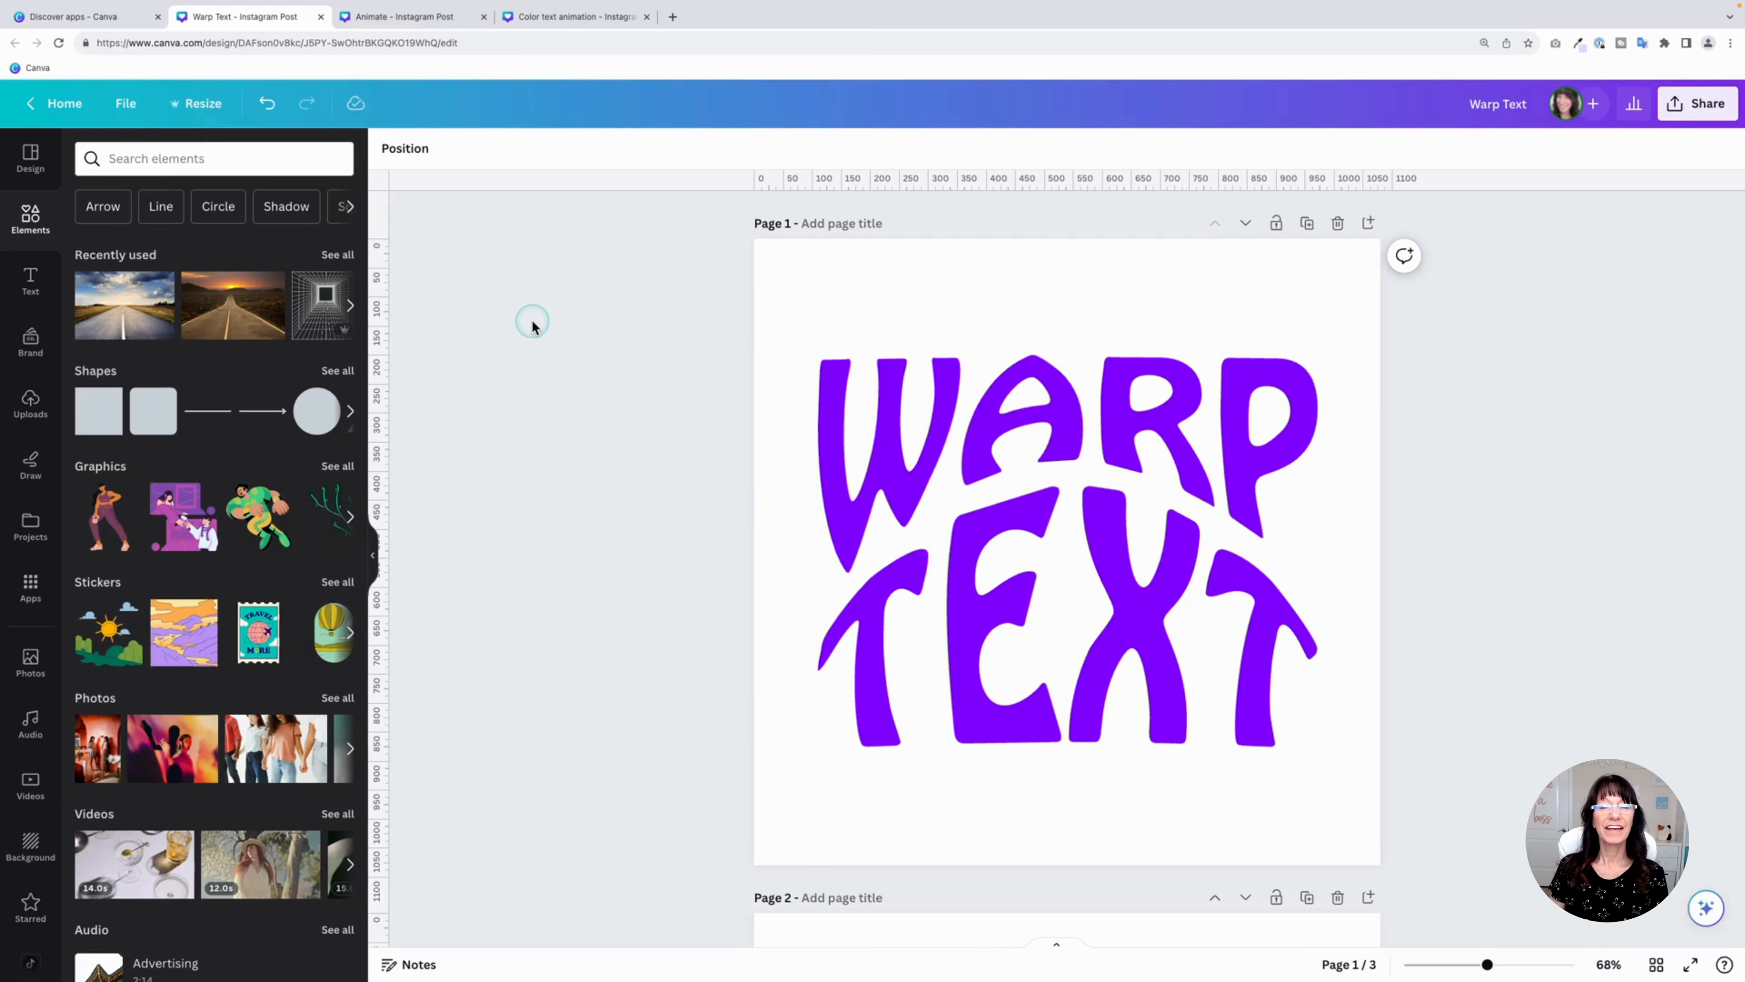
Review the warp, curve and perspective text examples across the three pages of the Warp Text design
scroll(531, 323, "down", 8)
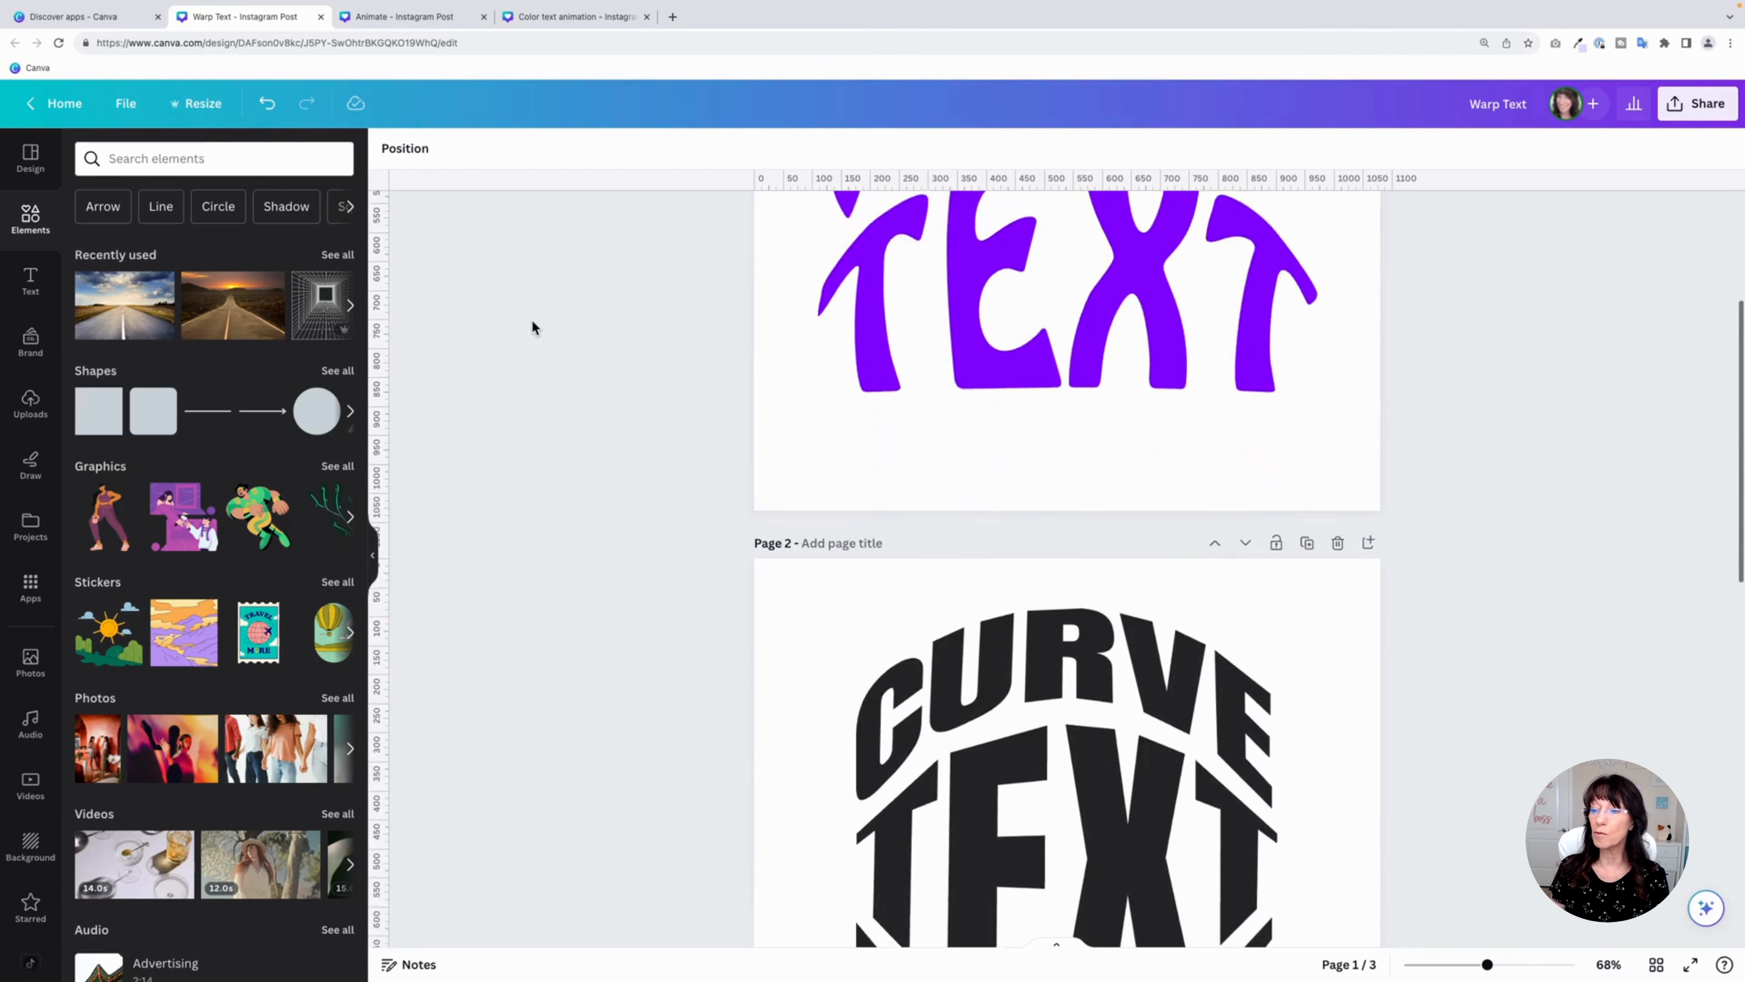
scroll(532, 321, "down", 8)
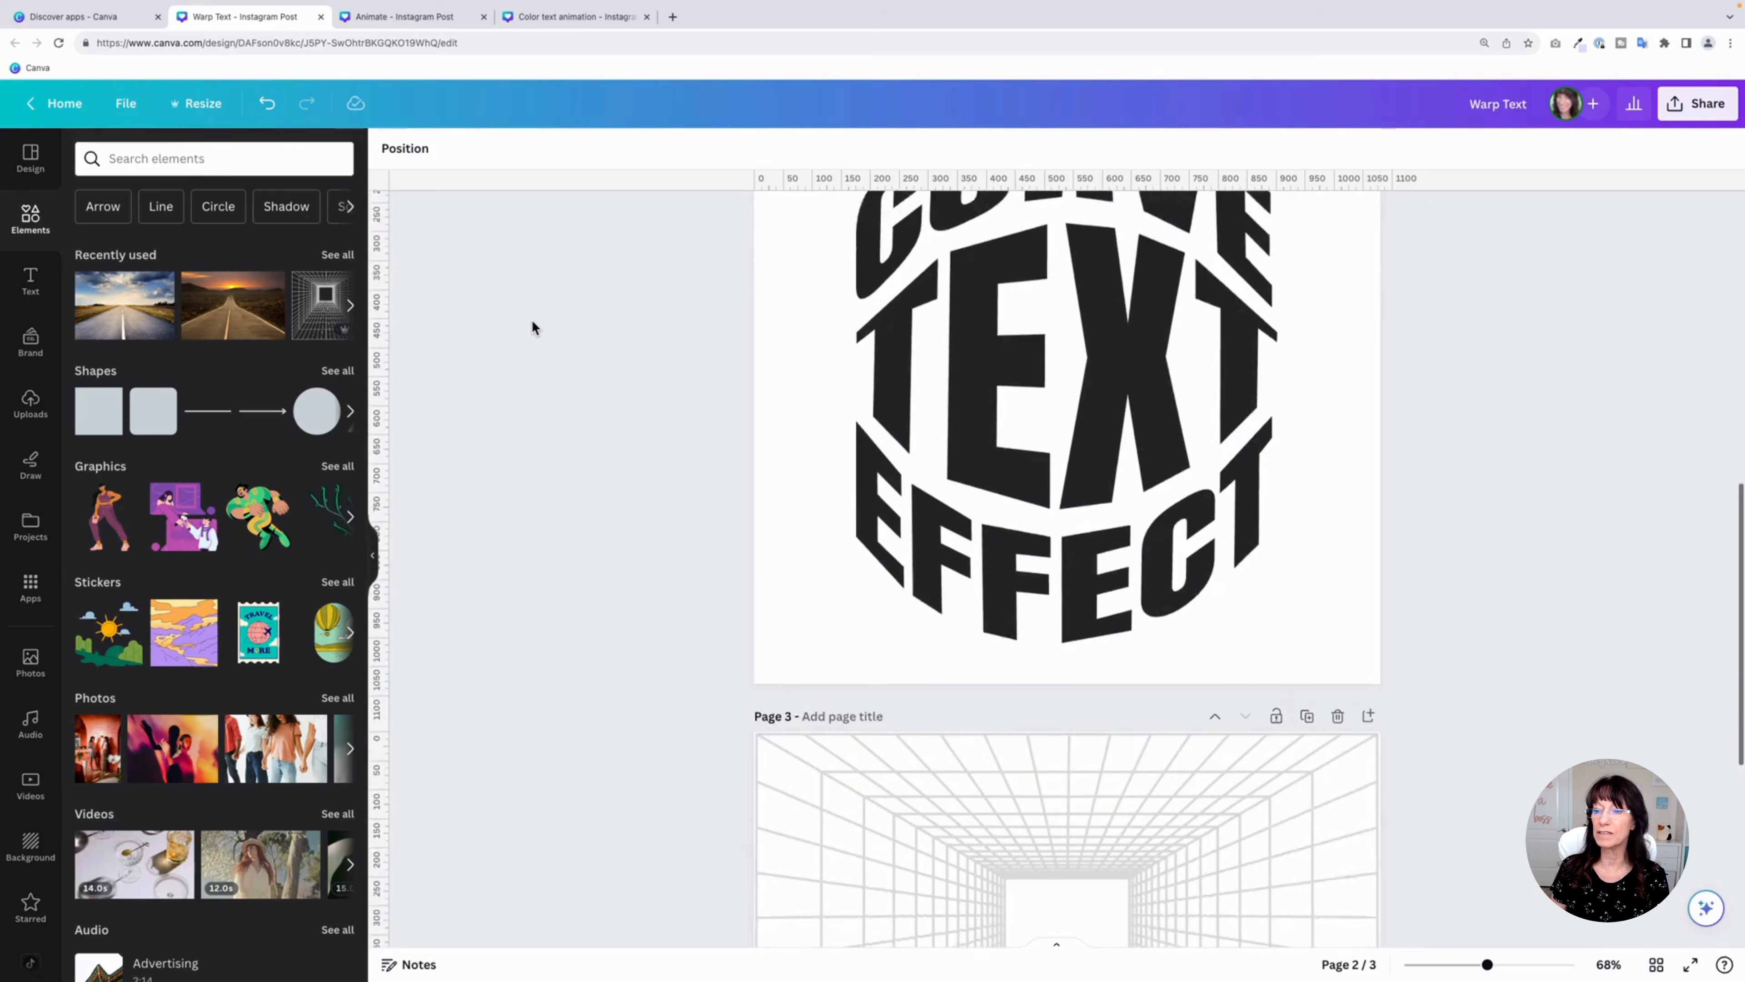
scroll(532, 322, "down", 4)
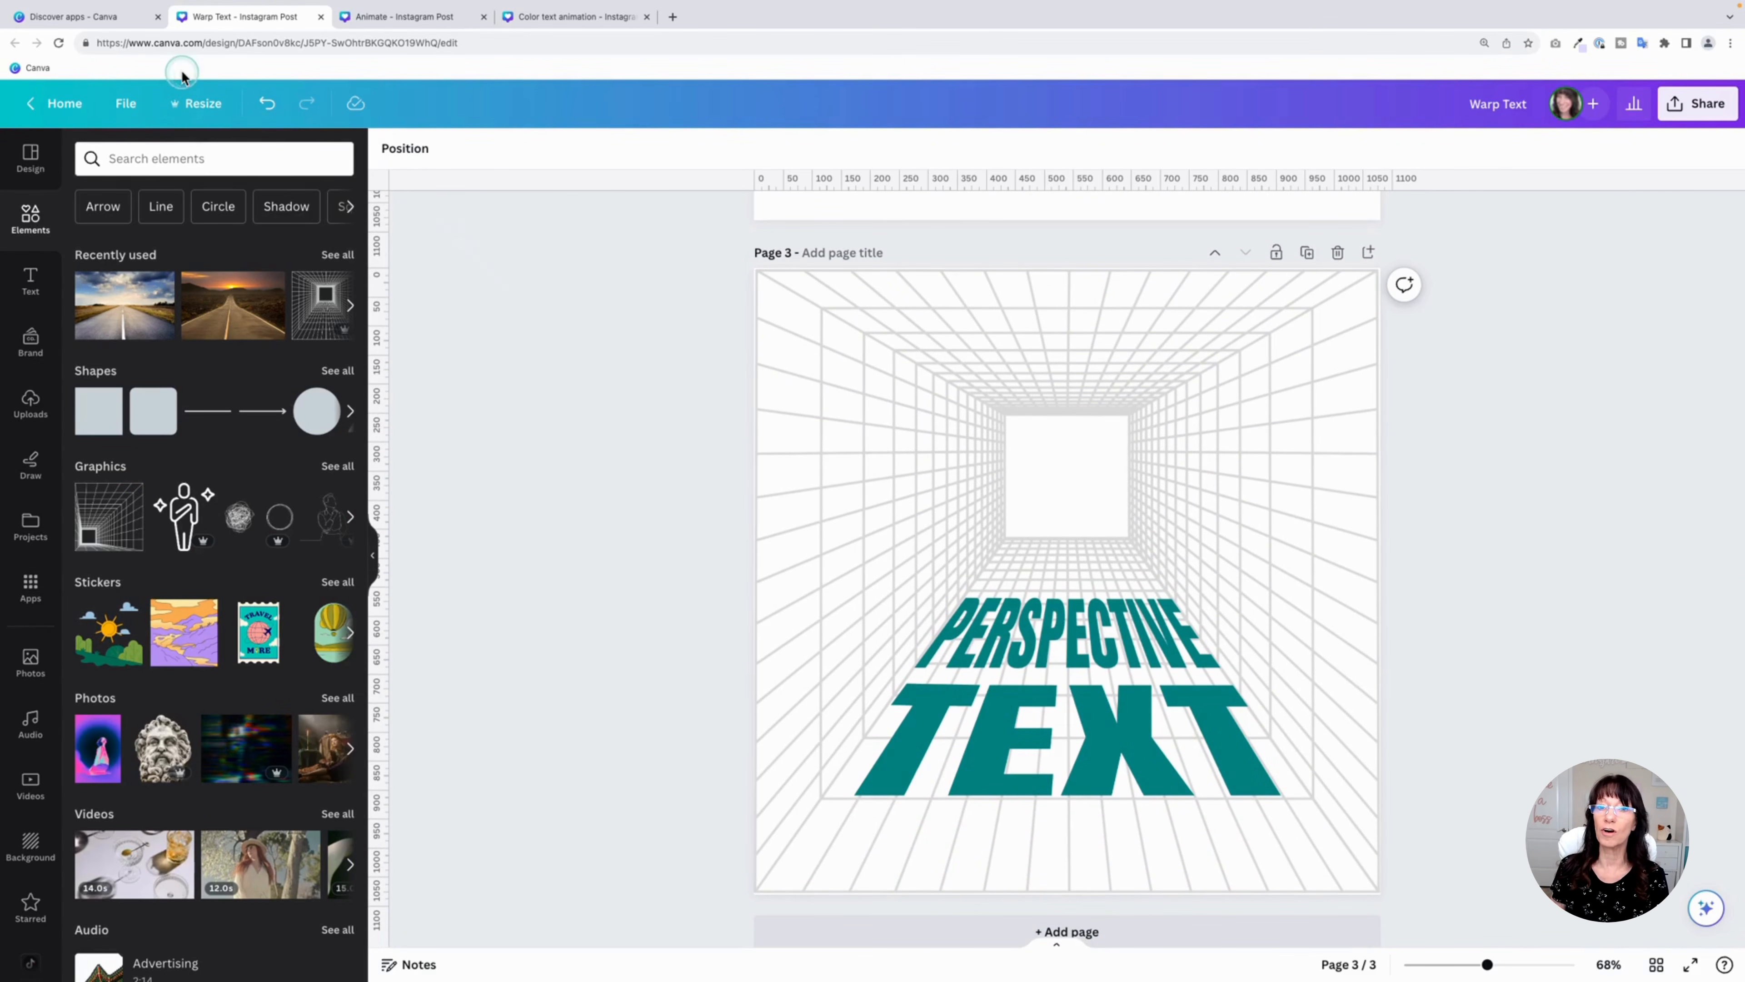
Open the Typecraft app from the apps directory in a new Facebook Post (Landscape) design
left_click(114, 19)
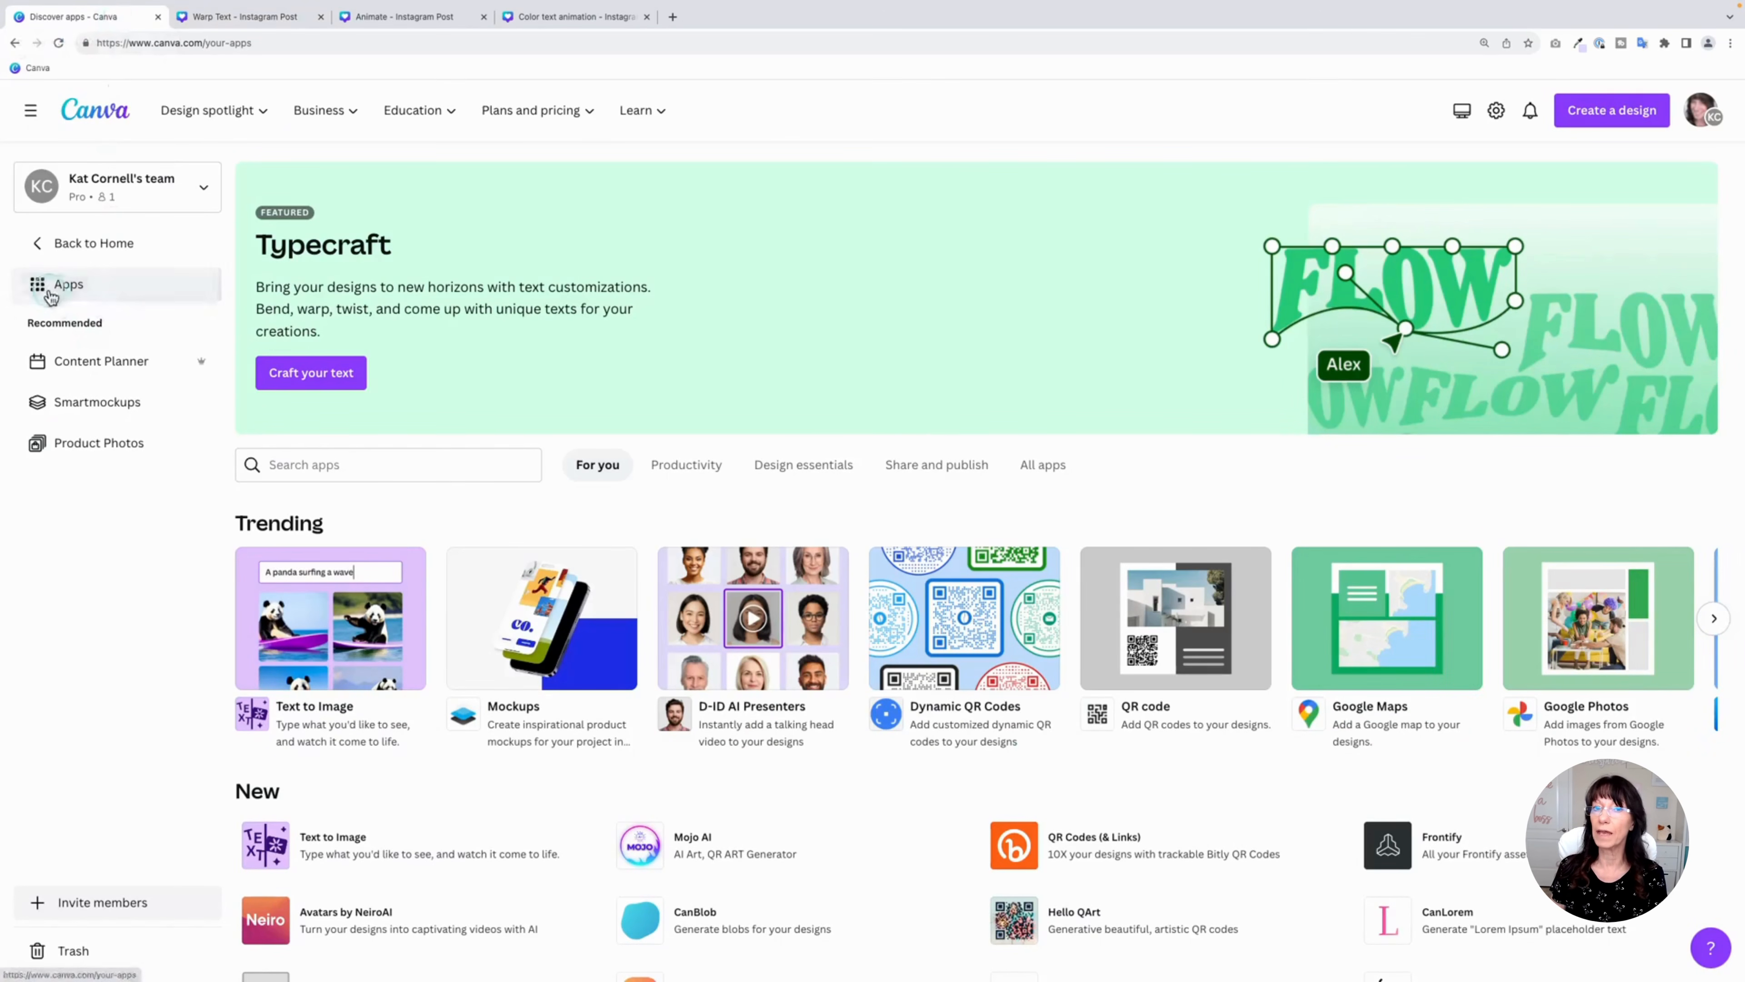
left_click(162, 291)
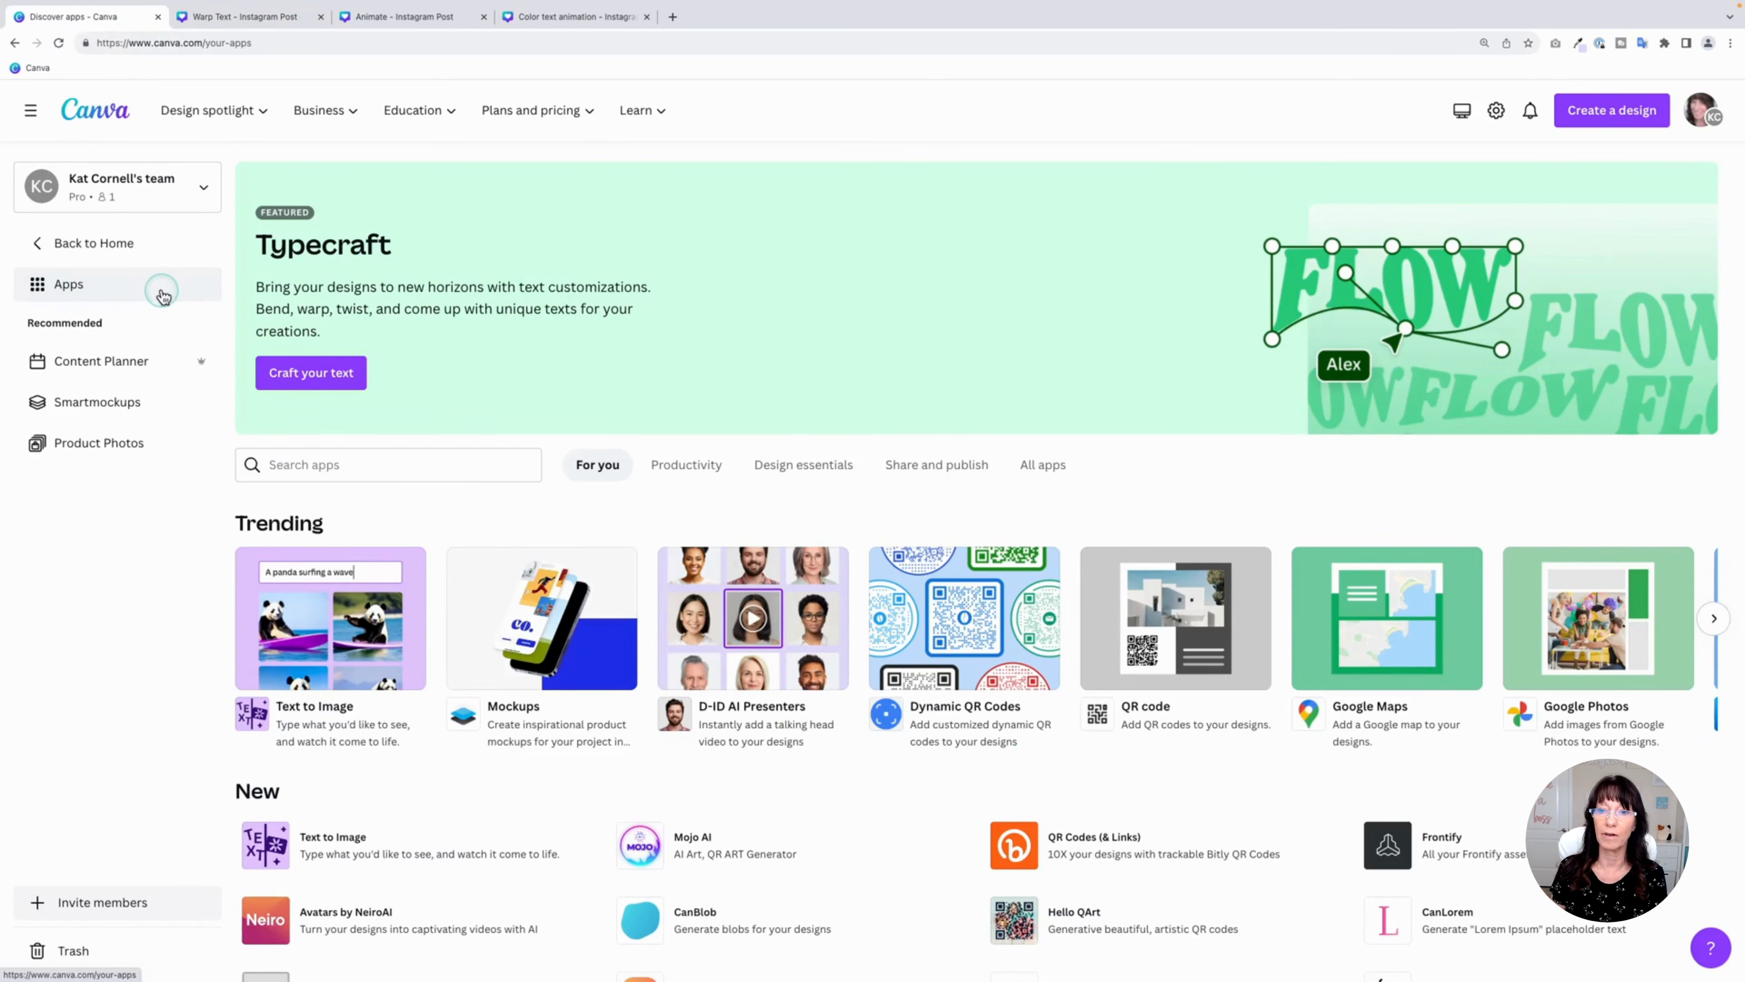
left_click(325, 377)
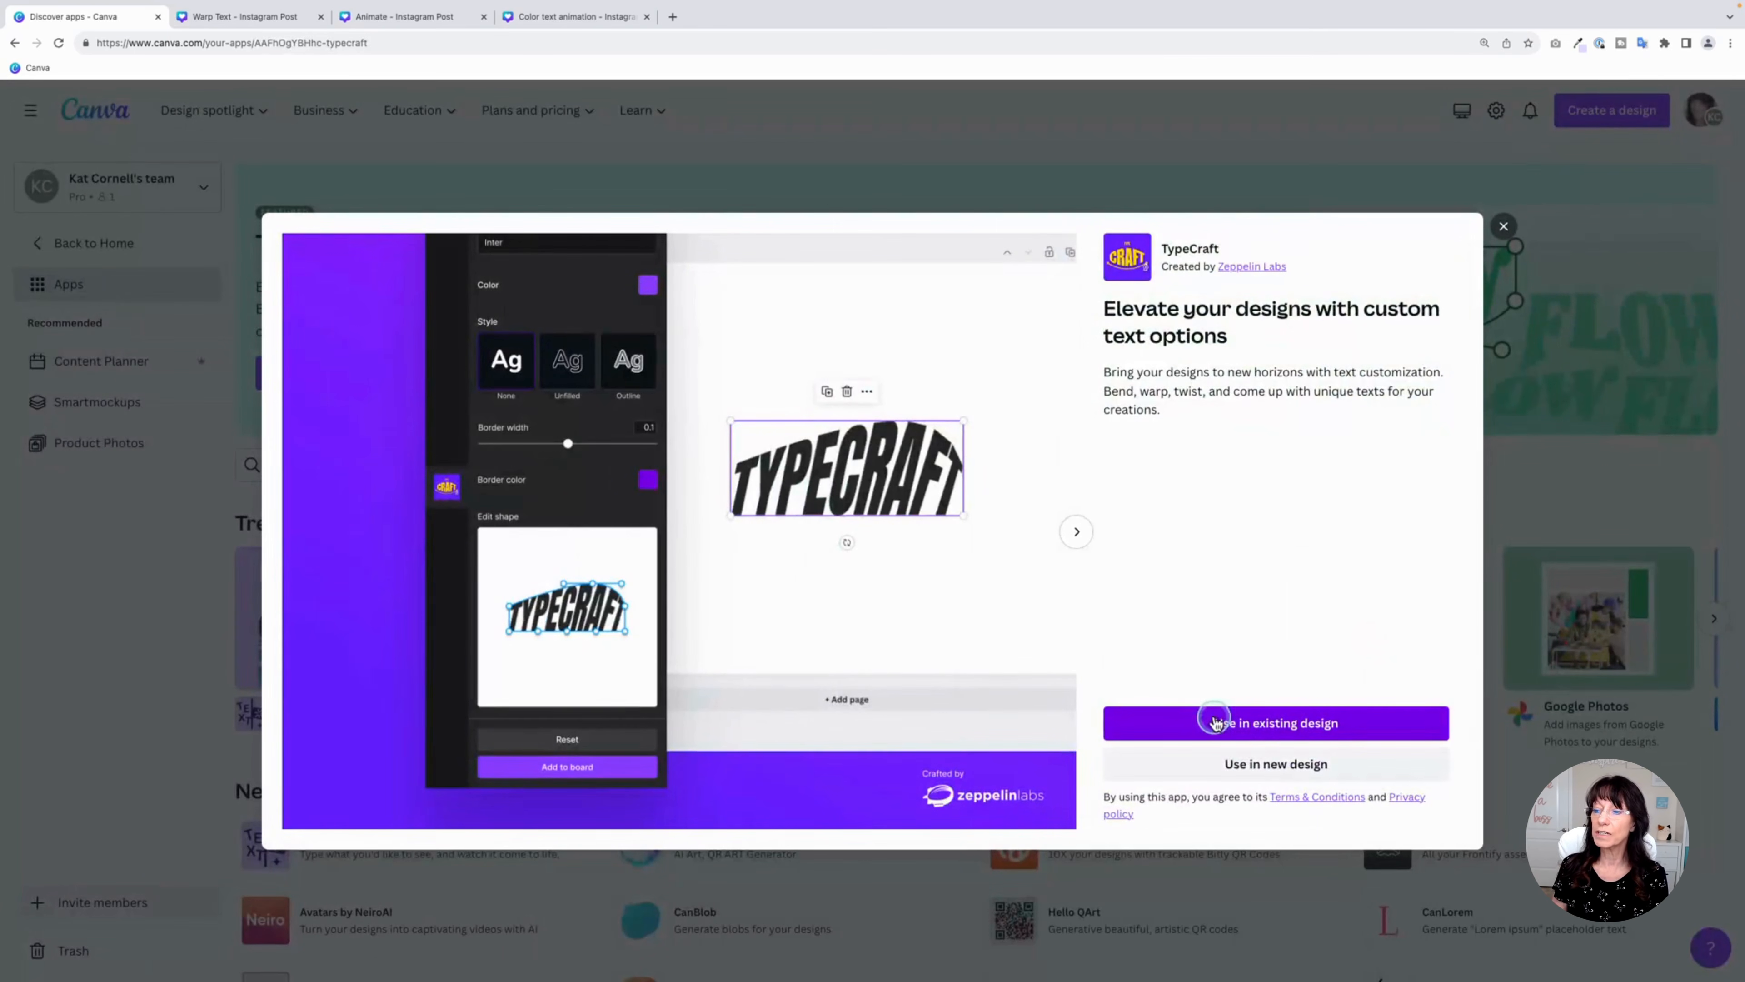
left_click(1215, 726)
left_click(1229, 769)
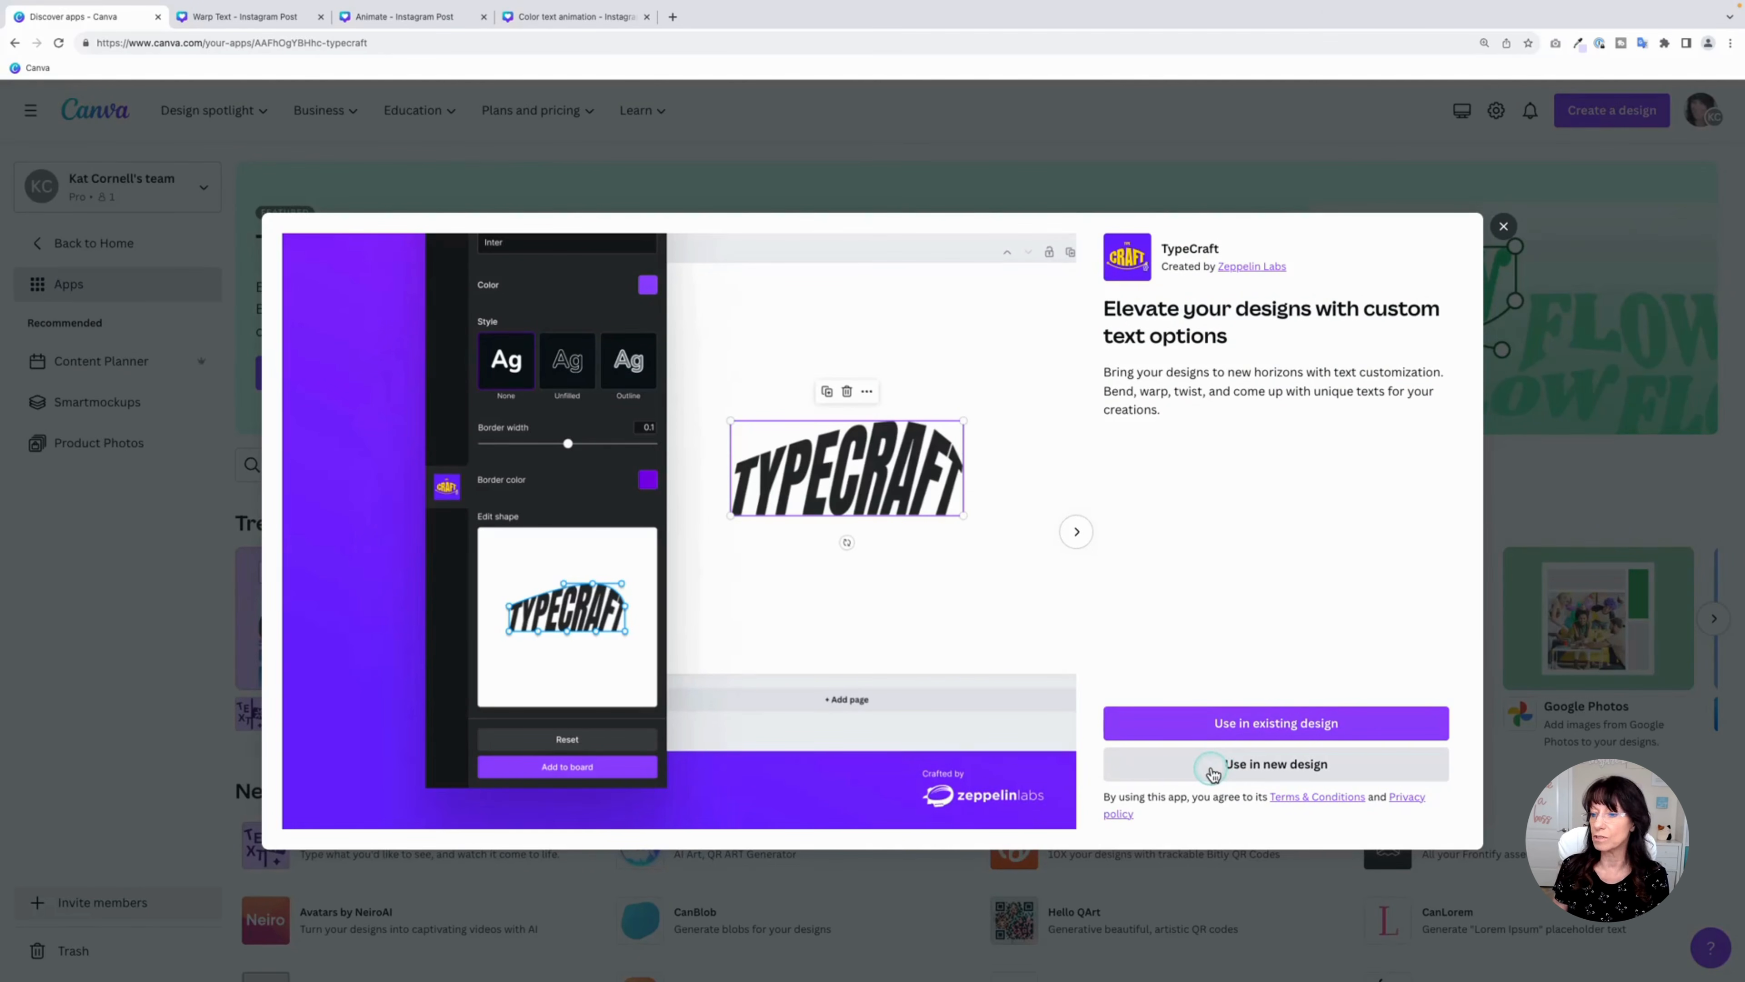
left_click(1213, 773)
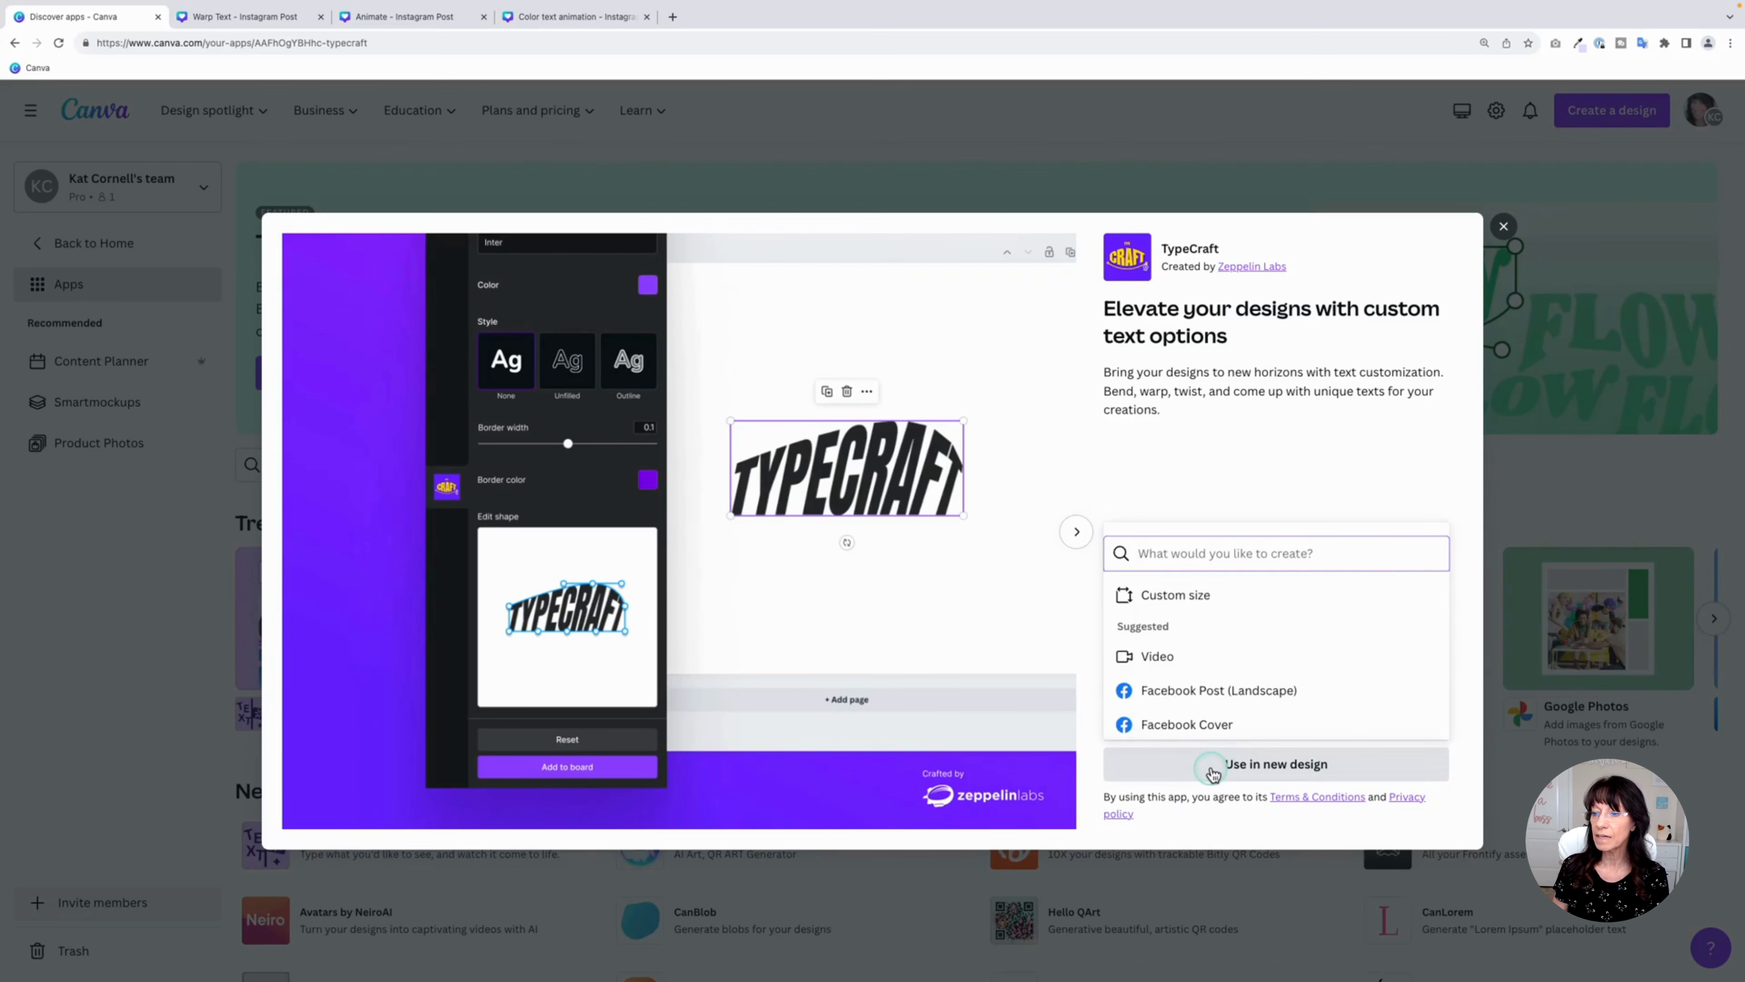
left_click(1215, 691)
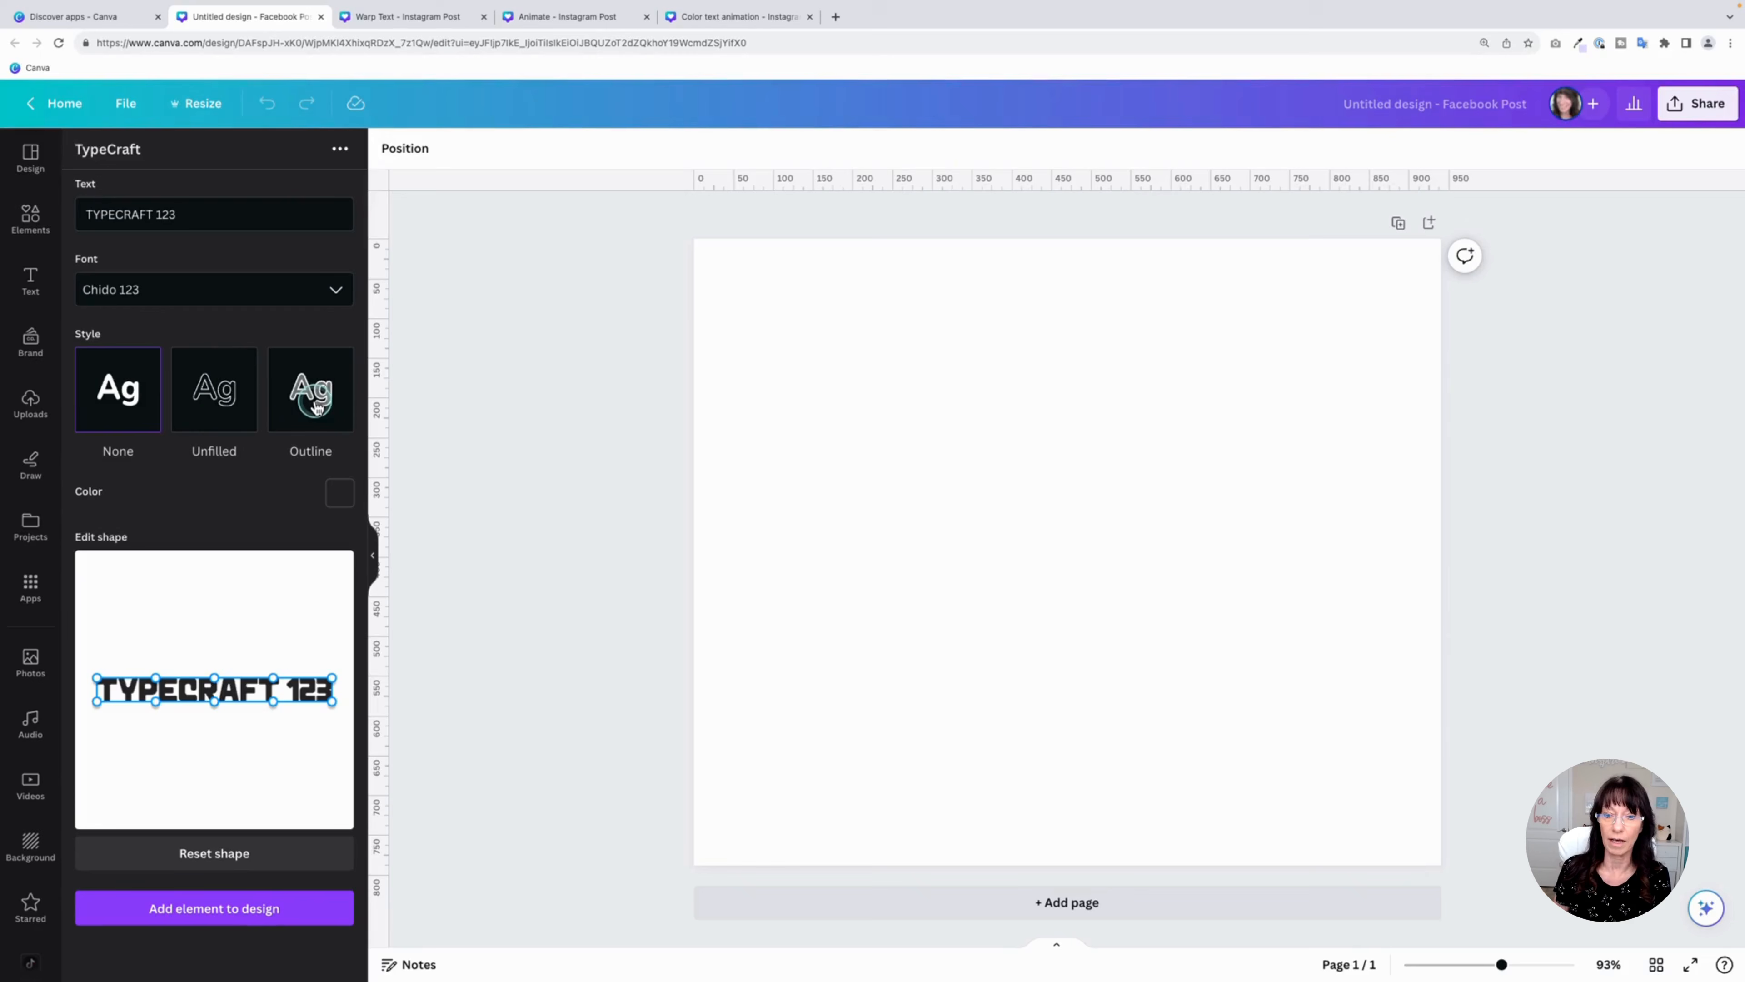
left_click(213, 622)
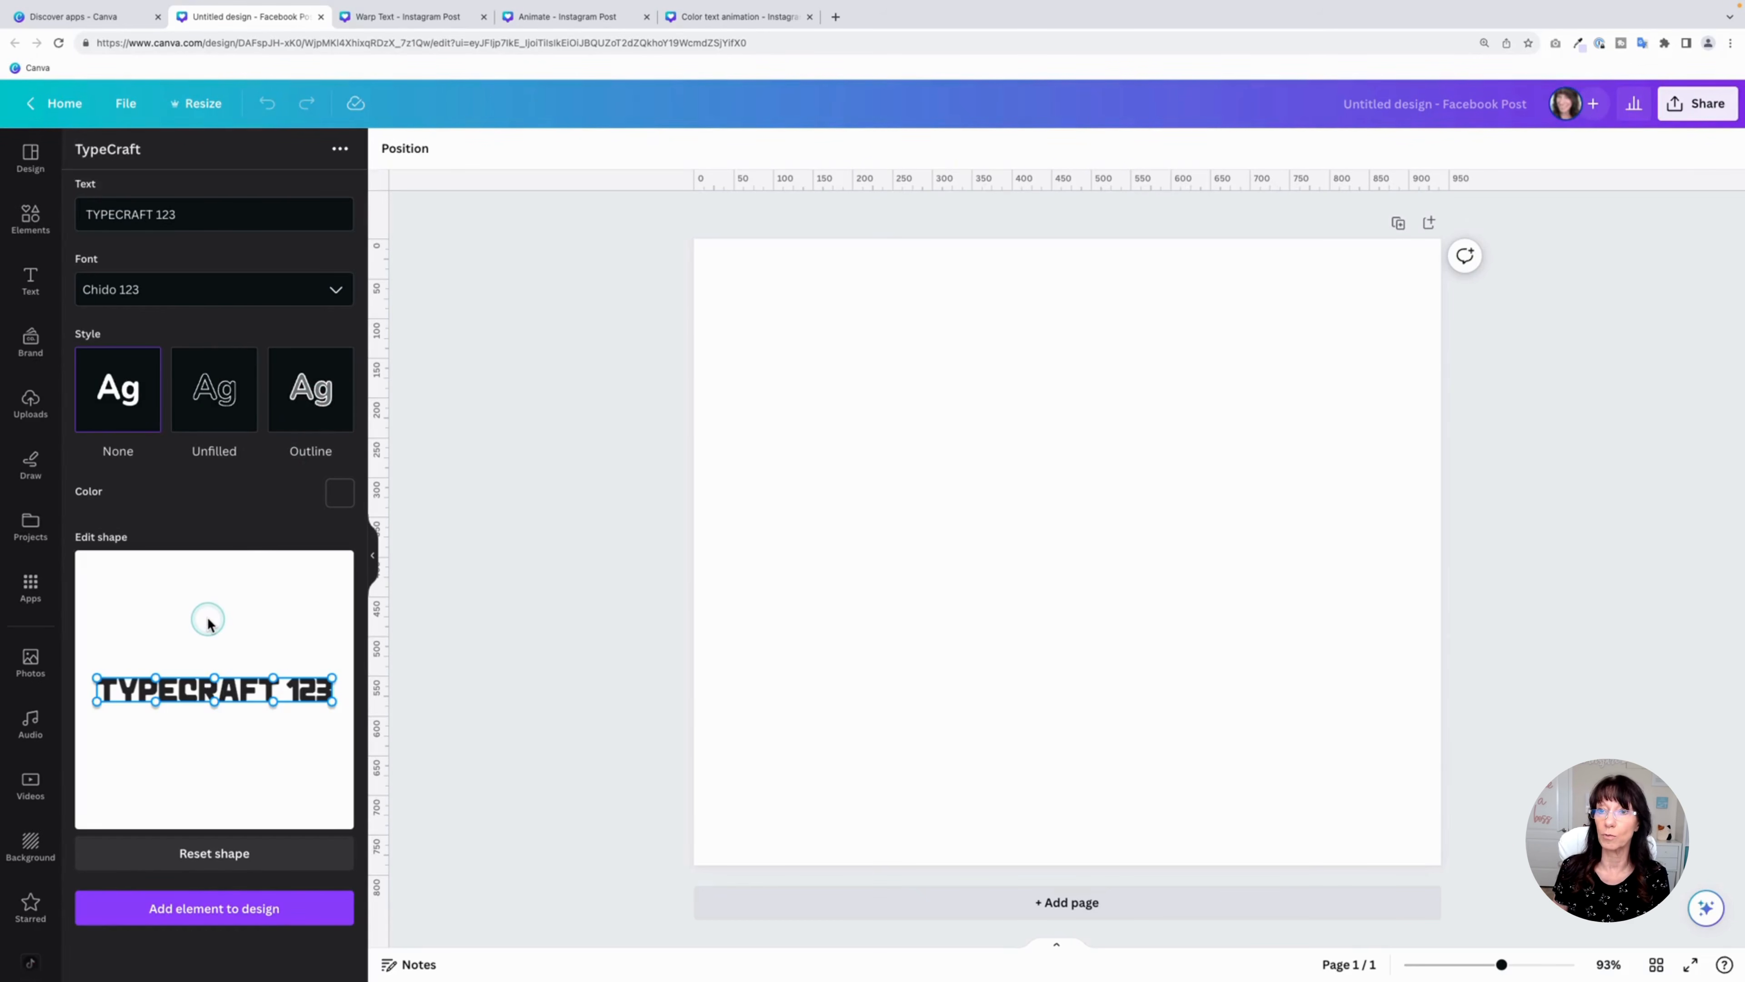
Examine the separate WARP and TEXT elements on page 1 of the Warp Text design
left_click(422, 18)
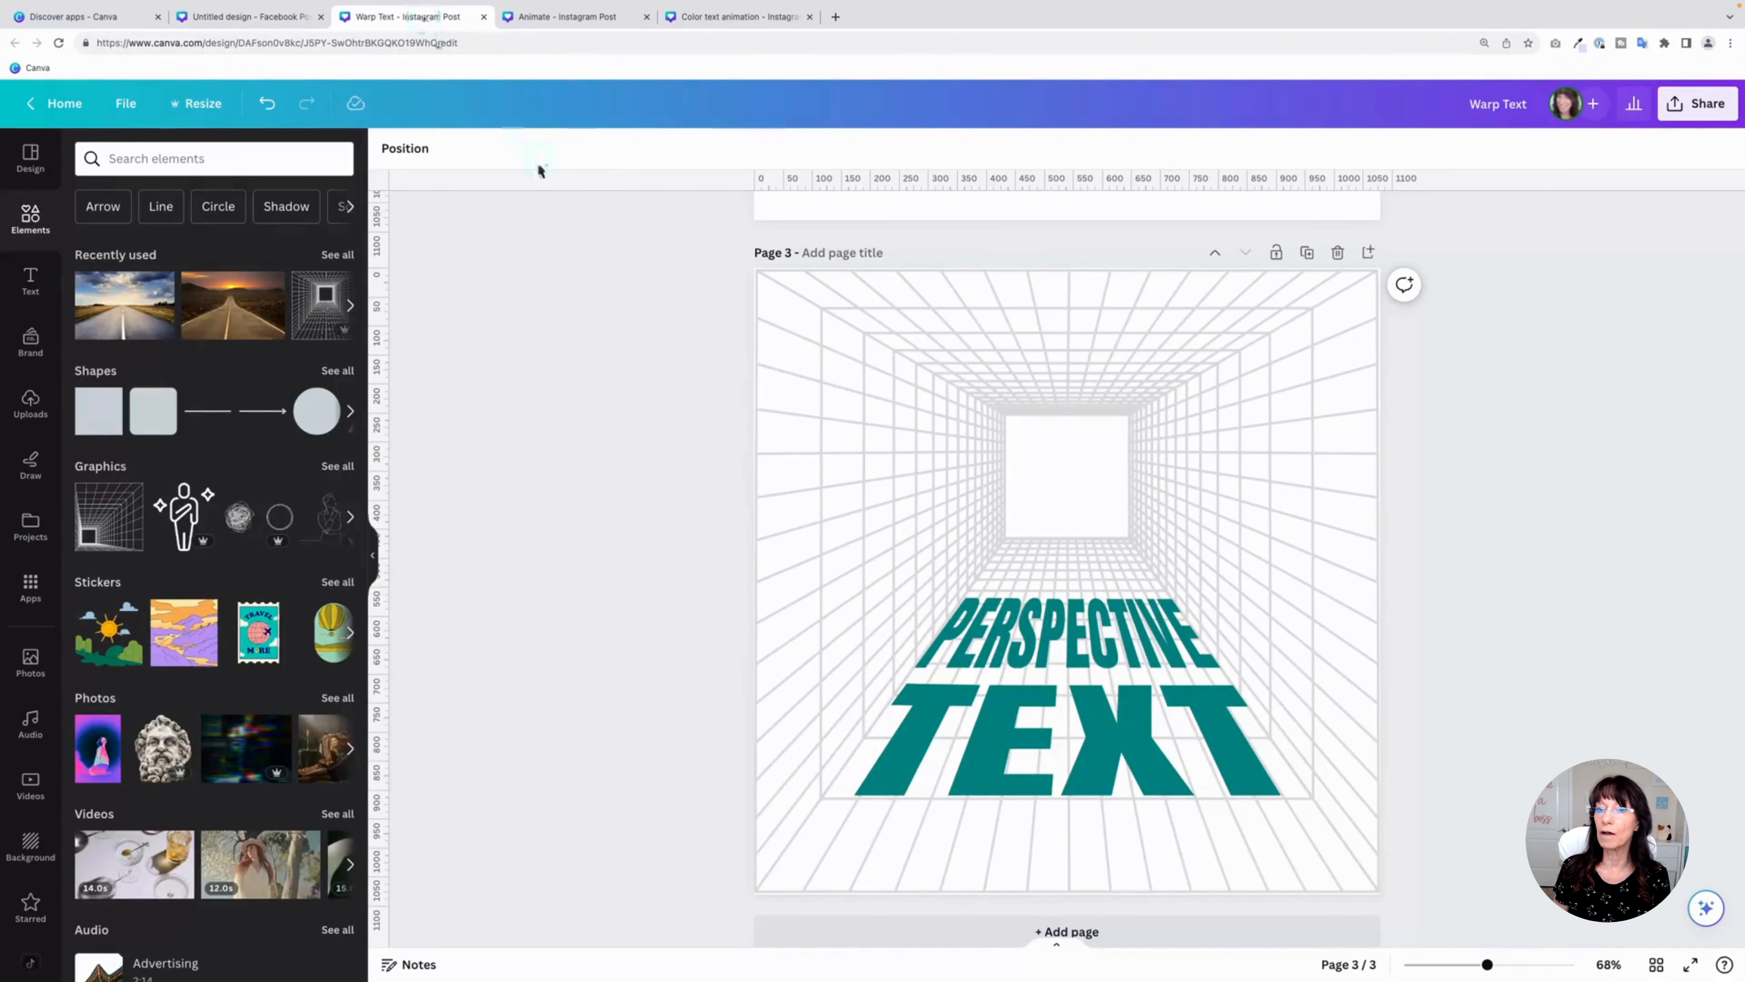
scroll(537, 300, "up", 15)
left_click(750, 366)
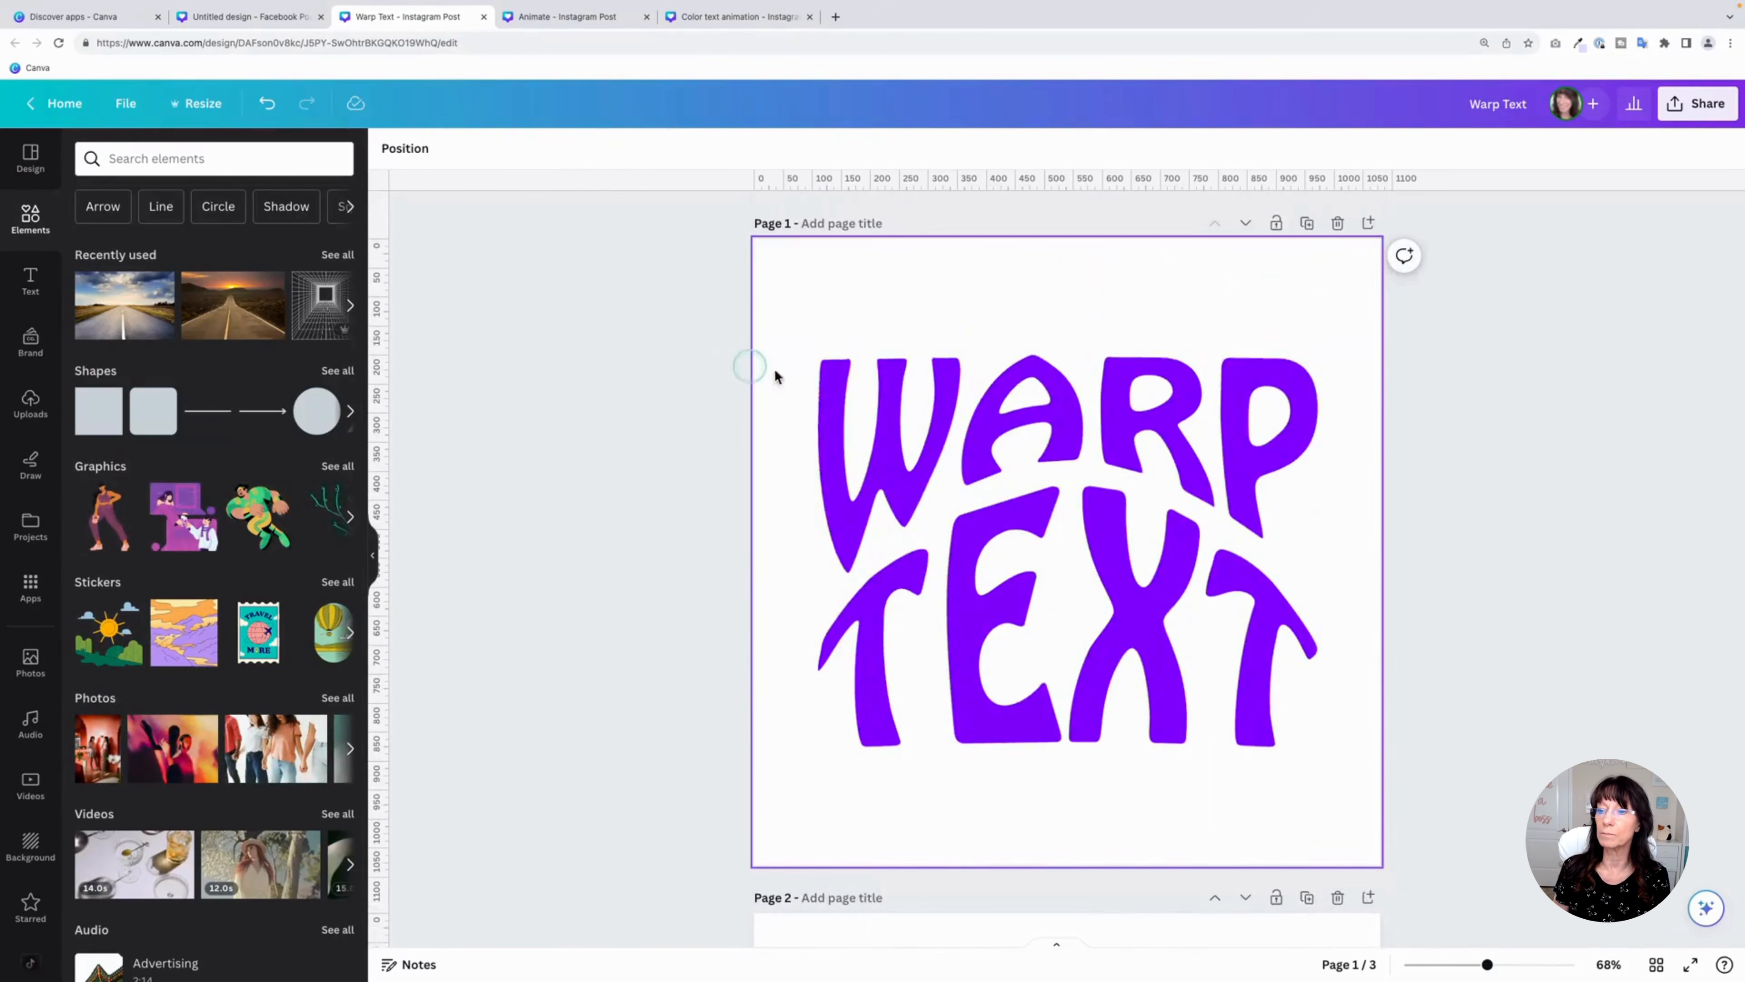
left_click(888, 377)
left_click(927, 629)
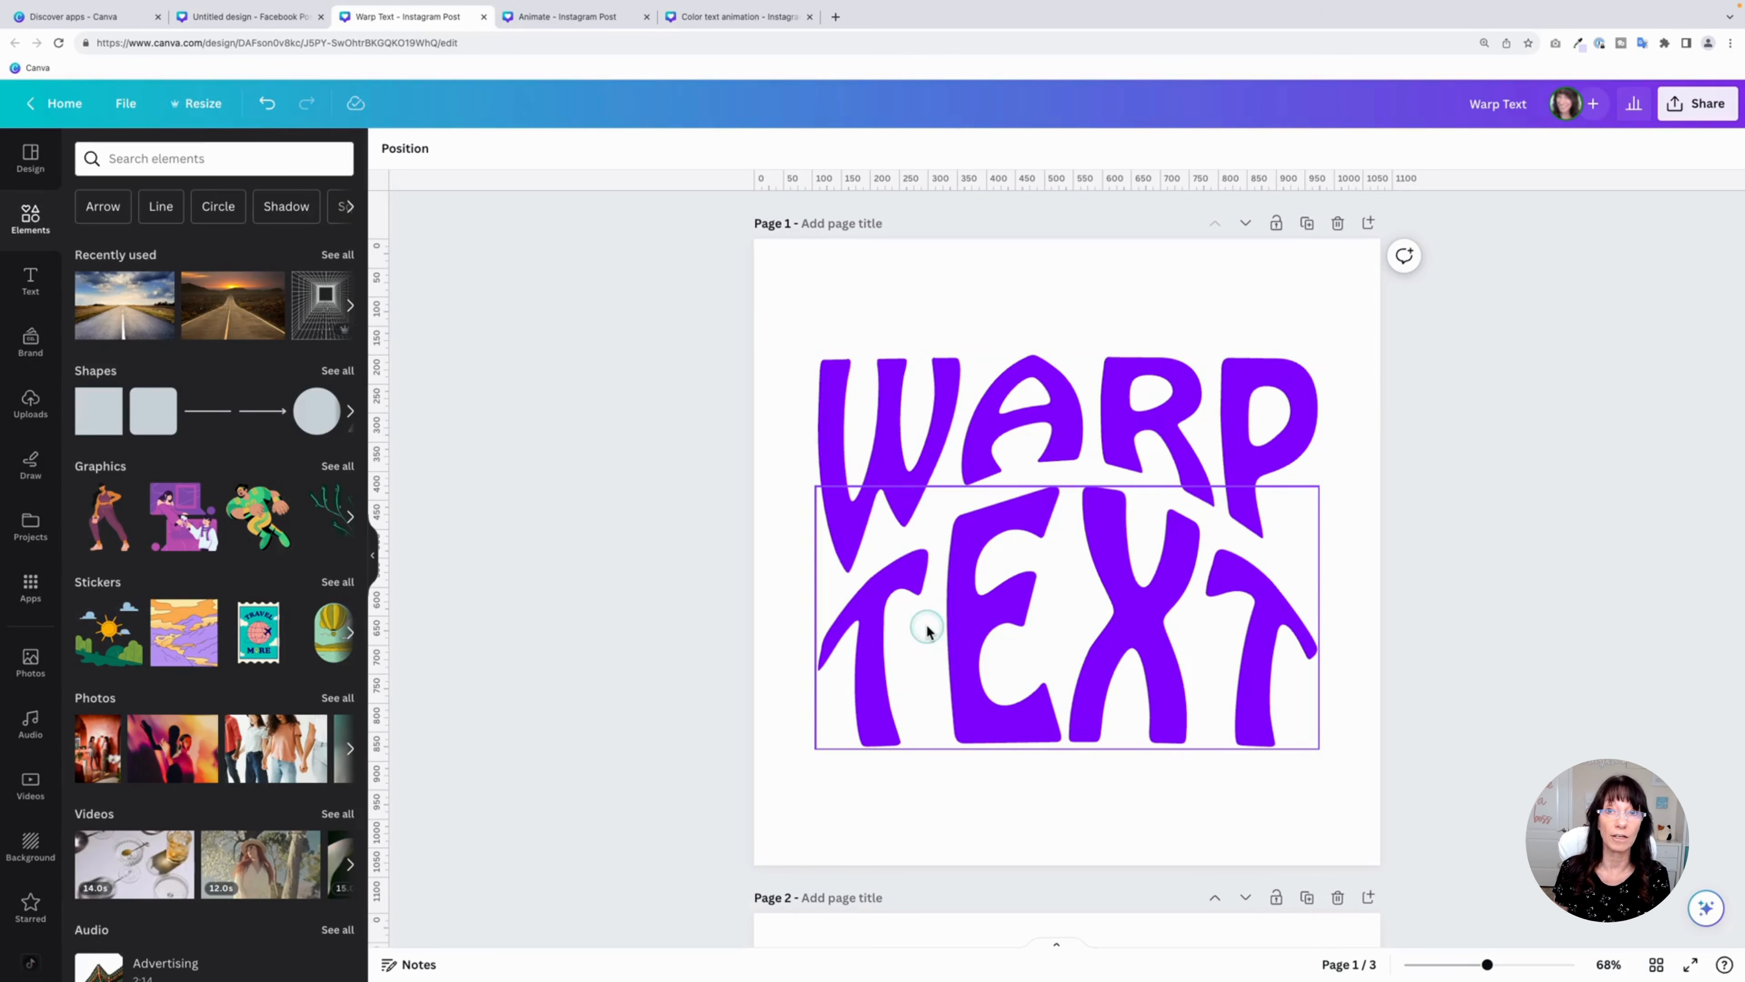
left_click(779, 509)
Return to the untitled Facebook Post design and set the TypeCraft text to WARPED
left_click(262, 19)
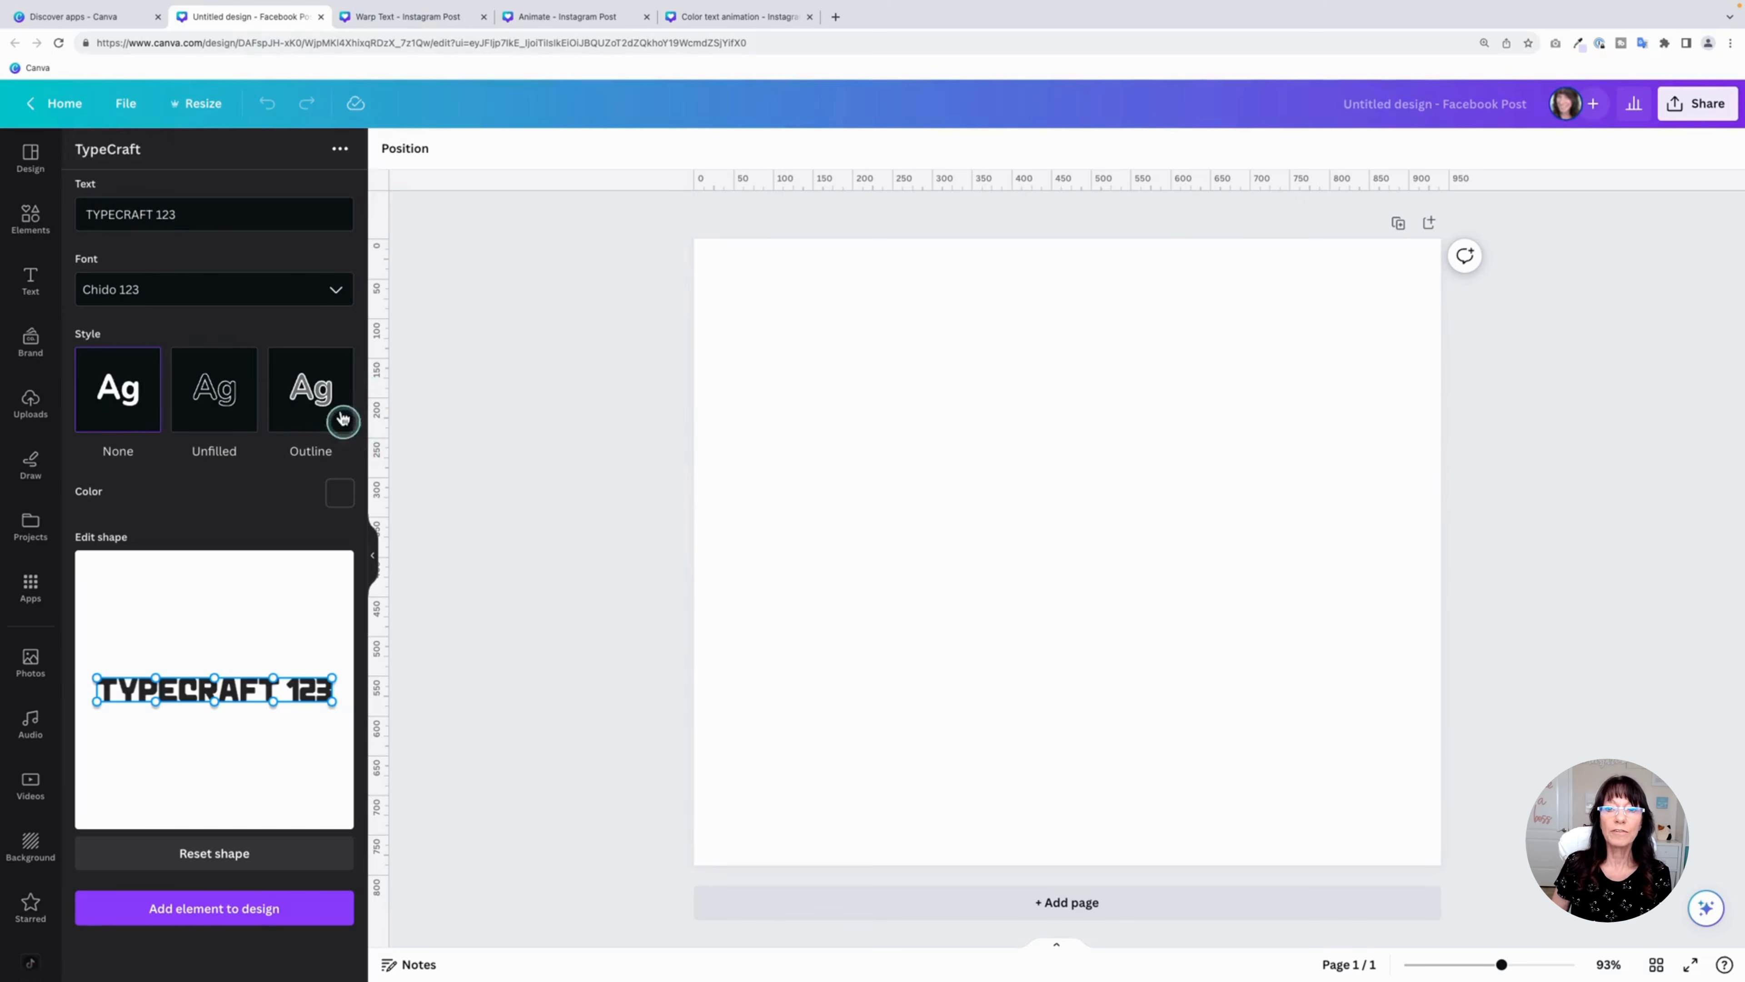
triple_click(265, 211)
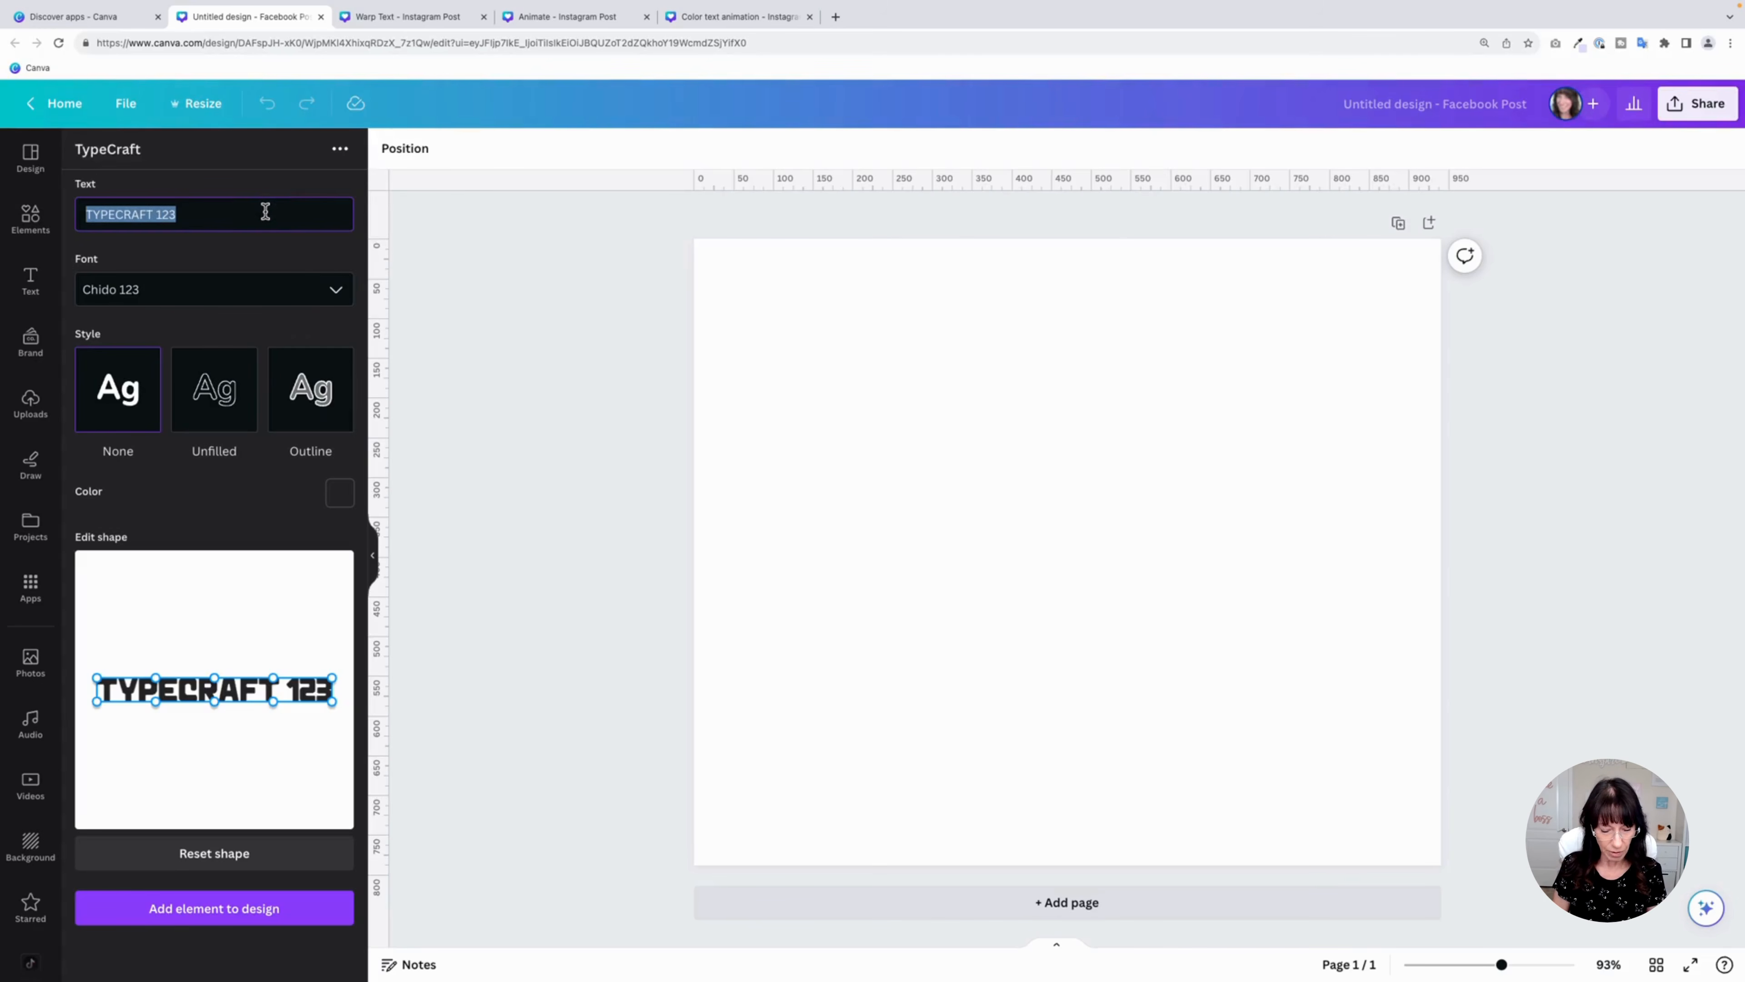
type("WA")
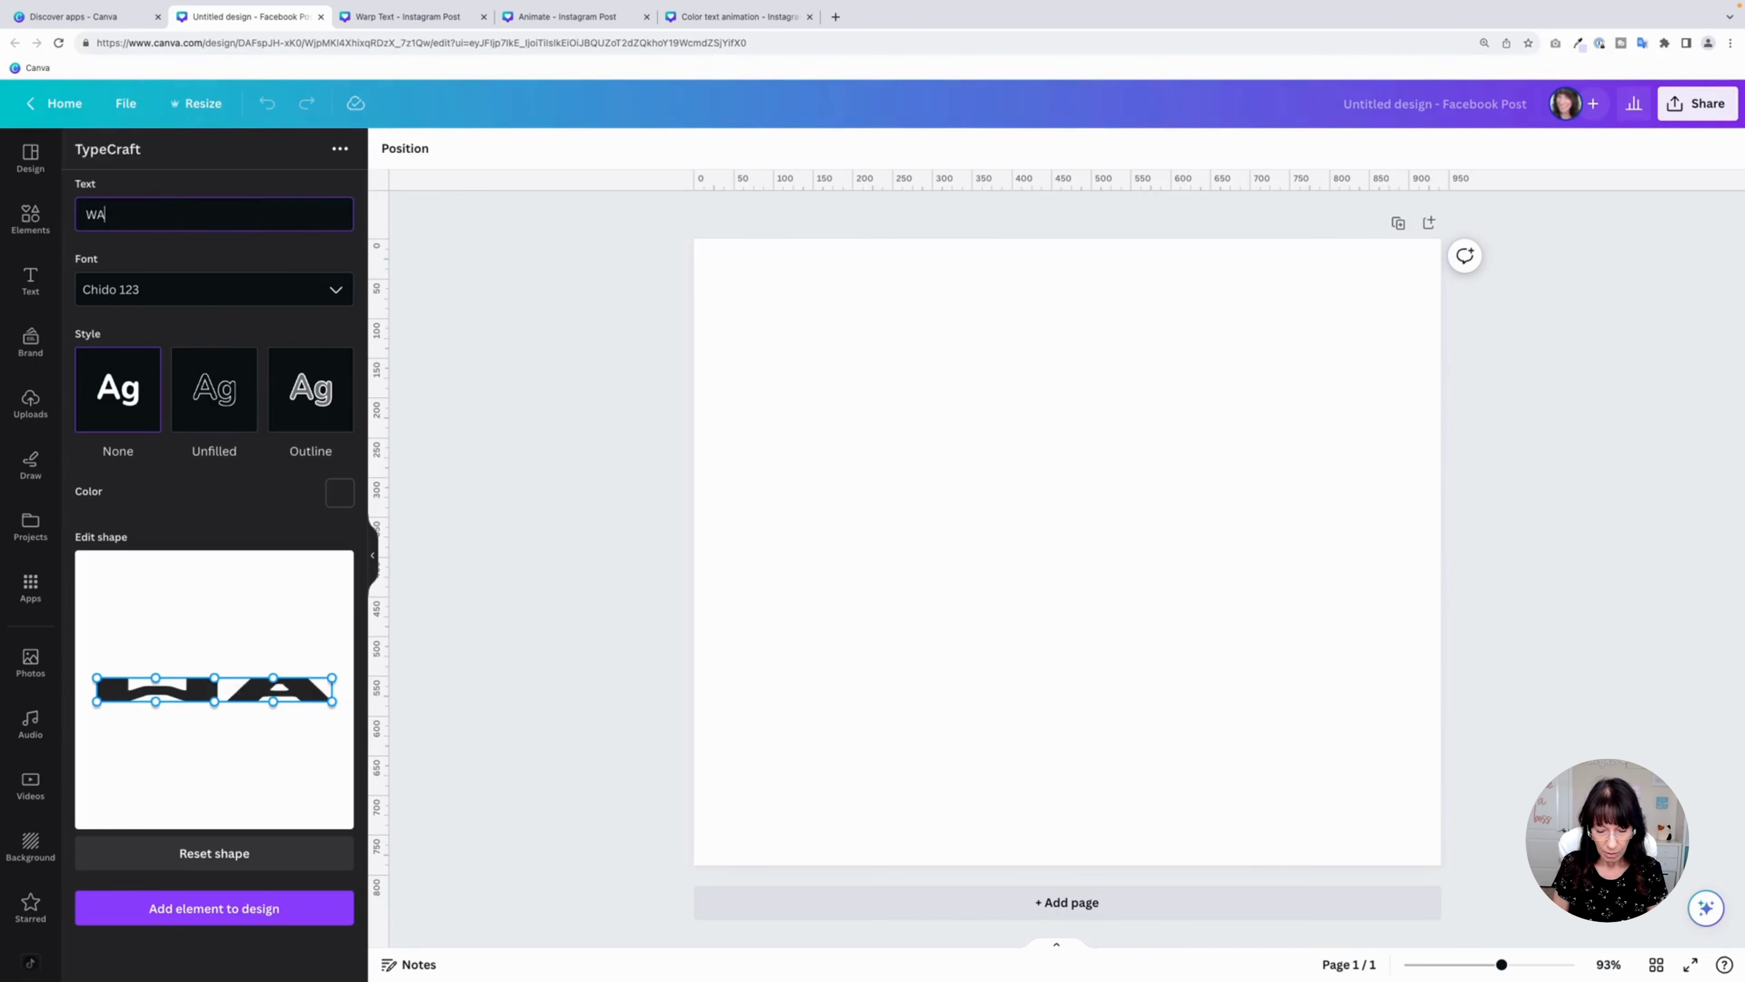
type("RPED")
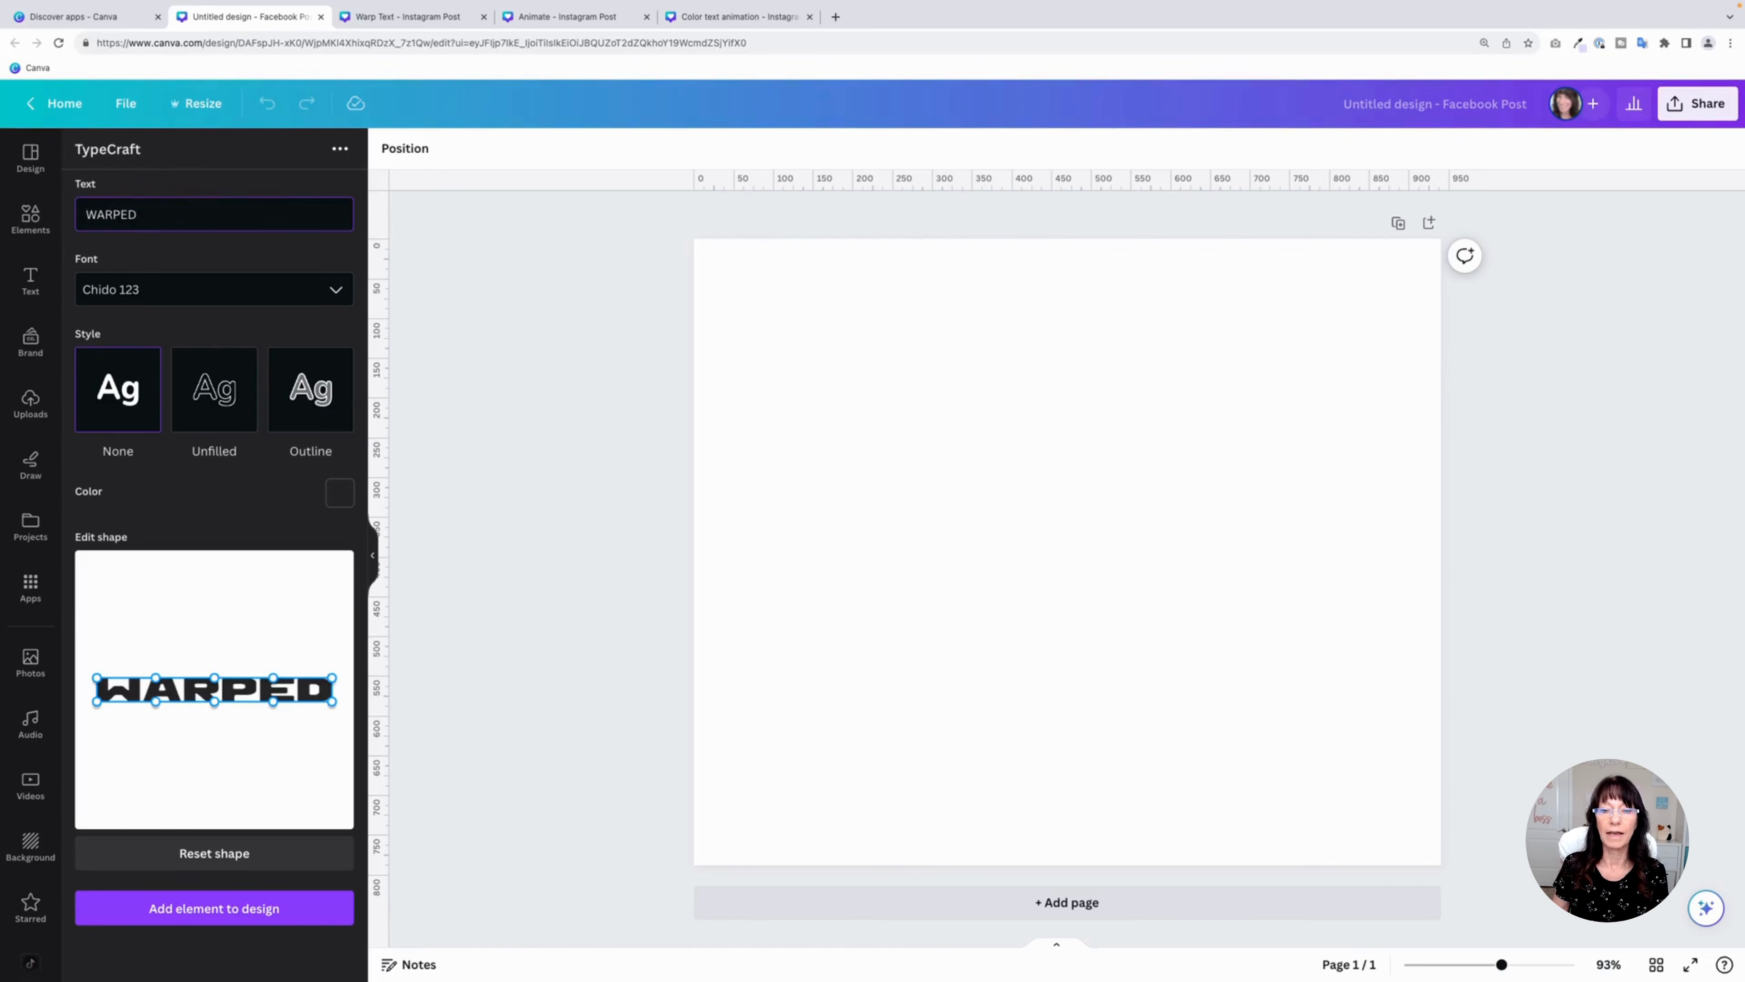
Set the font of the TypeCraft text to Fraiche 123
left_click(332, 289)
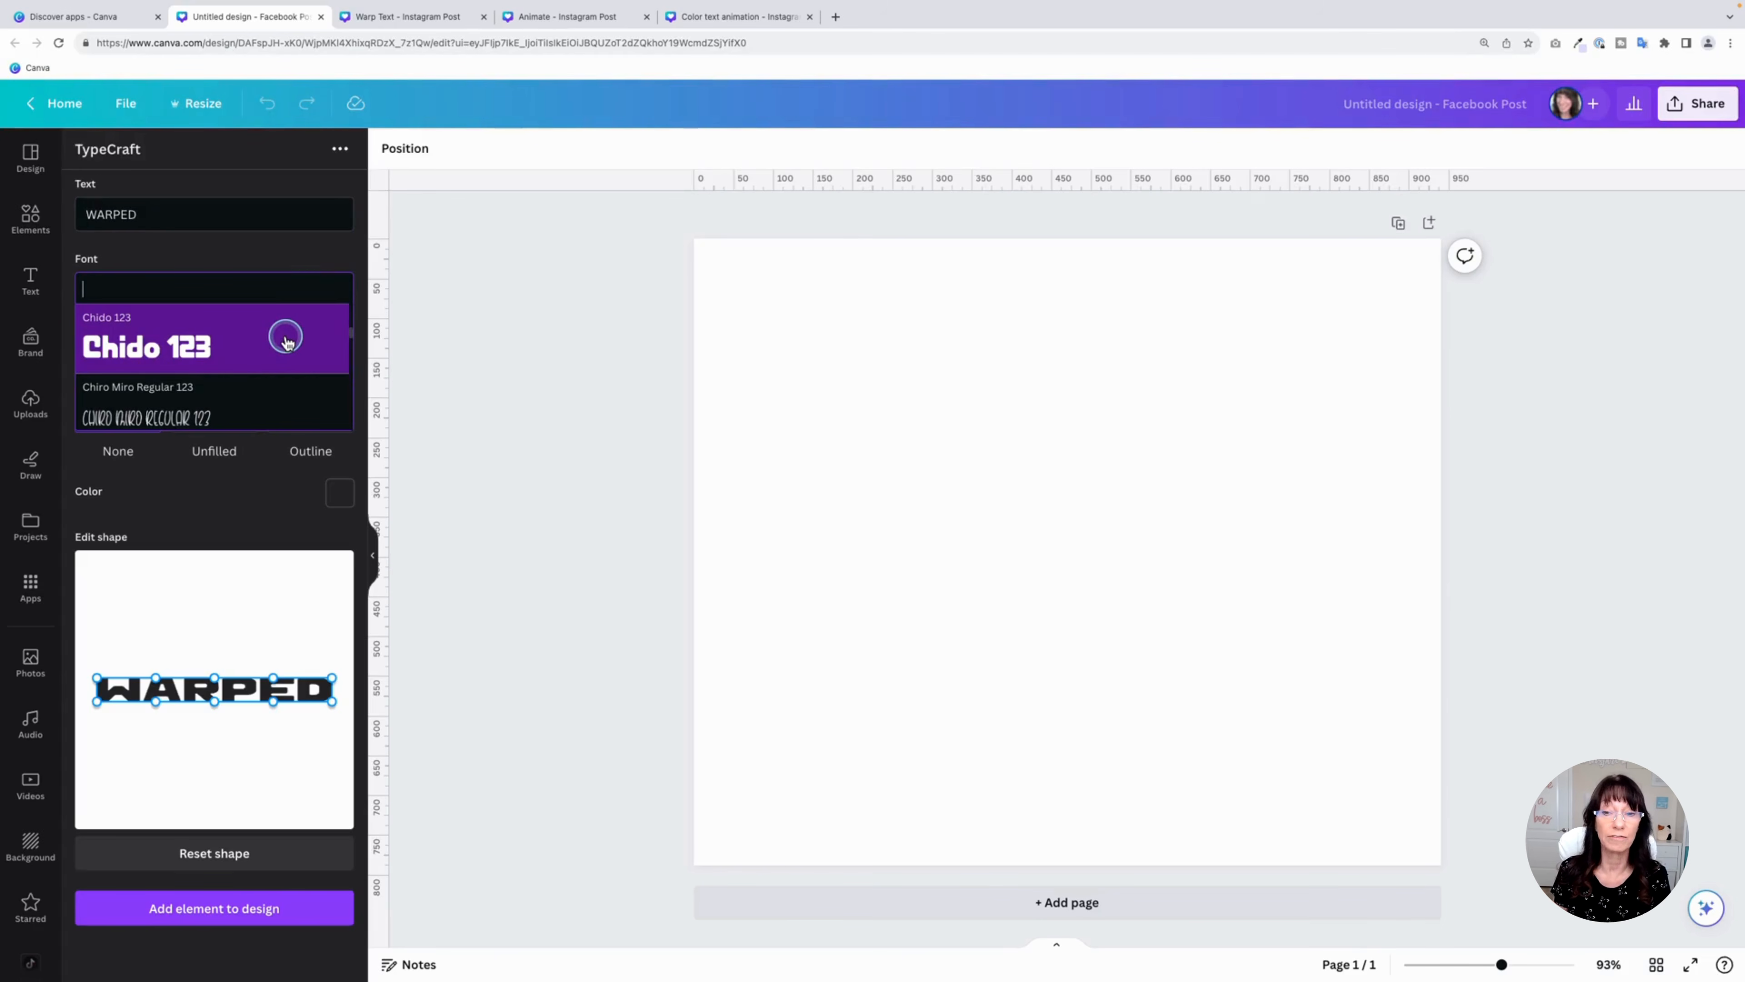
scroll(287, 342, "down", 3)
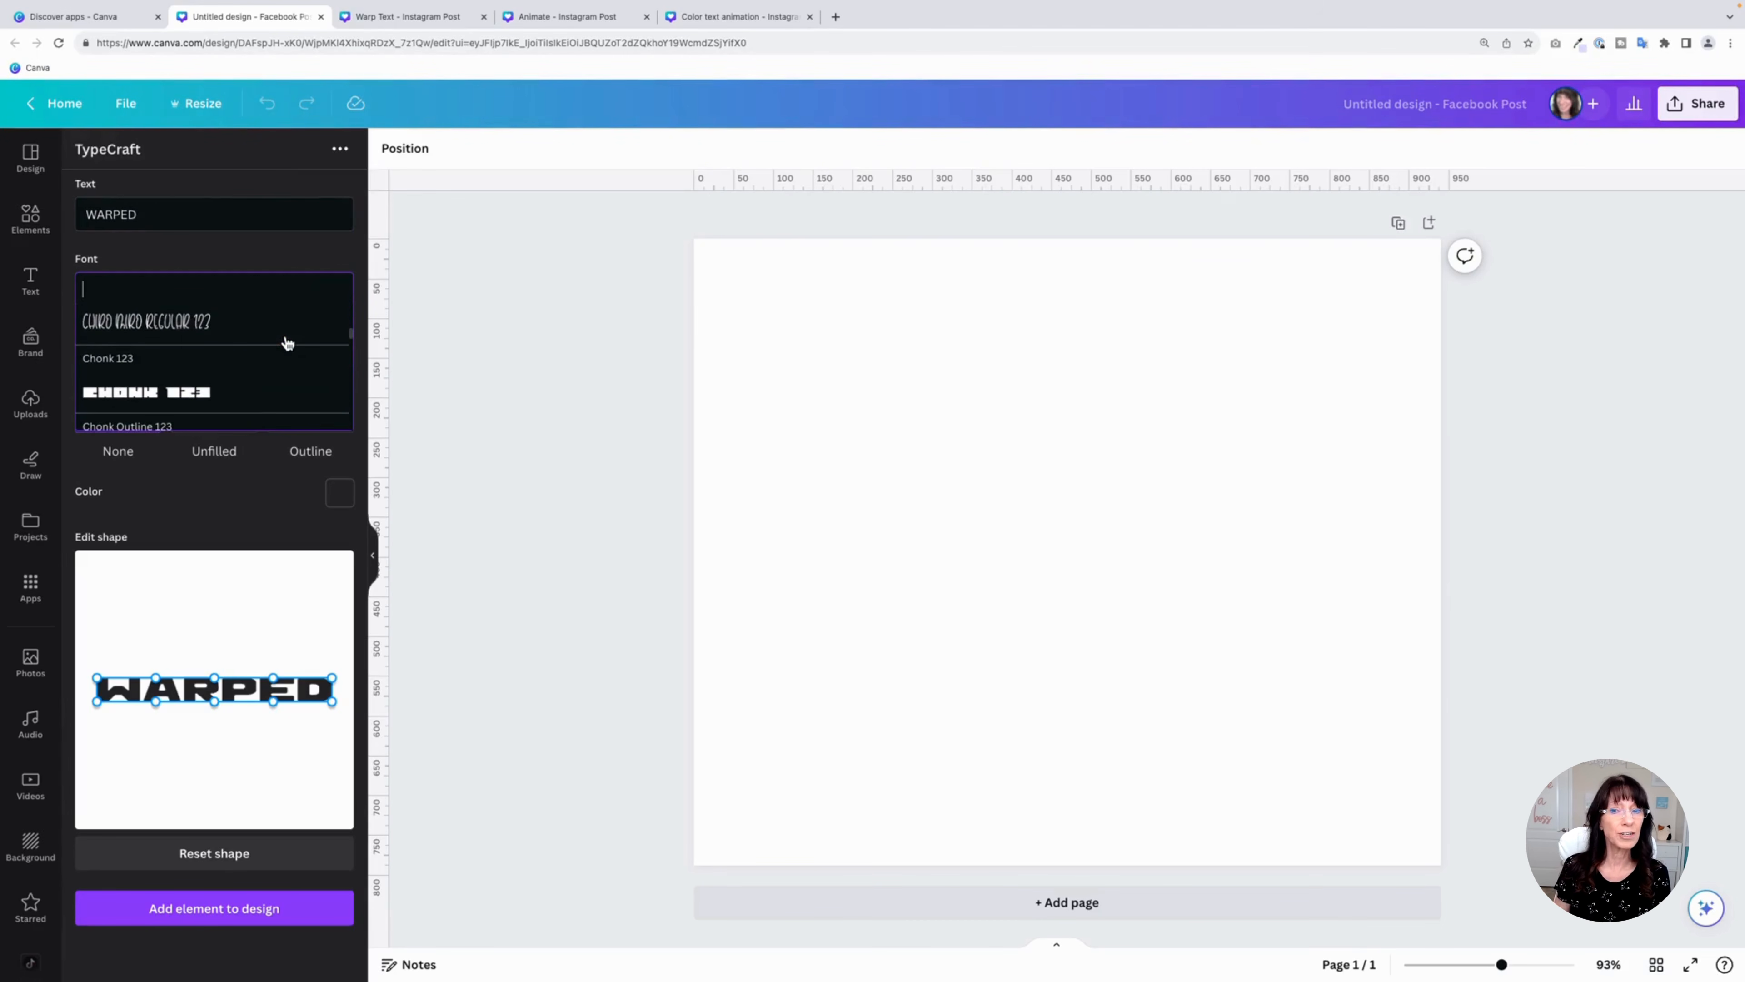
scroll(288, 342, "down", 5)
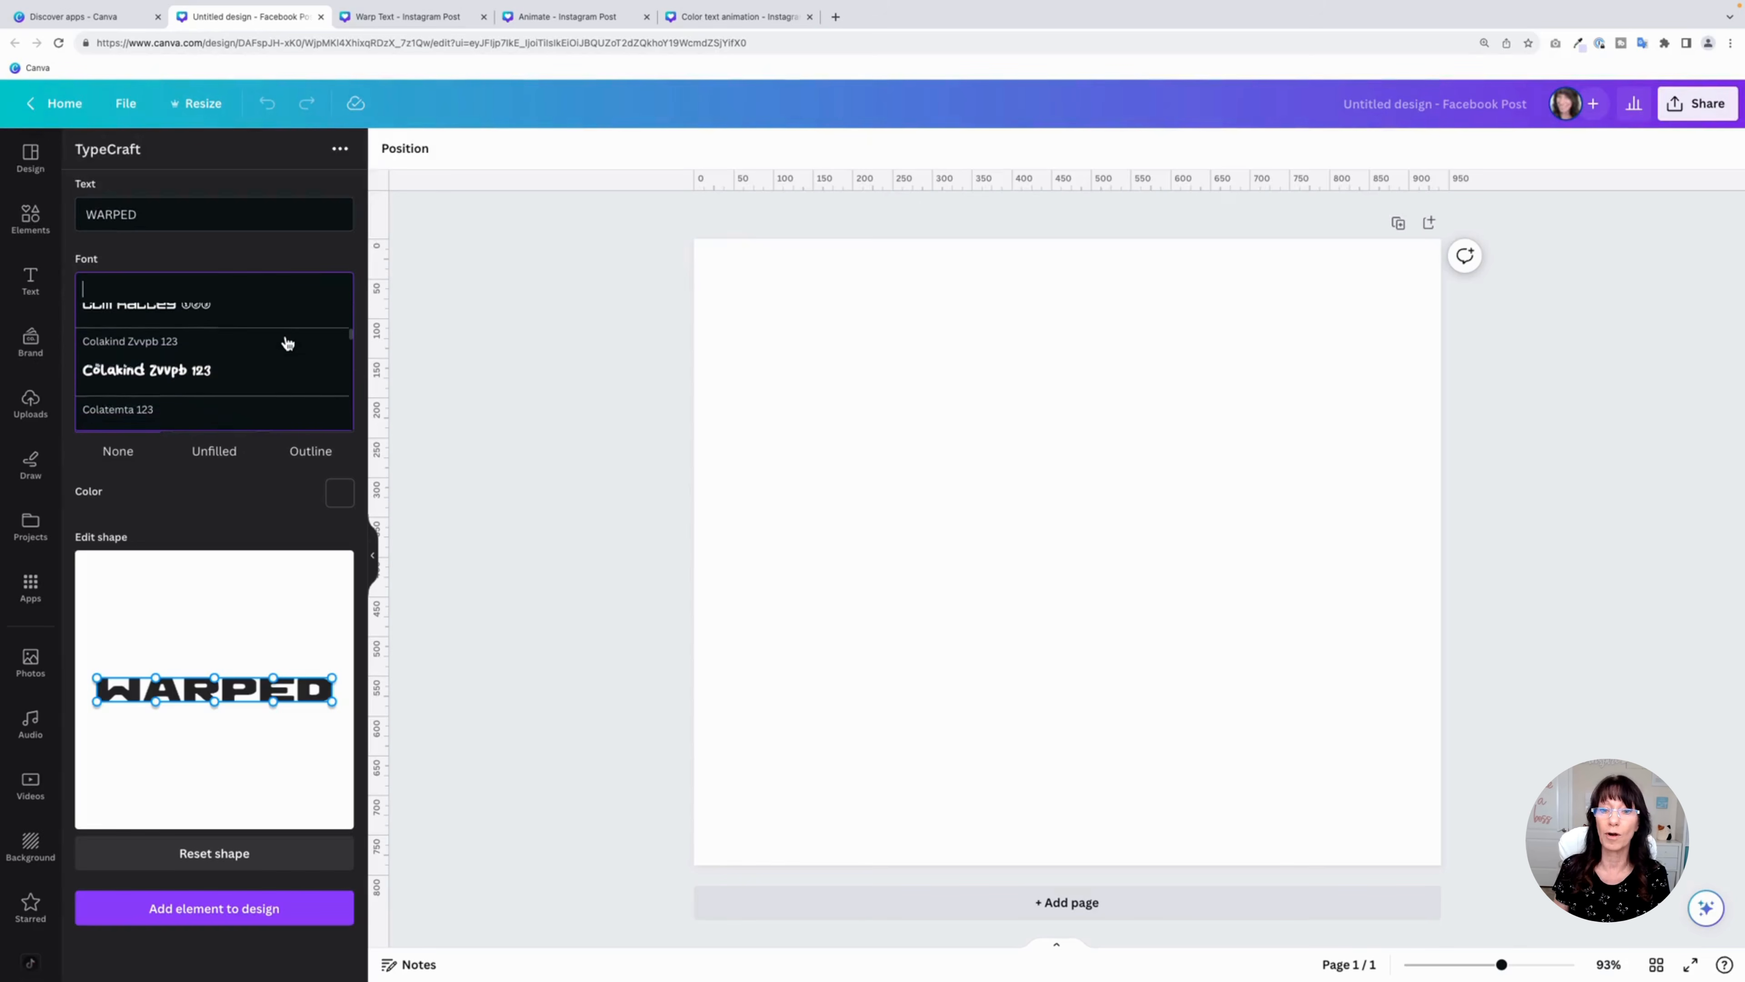
scroll(288, 342, "down", 2)
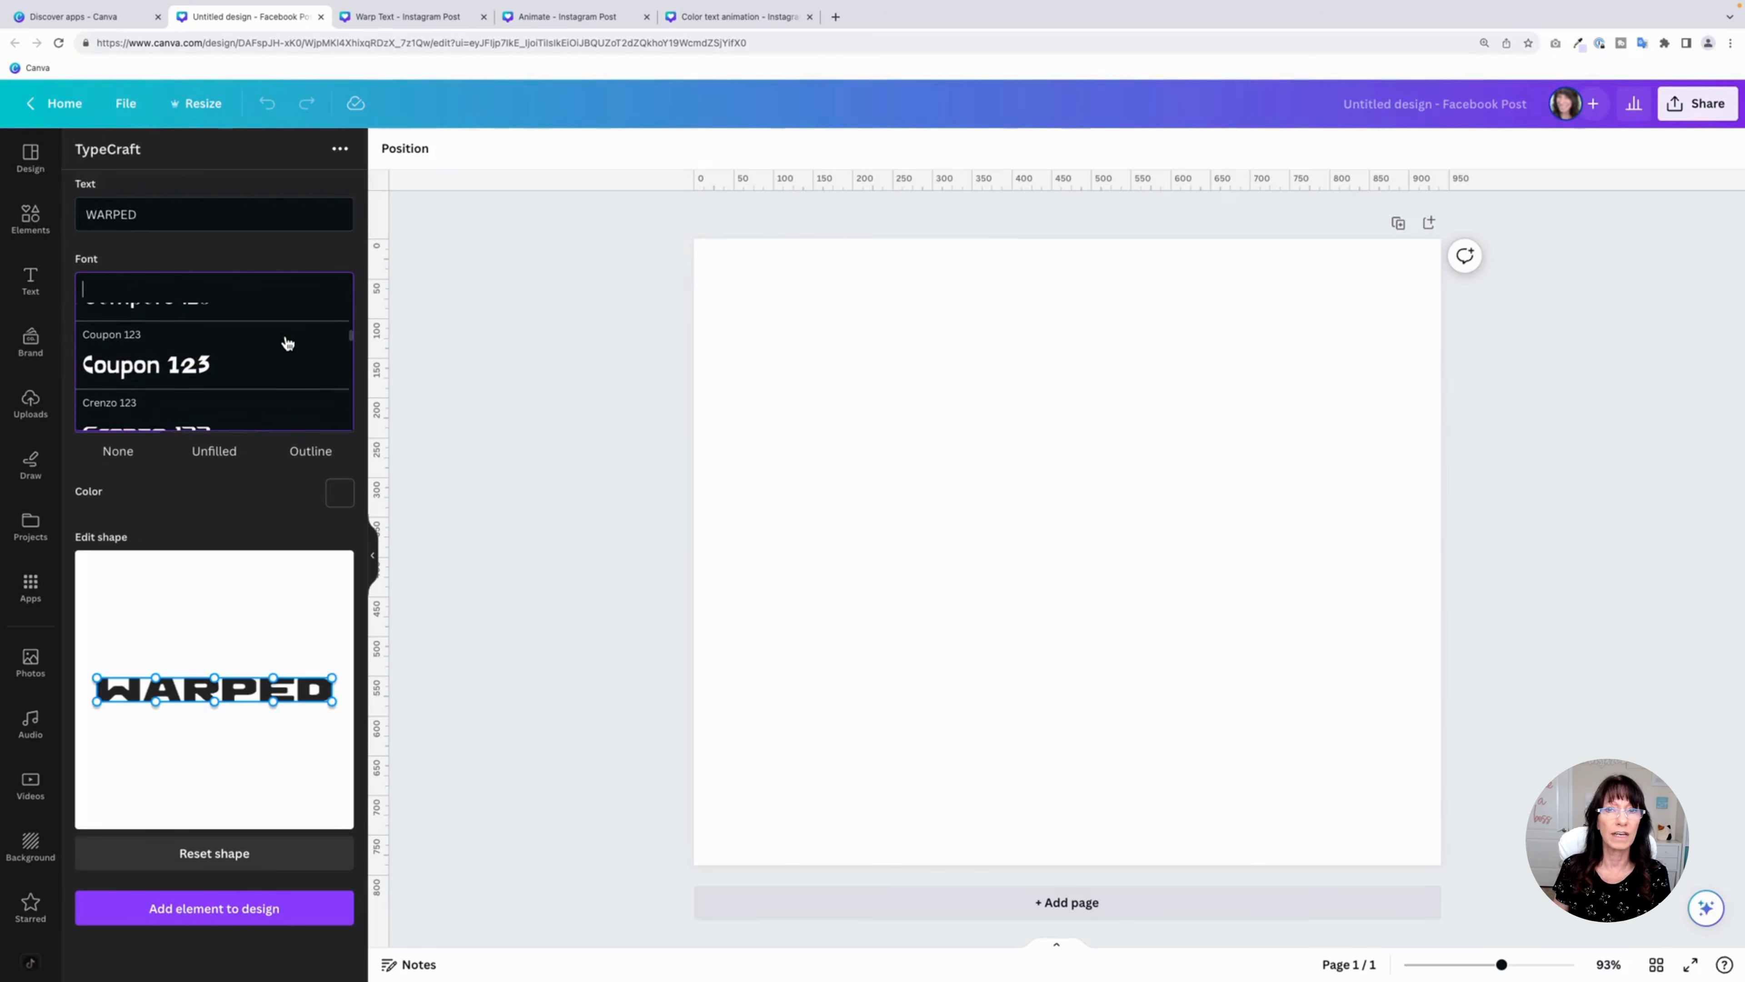
scroll(288, 342, "down", 2)
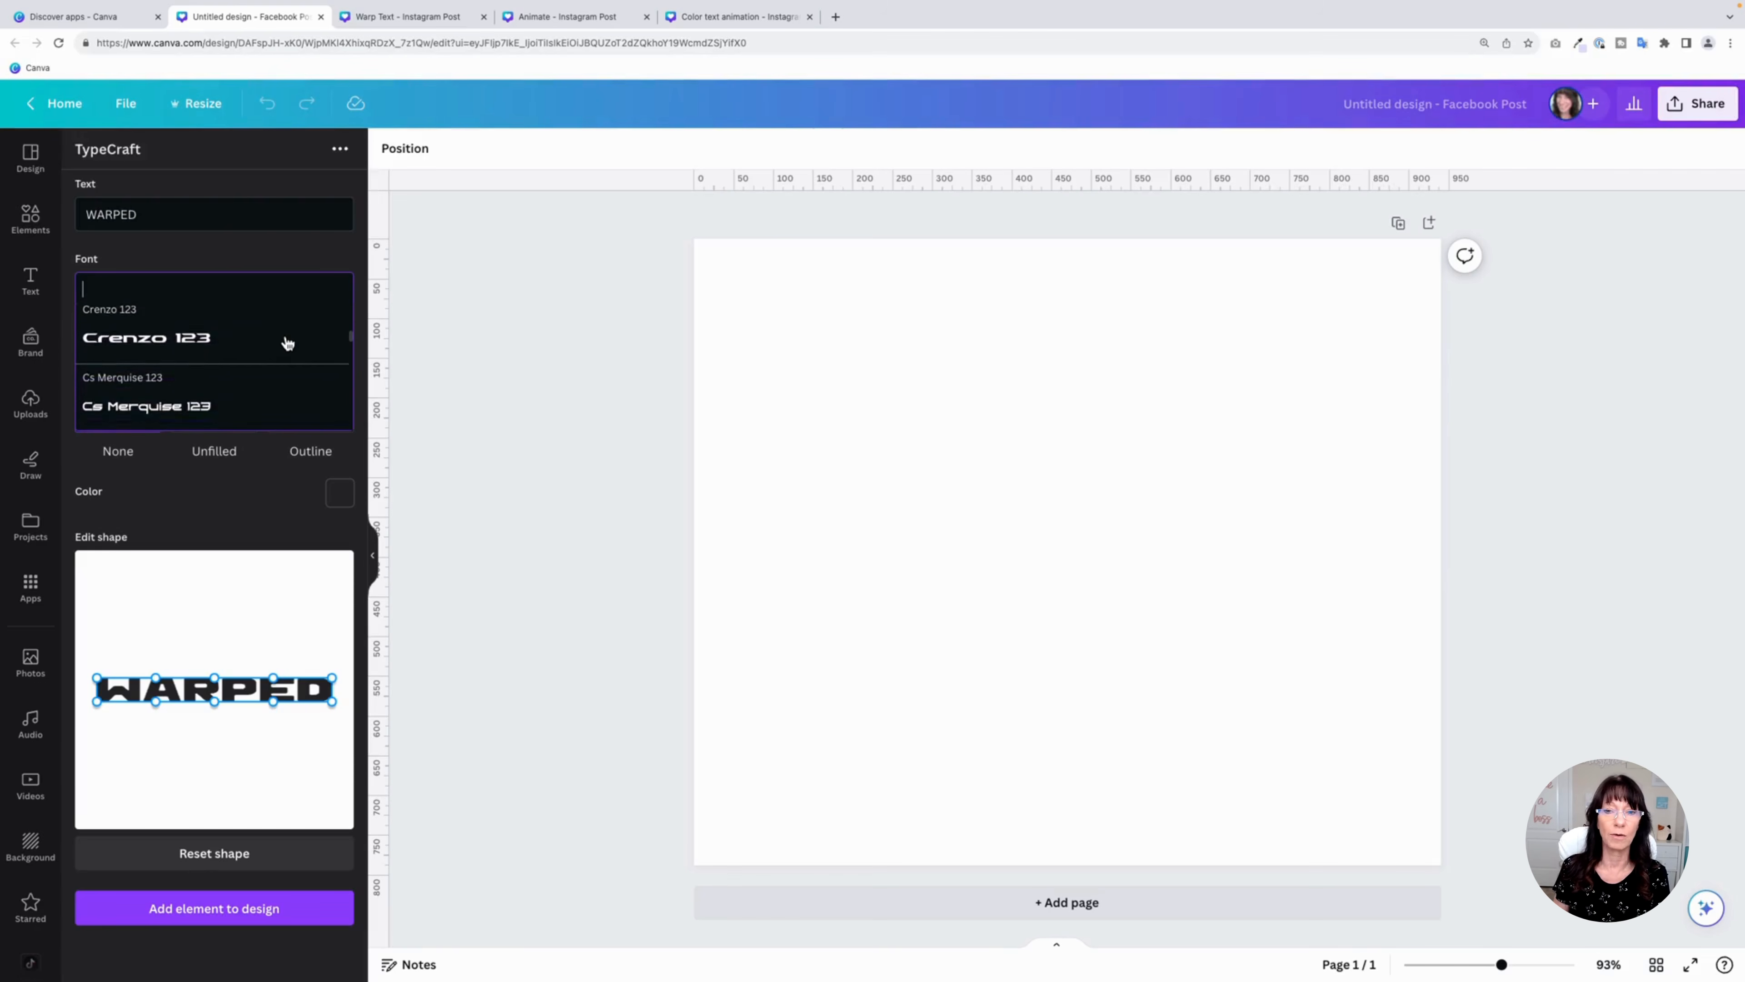
scroll(287, 342, "down", 8)
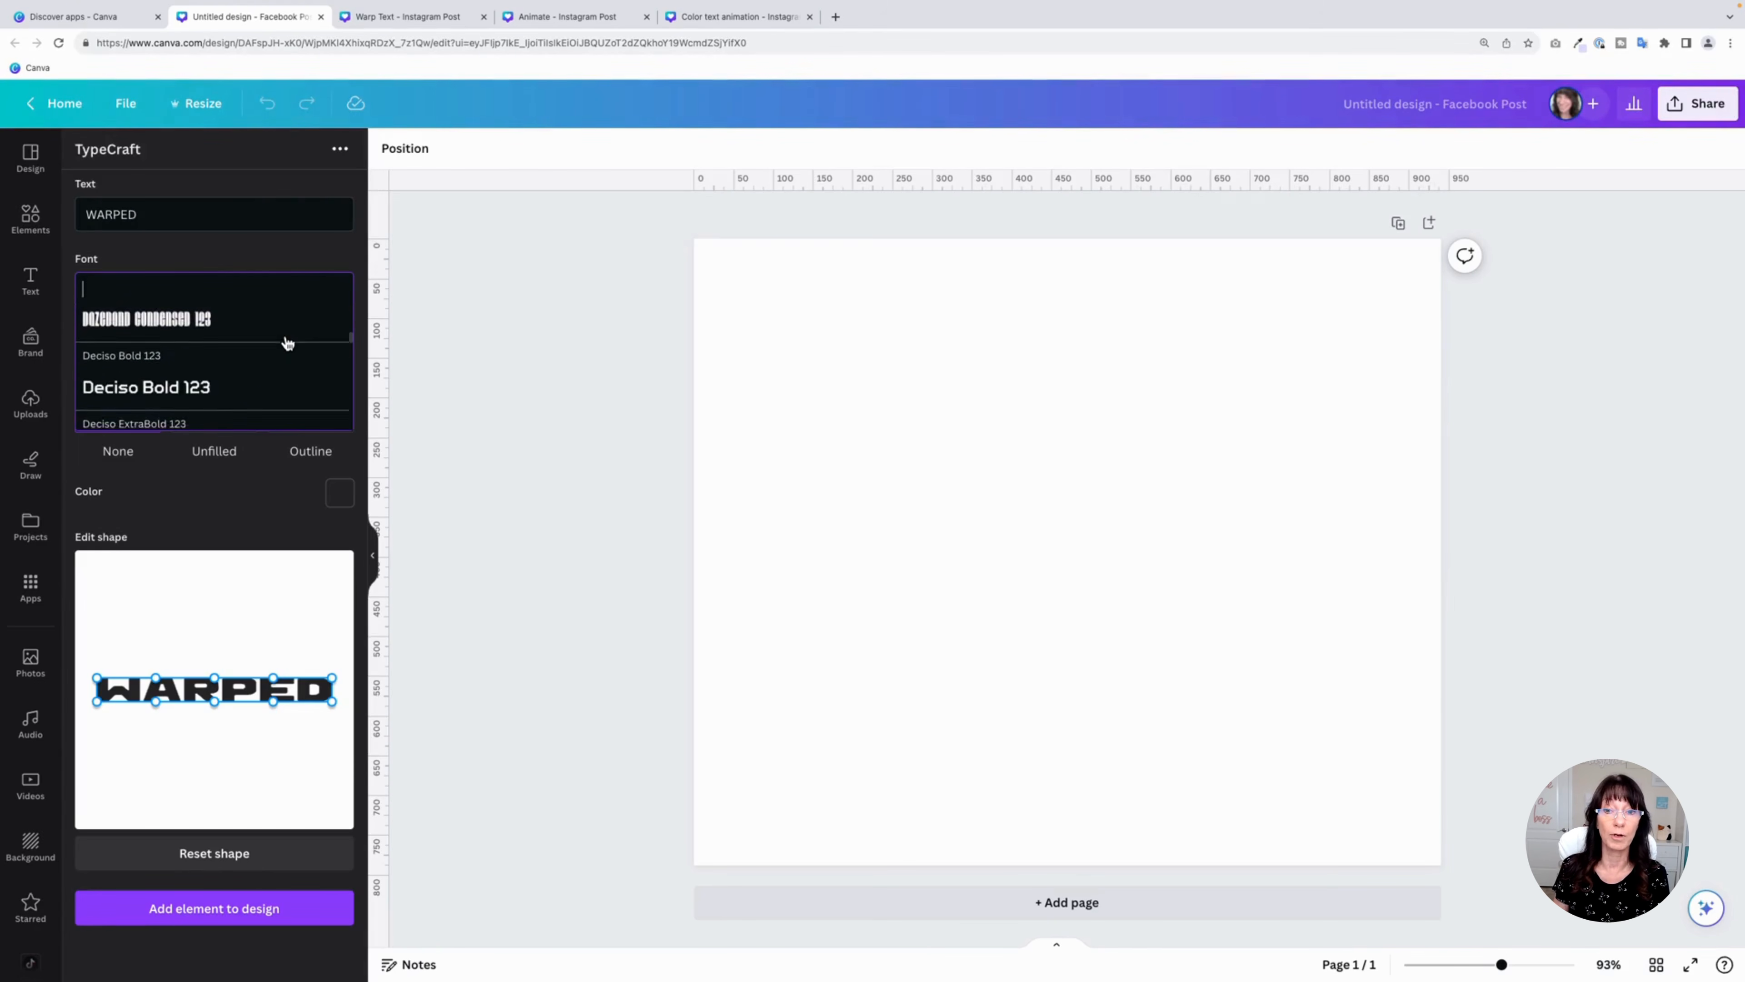
scroll(287, 342, "down", 3)
scroll(287, 342, "down", 8)
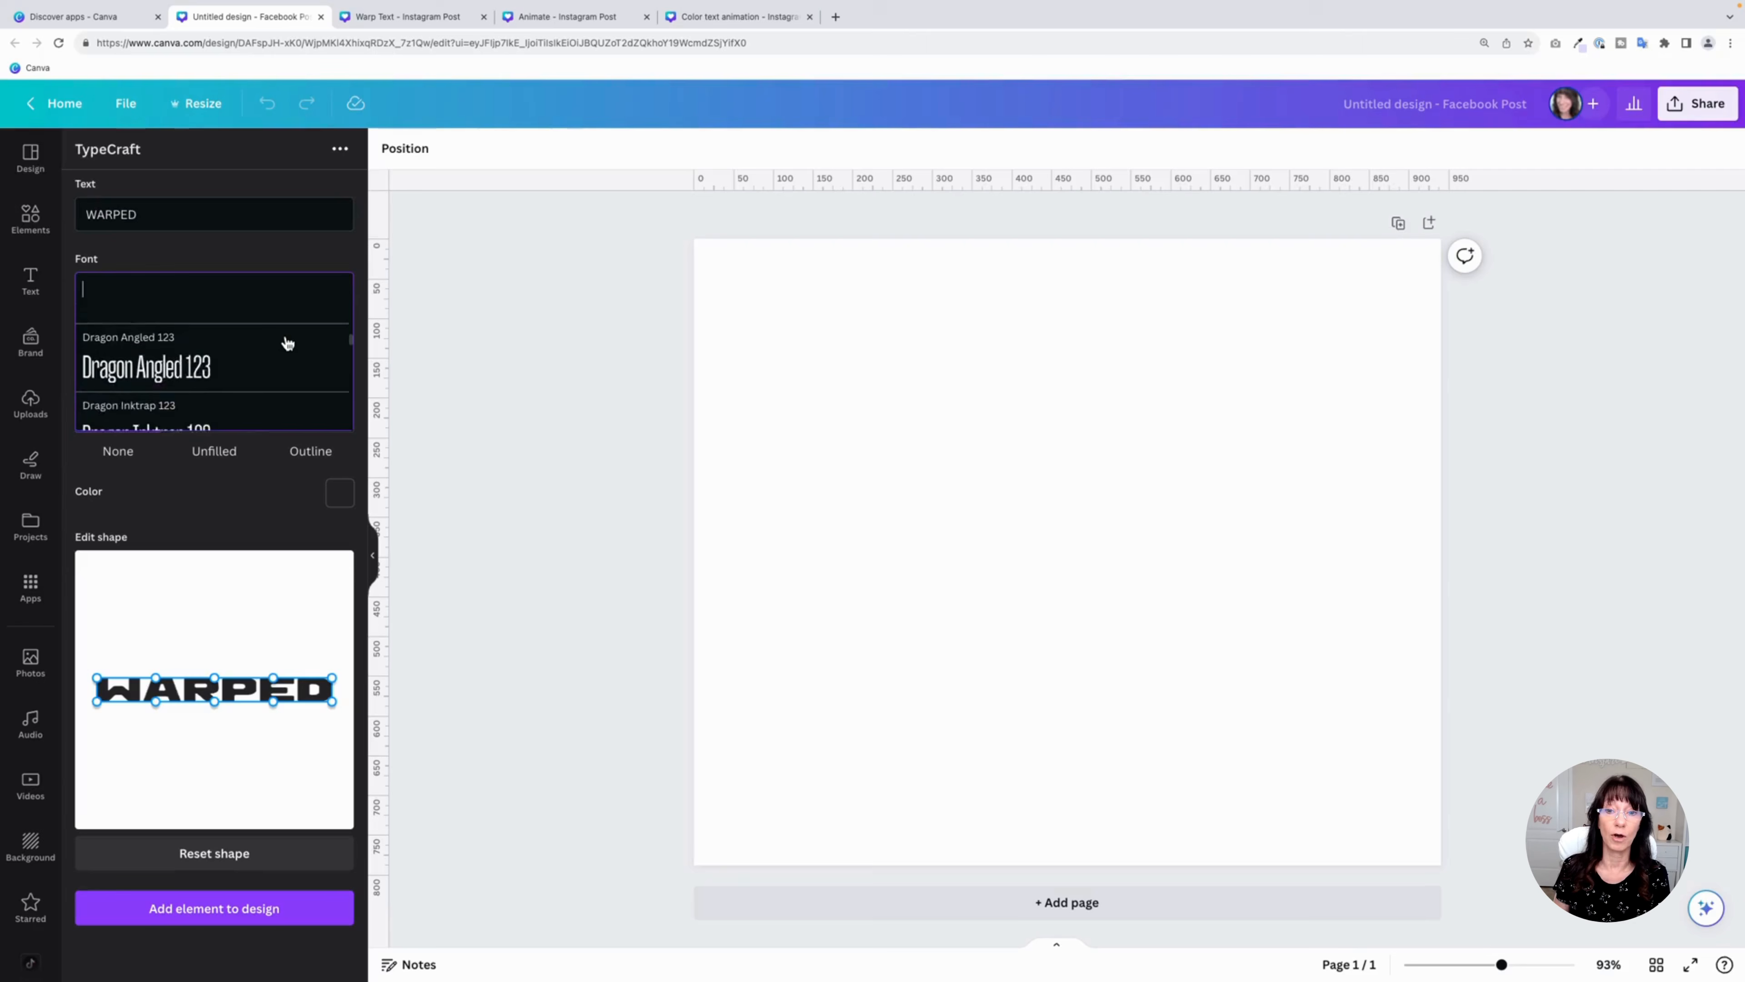
scroll(287, 341, "down", 10)
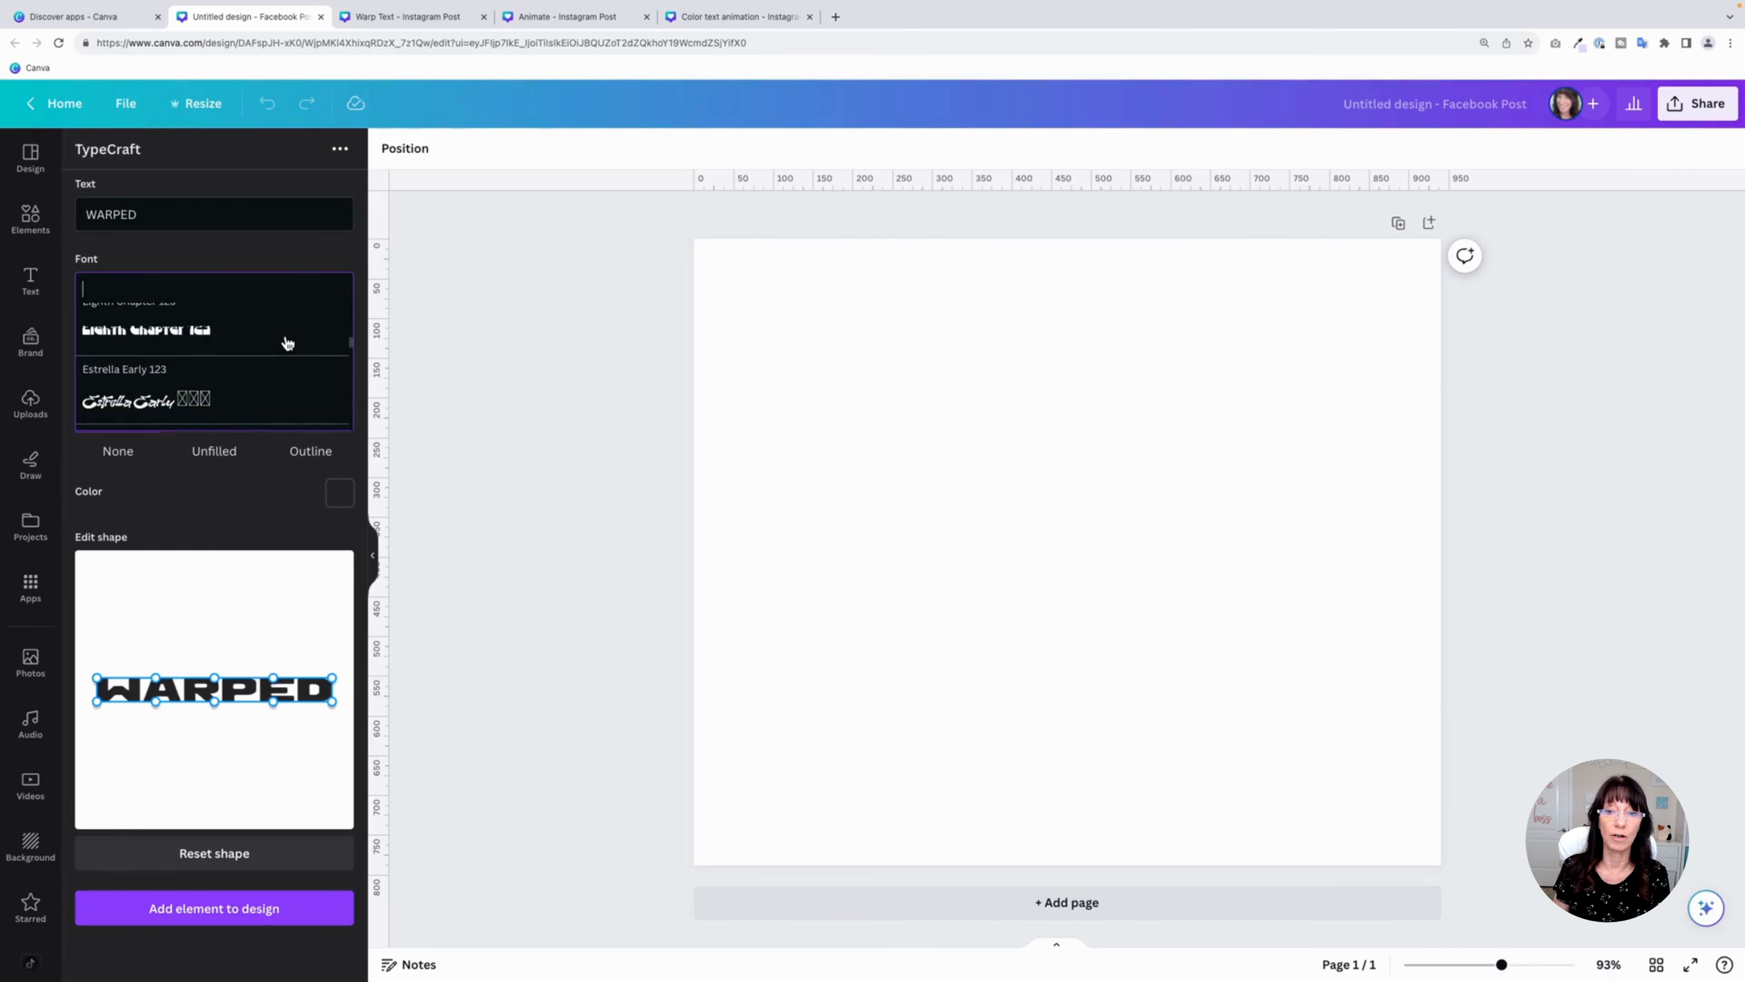
scroll(287, 342, "down", 10)
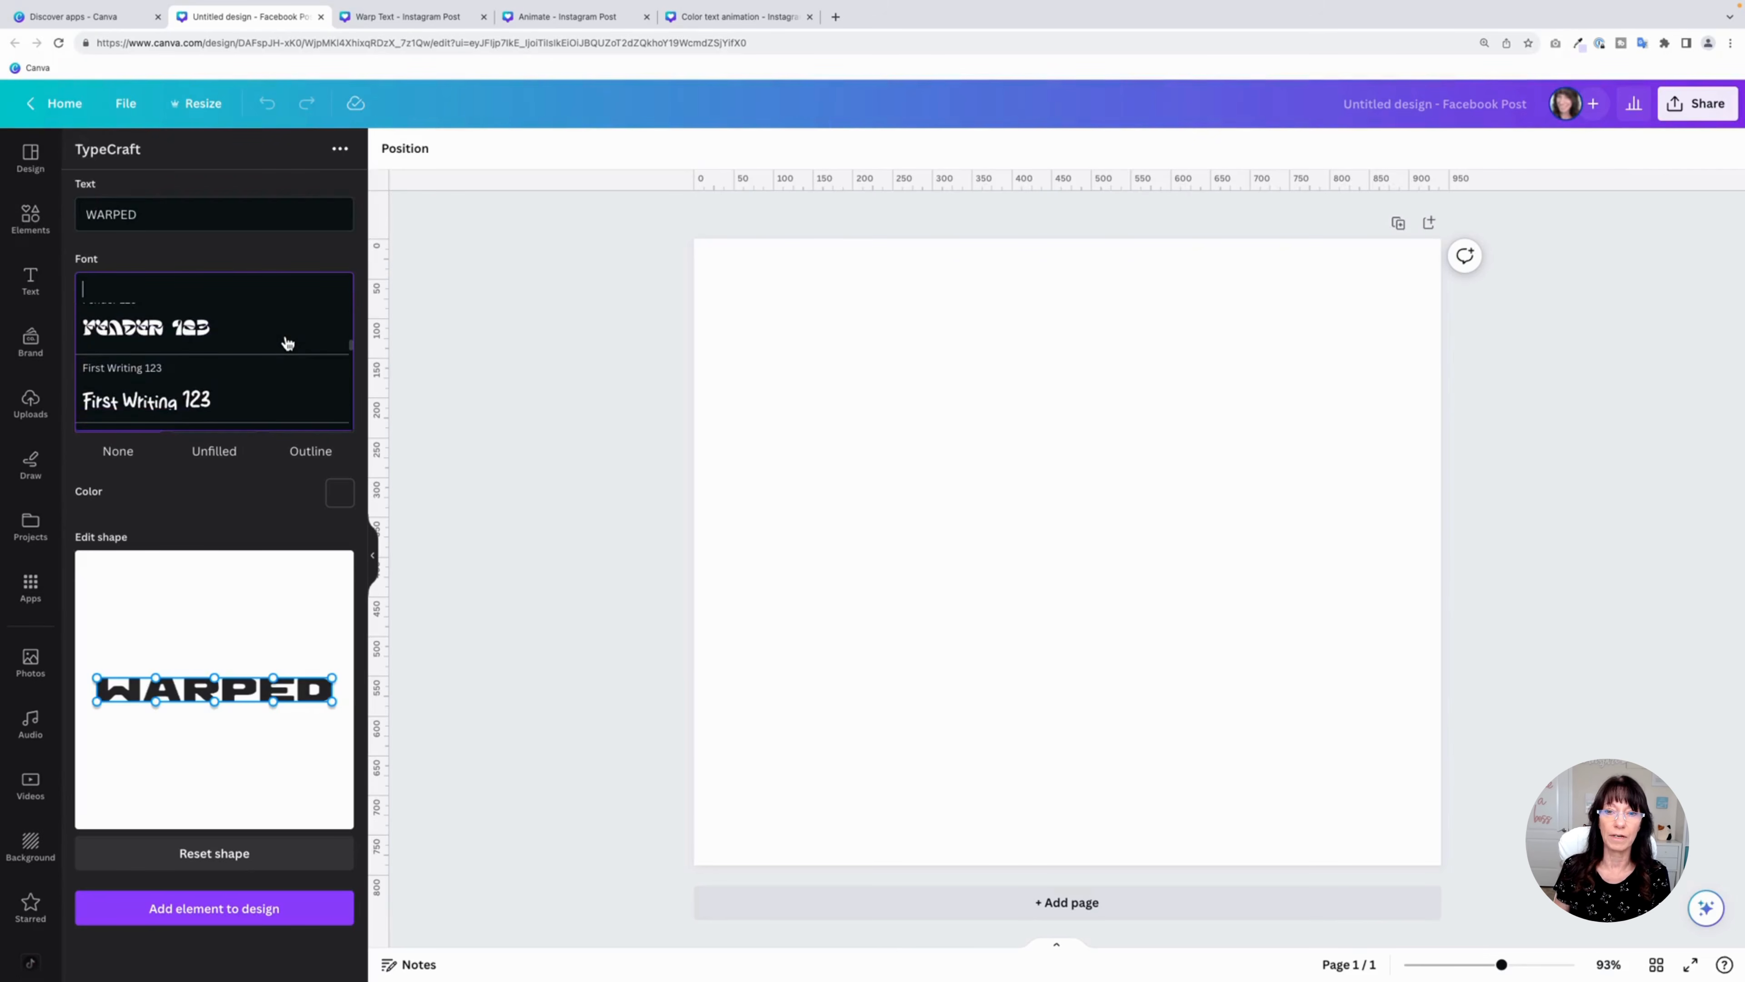
scroll(288, 342, "down", 5)
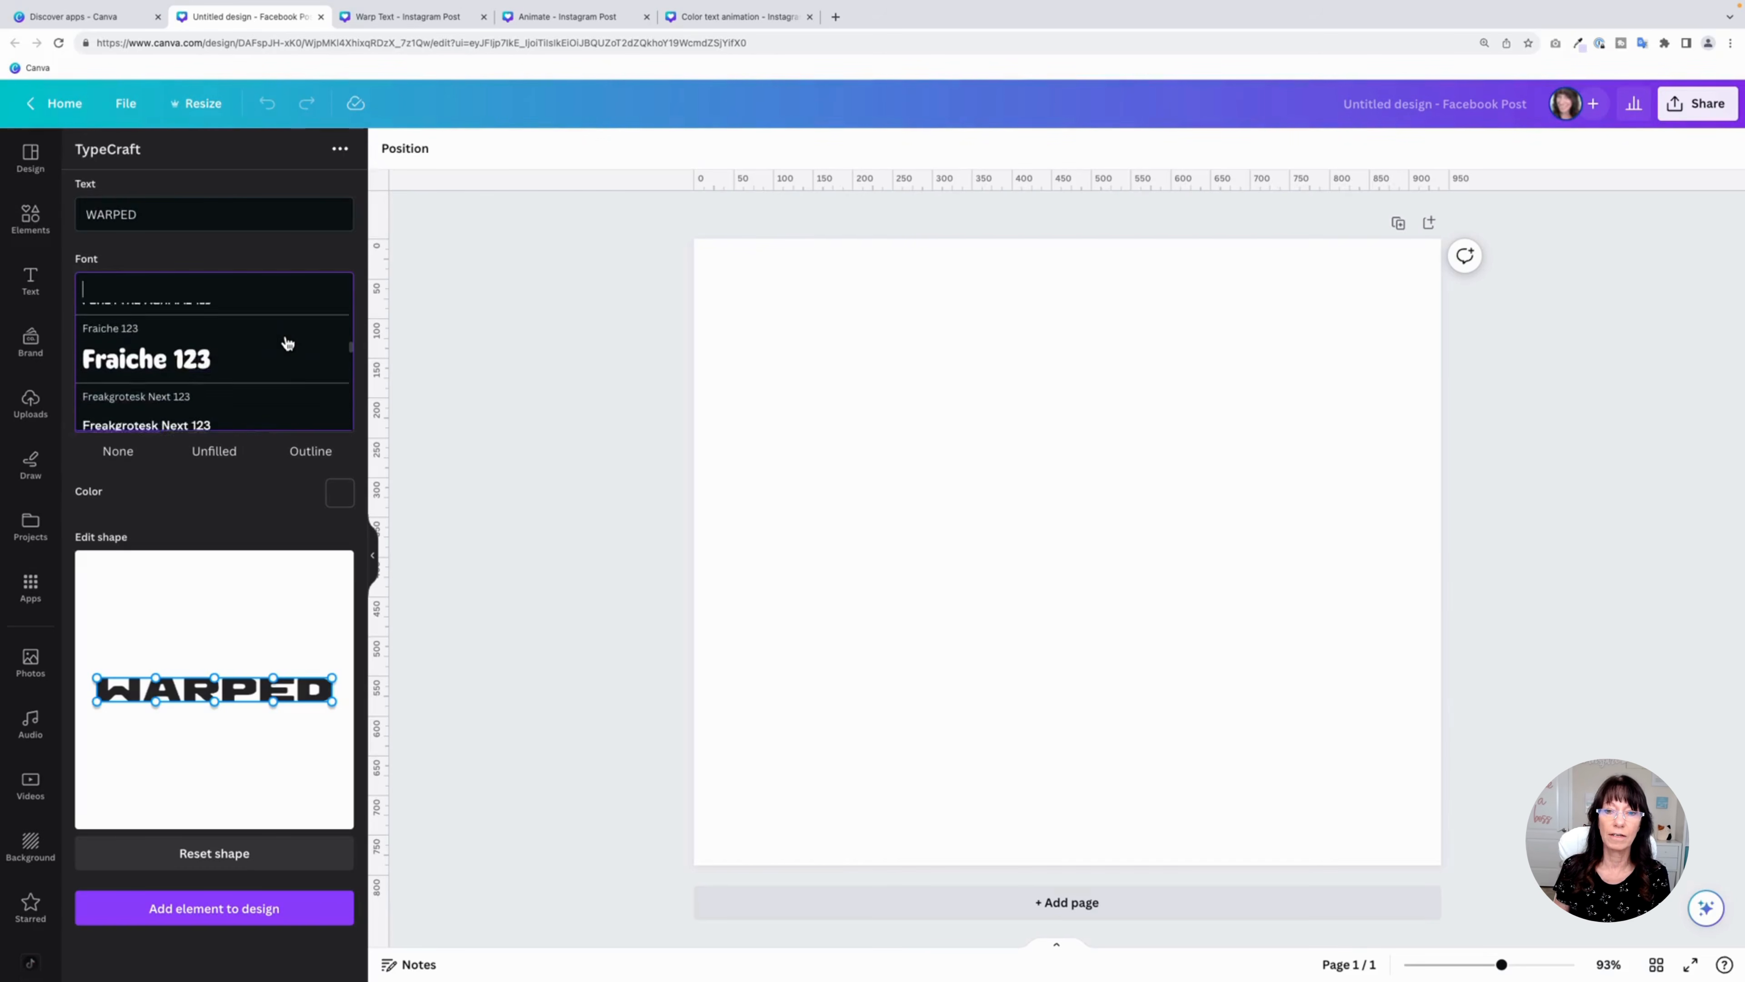
left_click(152, 317)
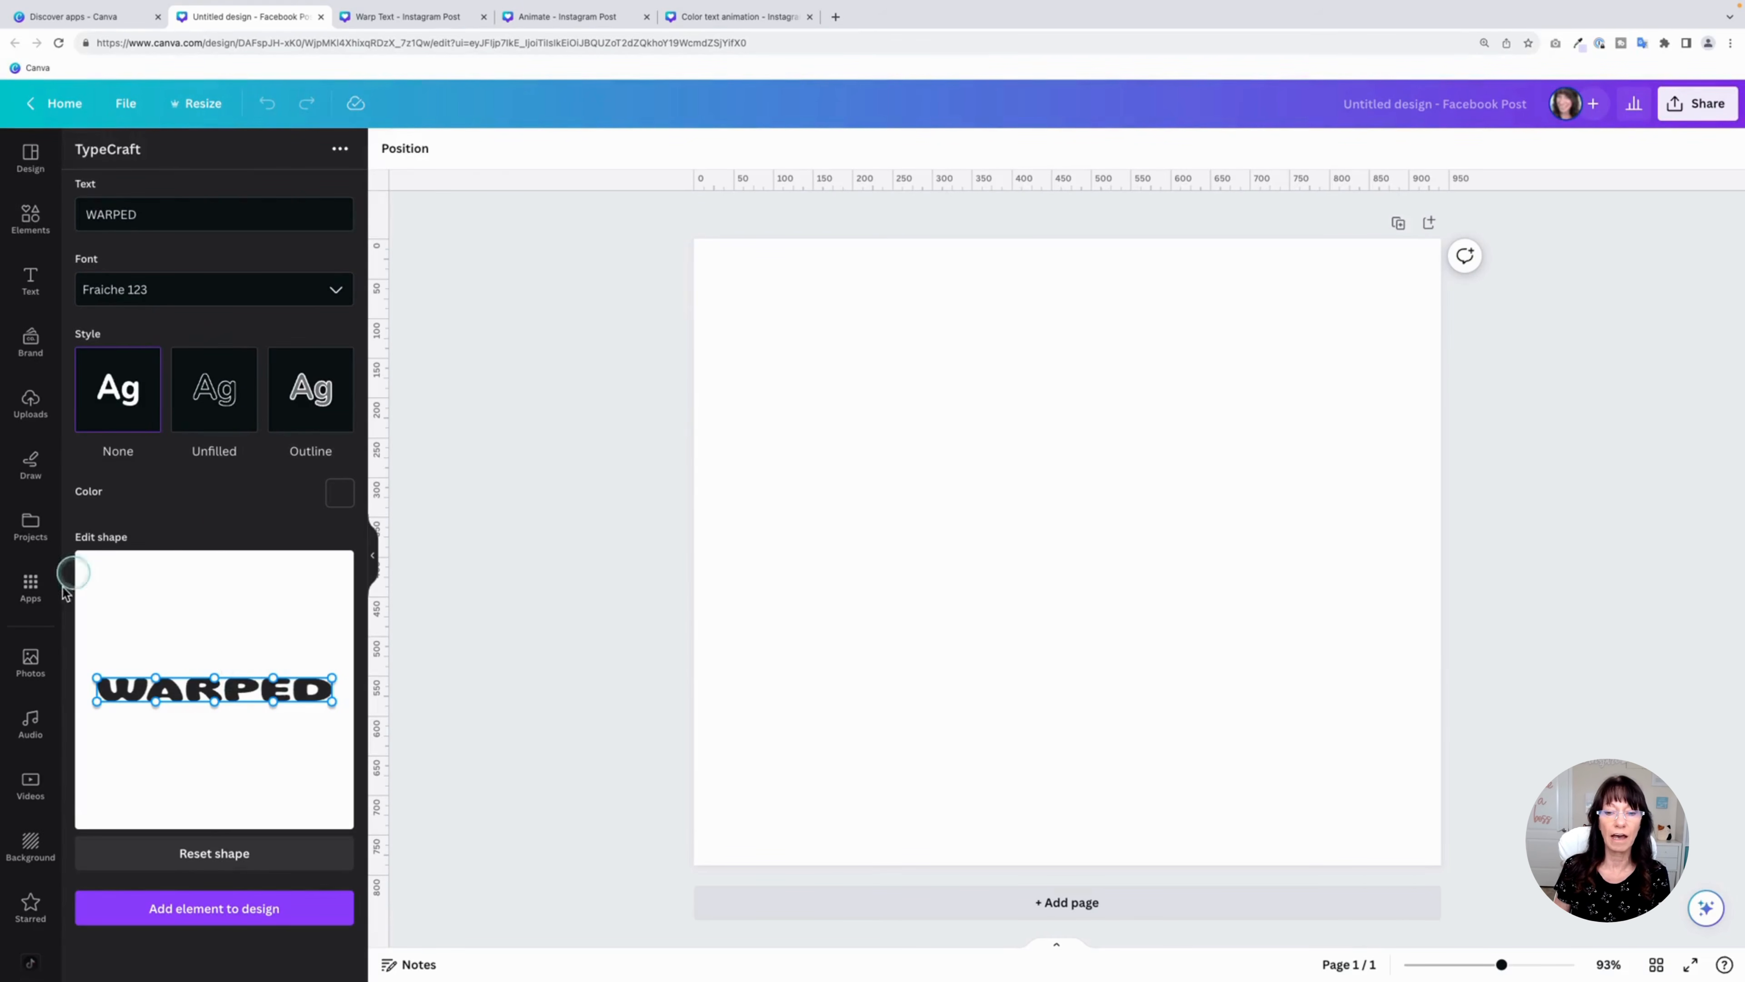
Pull the upper two corners of the WARPED shape upward and the lower two downward so both ends flare taller than the middle
left_click(213, 615)
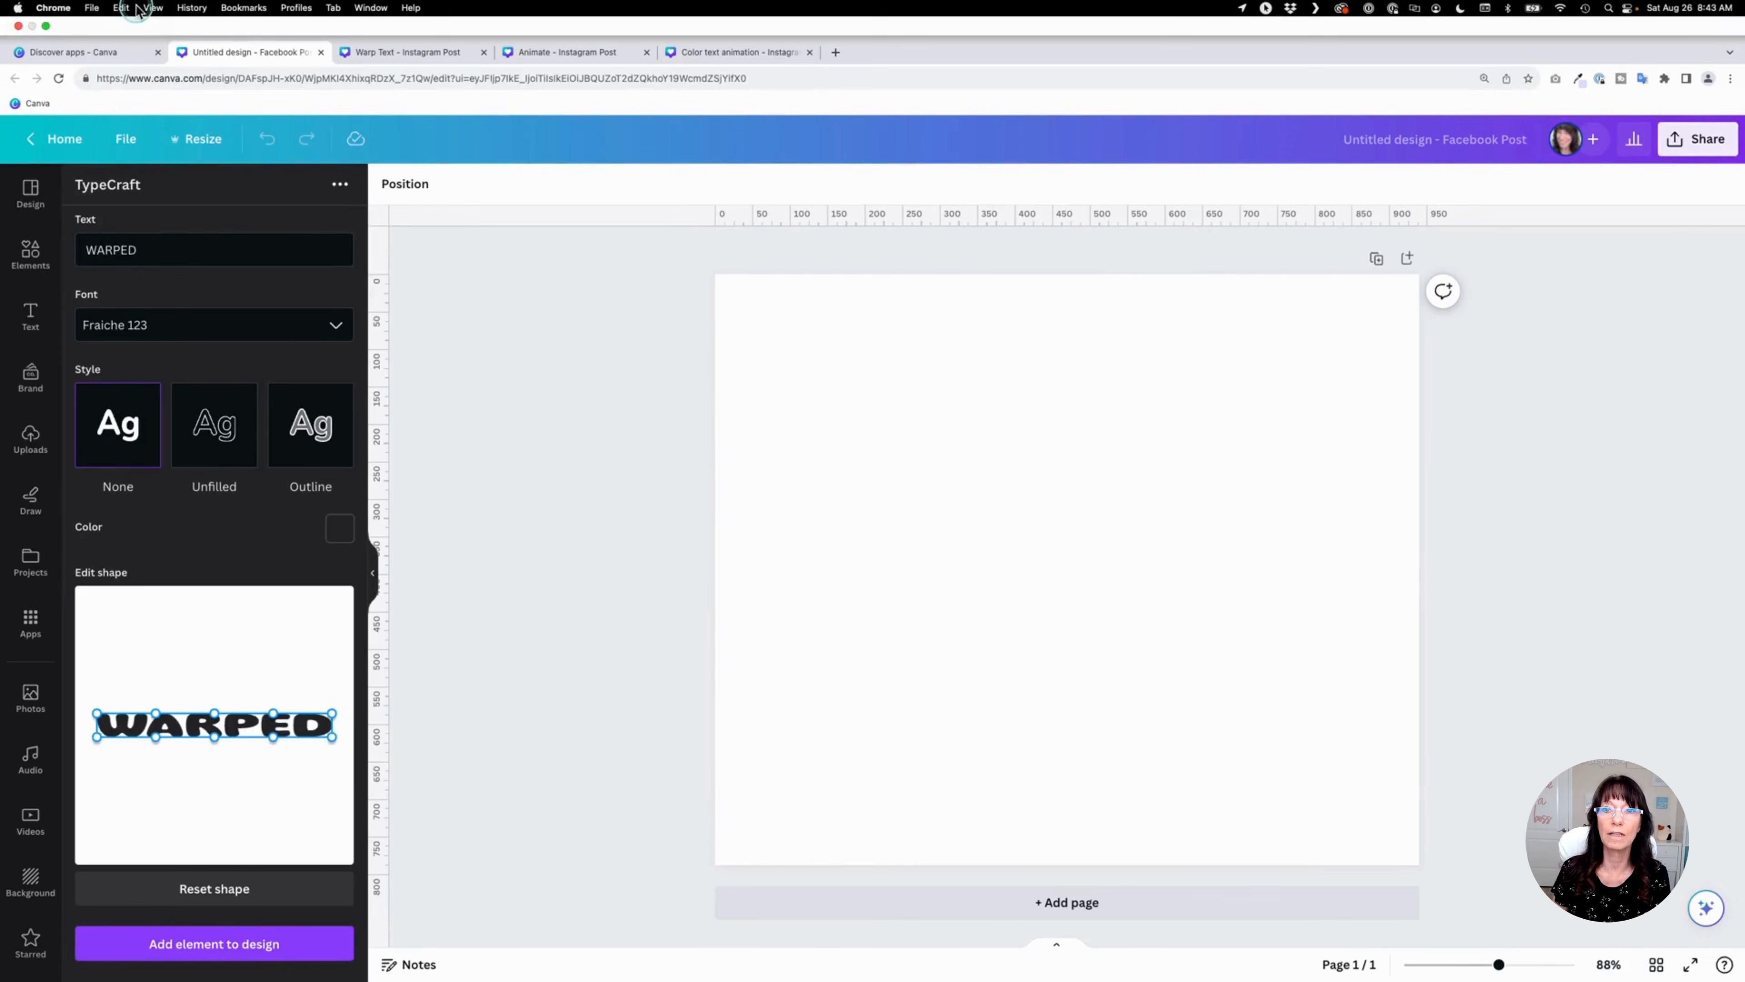
left_click(147, 8)
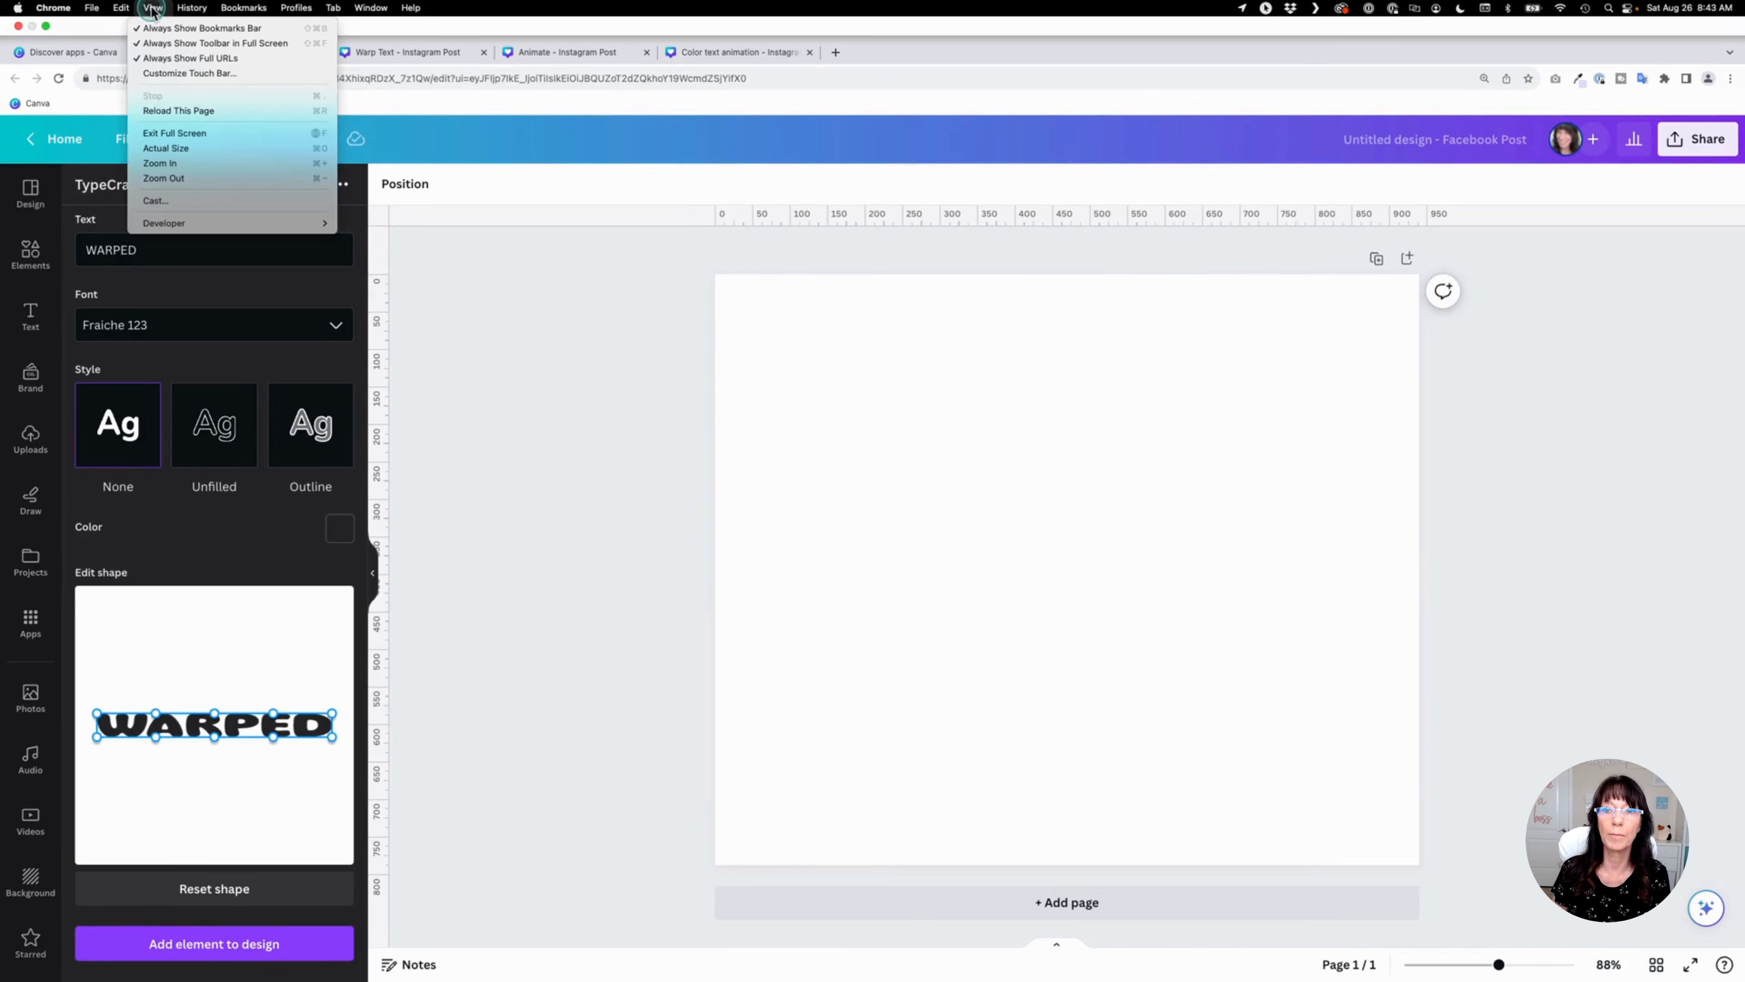
left_click(212, 167)
scroll(233, 348, "down", 5)
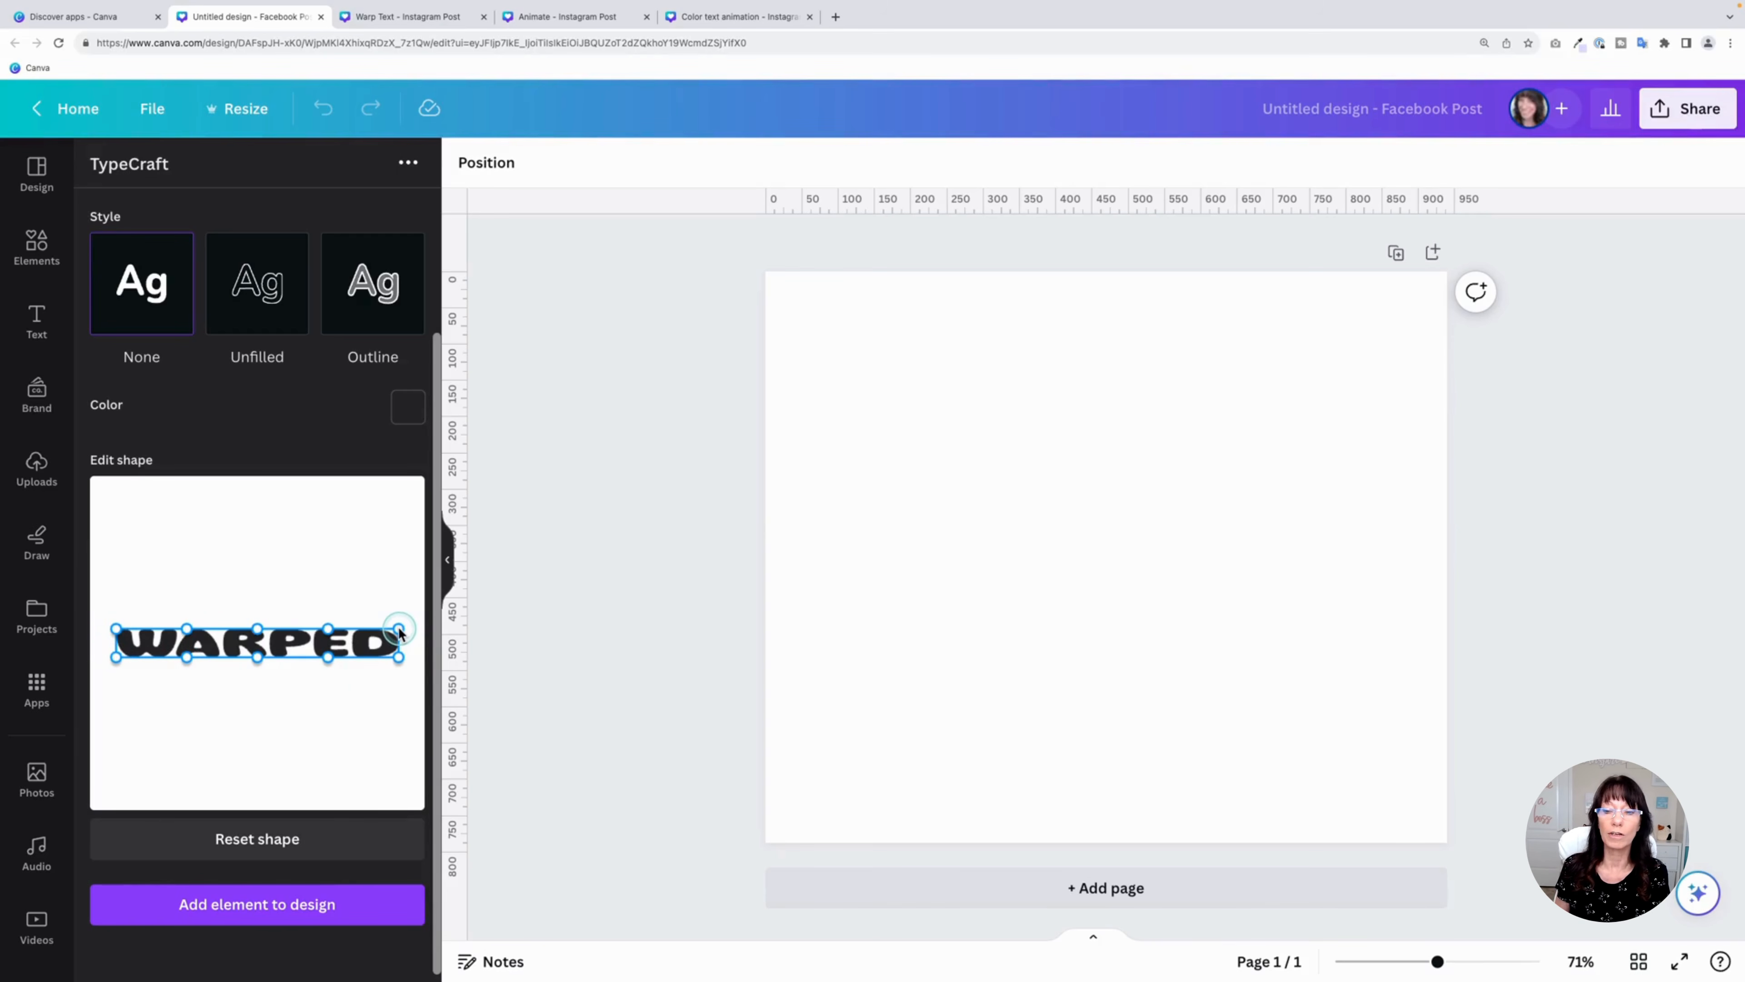
left_click_drag(400, 629, 401, 599)
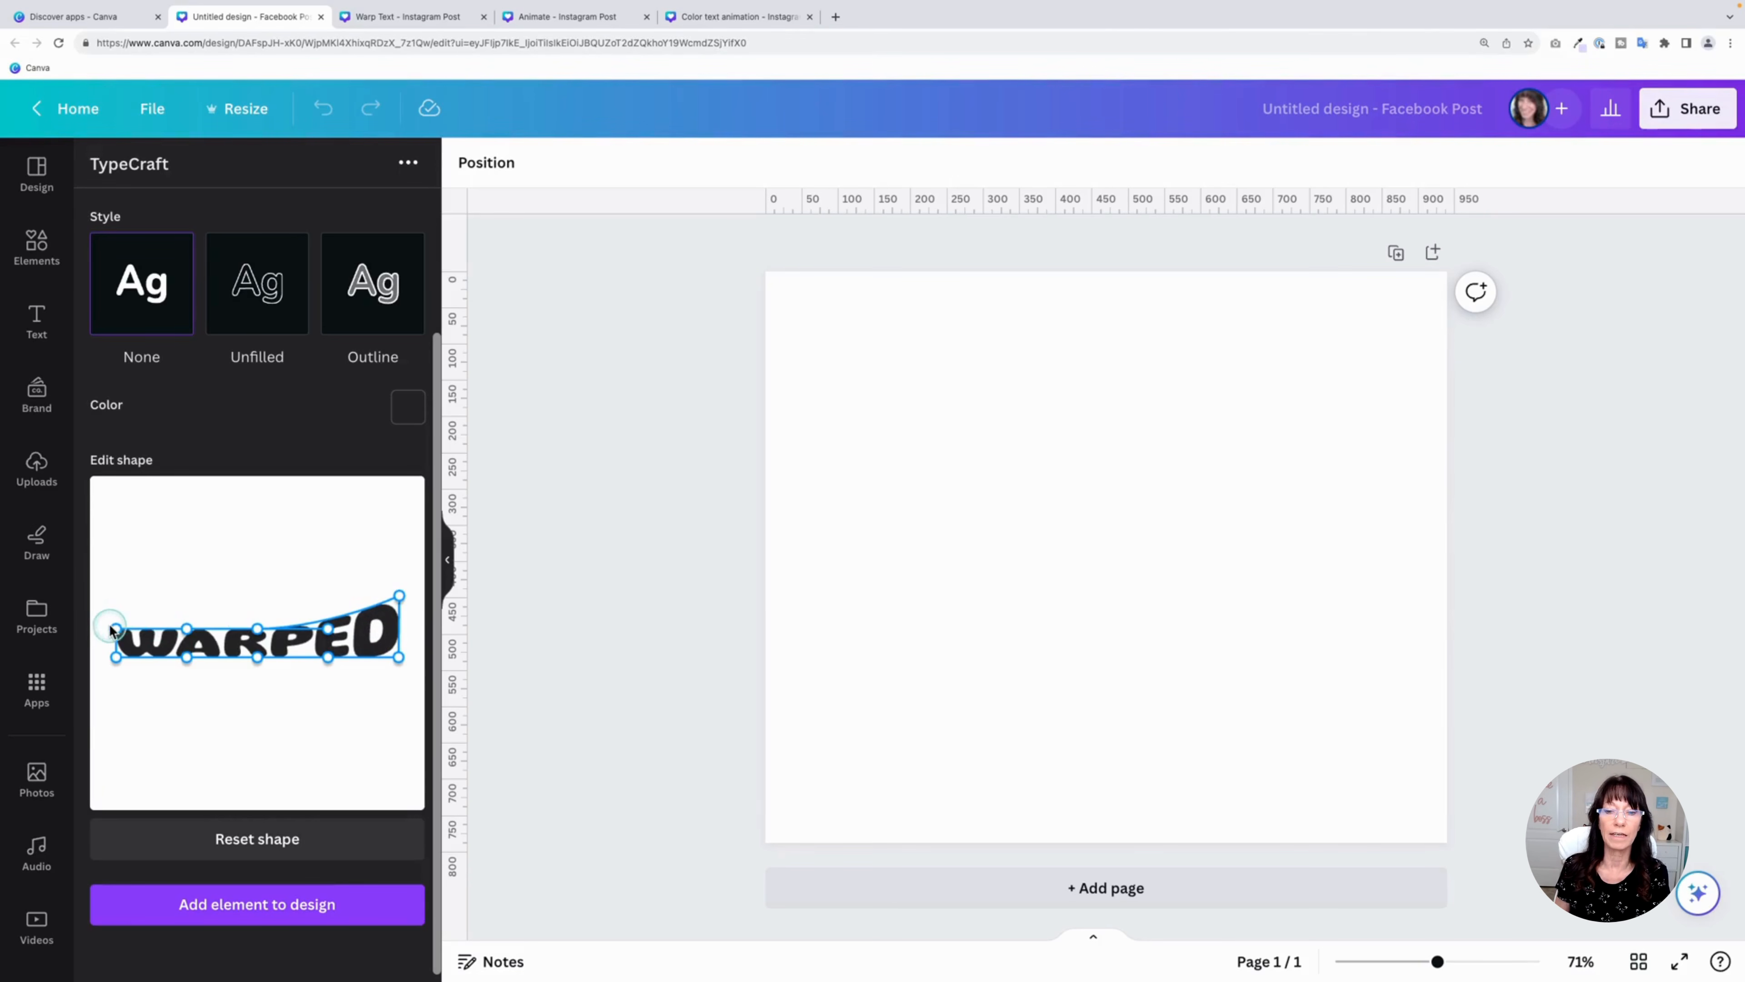
left_click_drag(116, 629, 117, 602)
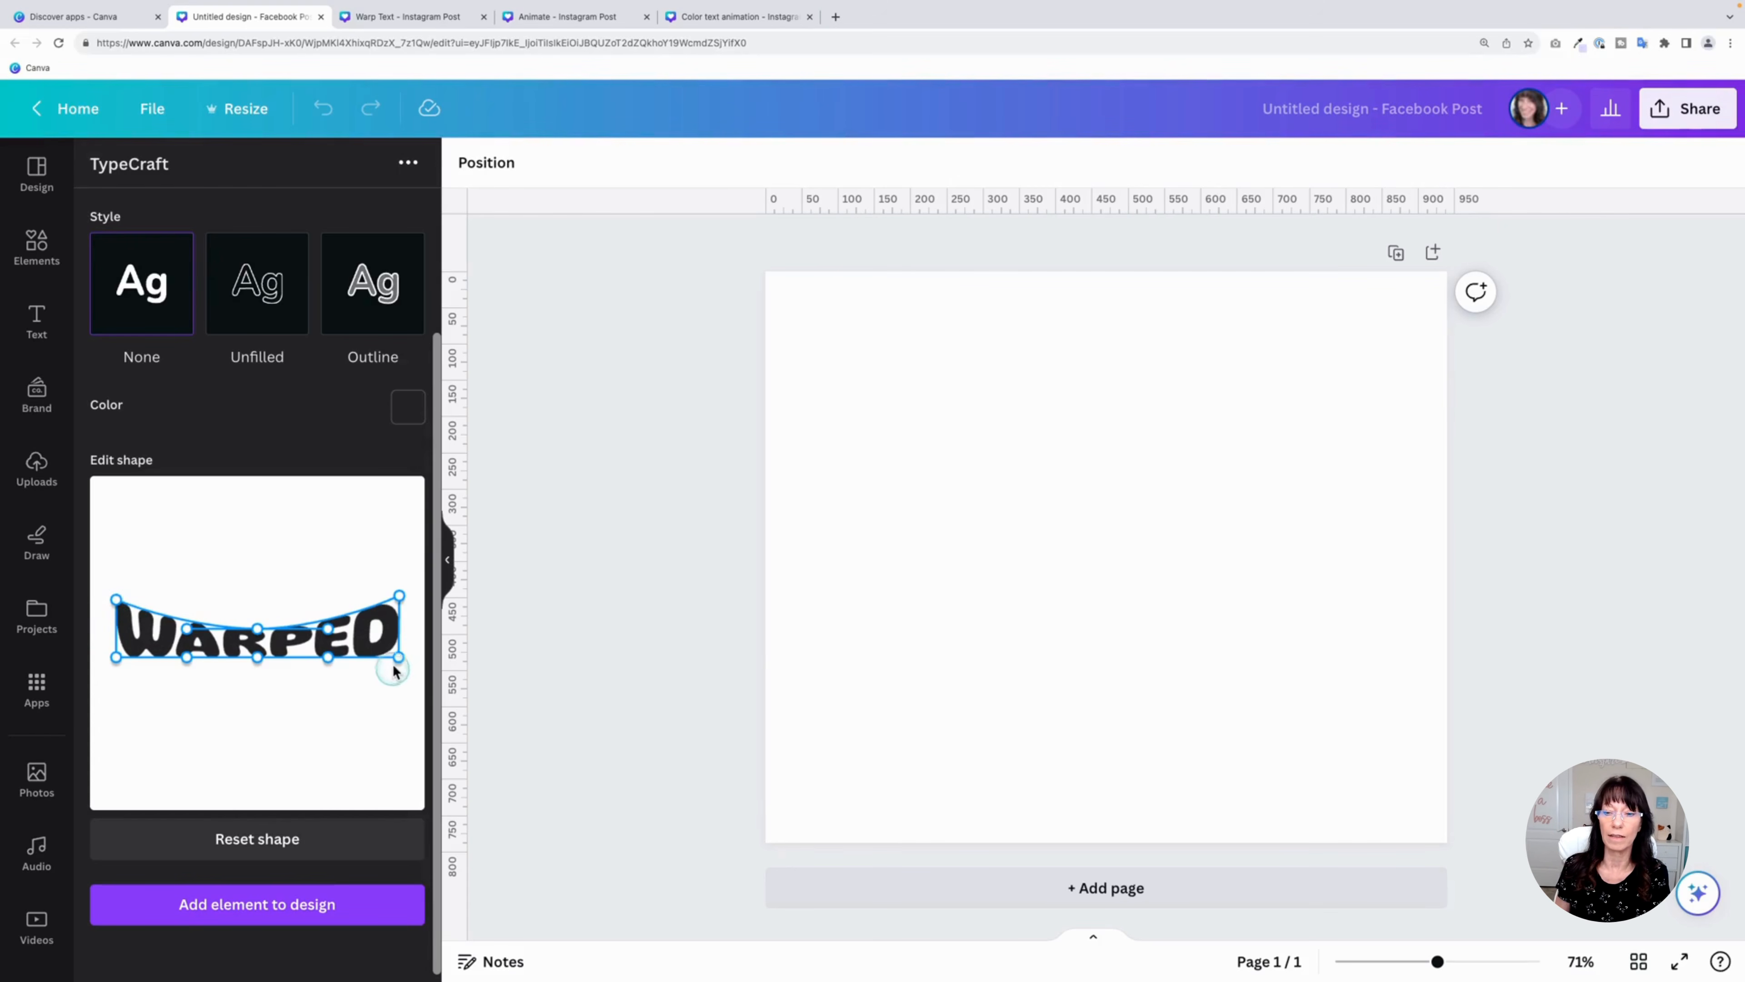
left_click_drag(397, 658, 401, 678)
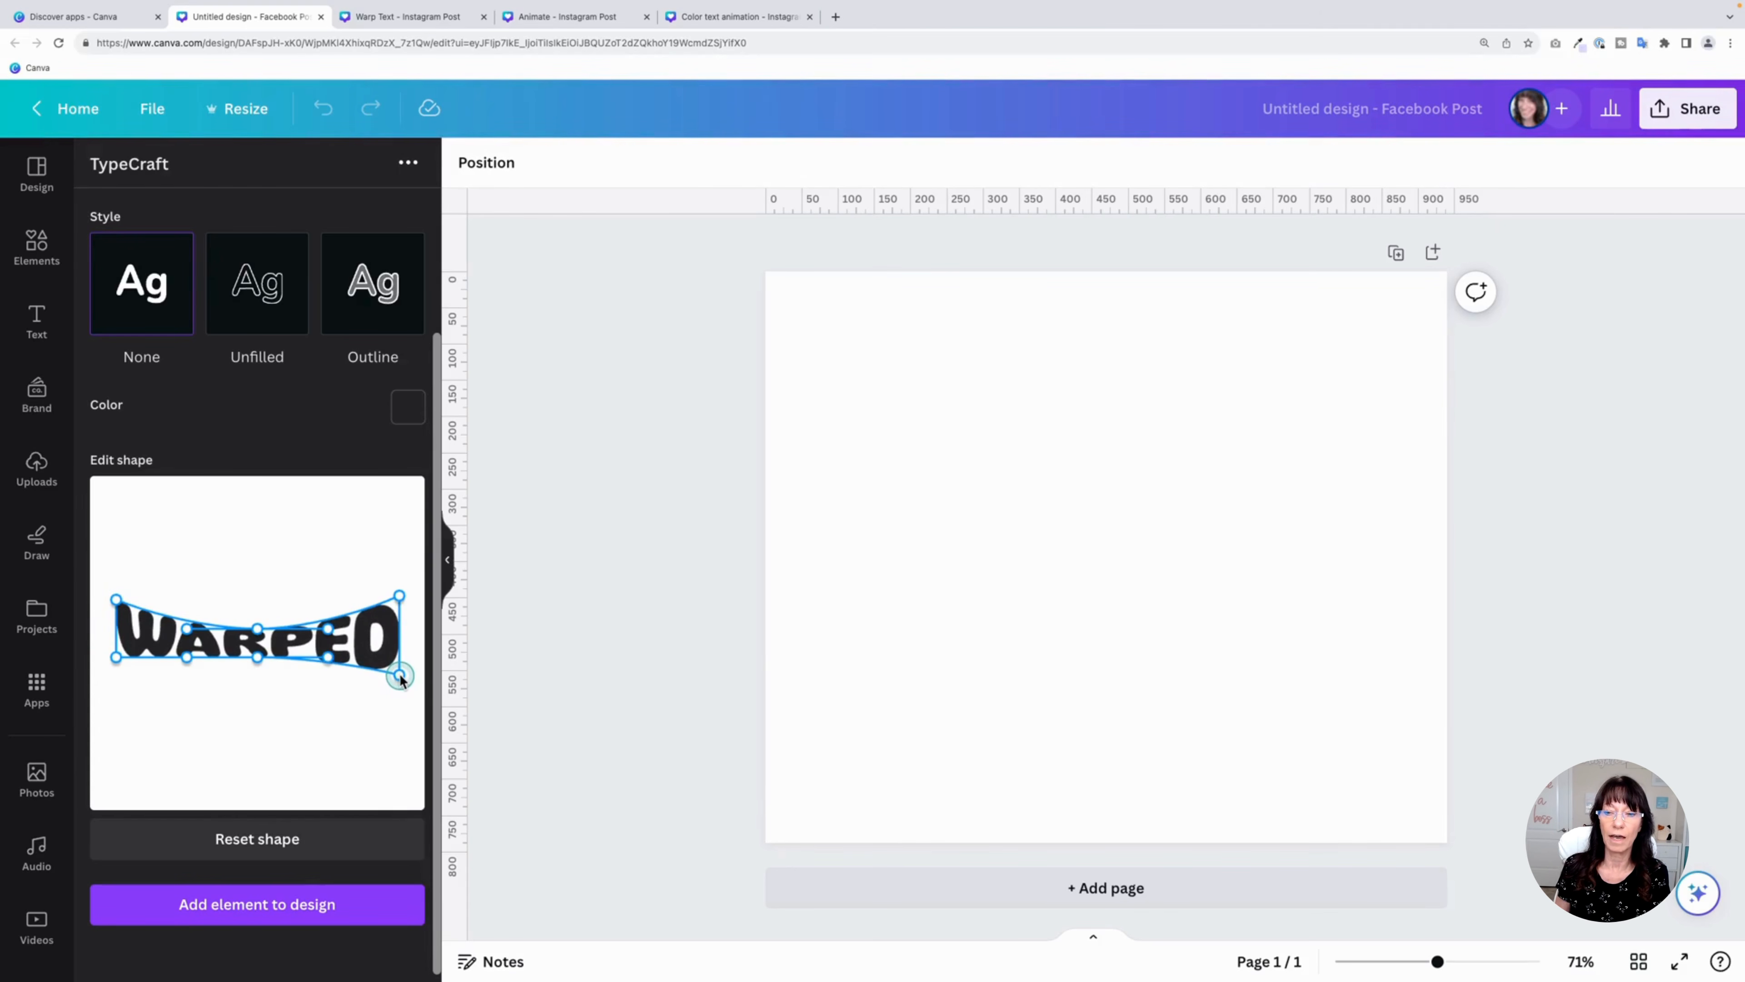
left_click_drag(116, 657, 116, 677)
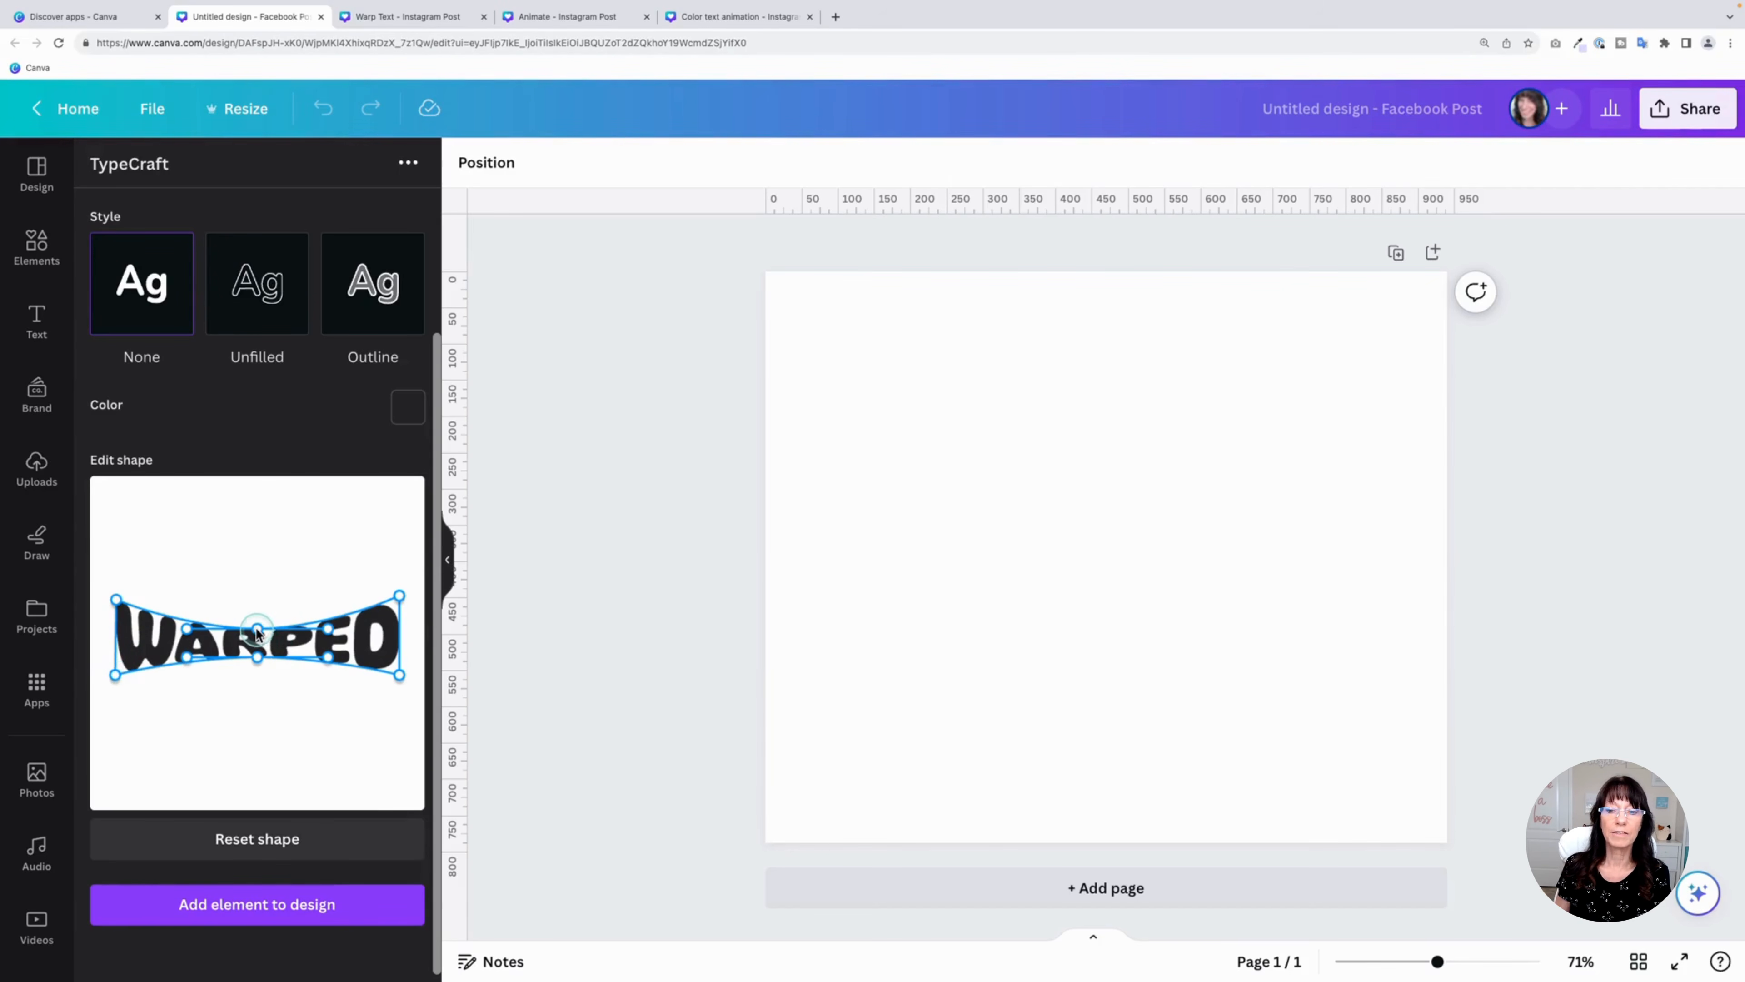
Pull the middle of the WARPED shape's upper edge high upward and the middle of its lower edge downward
left_click_drag(257, 630, 259, 572)
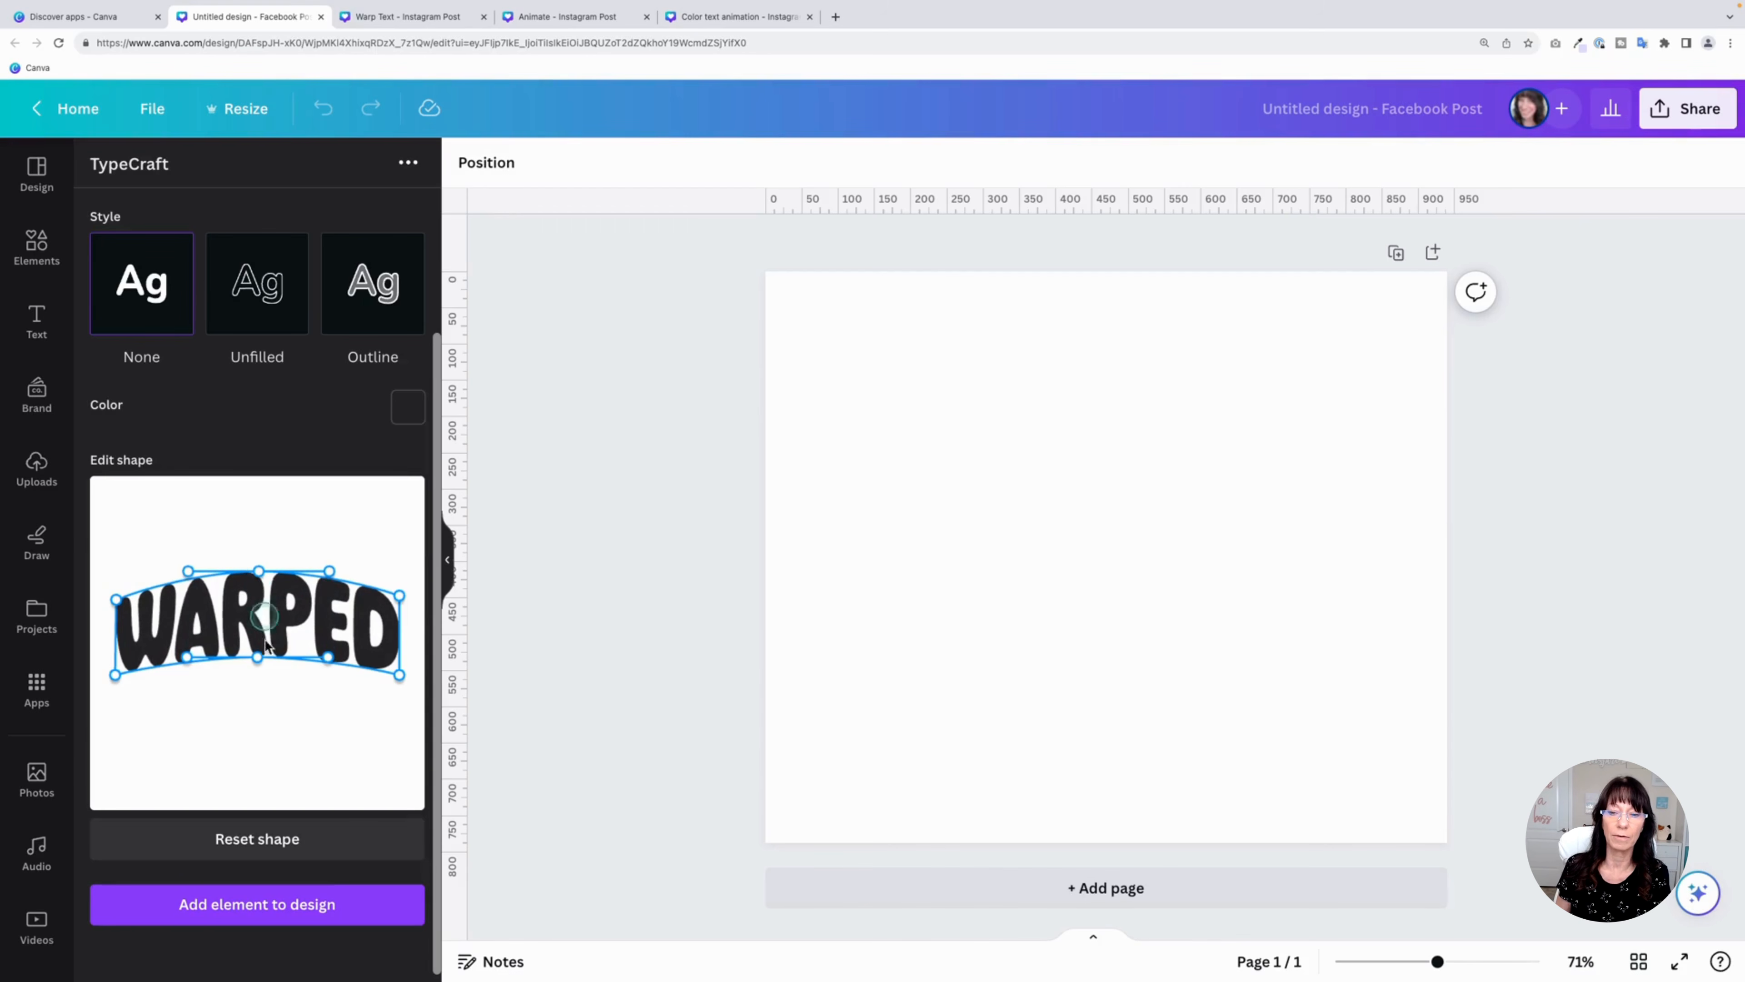
left_click_drag(256, 658, 255, 699)
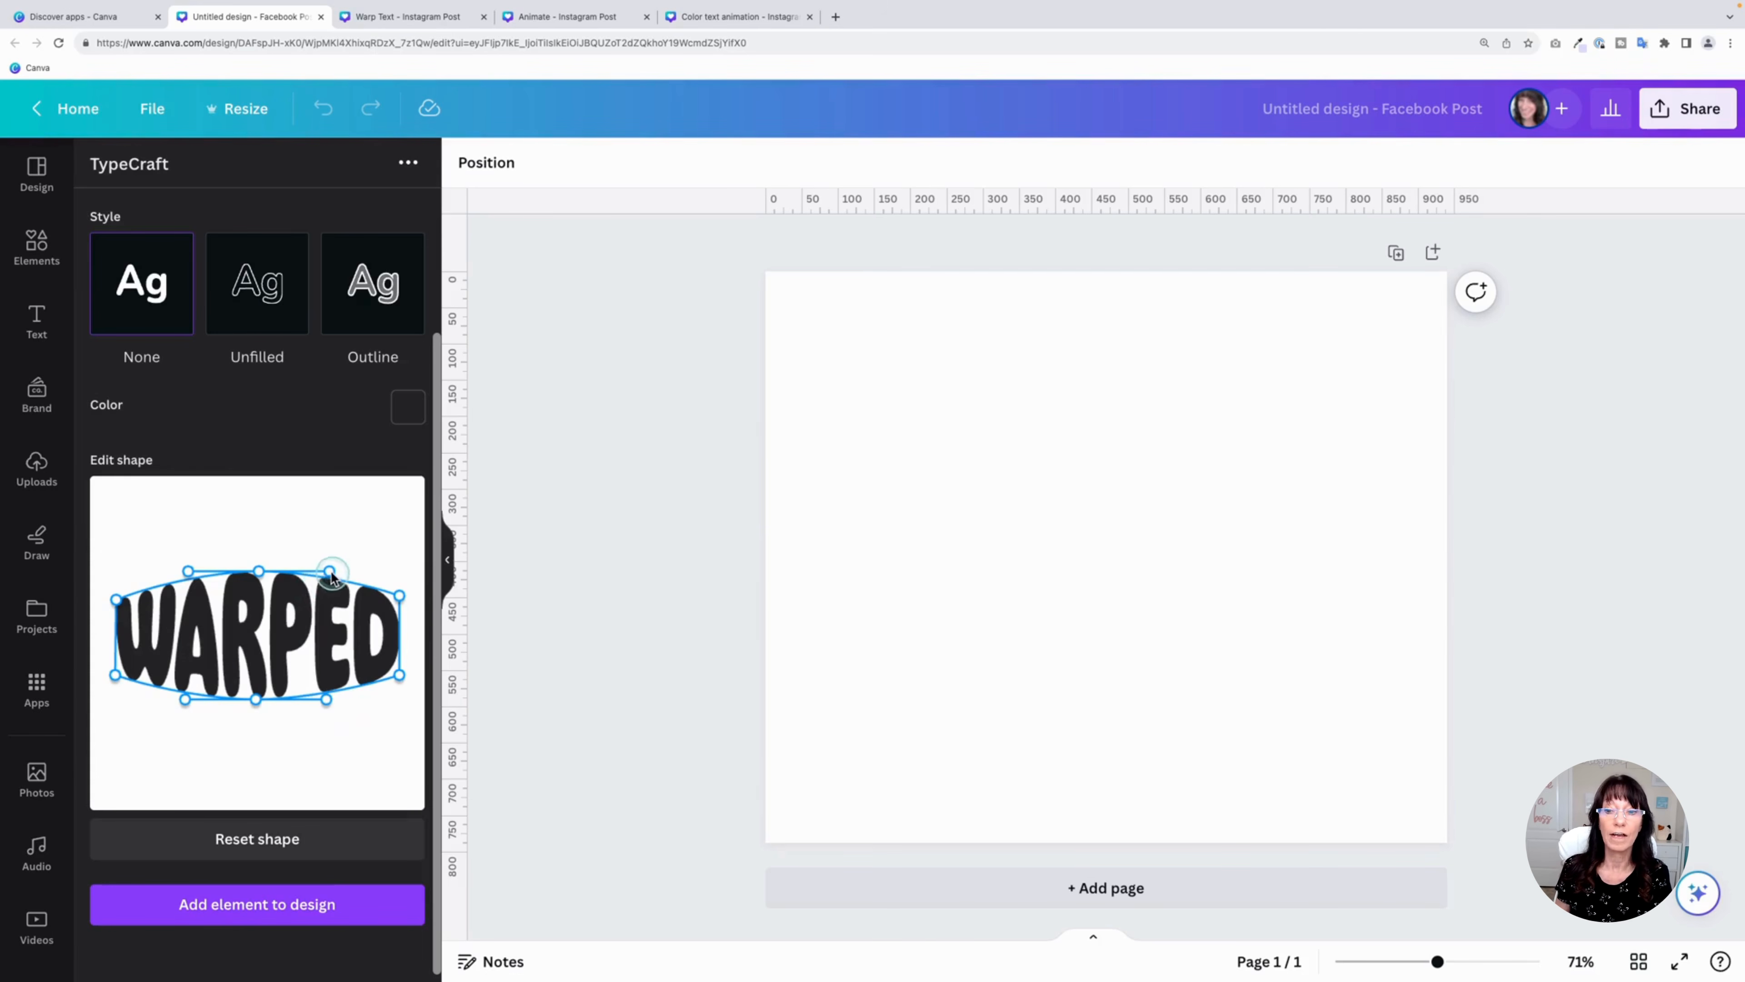
left_click_drag(259, 576, 258, 527)
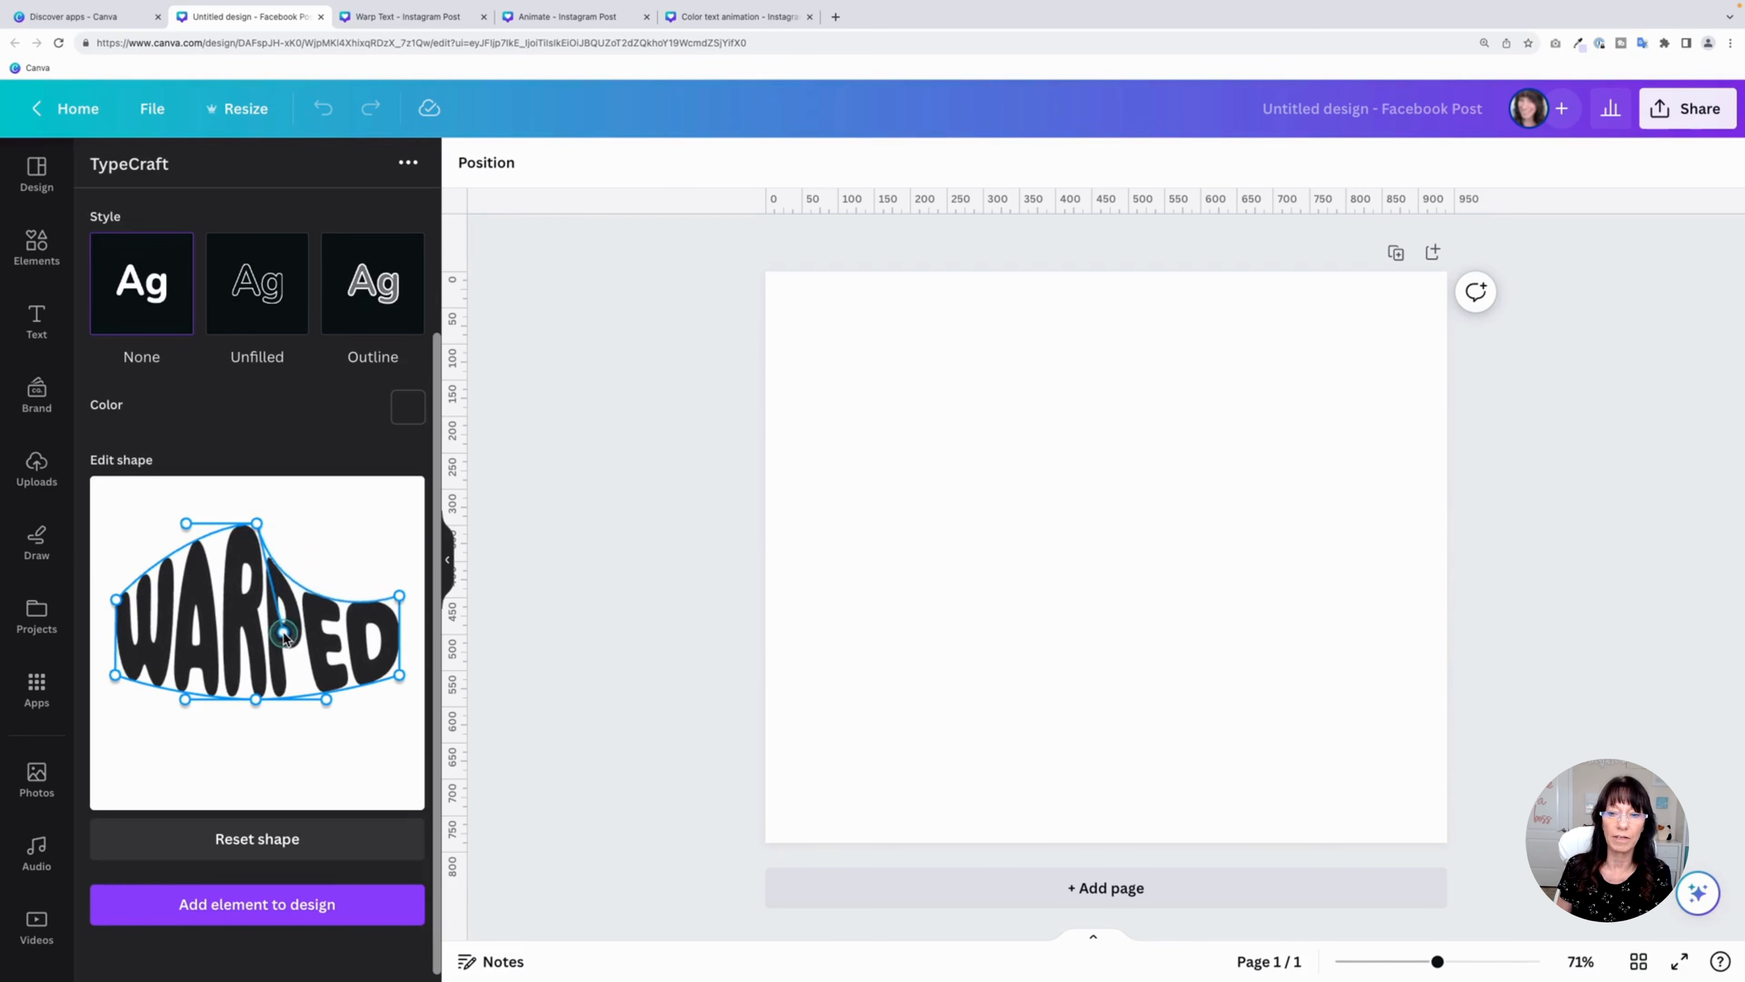
Adjust the upper edge's curve handles and collapse them onto the middle point to form a sharp peak
mouse_move(154, 652)
left_mouse_down()
mouse_move(73, 633)
mouse_move(141, 641)
left_mouse_up()
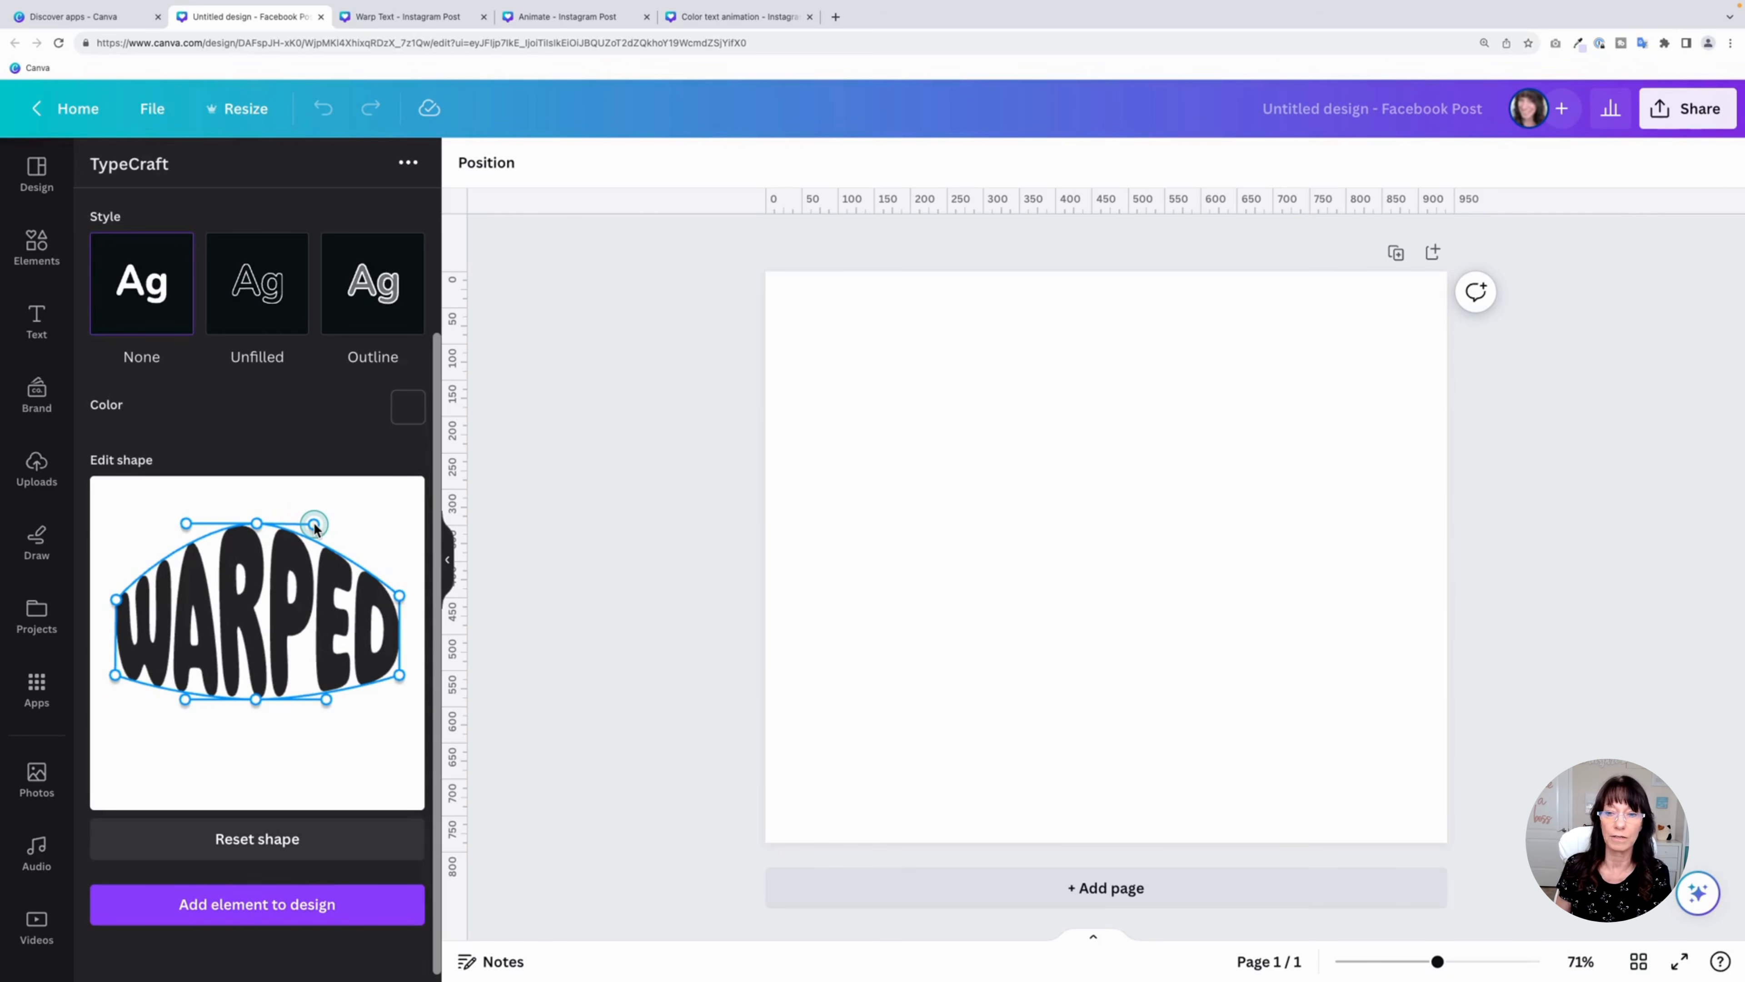
mouse_move(314, 525)
left_mouse_down()
mouse_move(398, 522)
mouse_move(268, 525)
mouse_move(329, 527)
left_mouse_up()
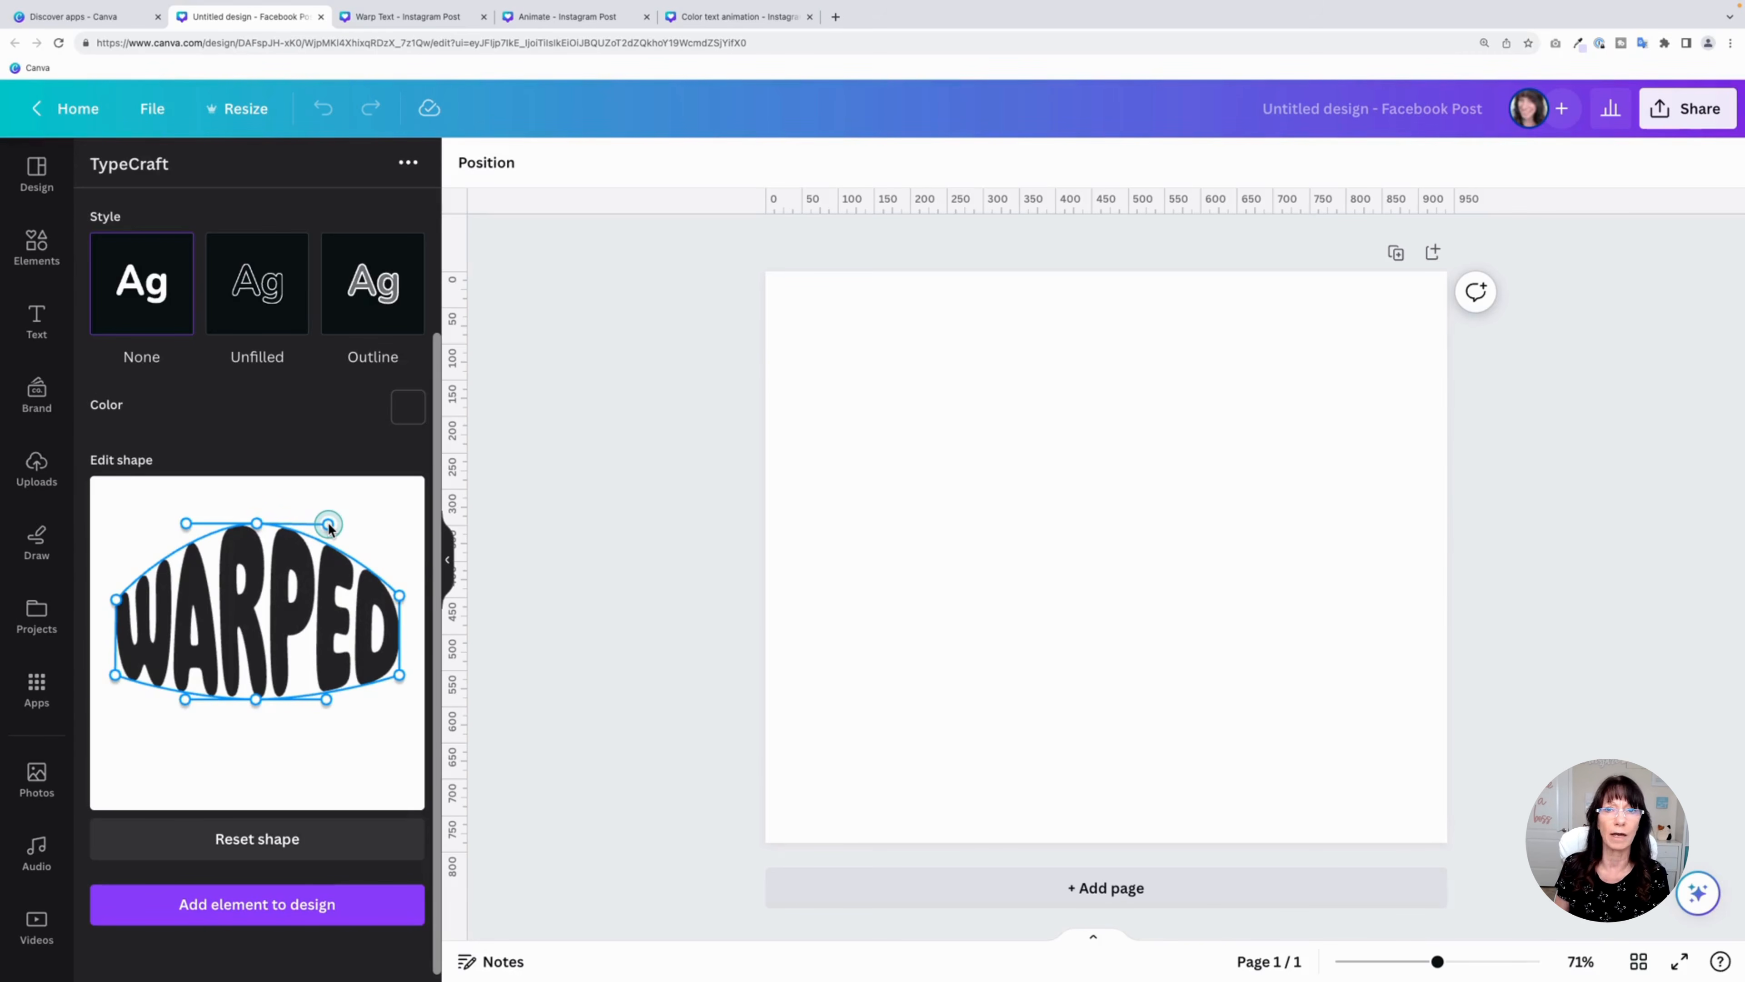
left_click_drag(329, 524, 257, 527)
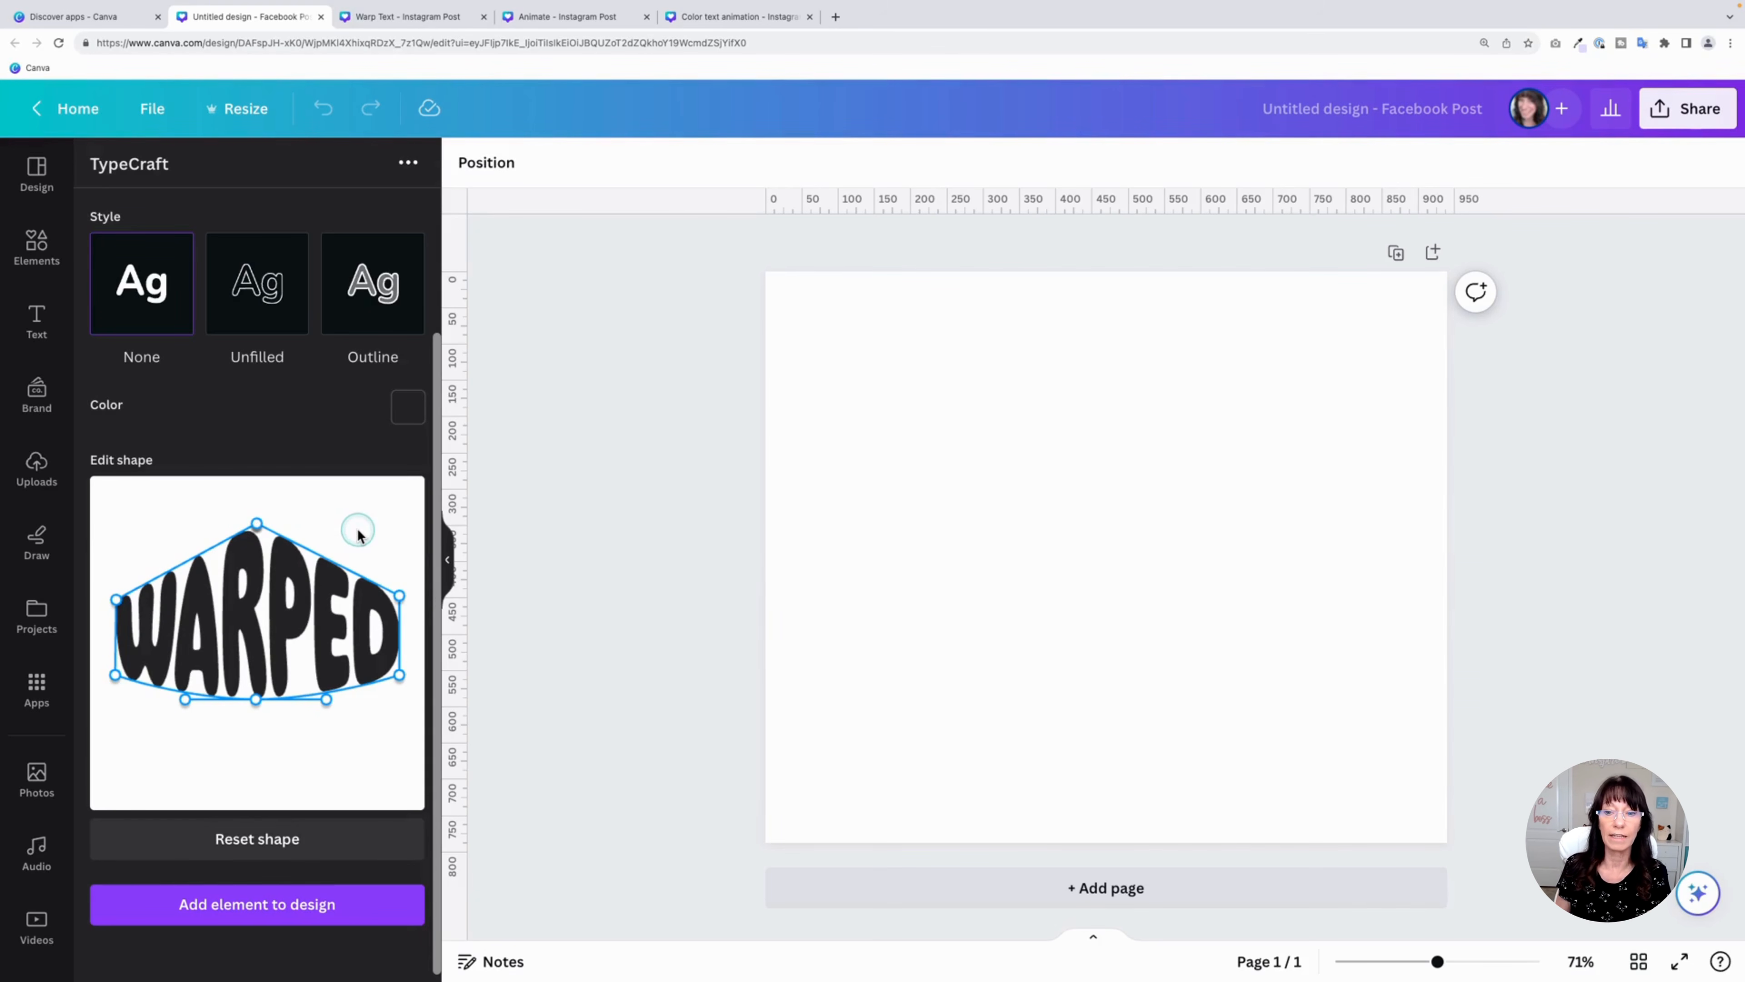
Raise the middle of the lower edge and collapse its curve handles onto the point to form a sharp inverted V
left_click_drag(254, 699, 254, 611)
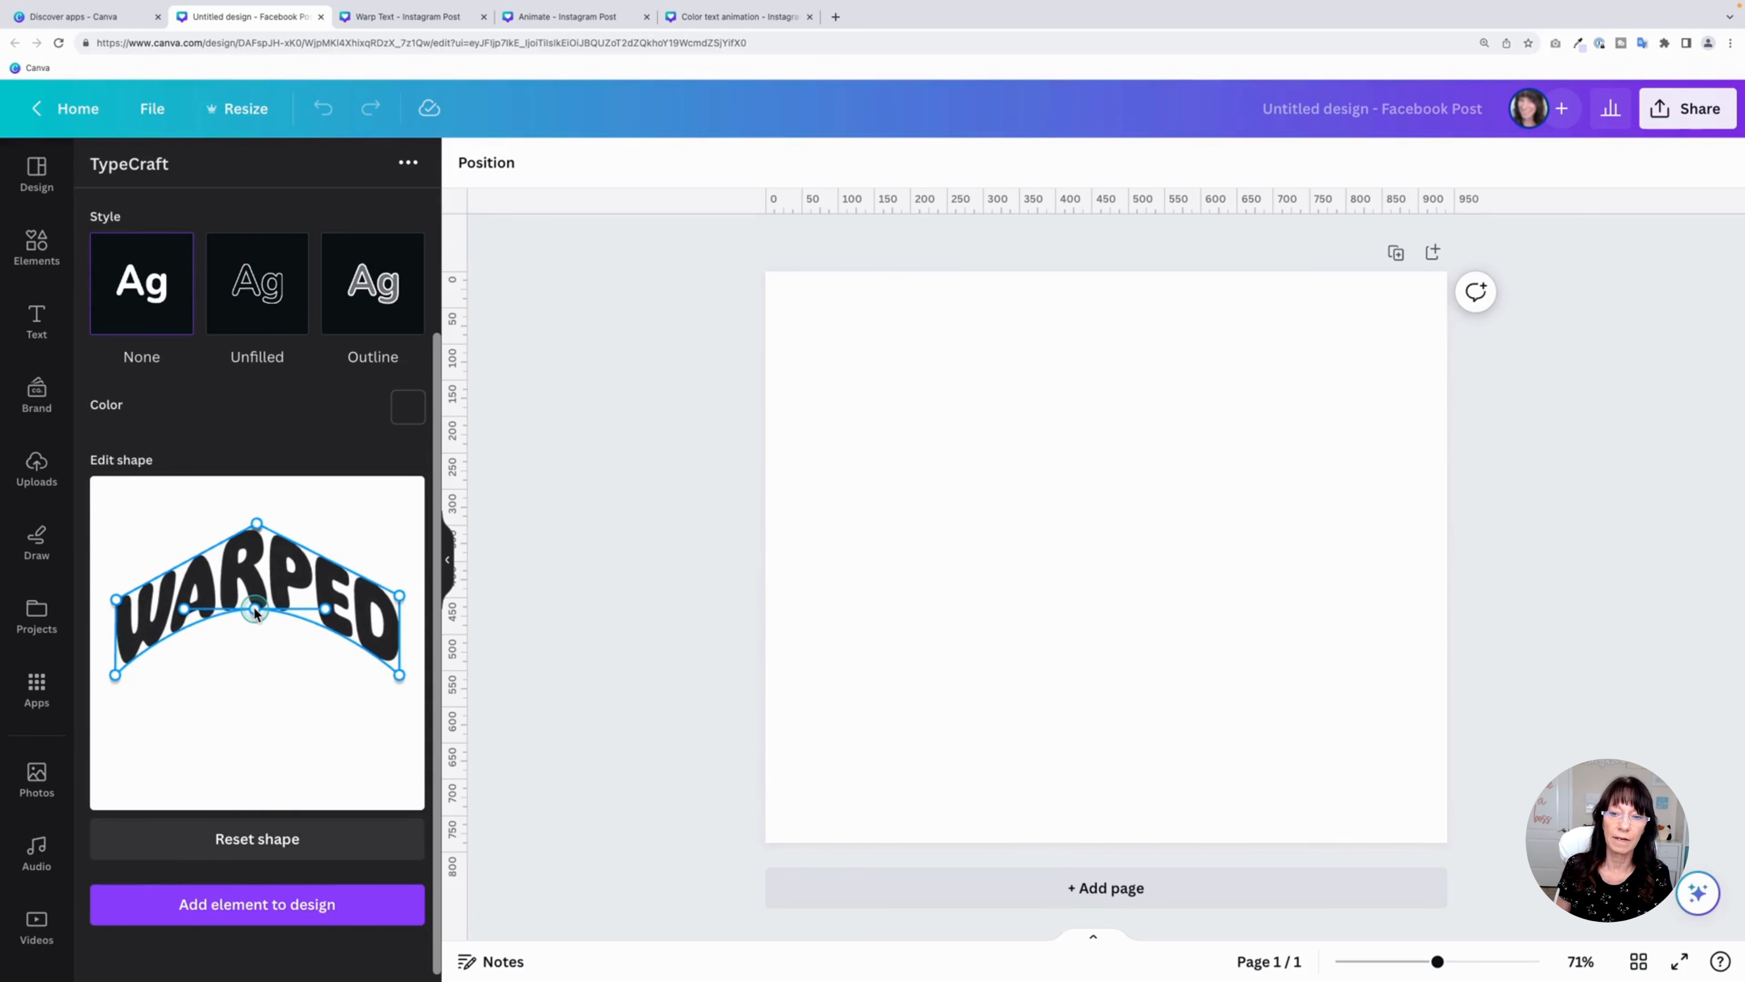
scroll(254, 608, "up", 1)
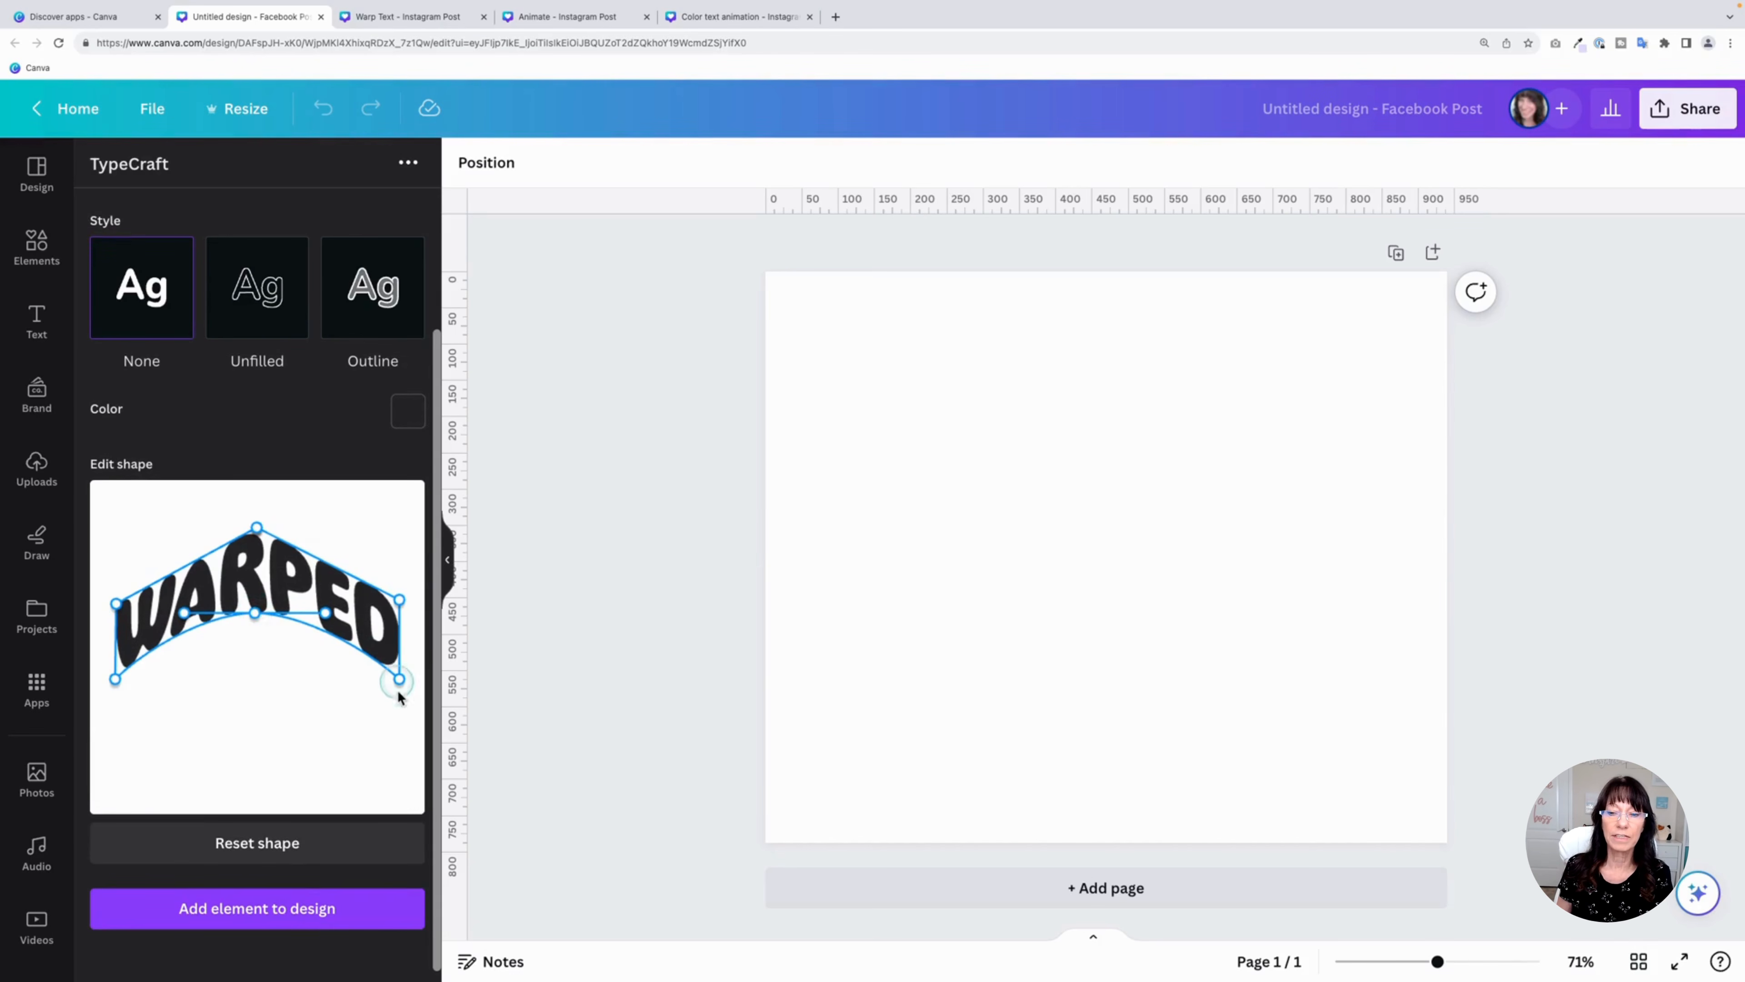
left_click(256, 604)
left_click(334, 612)
left_click_drag(326, 610, 255, 611)
left_click(290, 705)
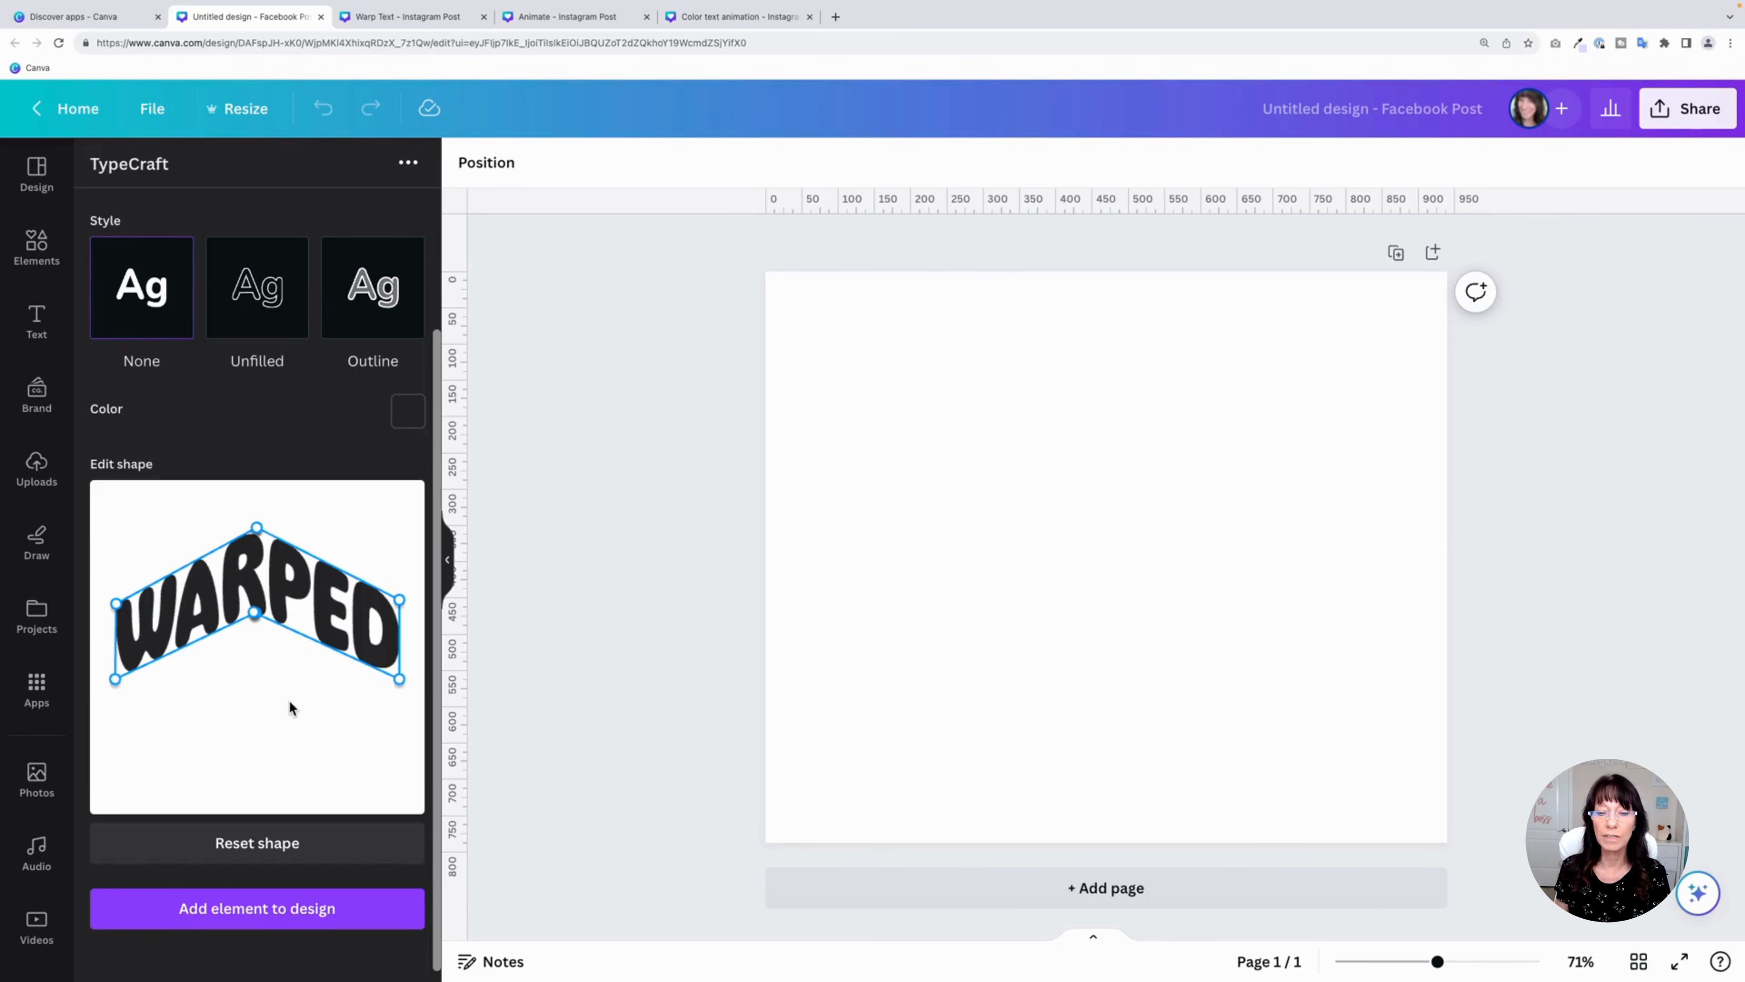
Add the WARPED shape to the design and enlarge it to about three quarters of the page width
scroll(281, 828, "down", 1)
left_click(273, 918)
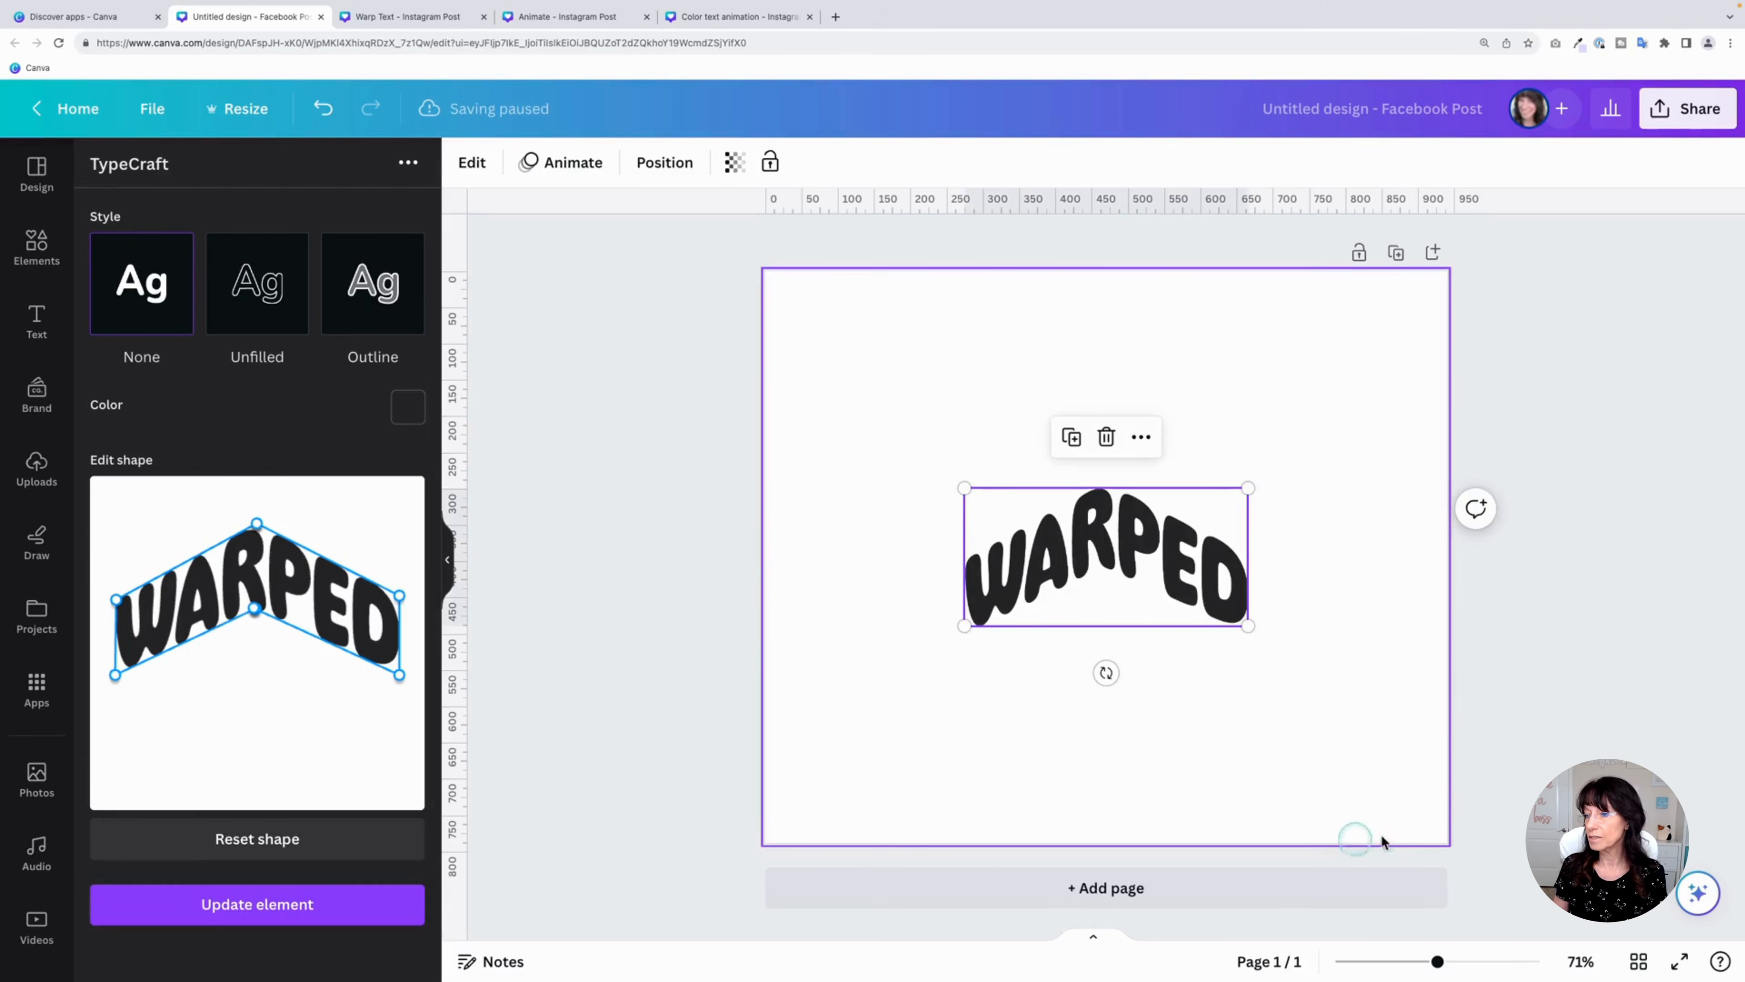
left_click(1247, 622)
left_click_drag(1247, 622, 1336, 734)
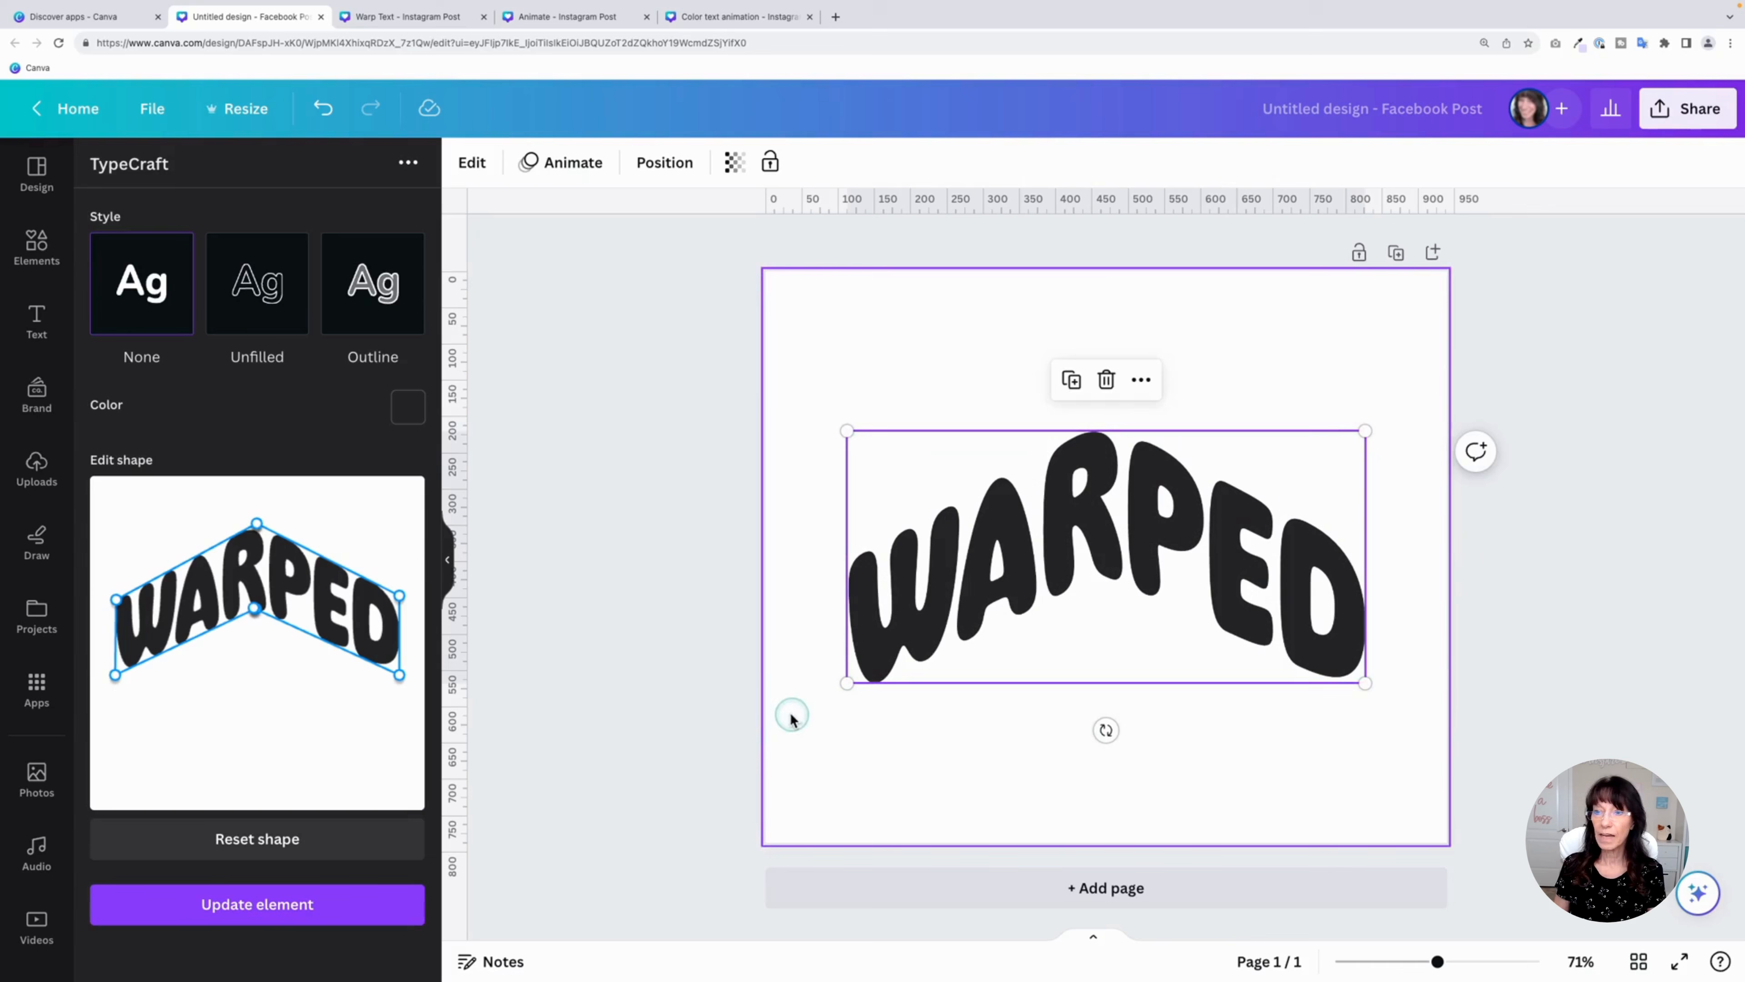
Reselect the WARPED element and pull level curve handles out of both middle points so its upper and lower edges form smooth arches
left_click(709, 695)
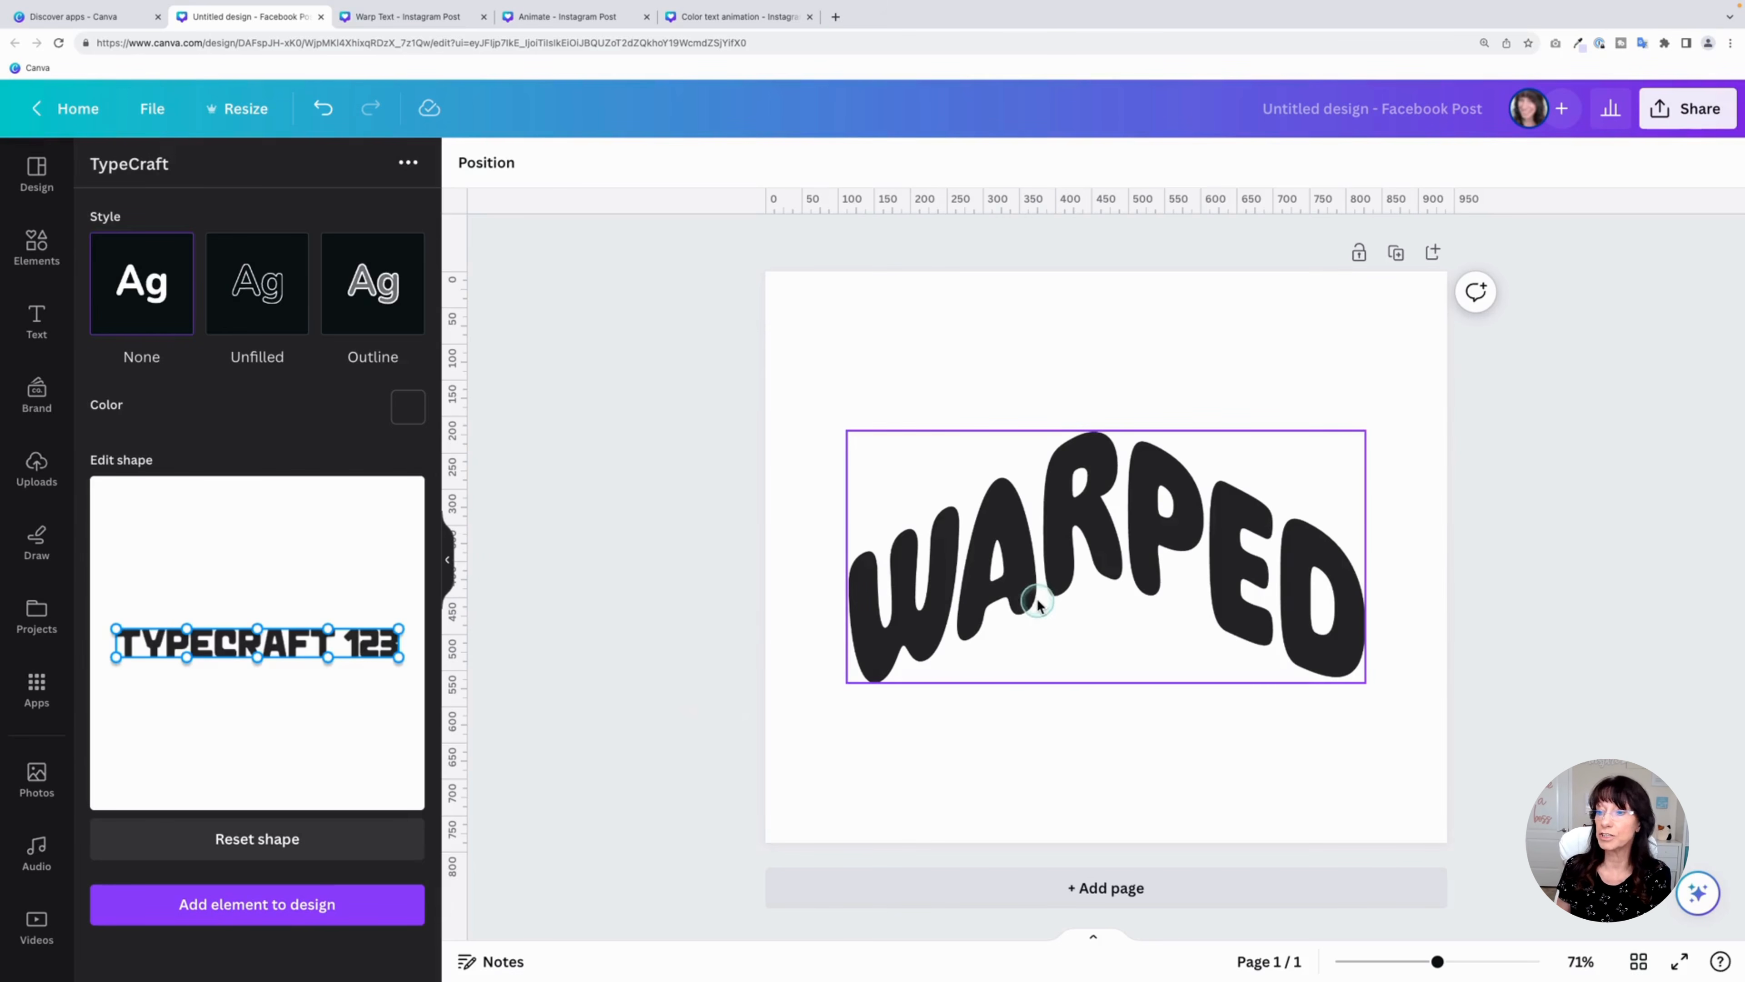
left_click(1014, 550)
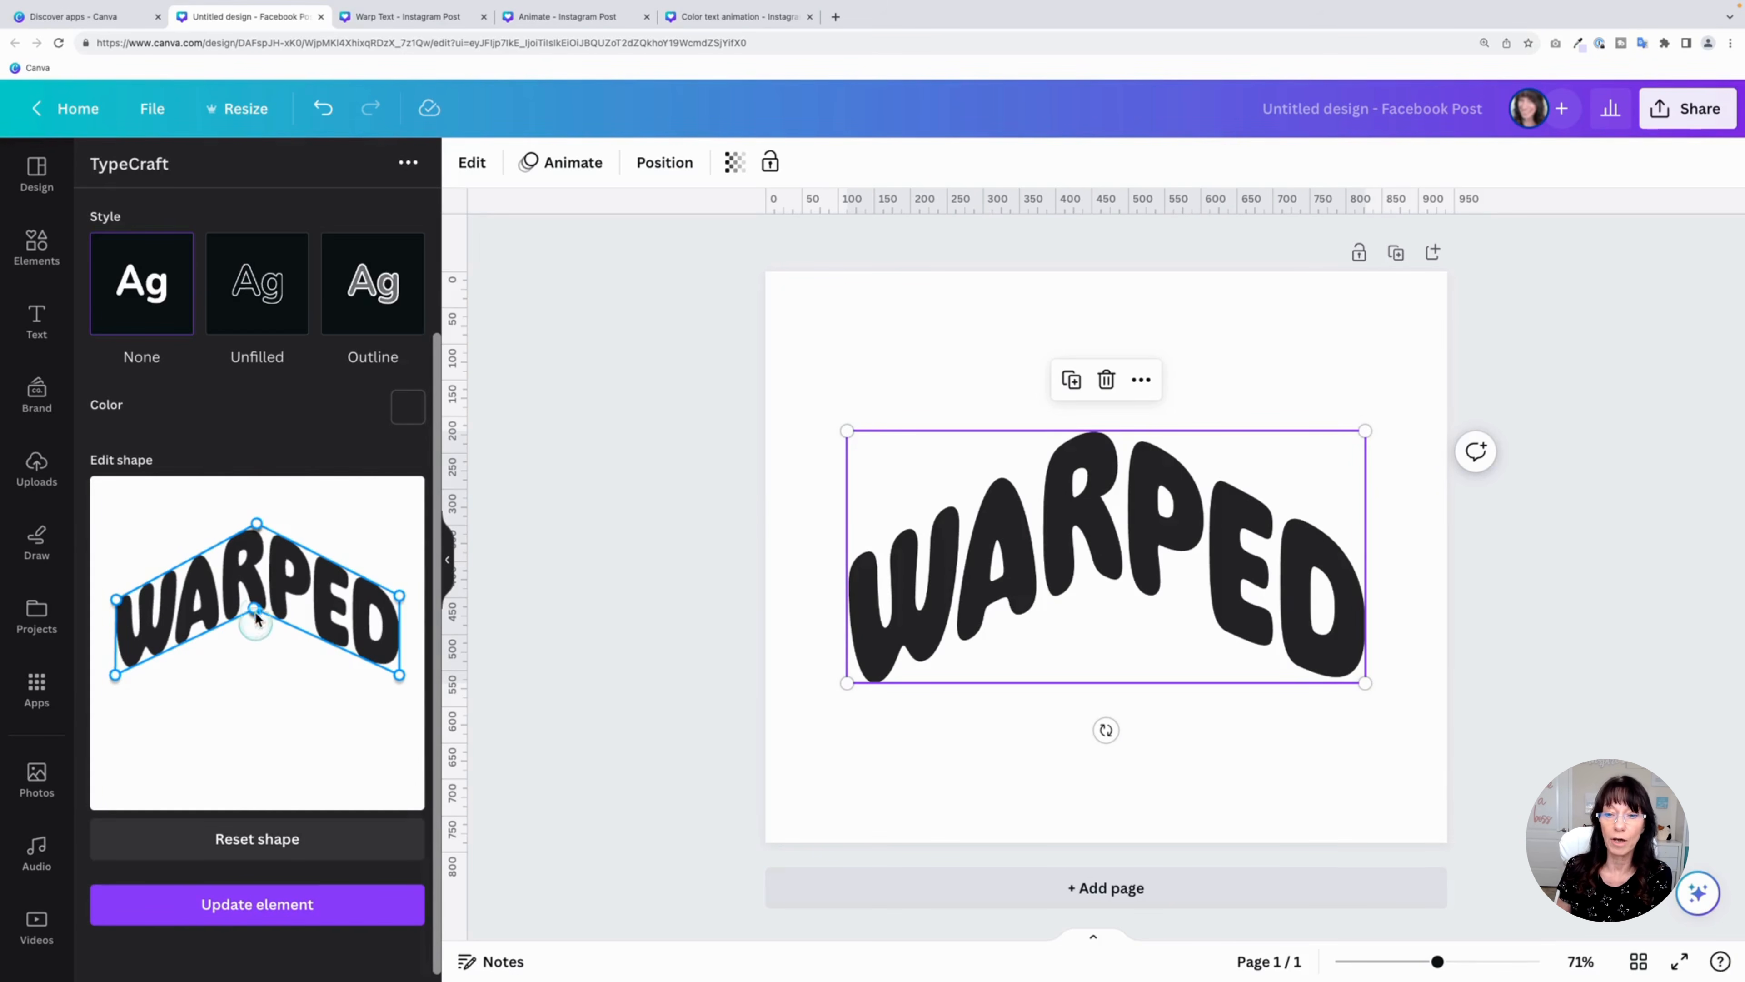
left_click_drag(254, 610, 332, 601)
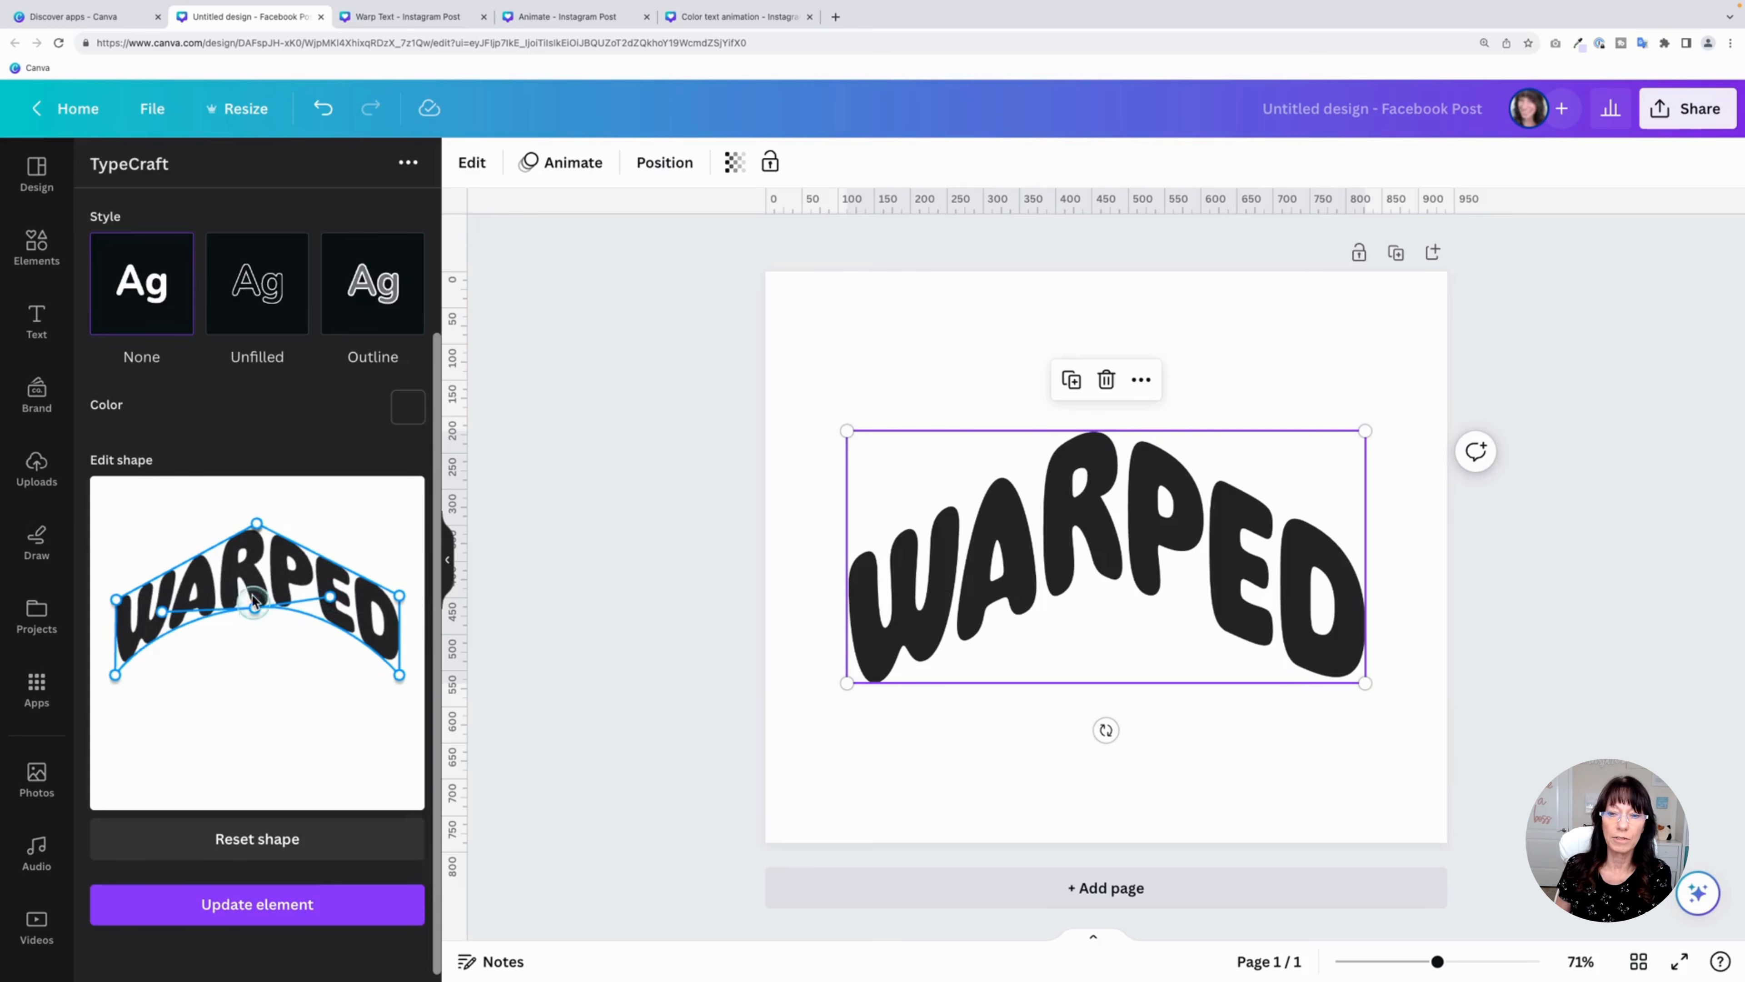
left_click_drag(257, 524, 154, 526)
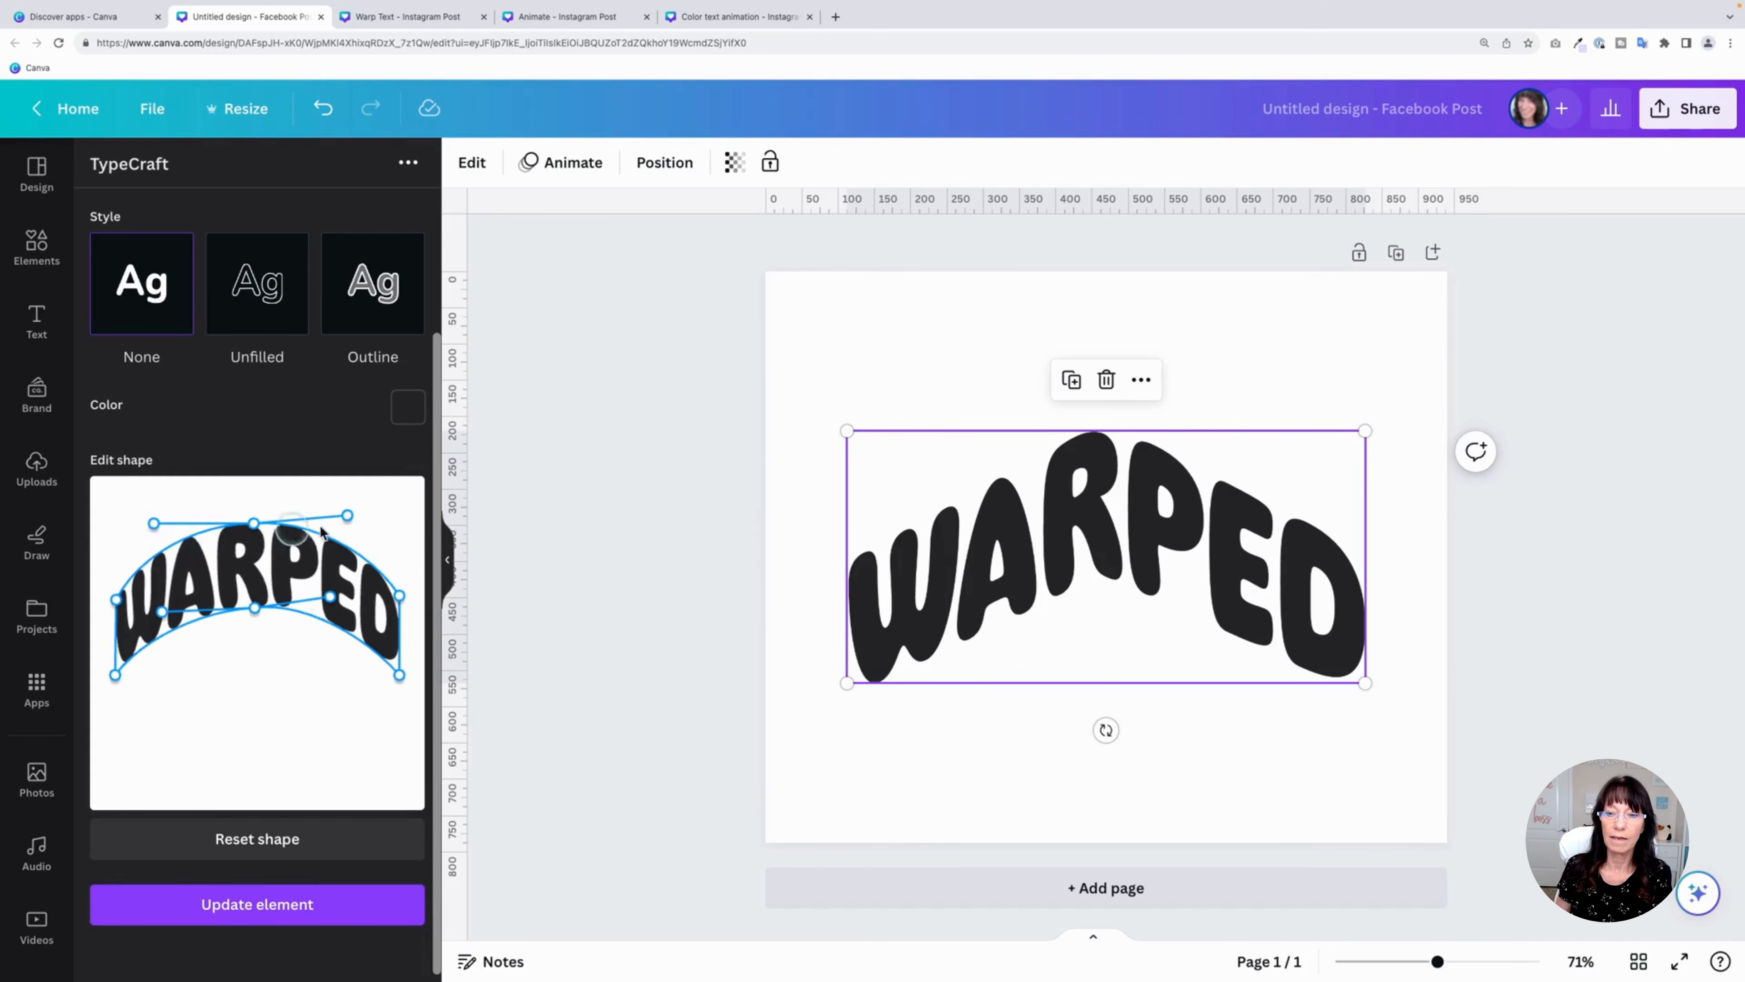
left_click_drag(351, 516, 352, 522)
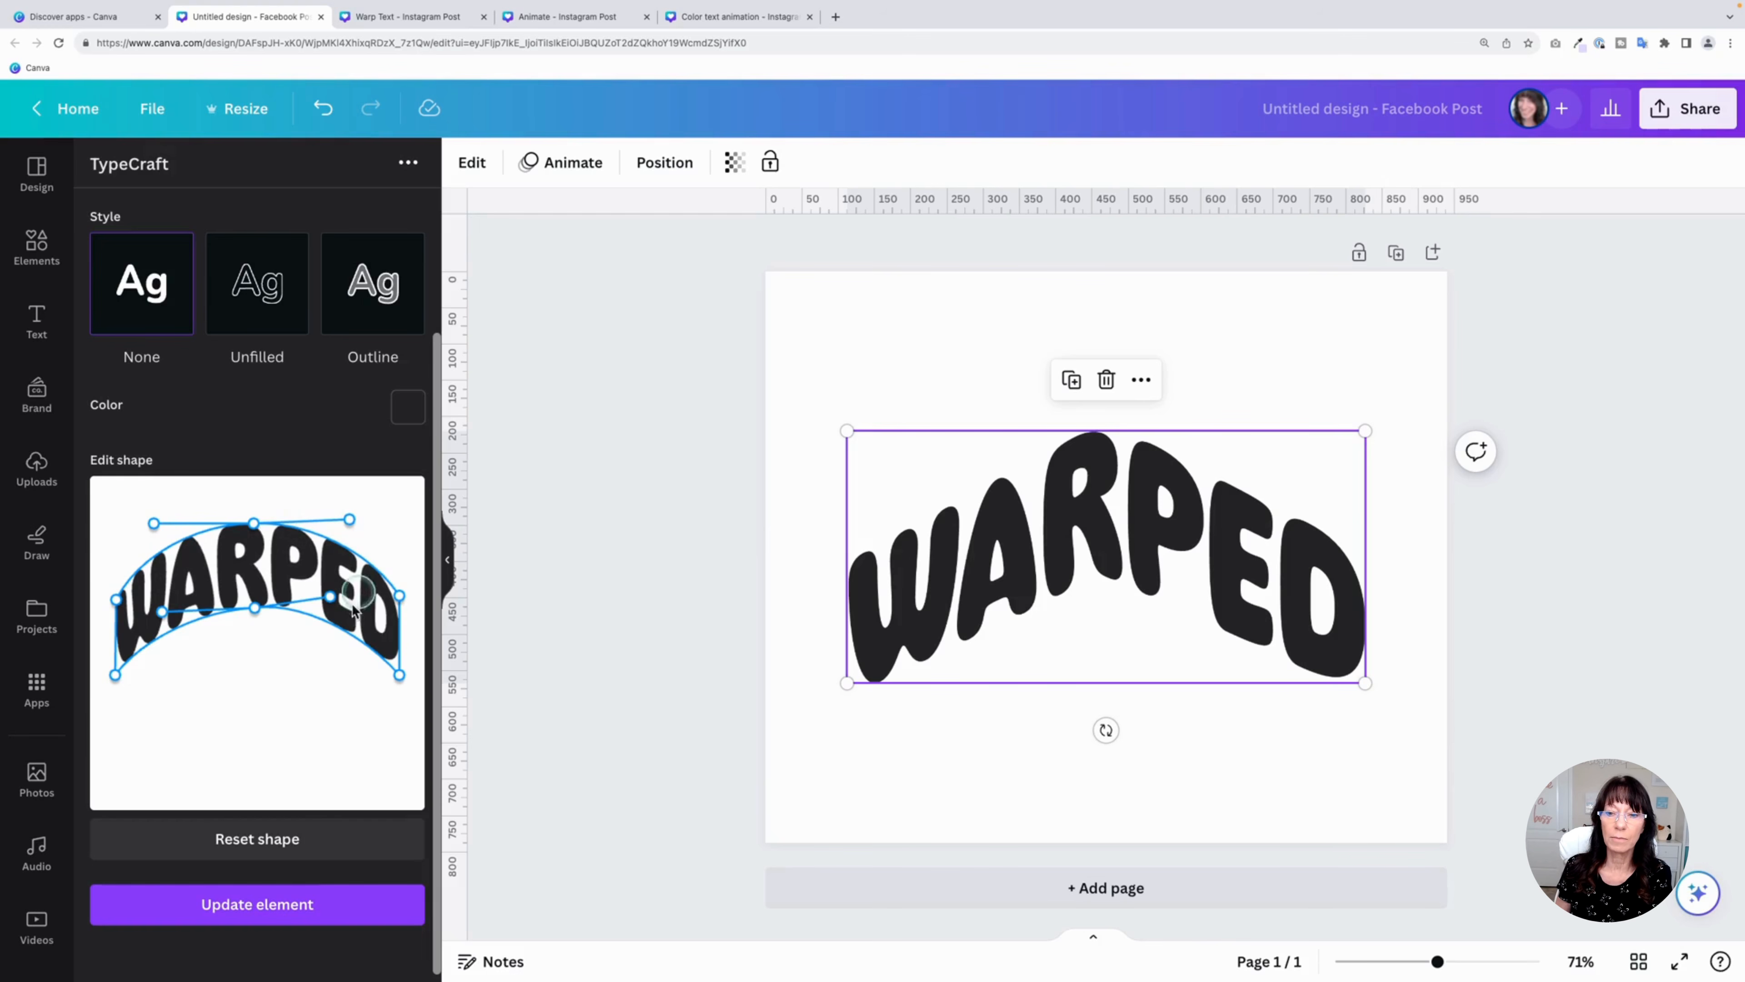
left_click_drag(333, 602, 337, 614)
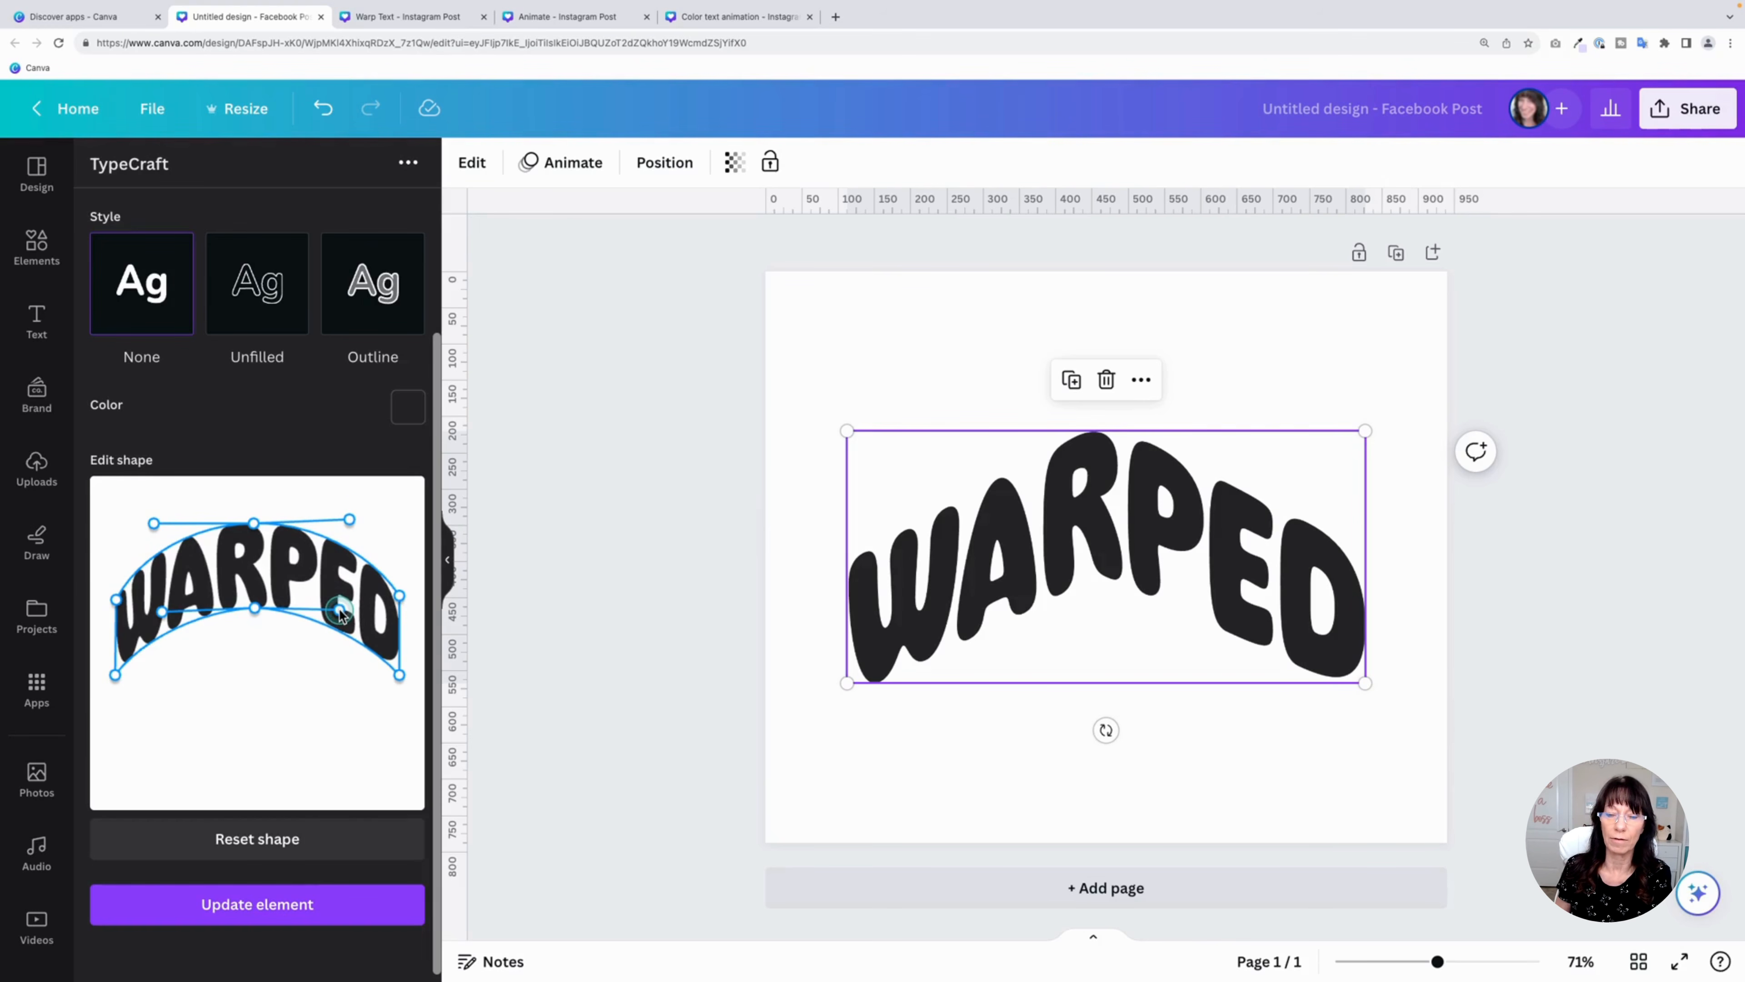
left_click_drag(163, 613, 158, 611)
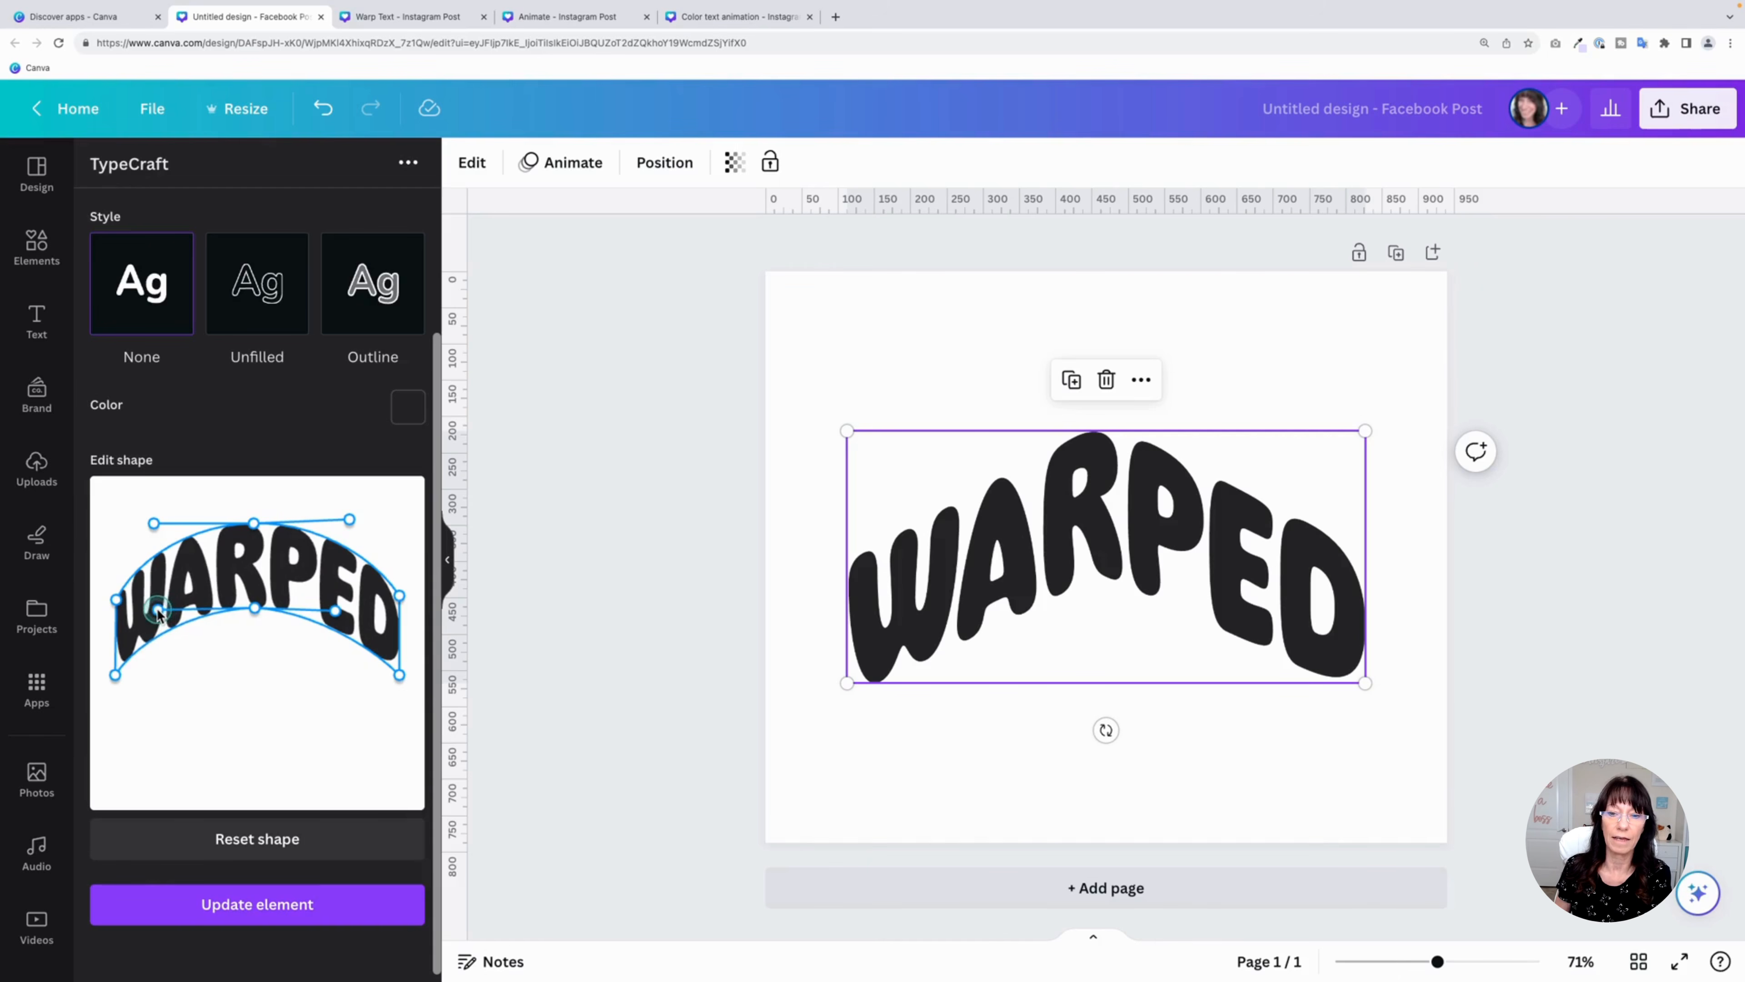
Lower the two bottom corners slightly, raise the lower edge's middle point a little, and update the element on the page
left_click_drag(114, 678, 114, 685)
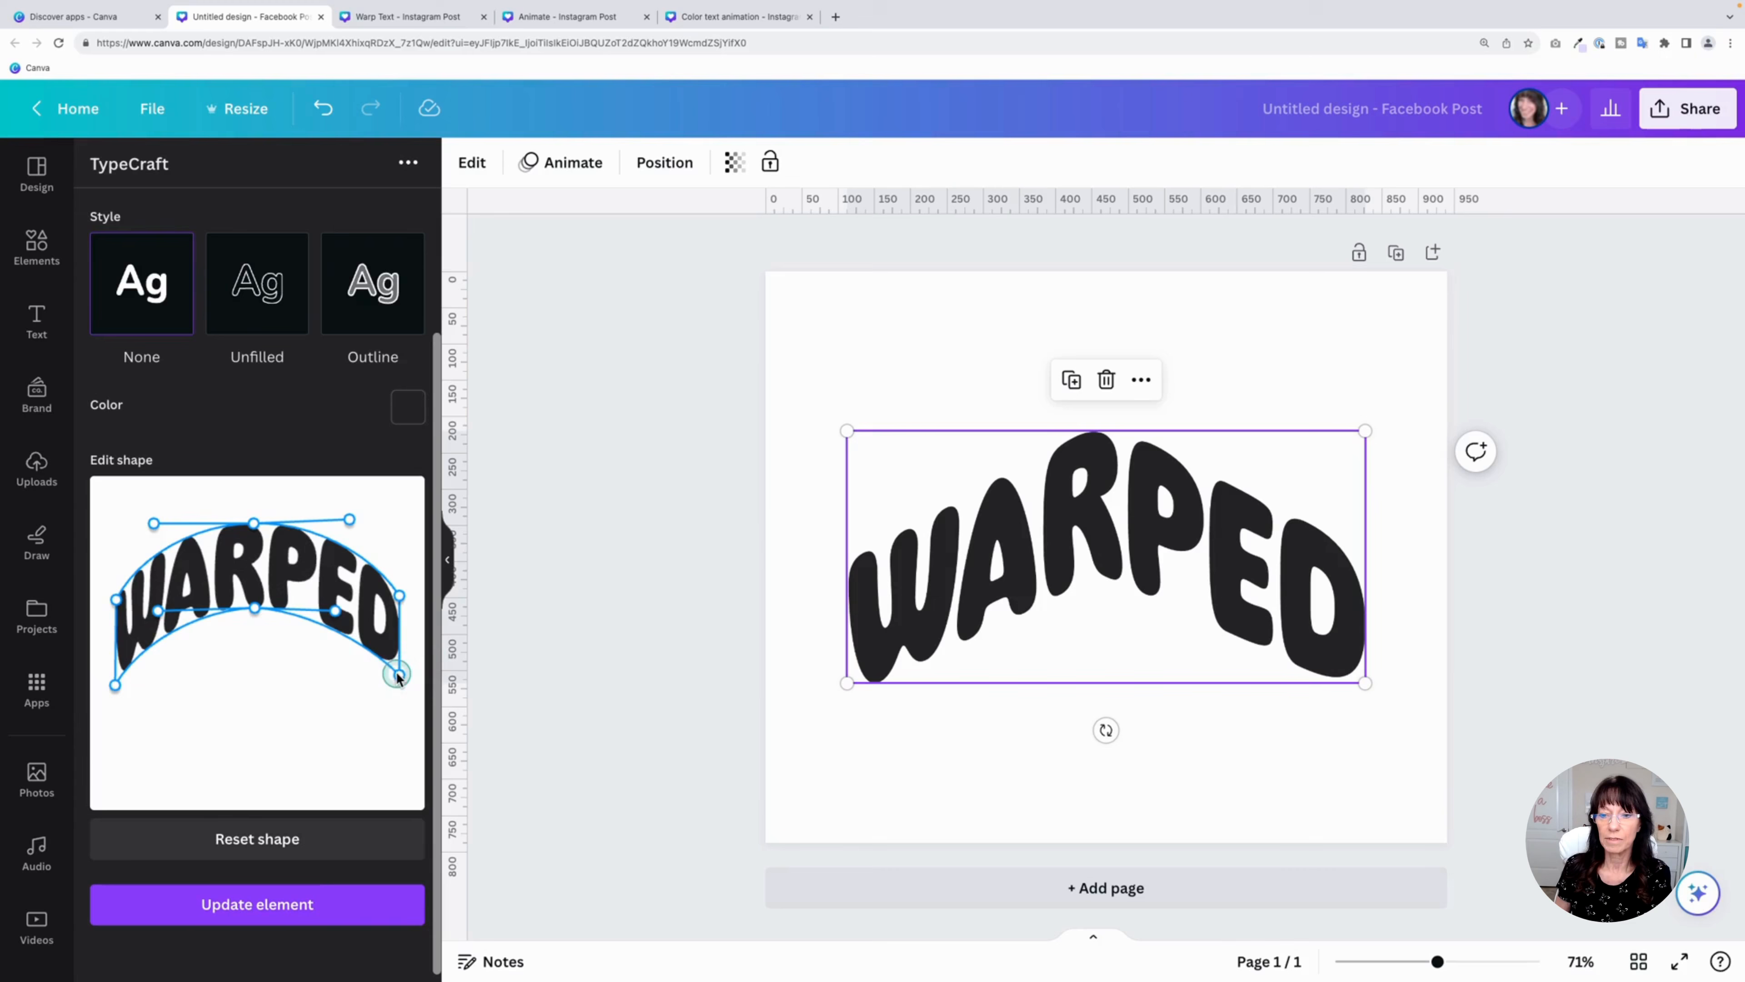
left_click_drag(399, 674, 400, 681)
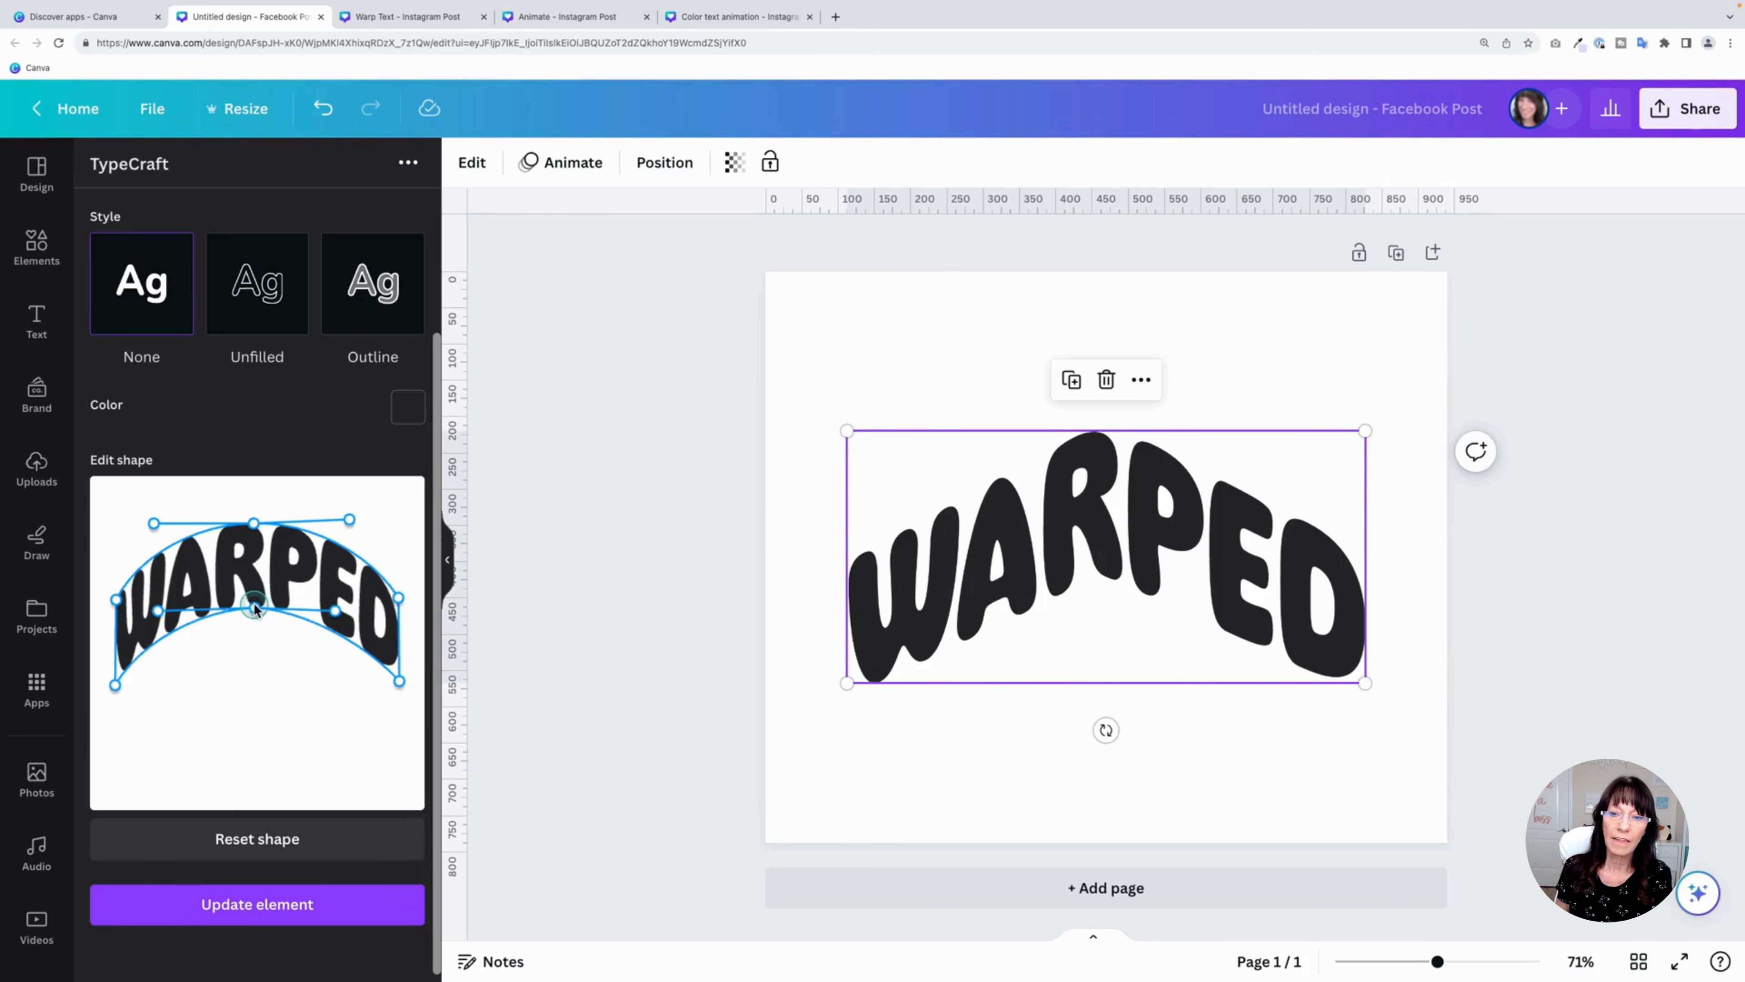
left_click_drag(255, 606, 255, 602)
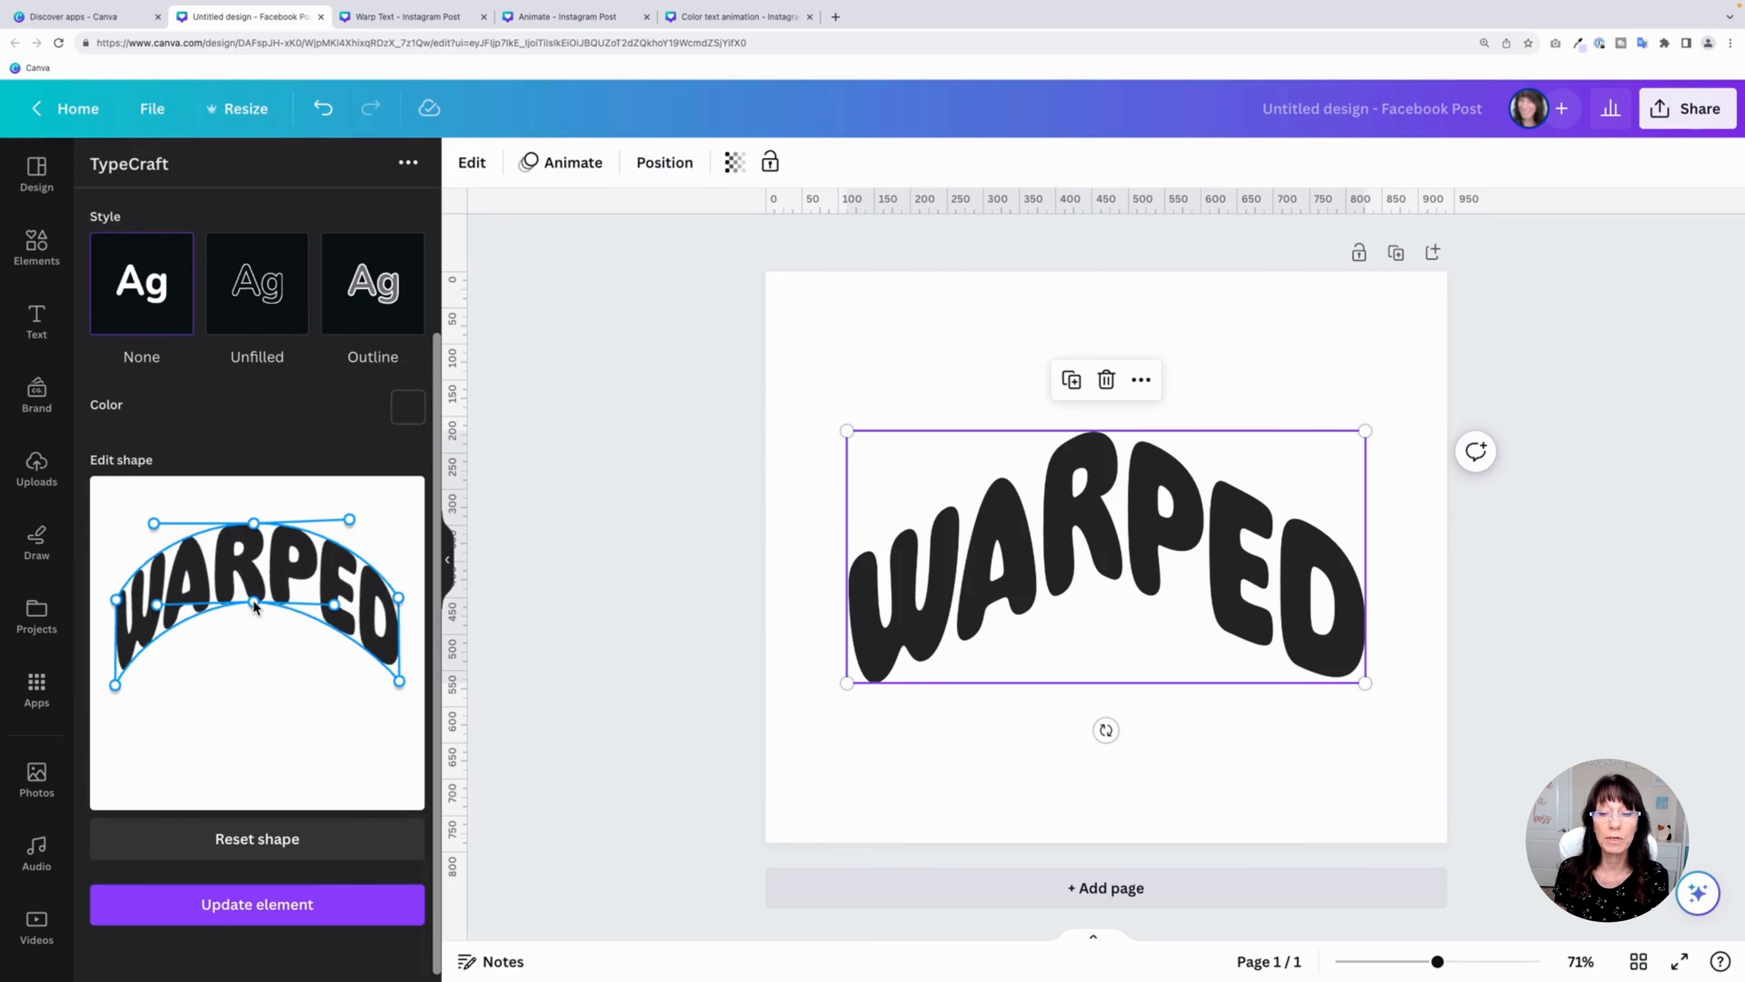
left_click(301, 914)
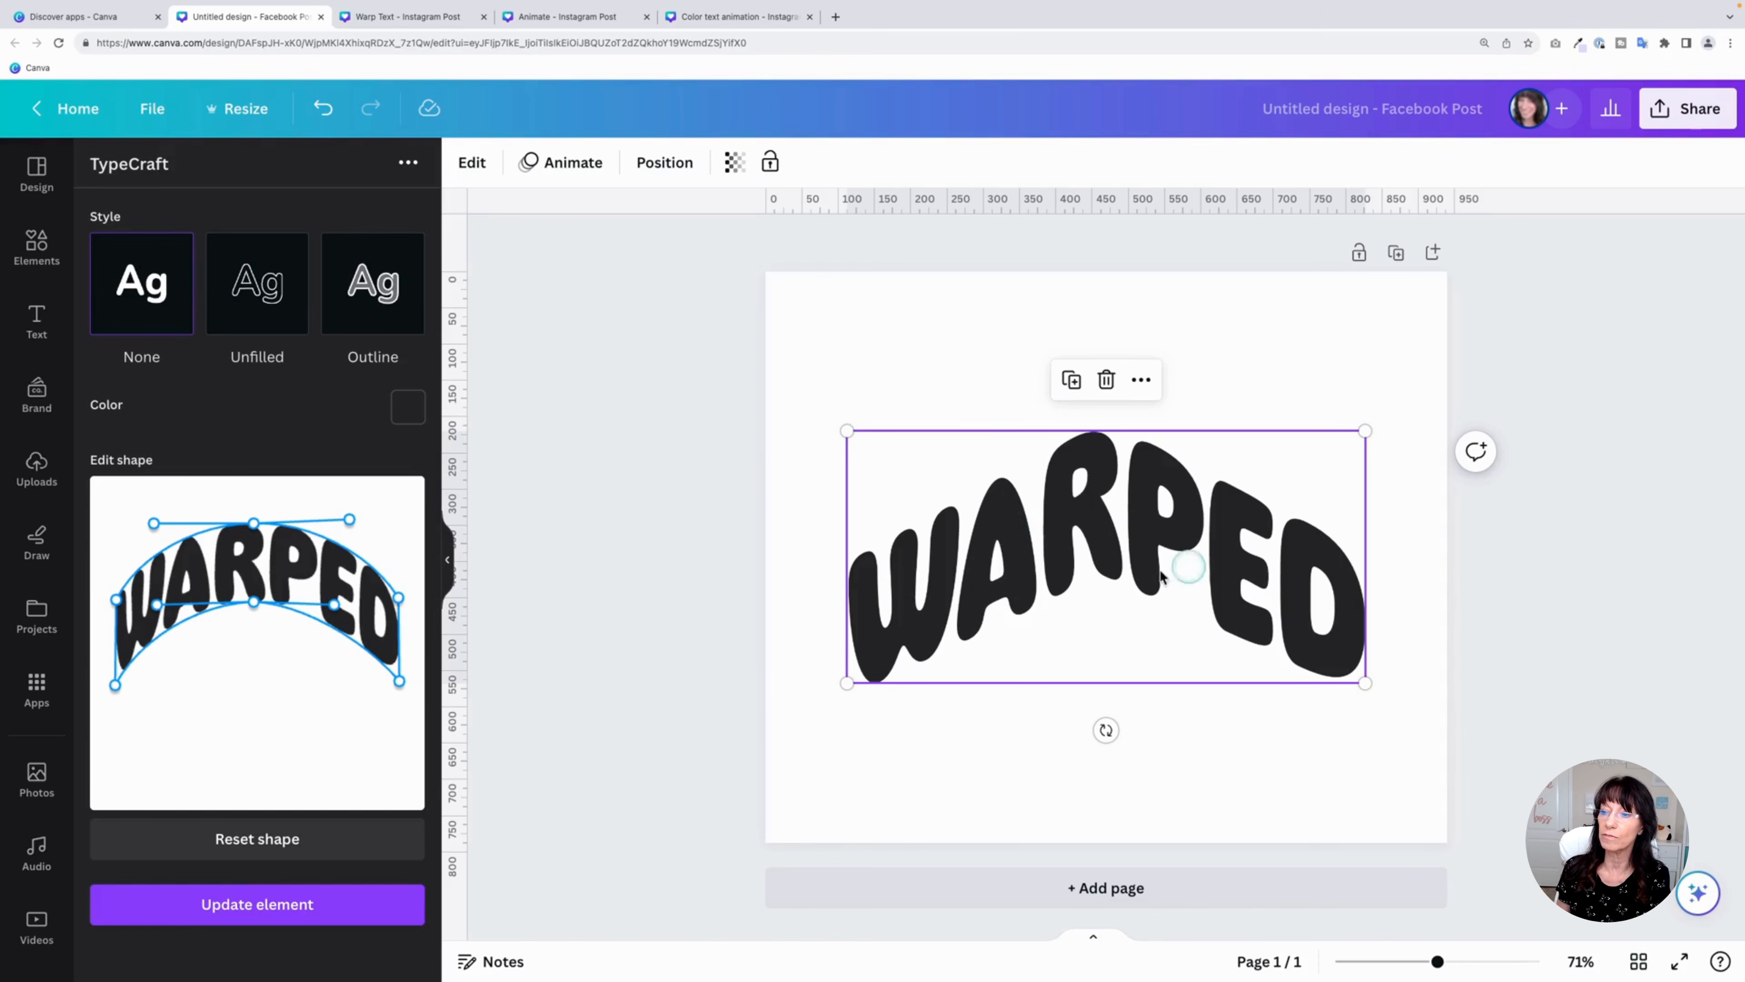
left_click(280, 911)
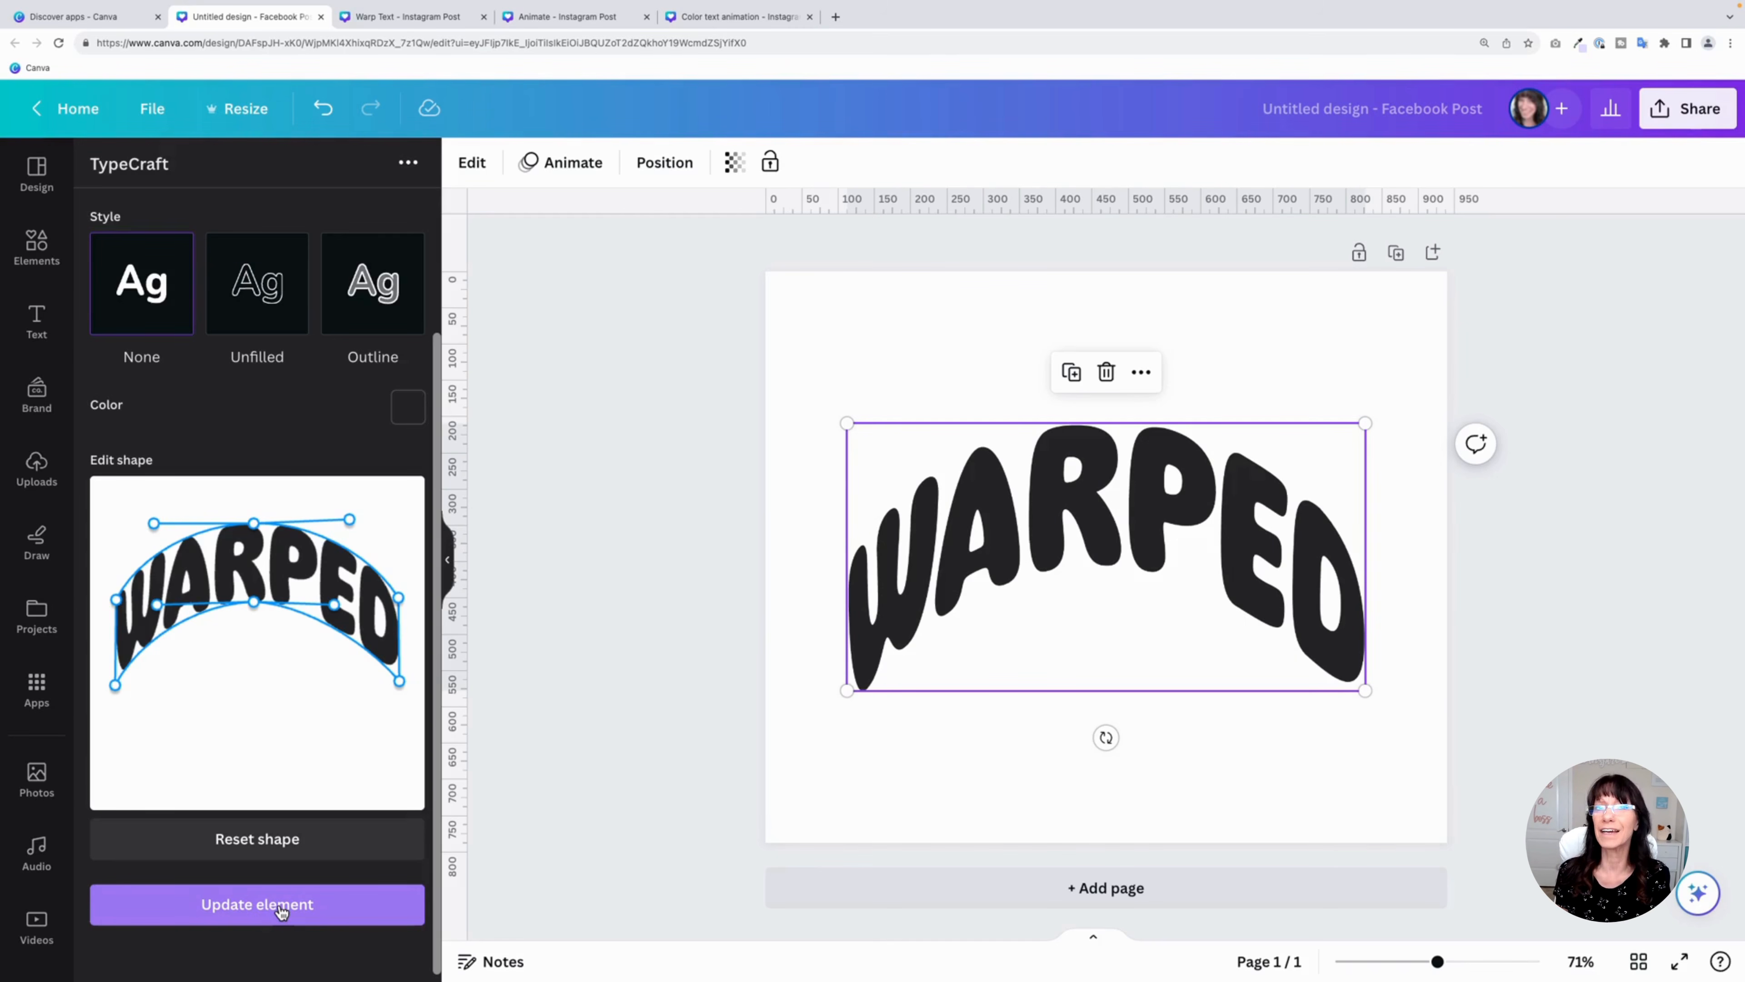
left_click(221, 837)
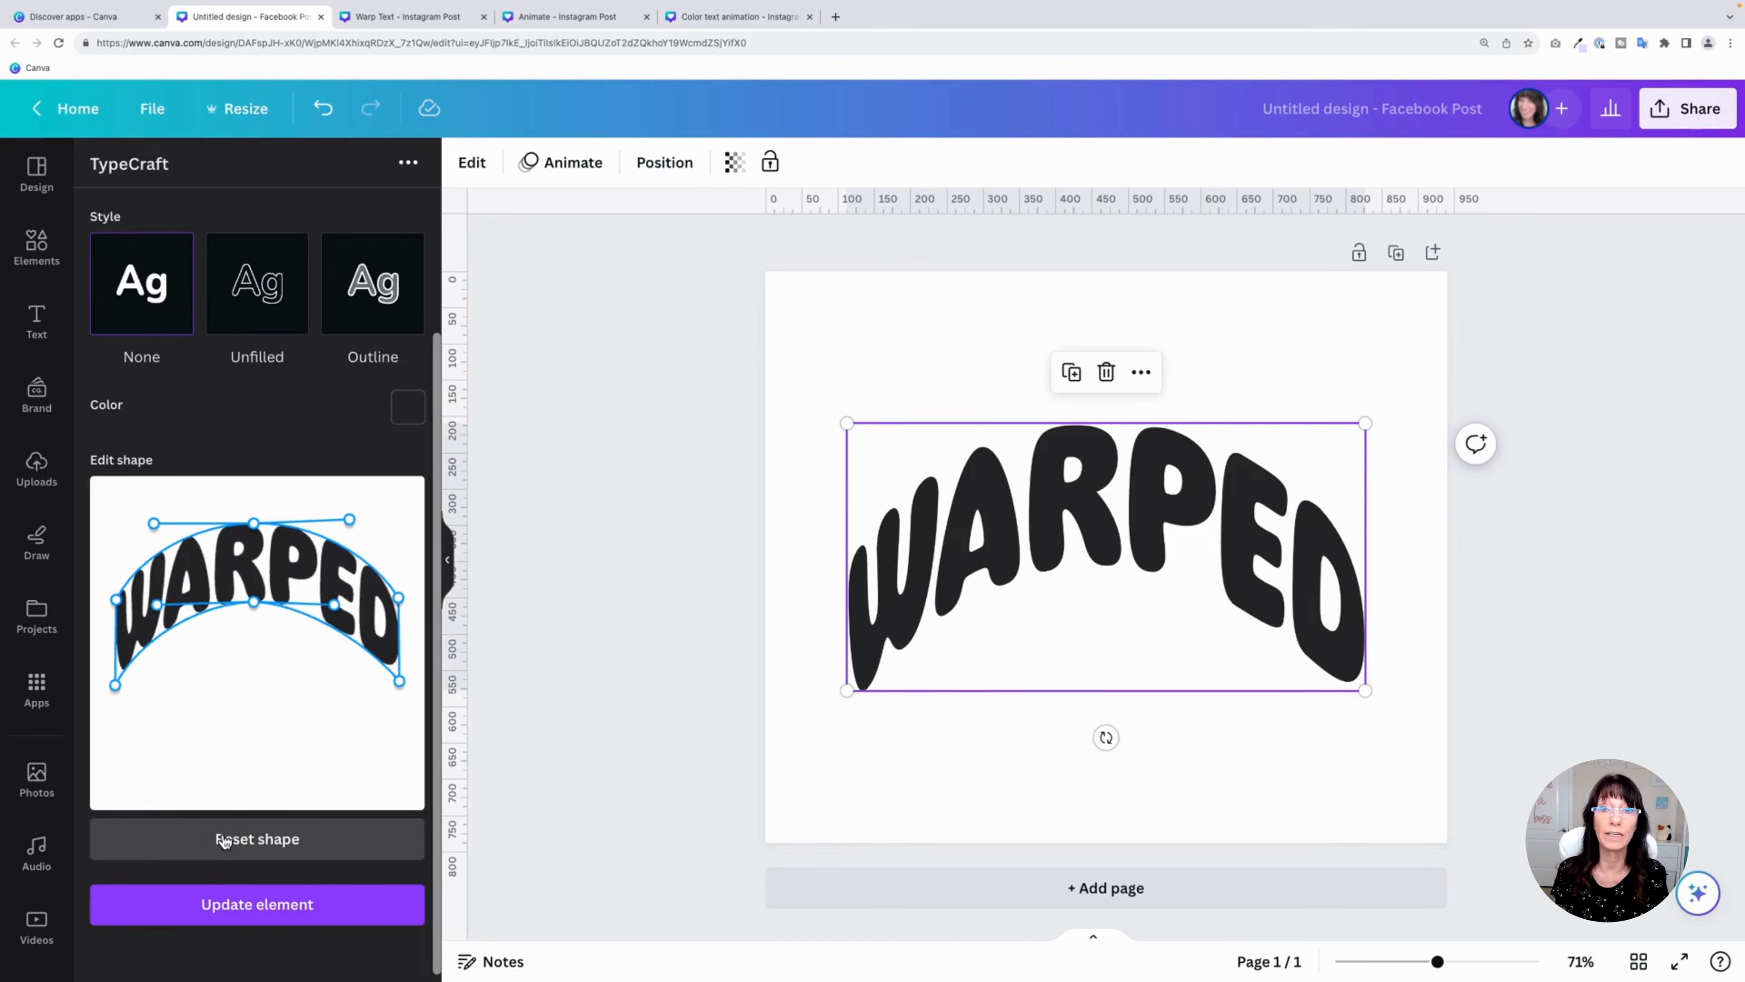
left_click(260, 303)
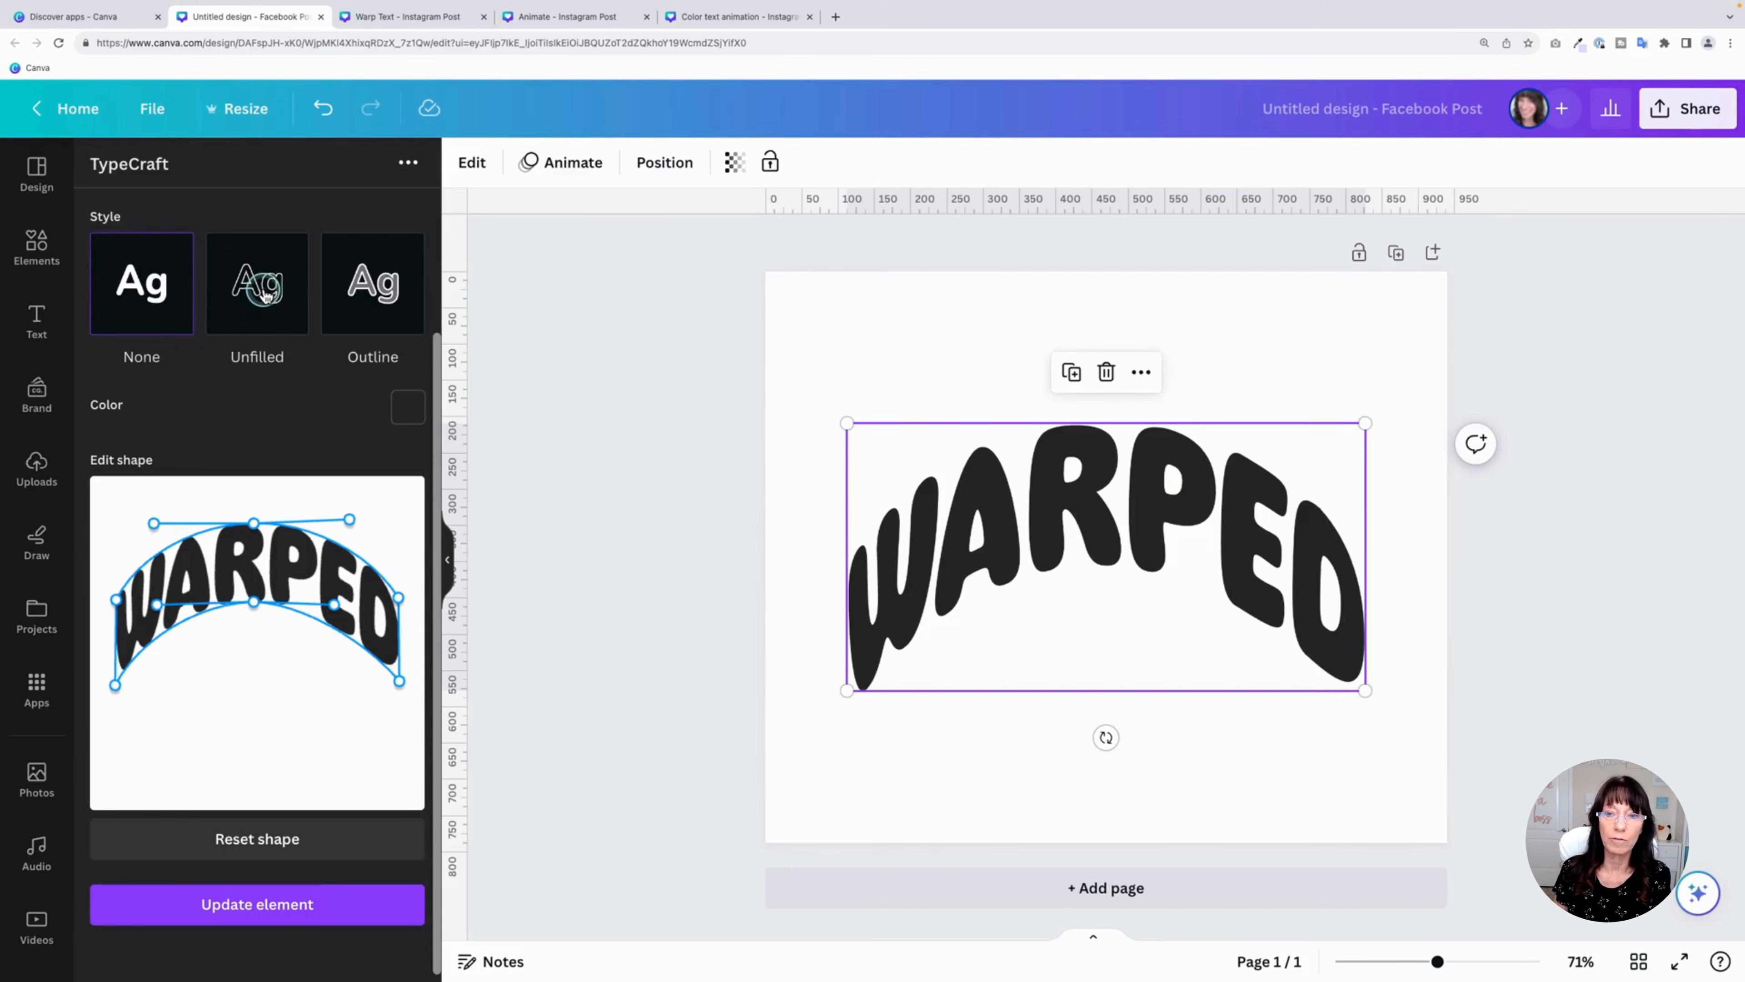
left_click(153, 282)
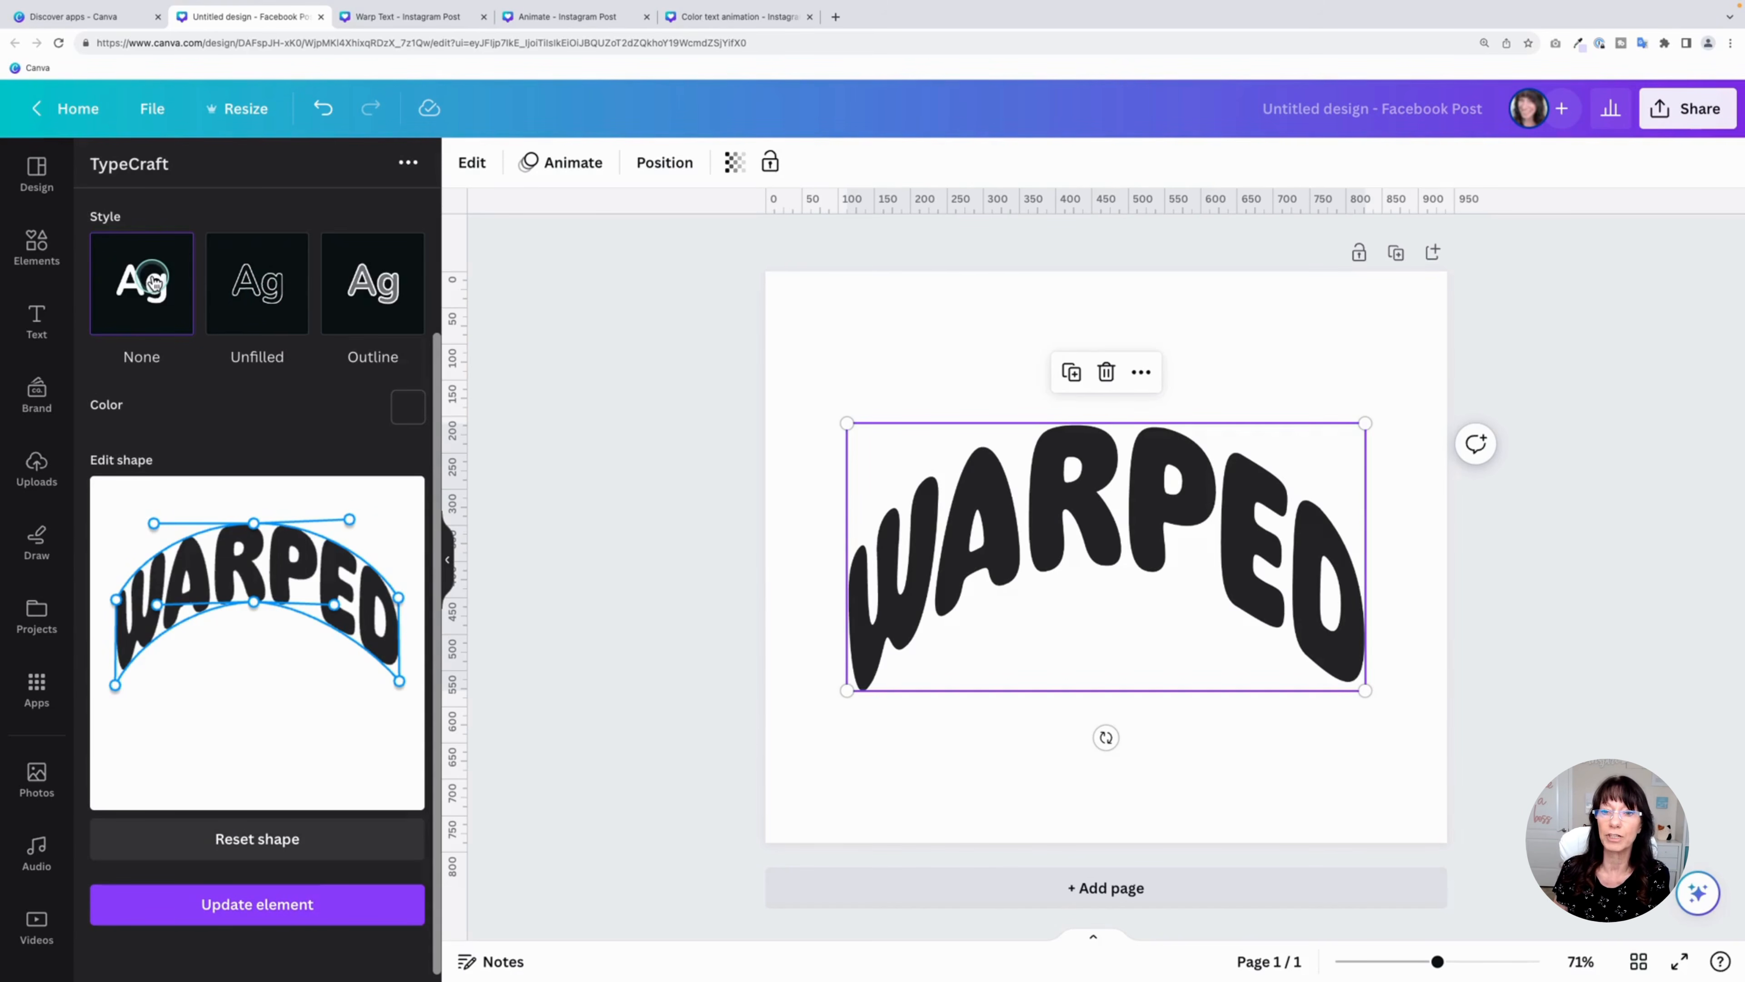
Set the WARPED text color to purple #c00eed and update the element on the page
left_click(405, 409)
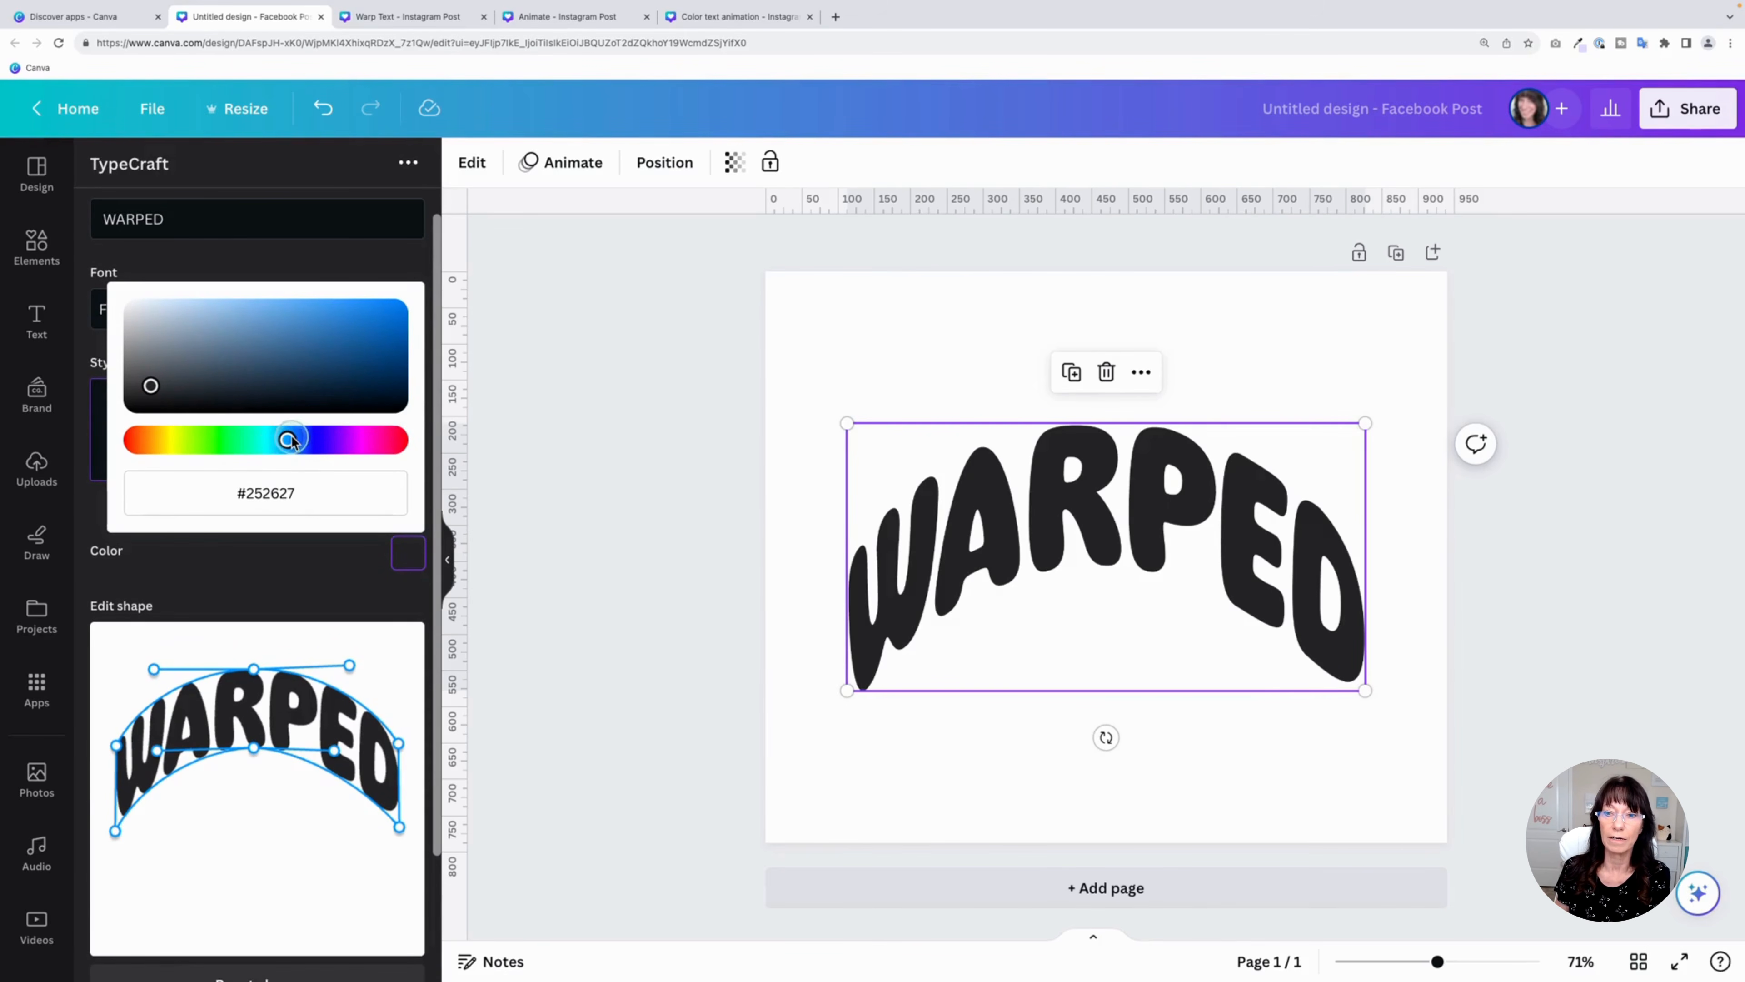
left_click_drag(288, 440, 342, 440)
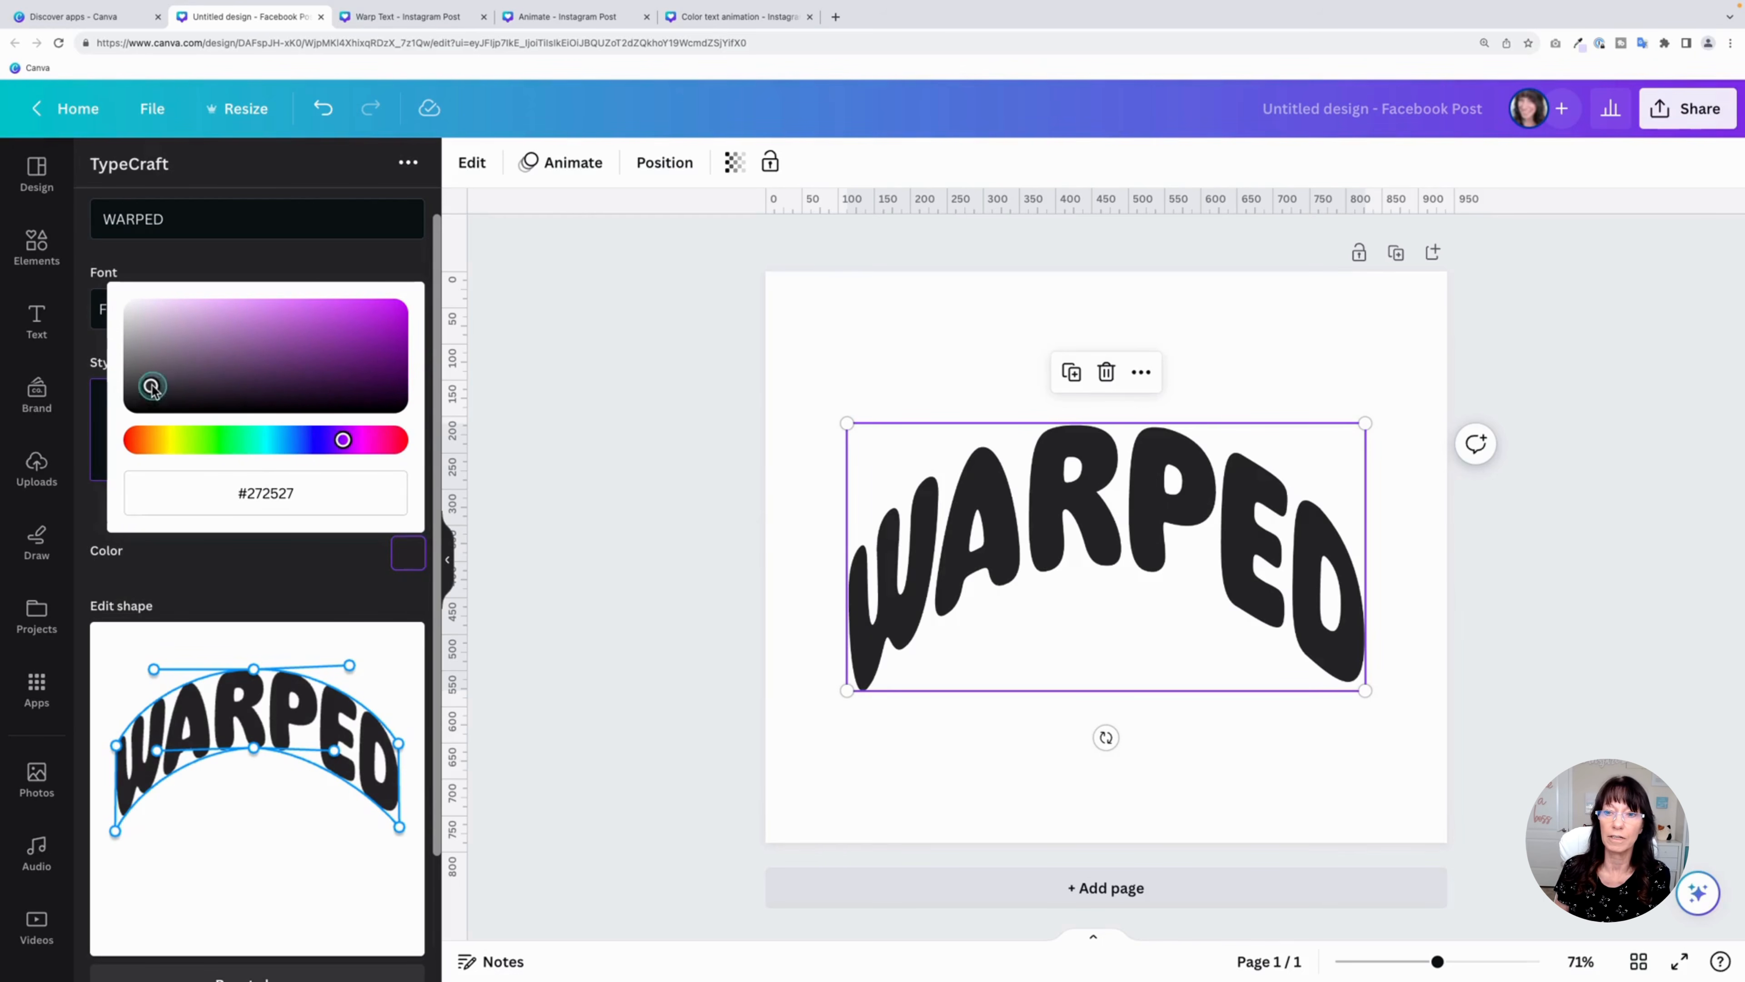
left_click_drag(151, 385, 379, 318)
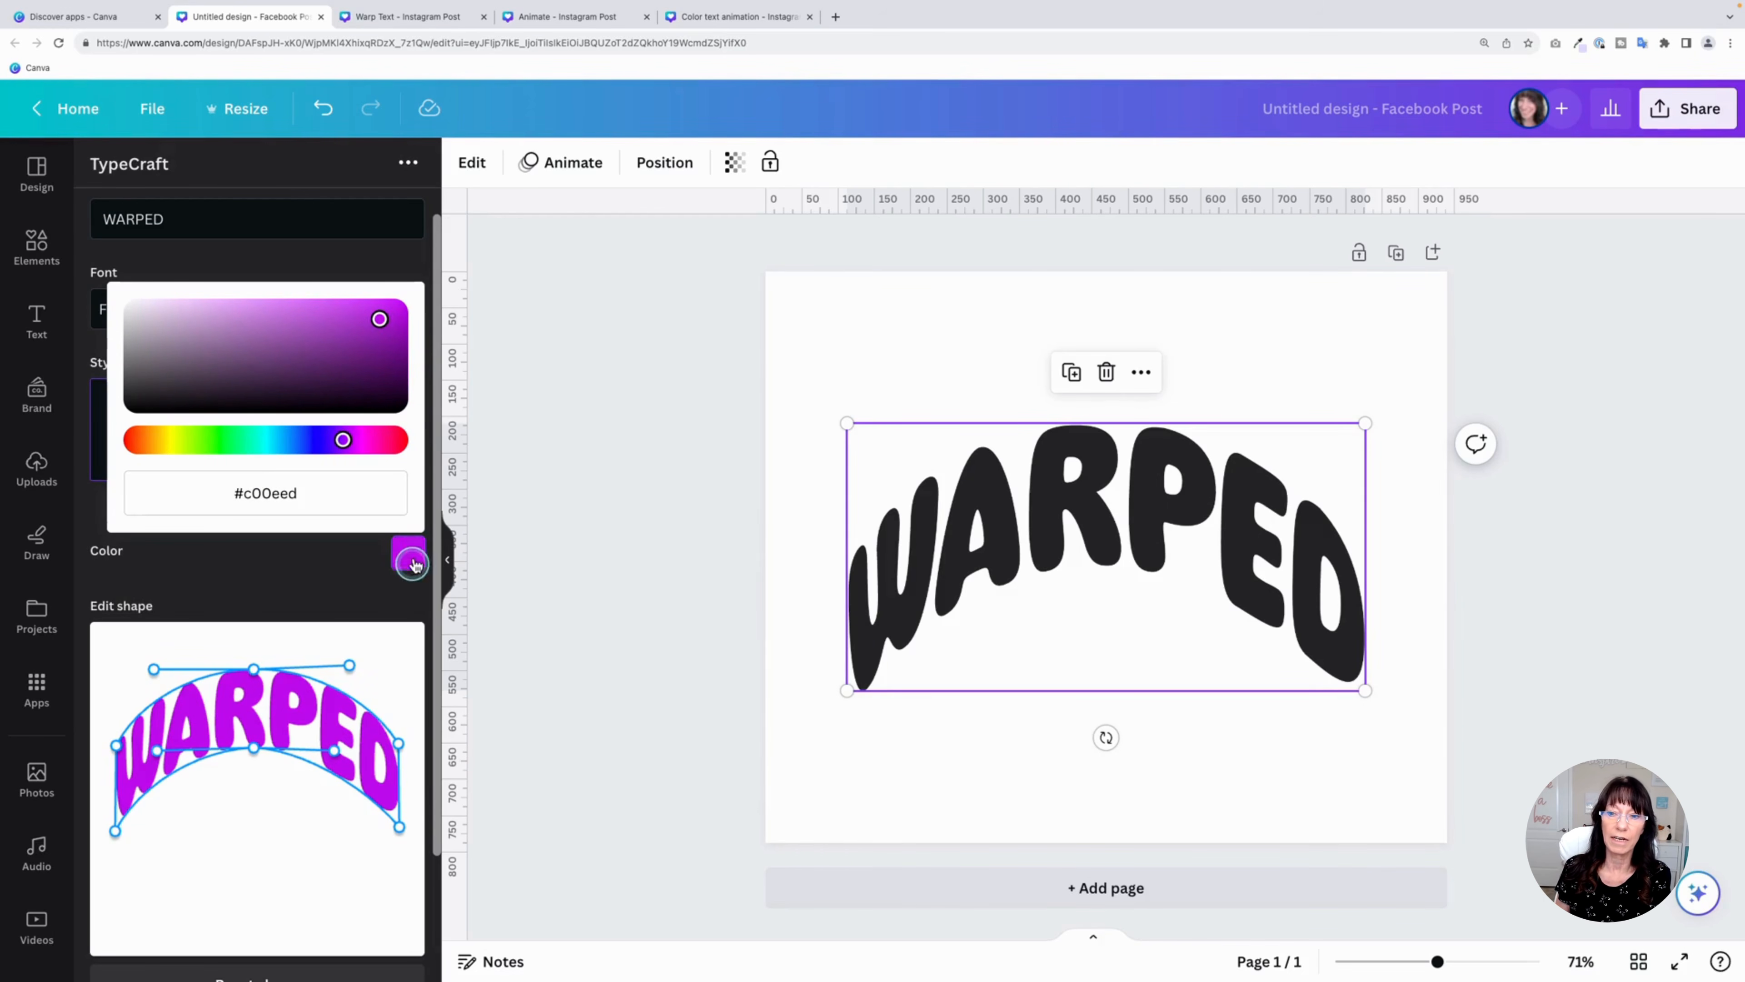
scroll(349, 553, "down", 3)
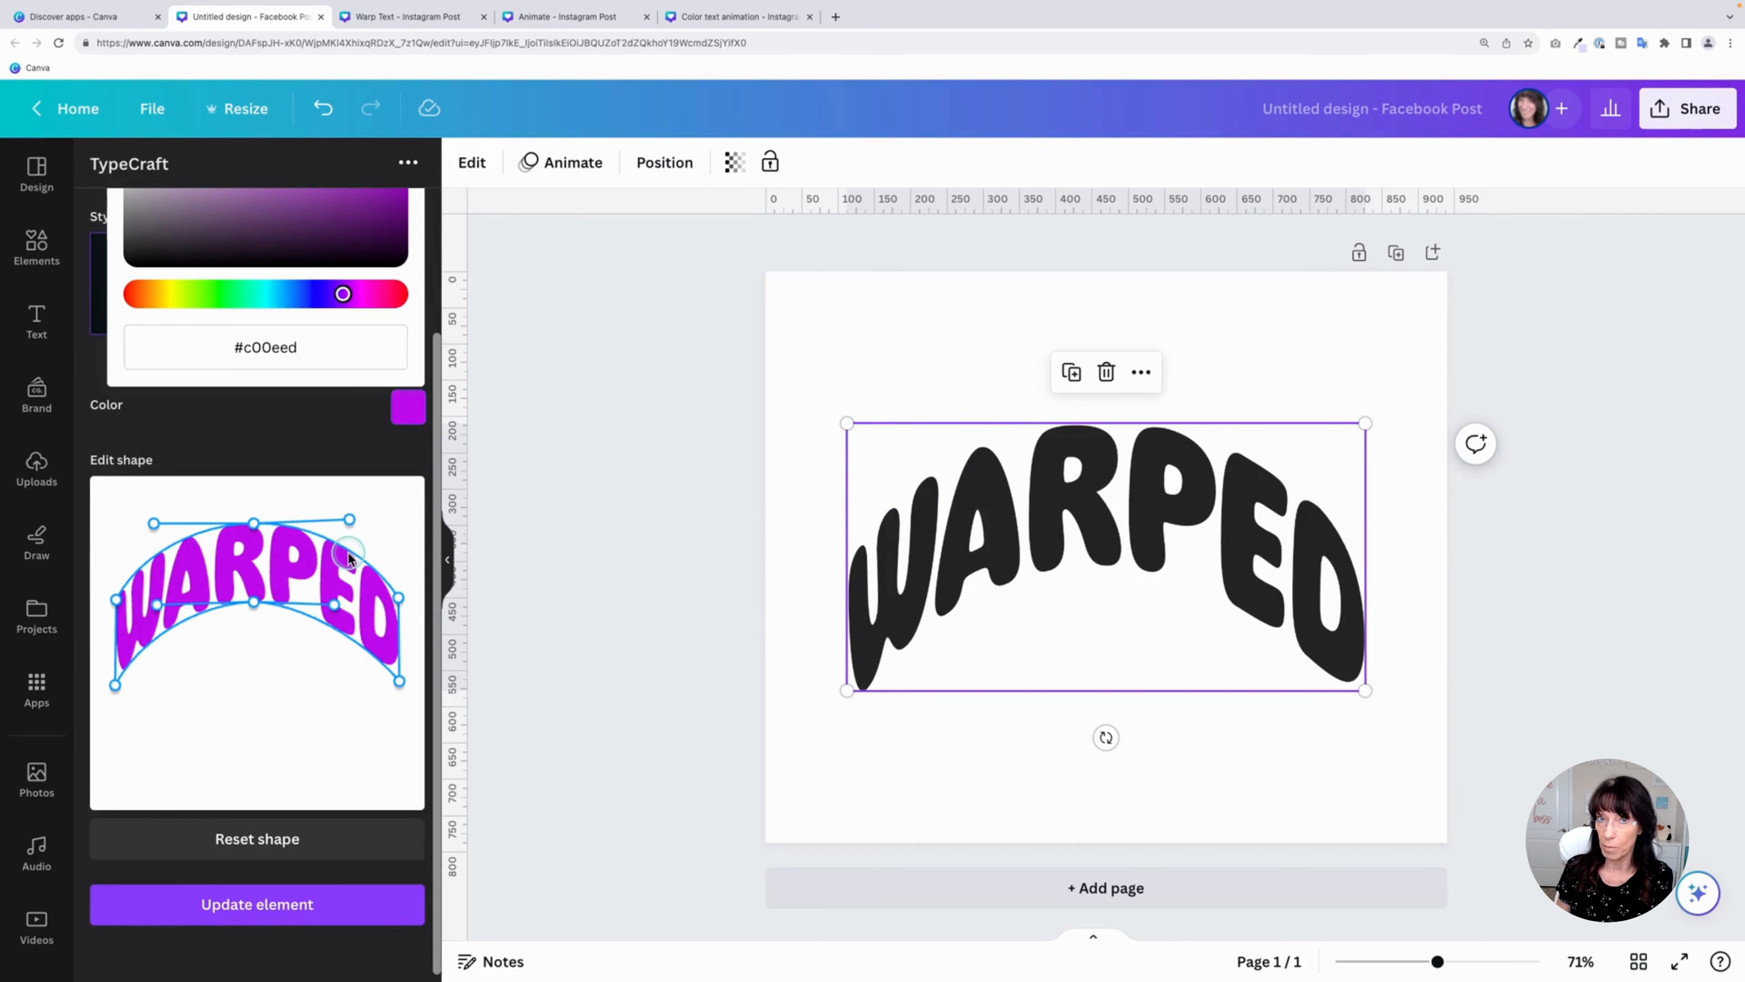
left_click(236, 909)
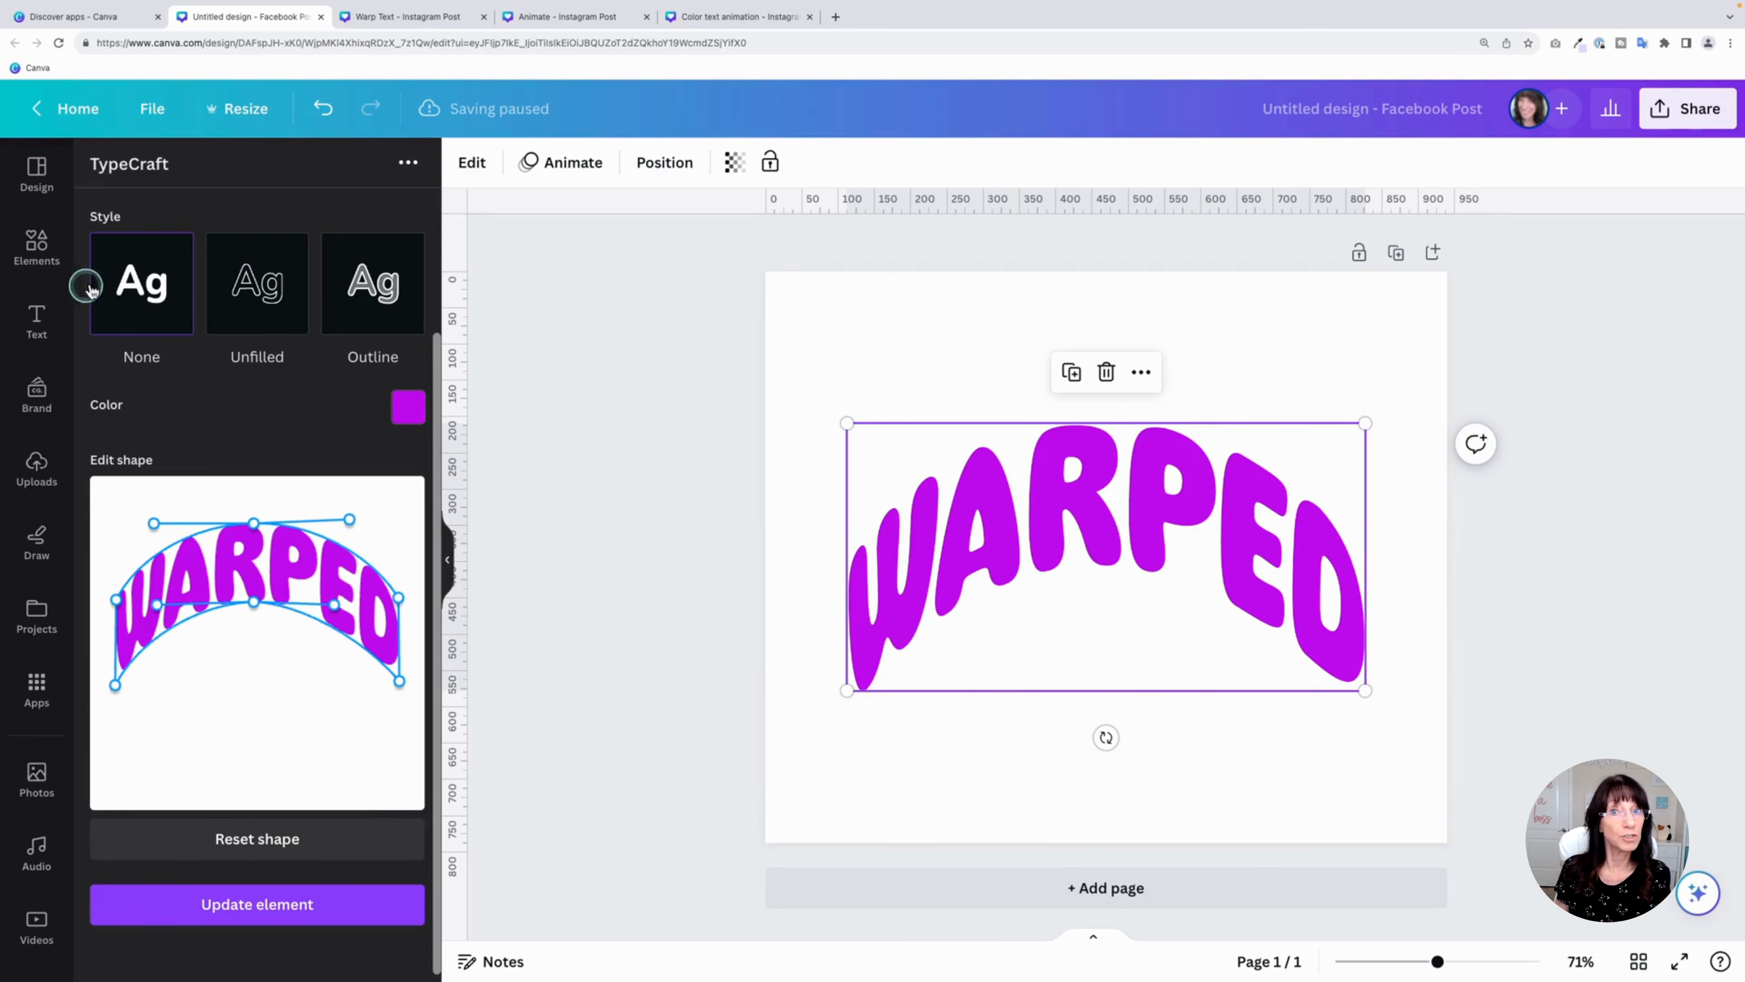
Give the WARPED text the Unfilled style with a border width of 3 and update the element on the page
left_click(255, 294)
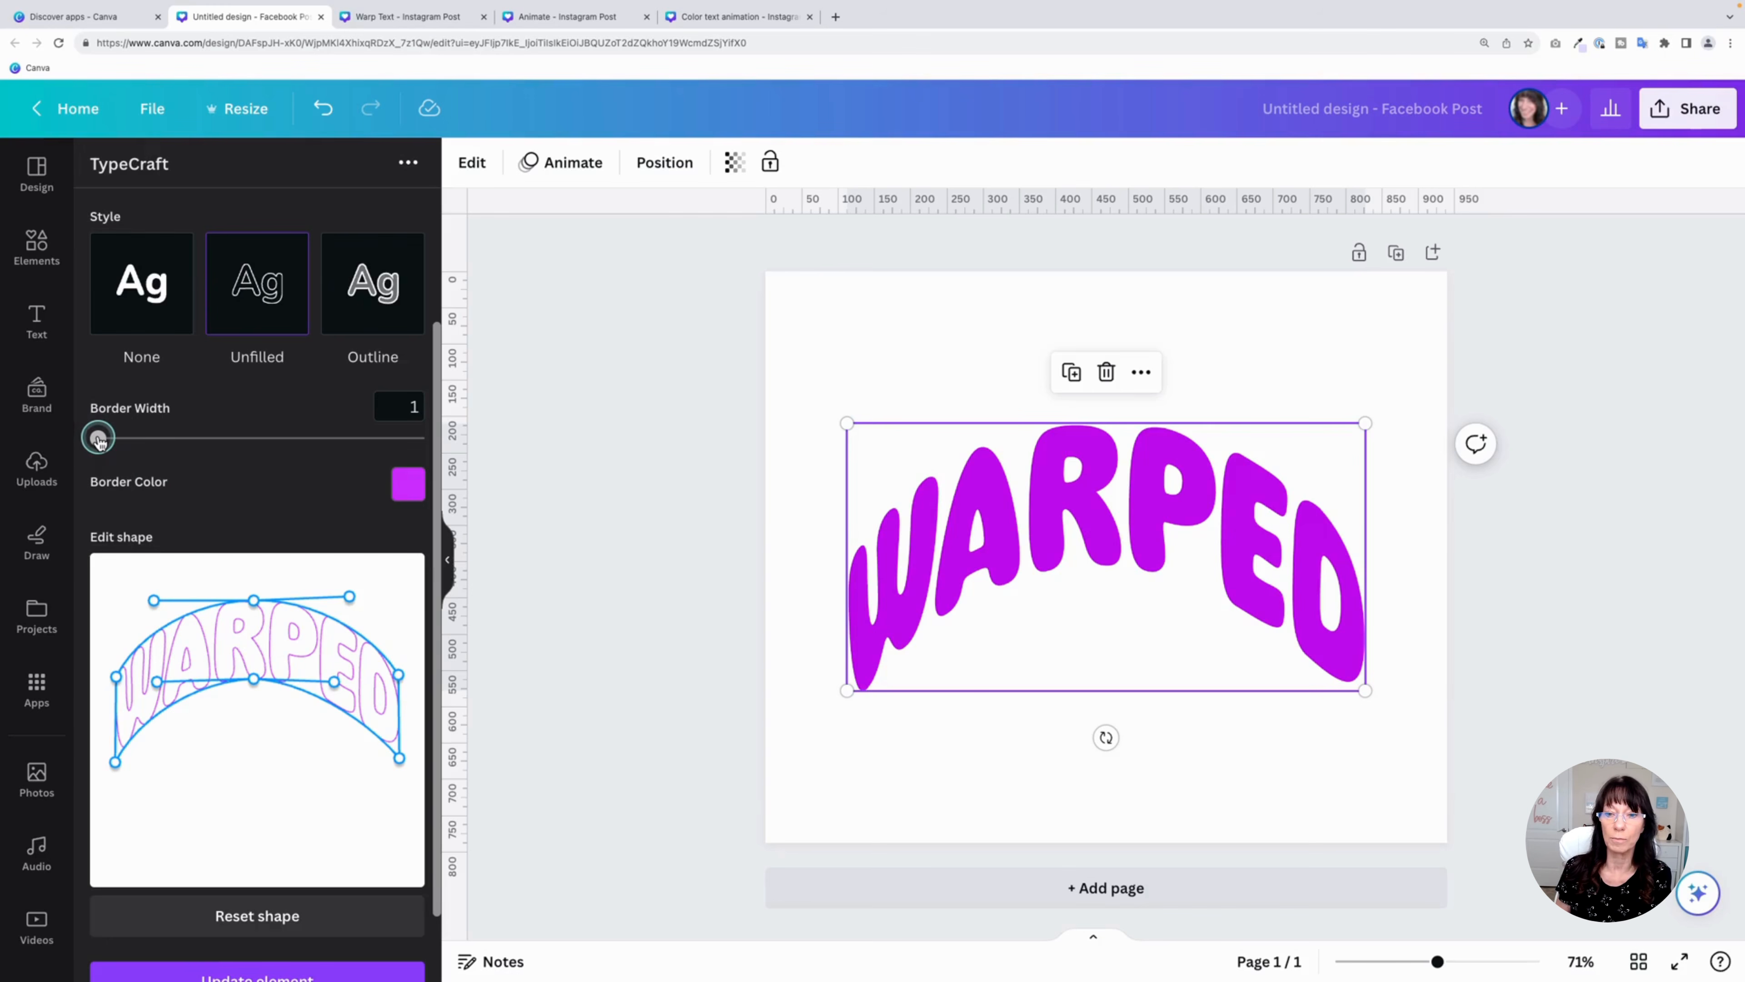
left_click_drag(97, 440, 134, 447)
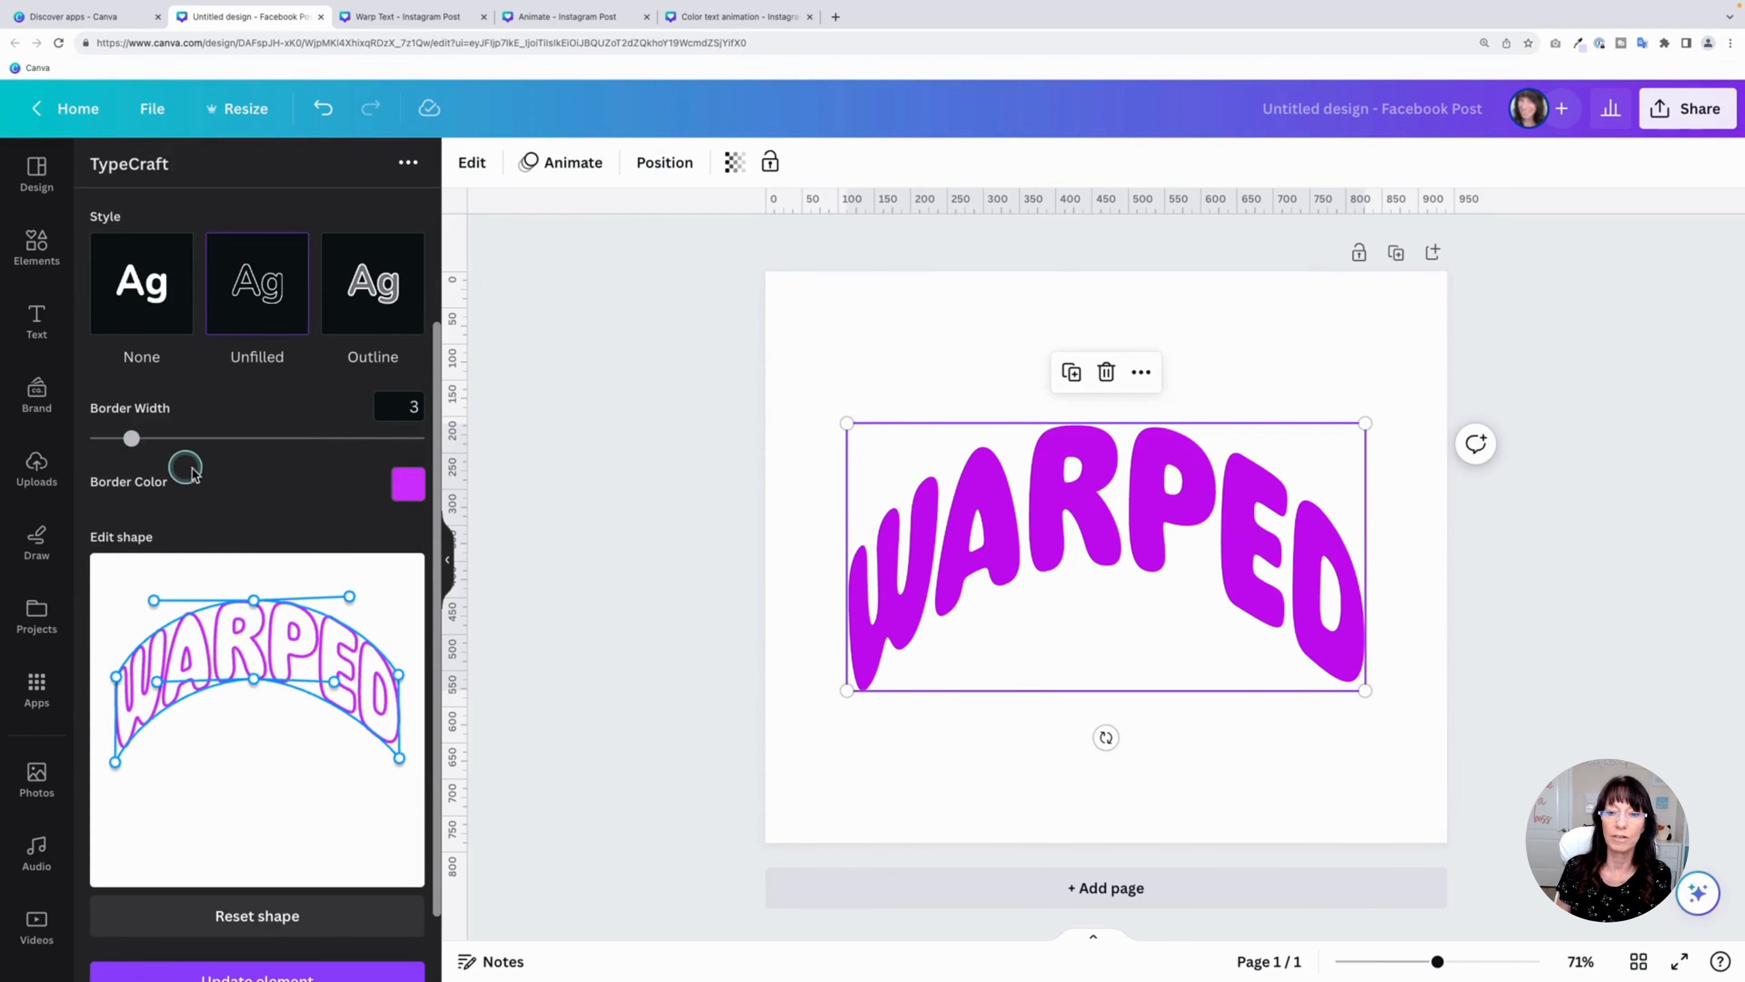
scroll(133, 440, "down", 1)
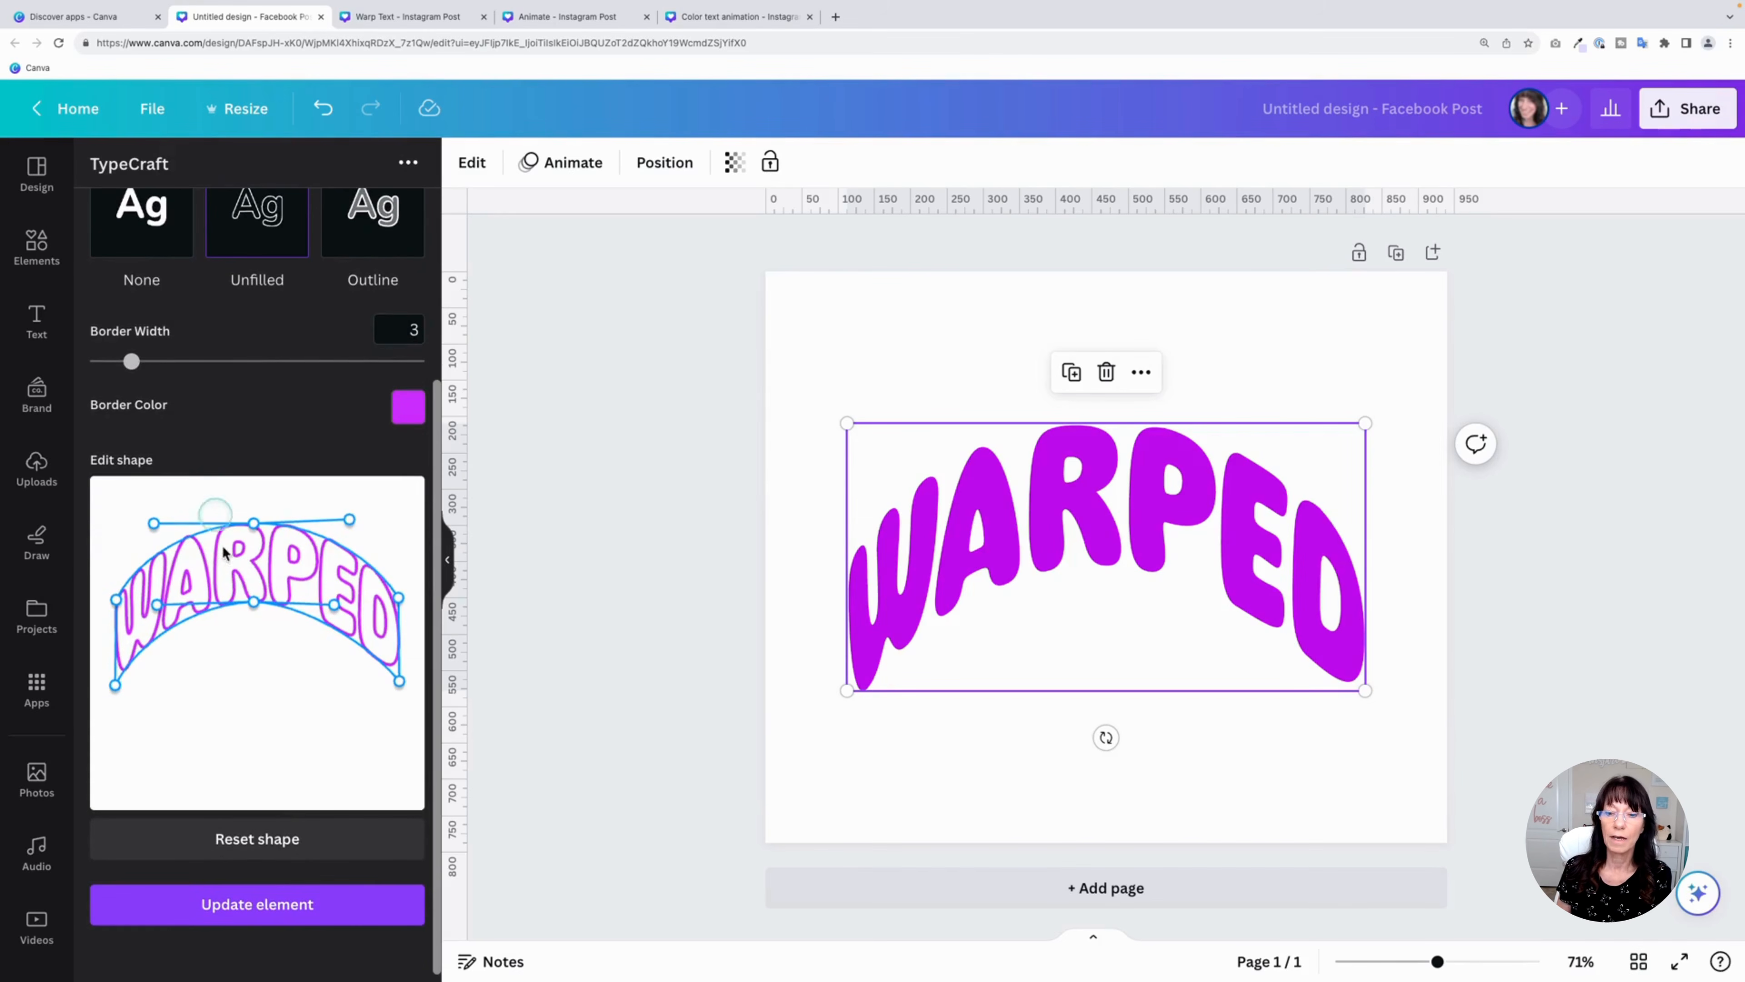
left_click(264, 919)
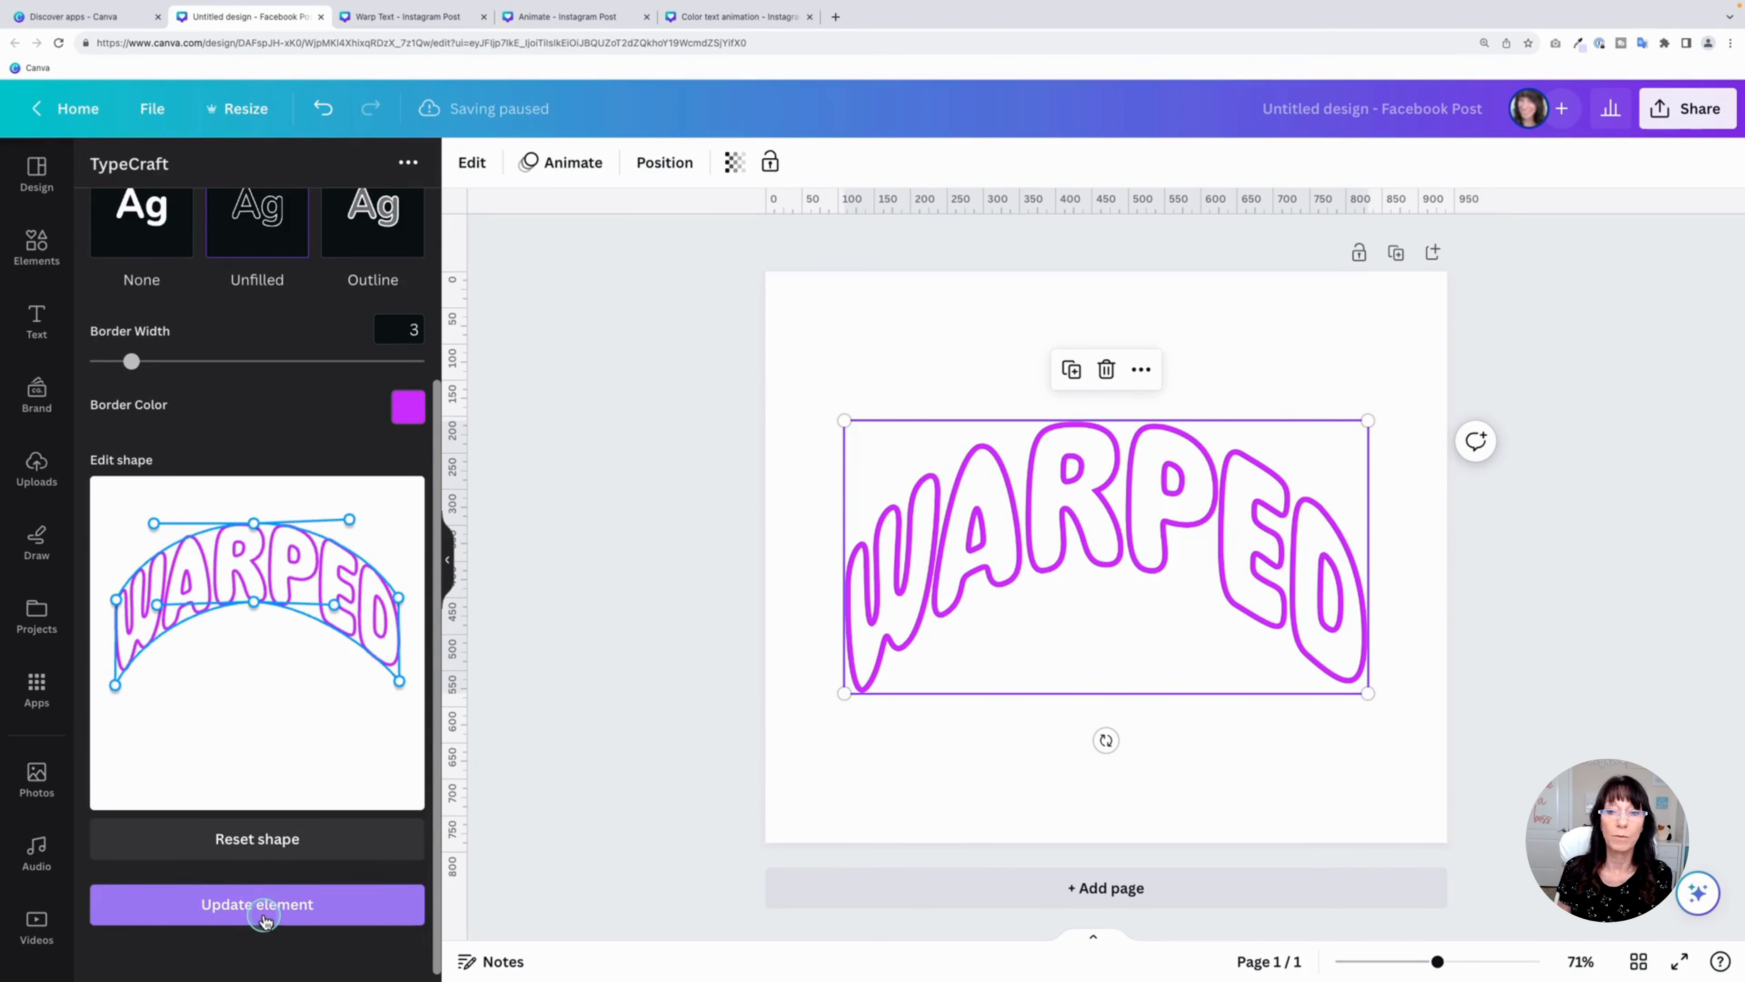
Give the WARPED text the Outline style with fill color #dbed0e and update the element on the page
scroll(323, 523, "up", 3)
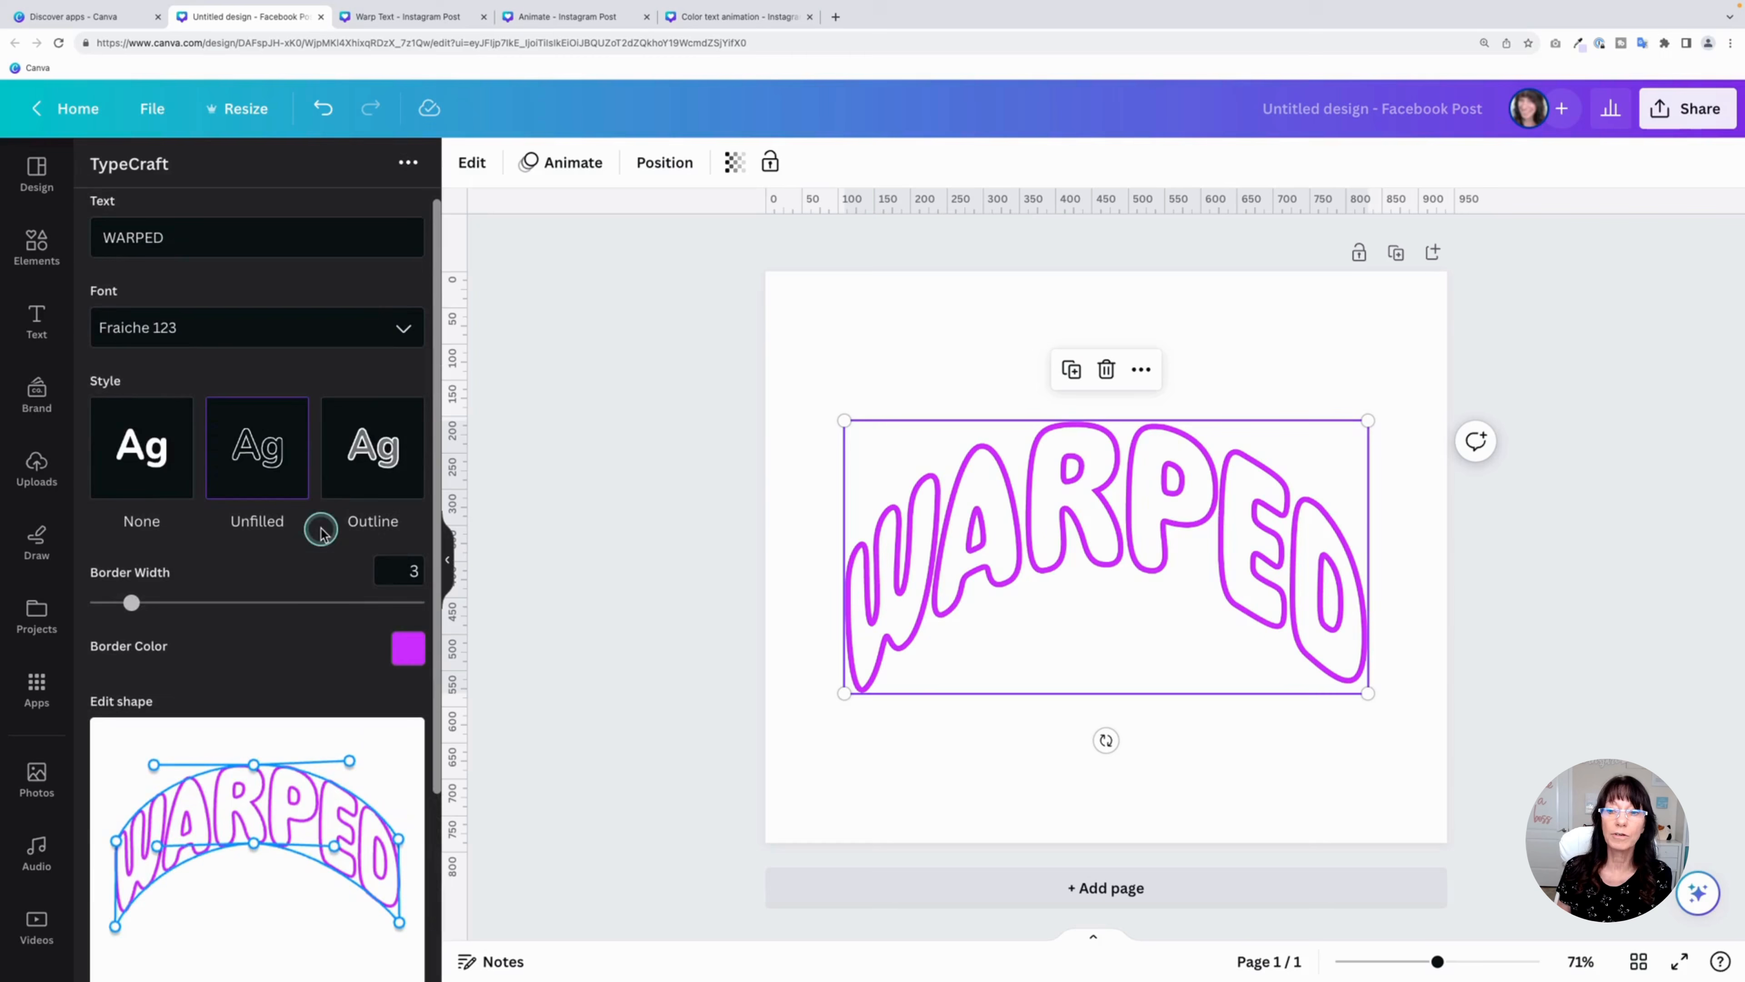
left_click(366, 465)
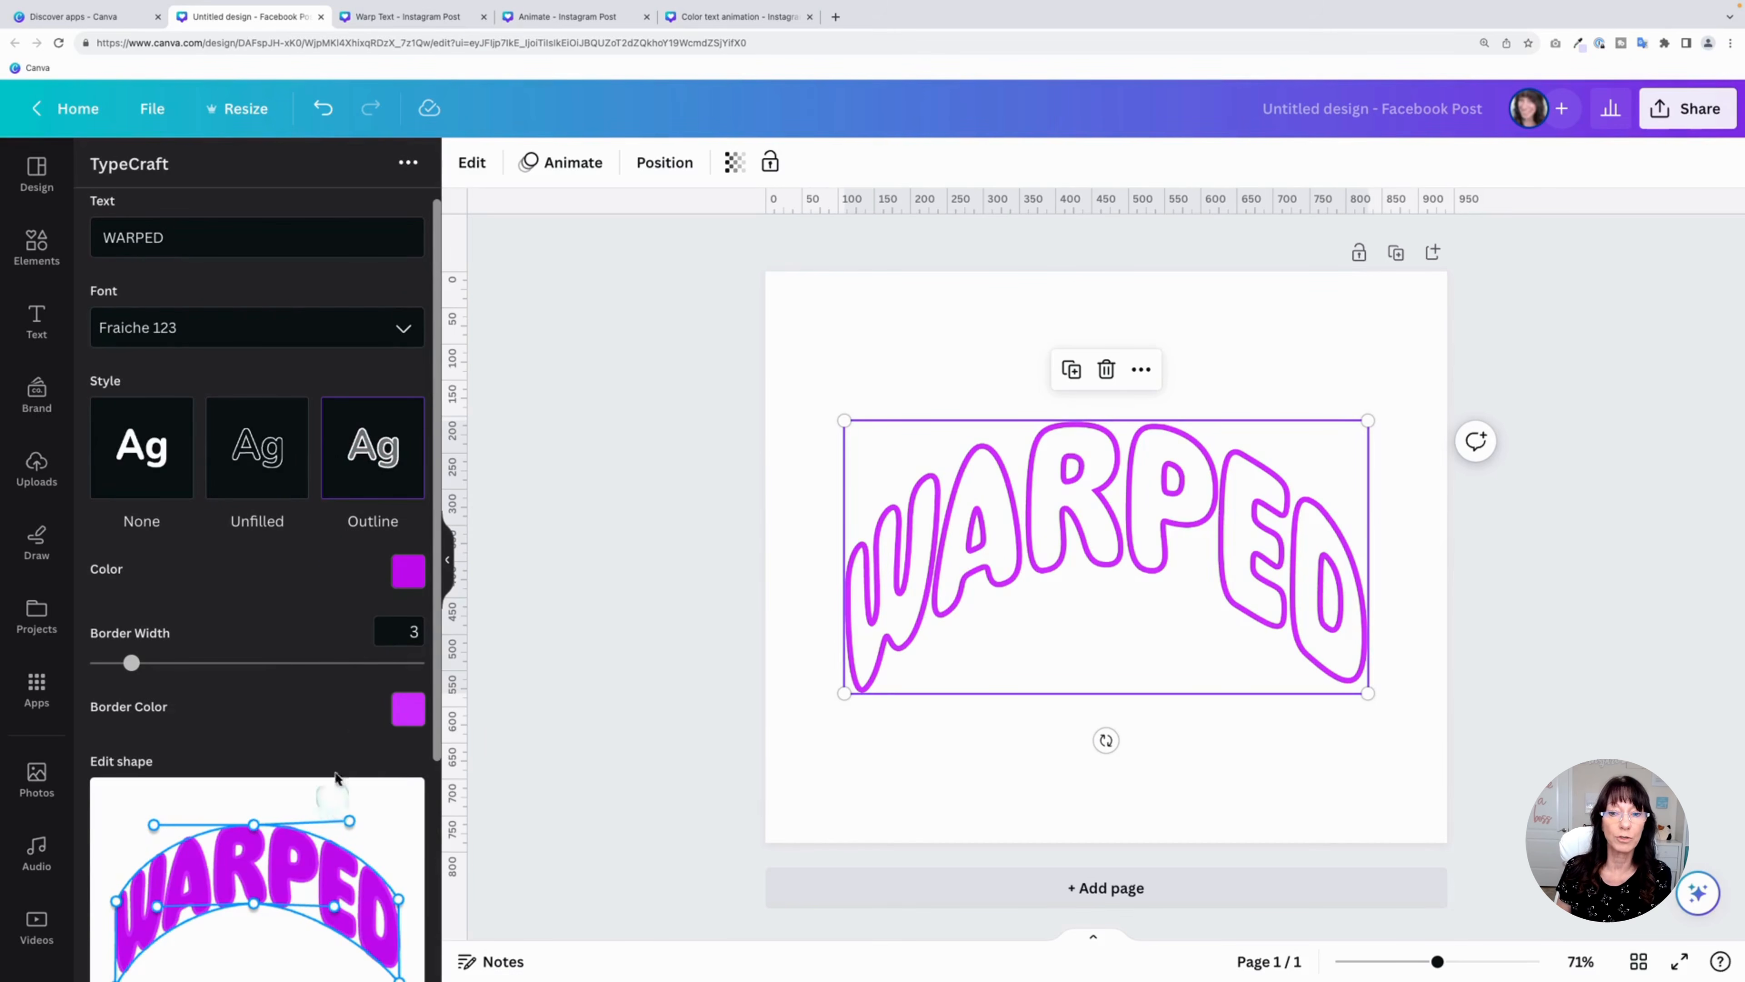
scroll(328, 573, "down", 3)
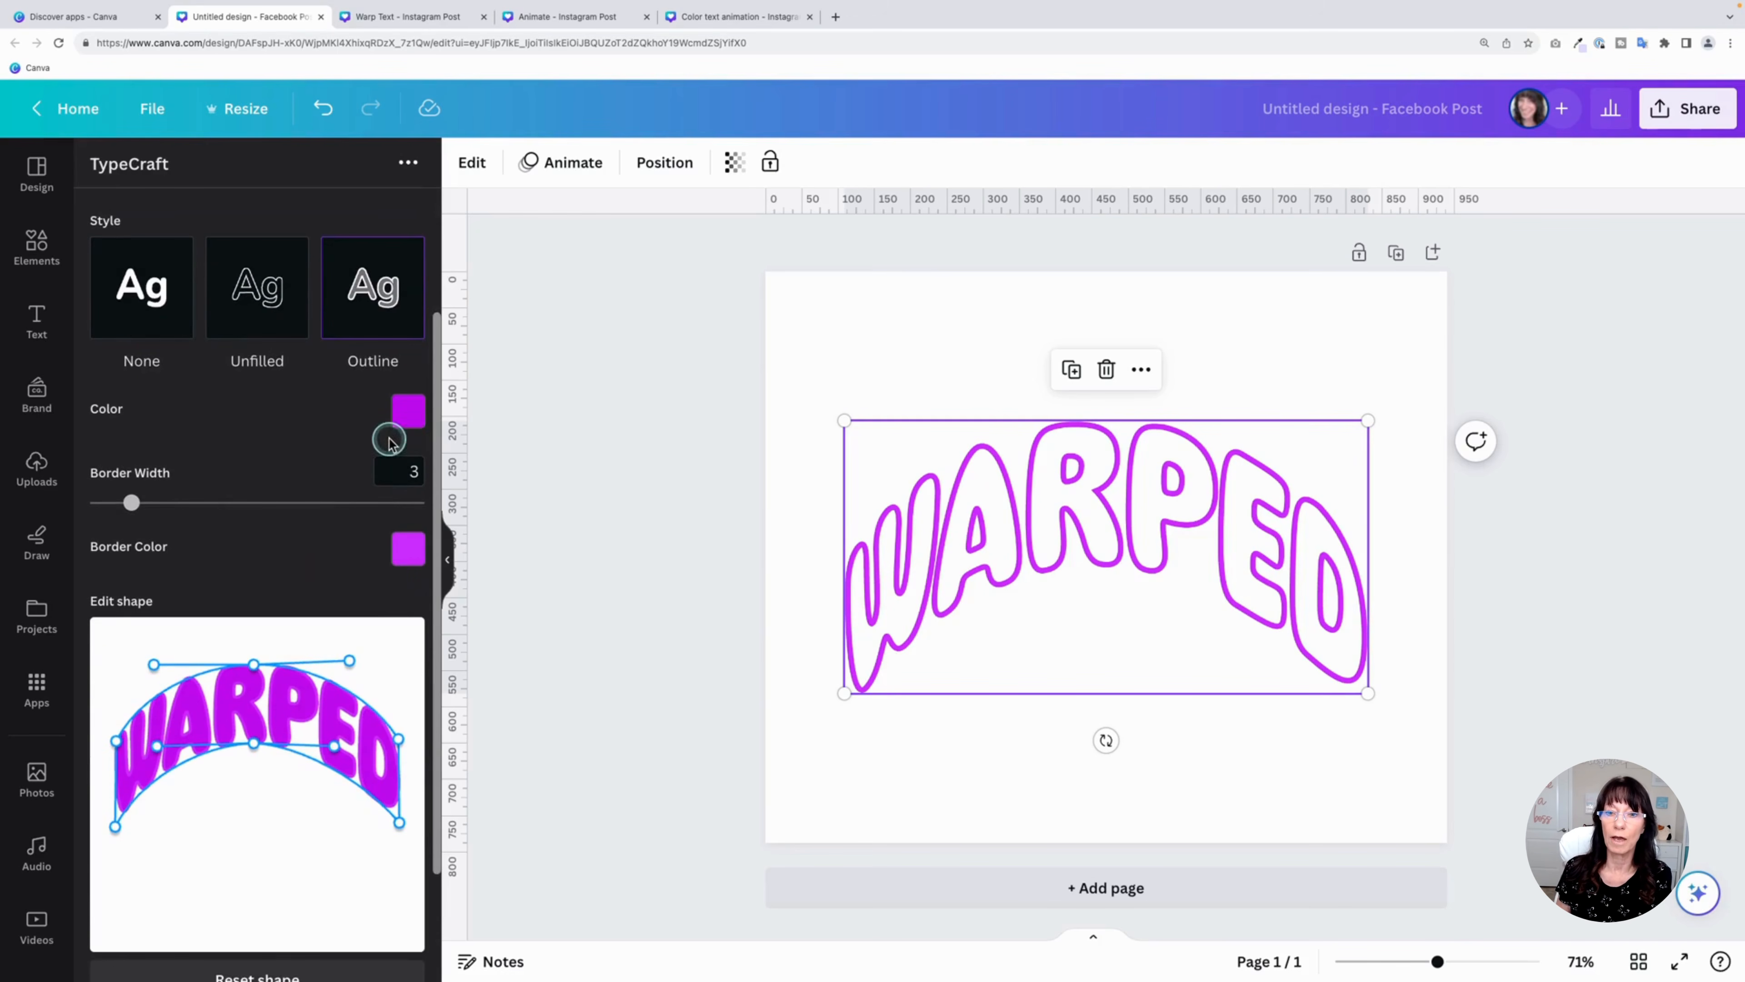
left_click(407, 413)
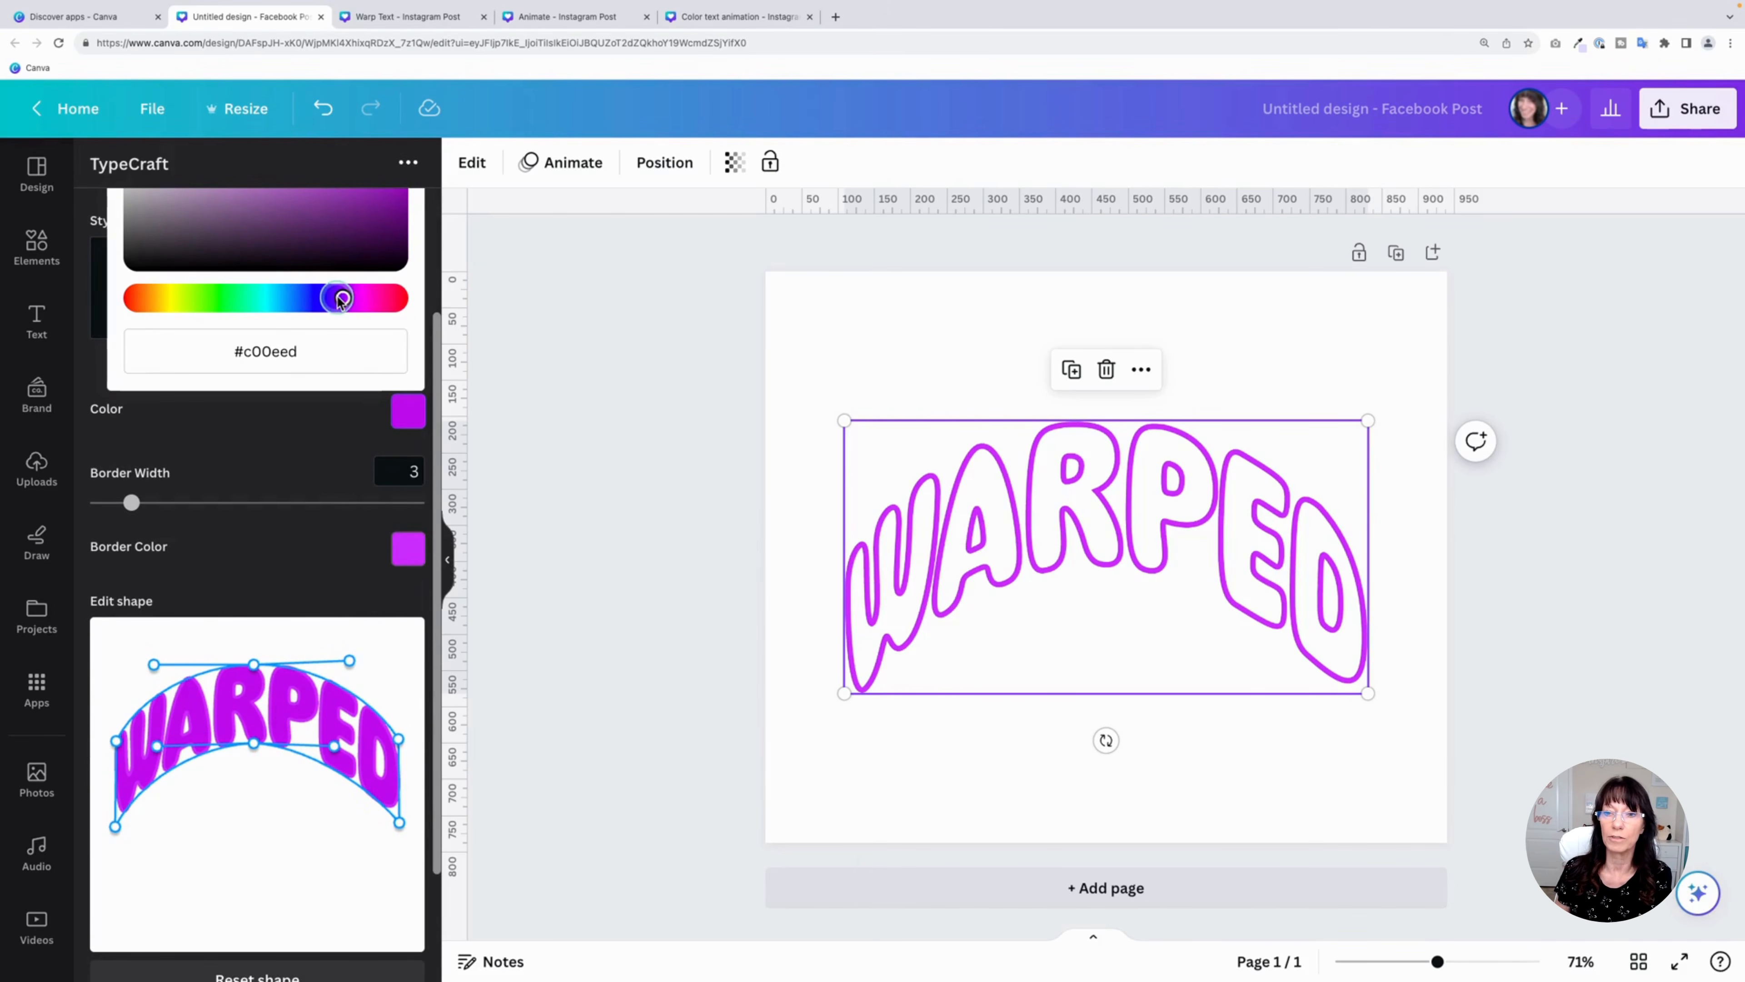
left_click_drag(344, 301, 184, 298)
left_click(285, 450)
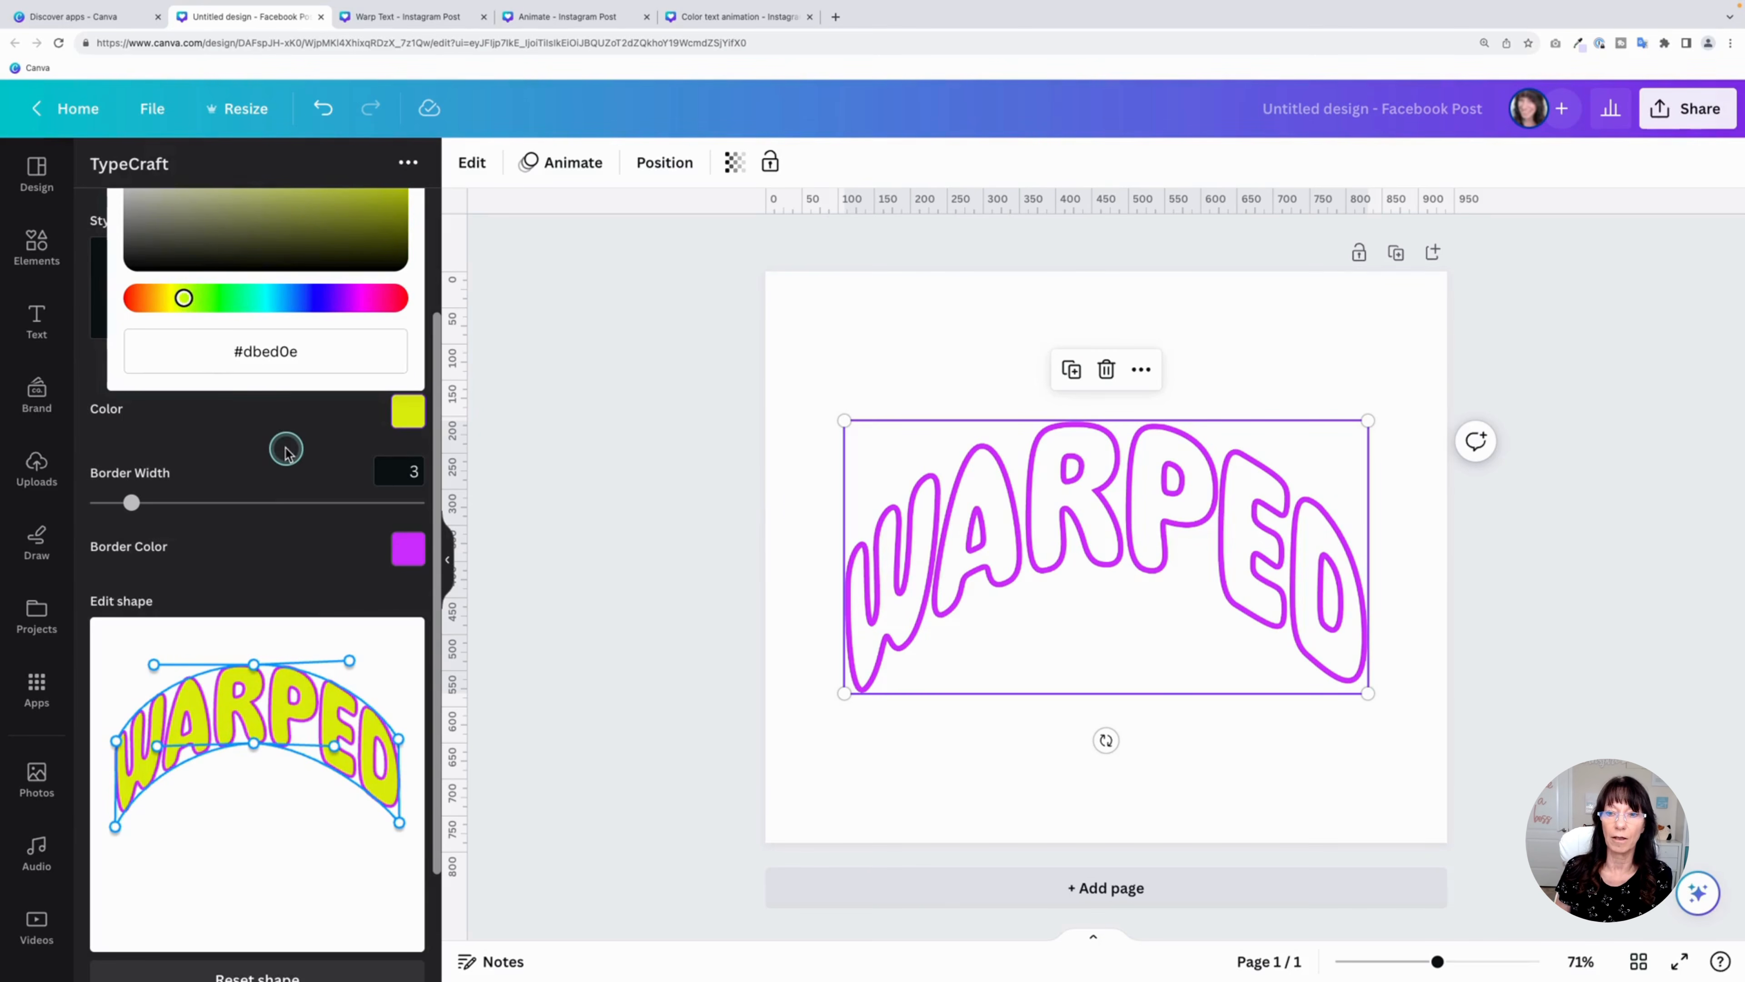
scroll(309, 598, "down", 3)
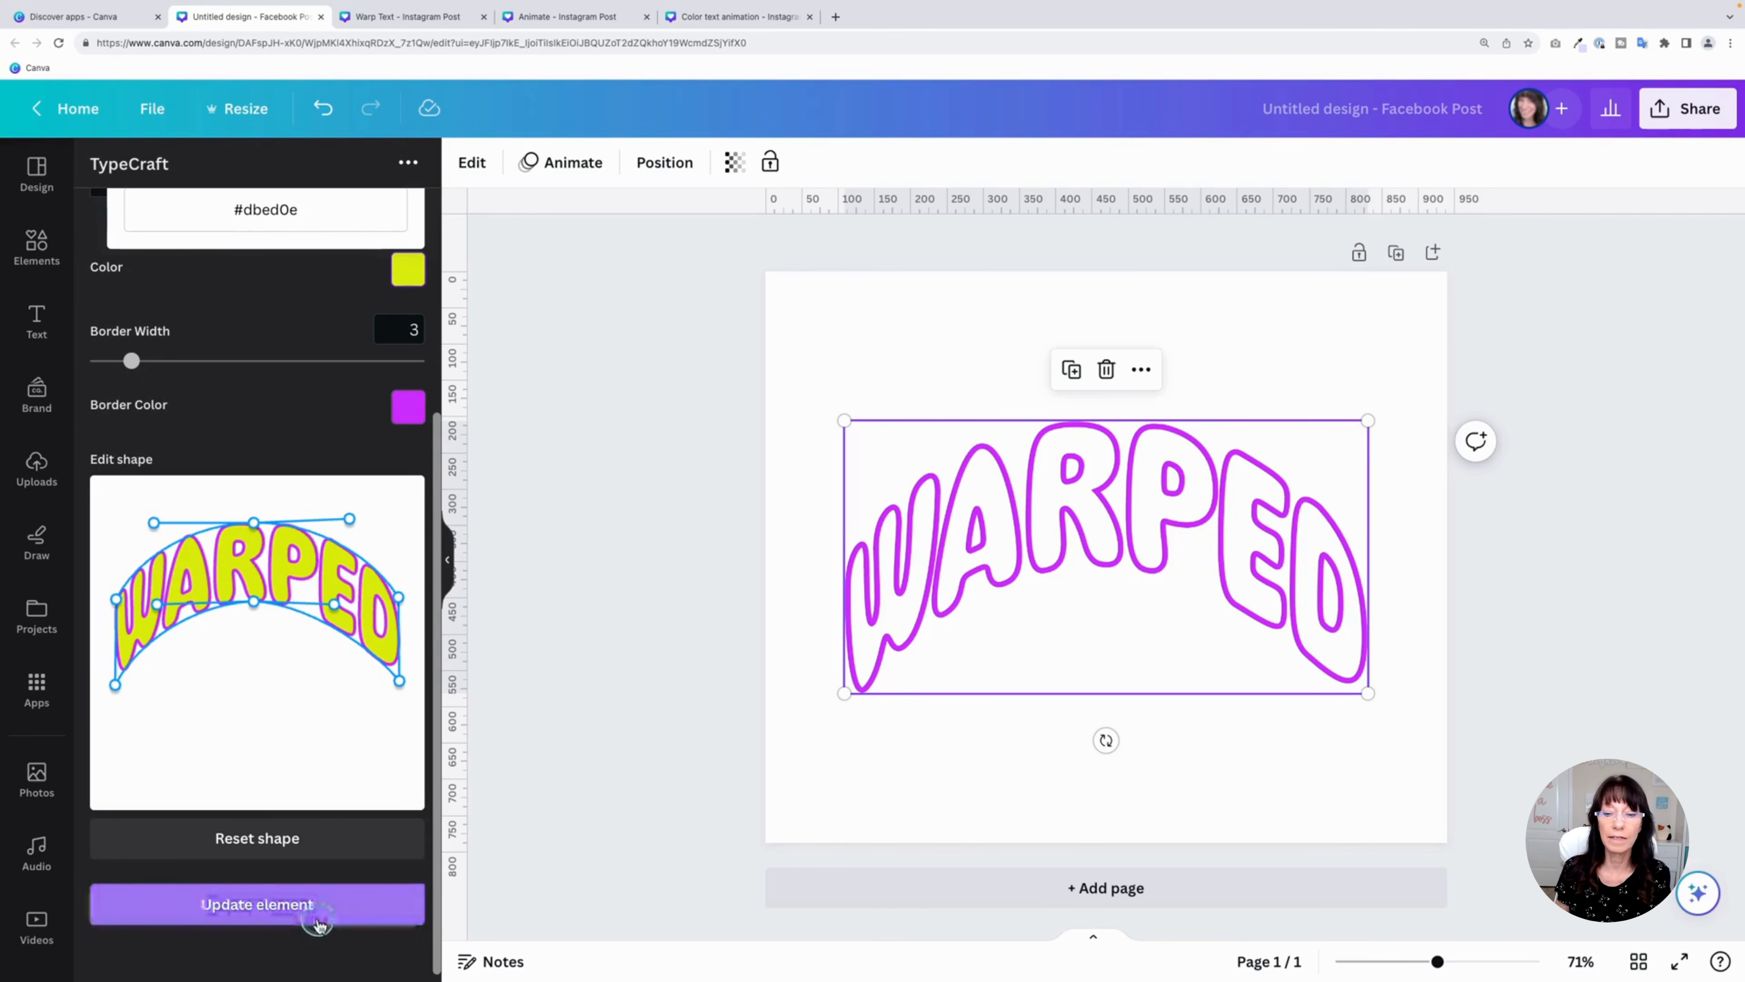
left_click(327, 909)
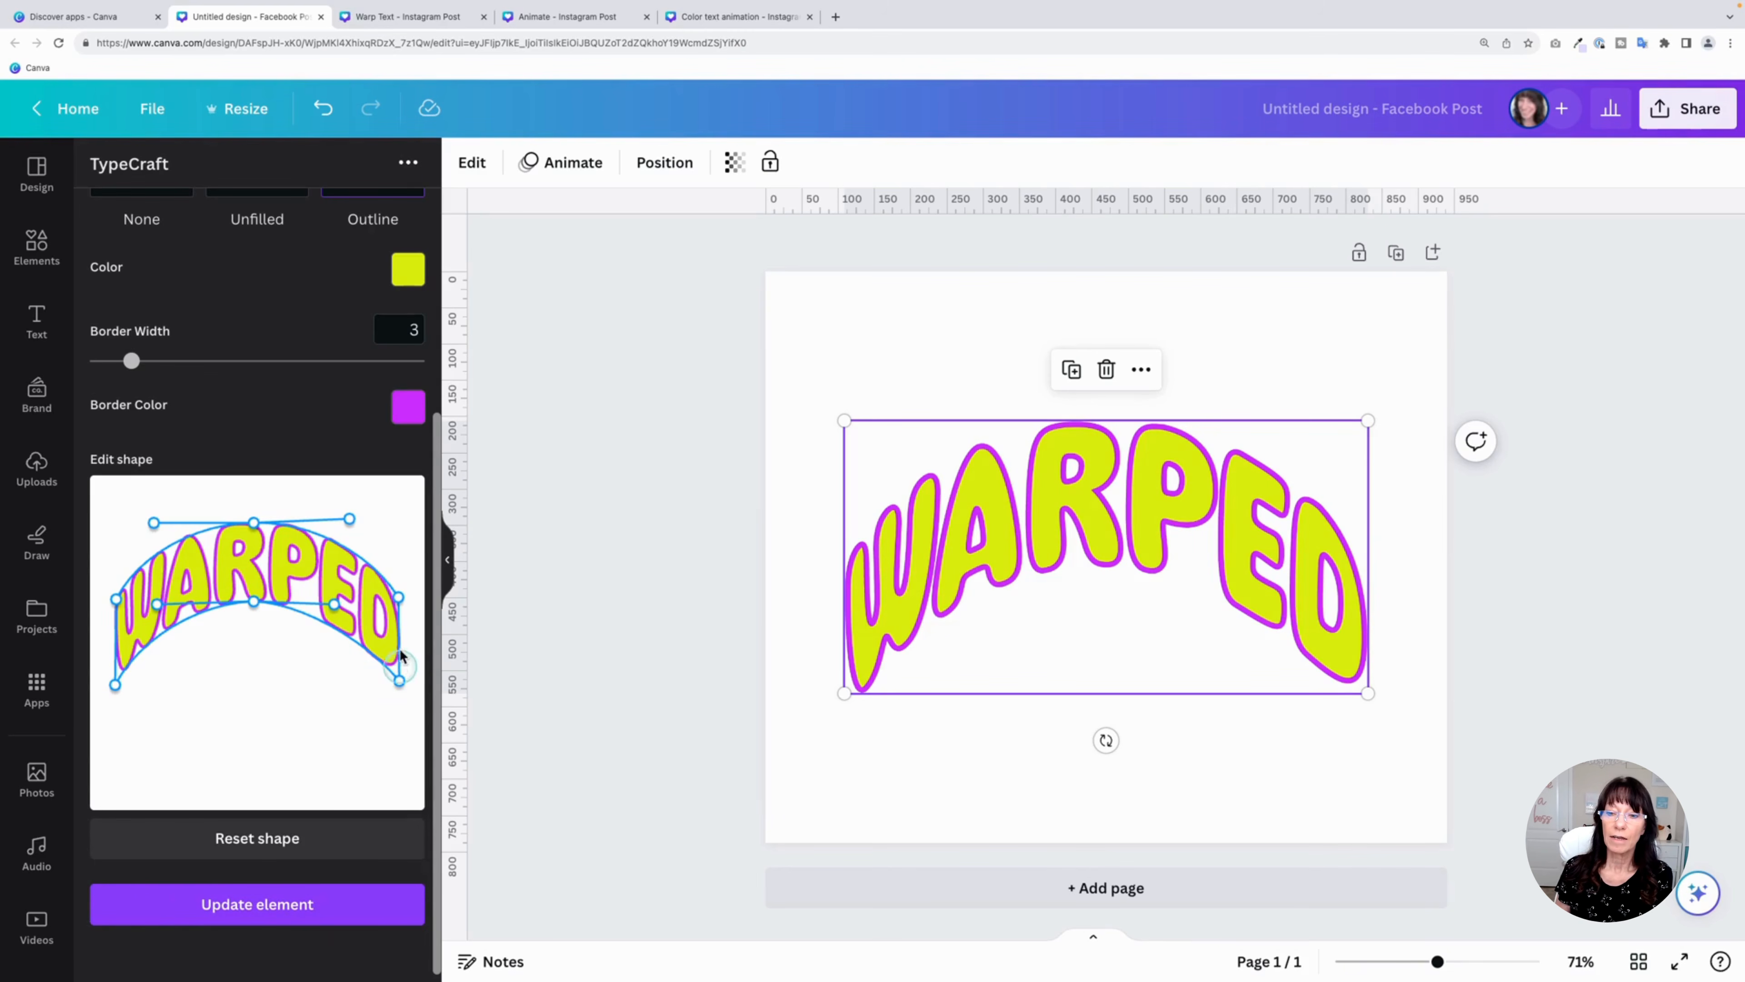
Slant the WARPED shape upward to the right by raising its right corners, lowering its left corners, and lowering and widening the lower edge's middle curve
left_click_drag(399, 597, 399, 524)
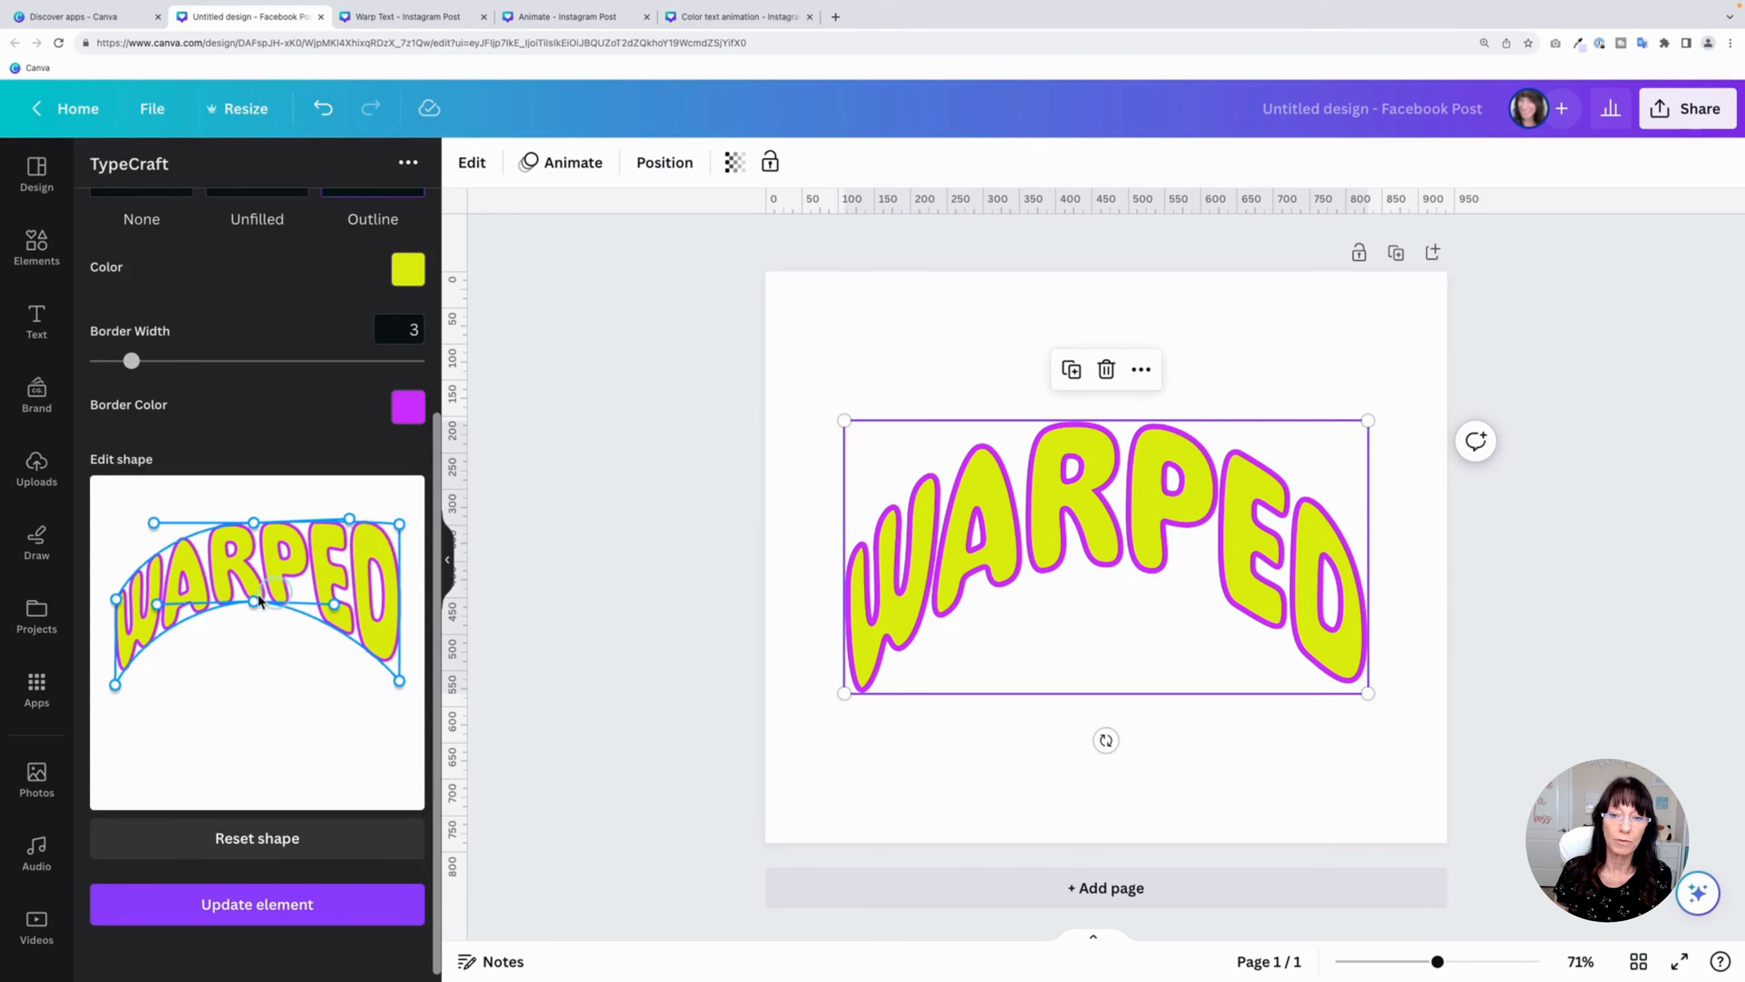
left_click_drag(114, 685, 117, 751)
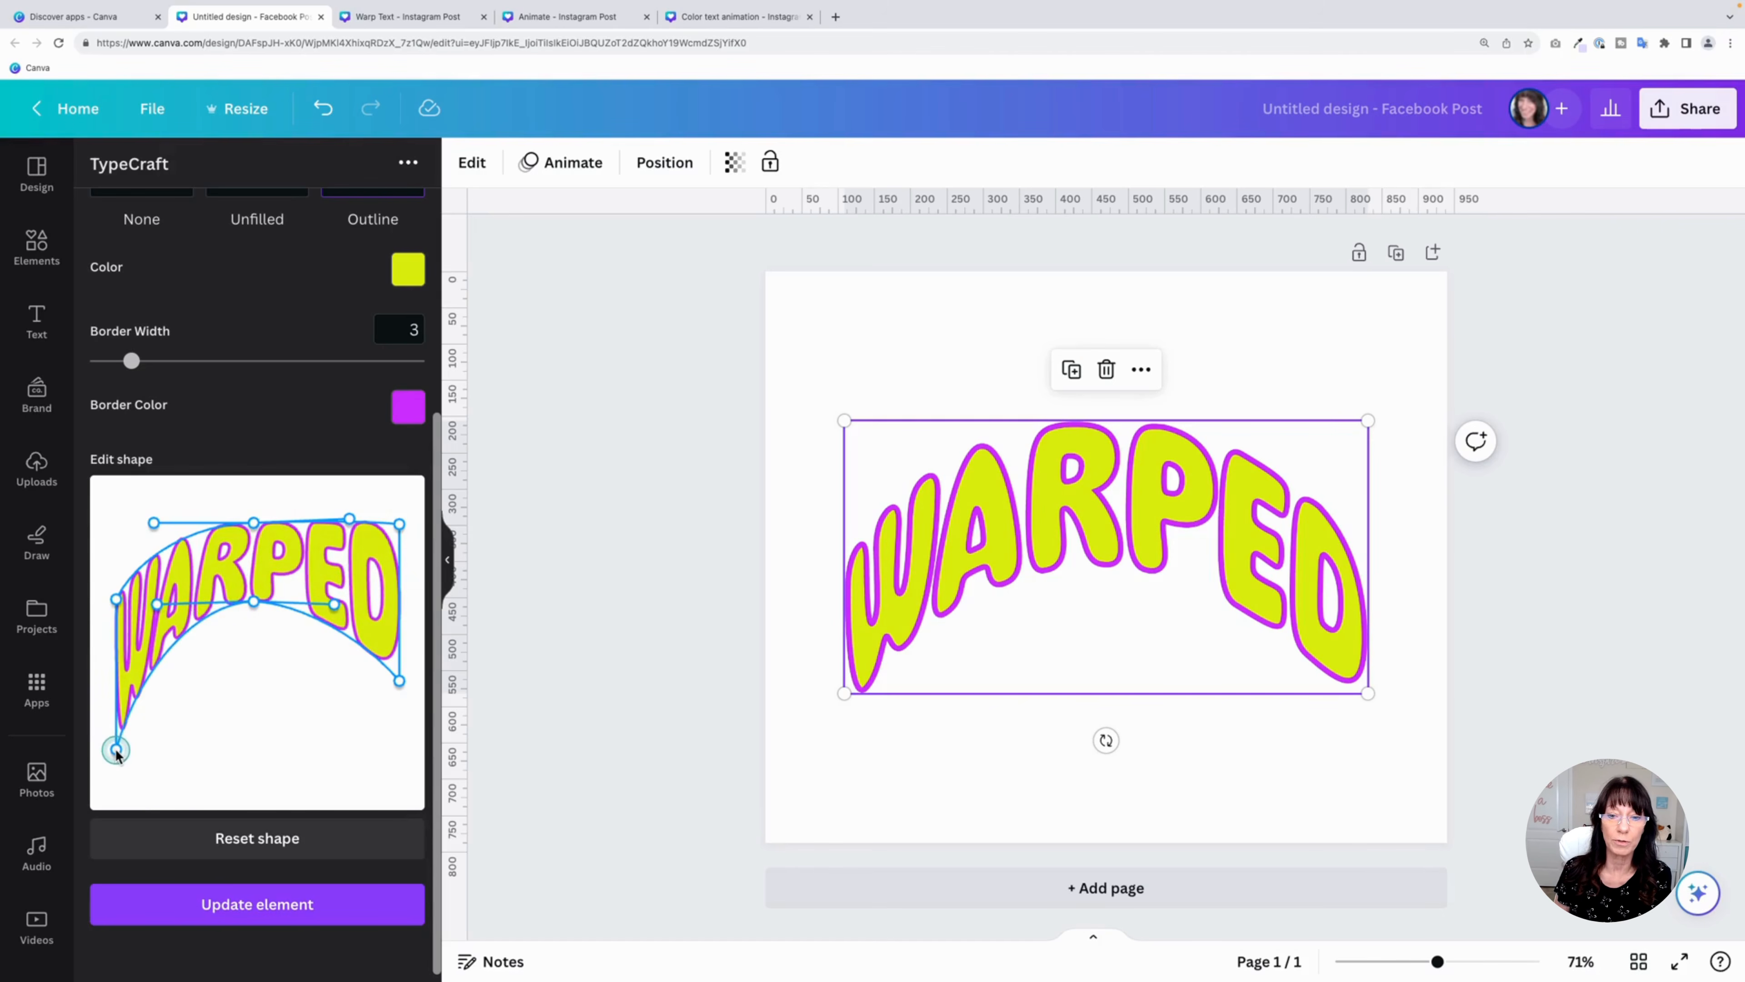
left_click_drag(116, 598, 116, 700)
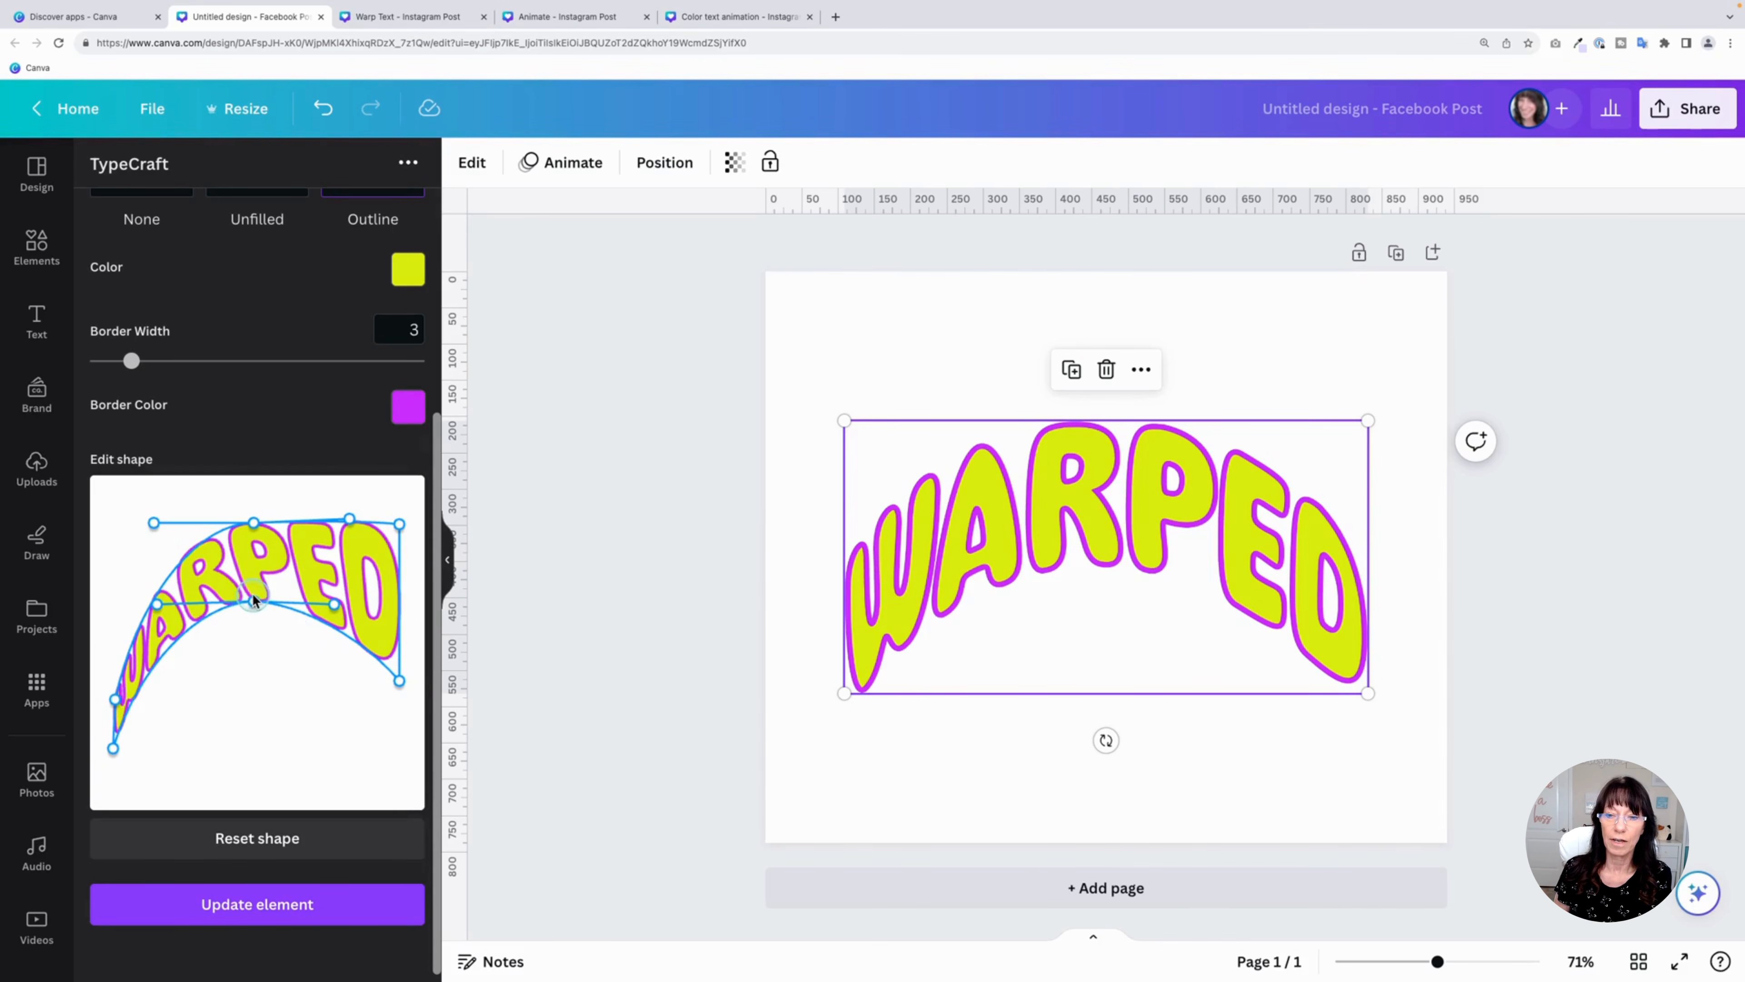
left_click_drag(253, 600, 270, 668)
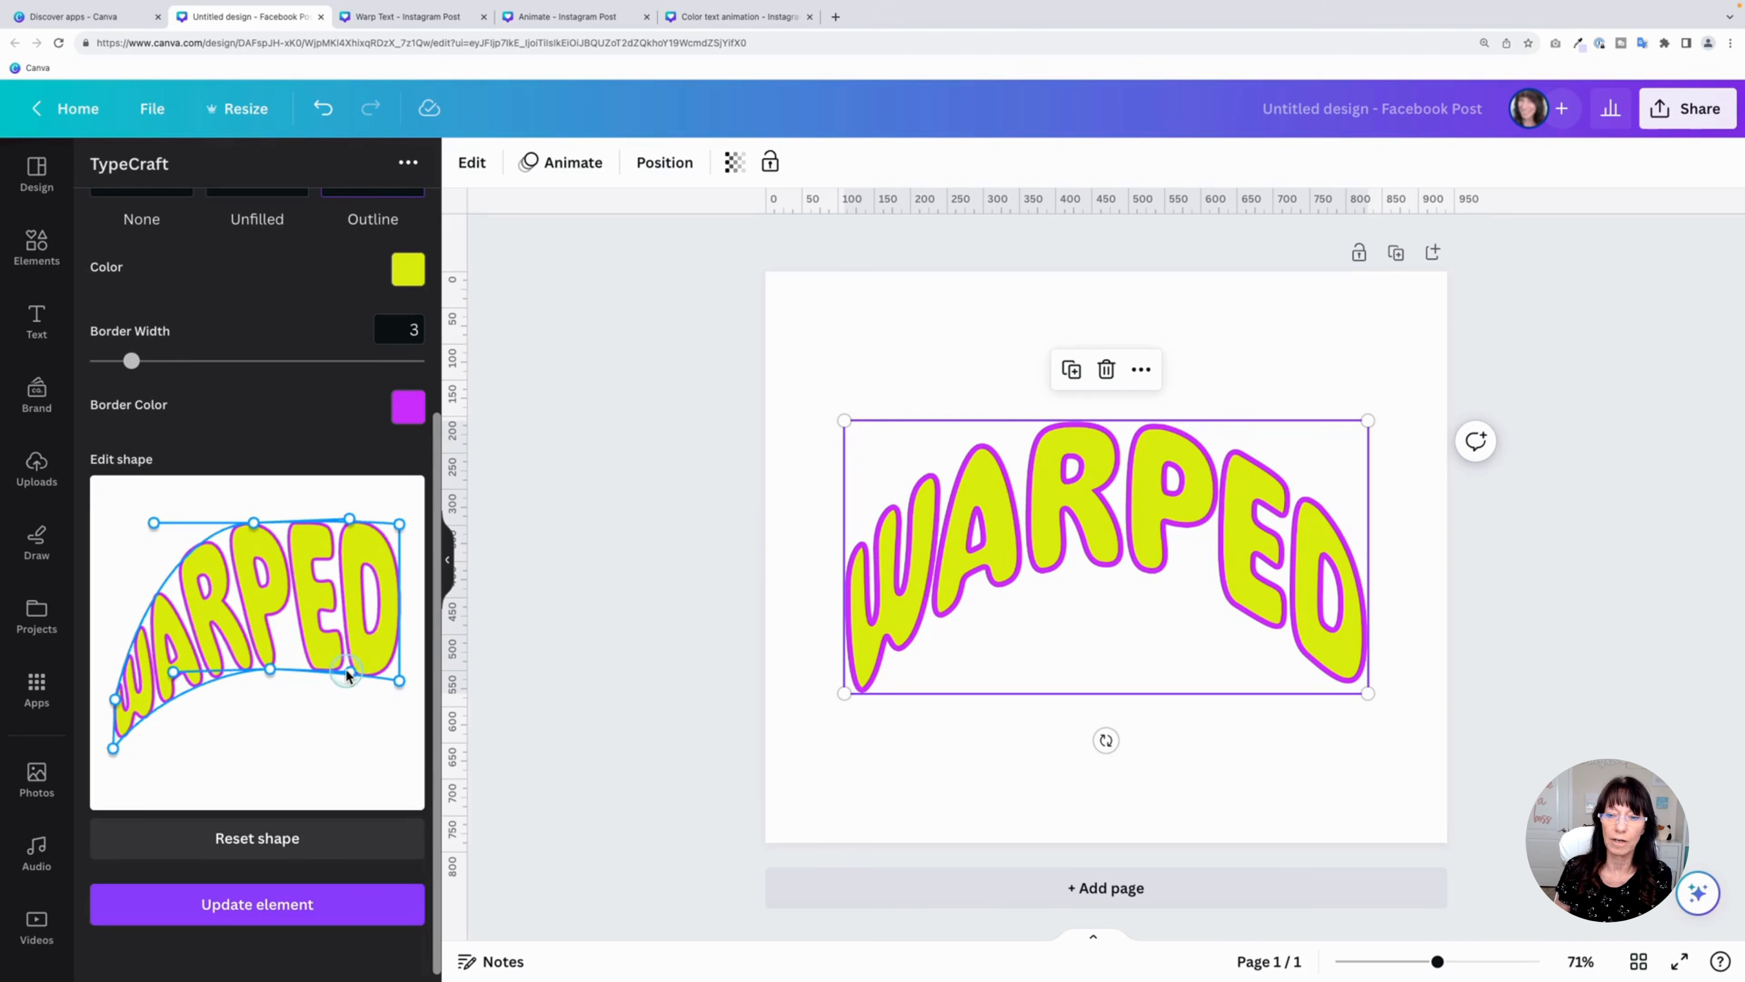
left_click_drag(399, 680, 402, 588)
left_click_drag(270, 669, 390, 688)
scroll(371, 595, "up", 1)
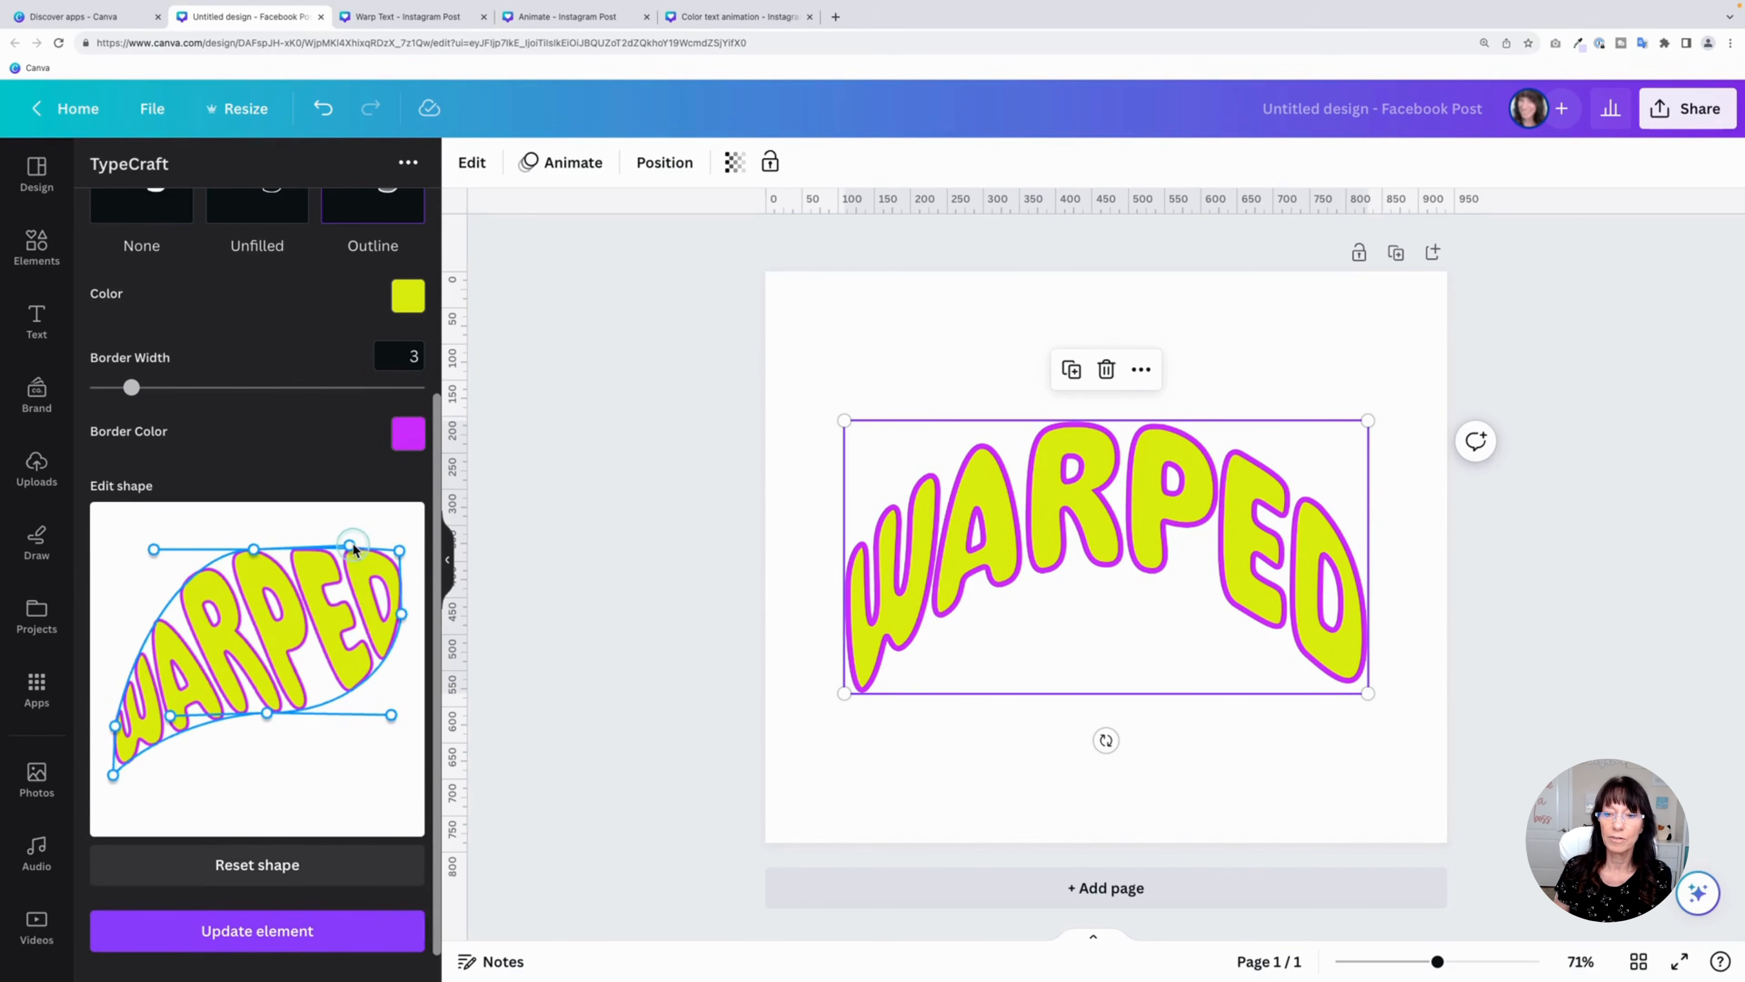
Shift the upper edge's middle point left, tilt the curve handles of both middle points, and update the element on the page
left_click_drag(351, 546, 232, 549)
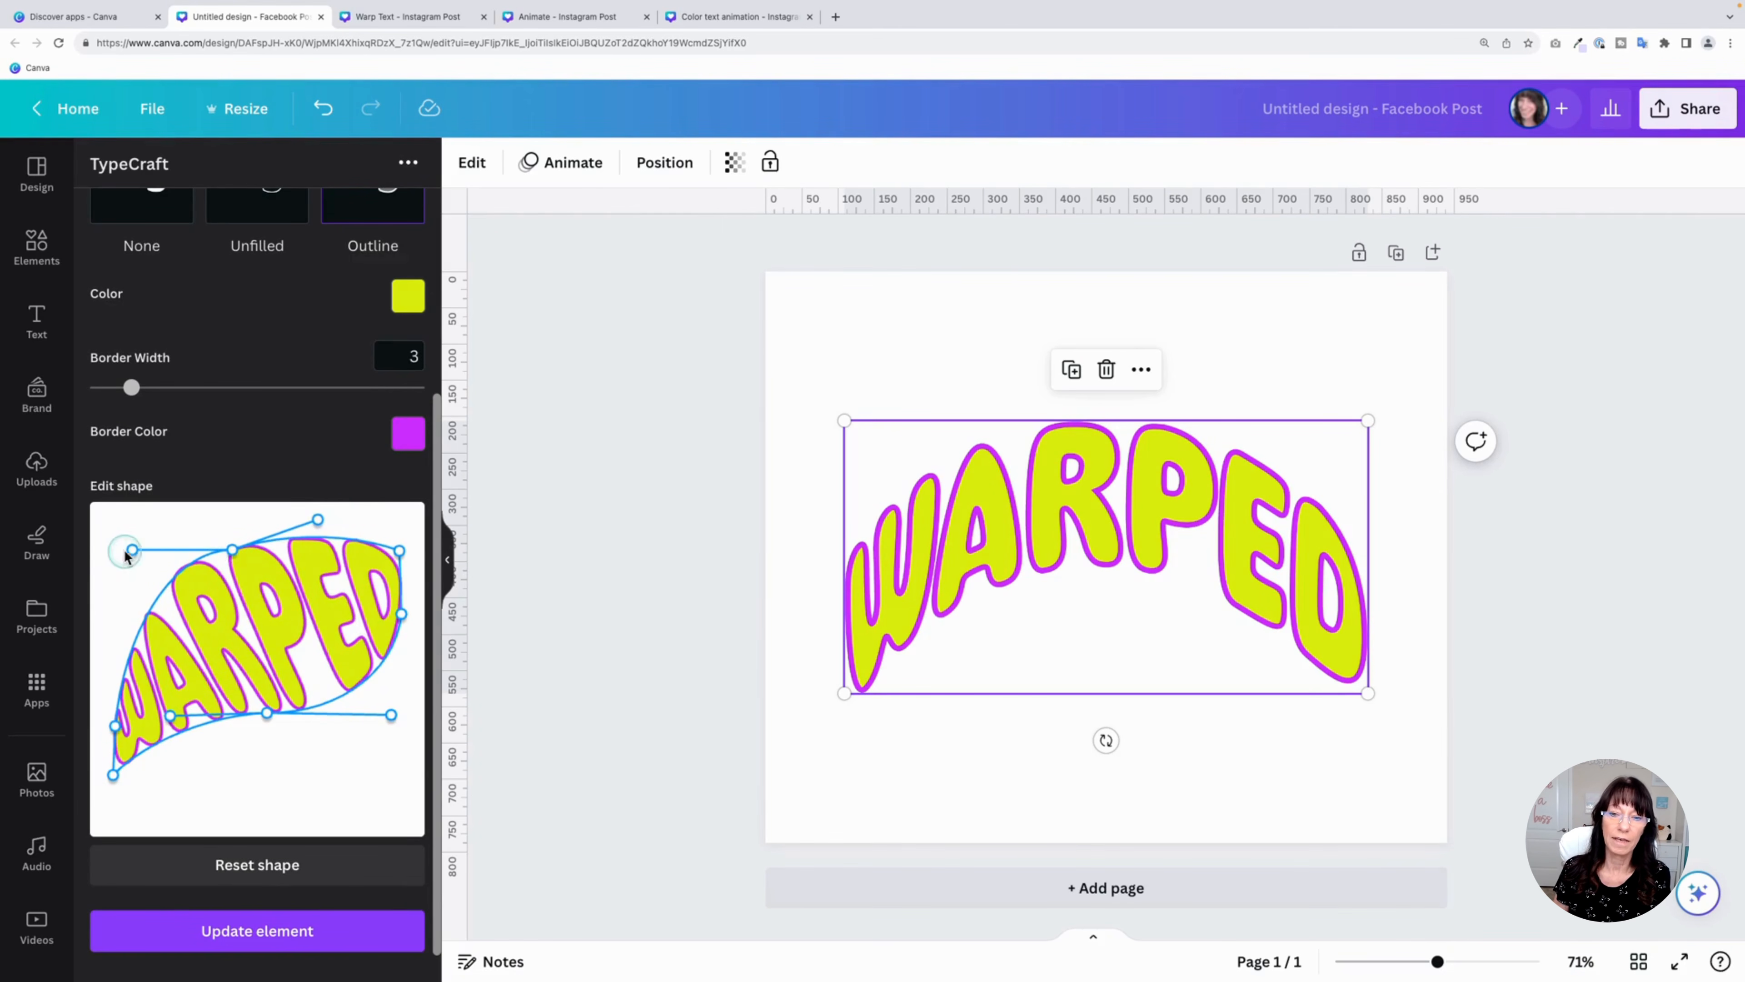
left_click_drag(127, 553, 146, 584)
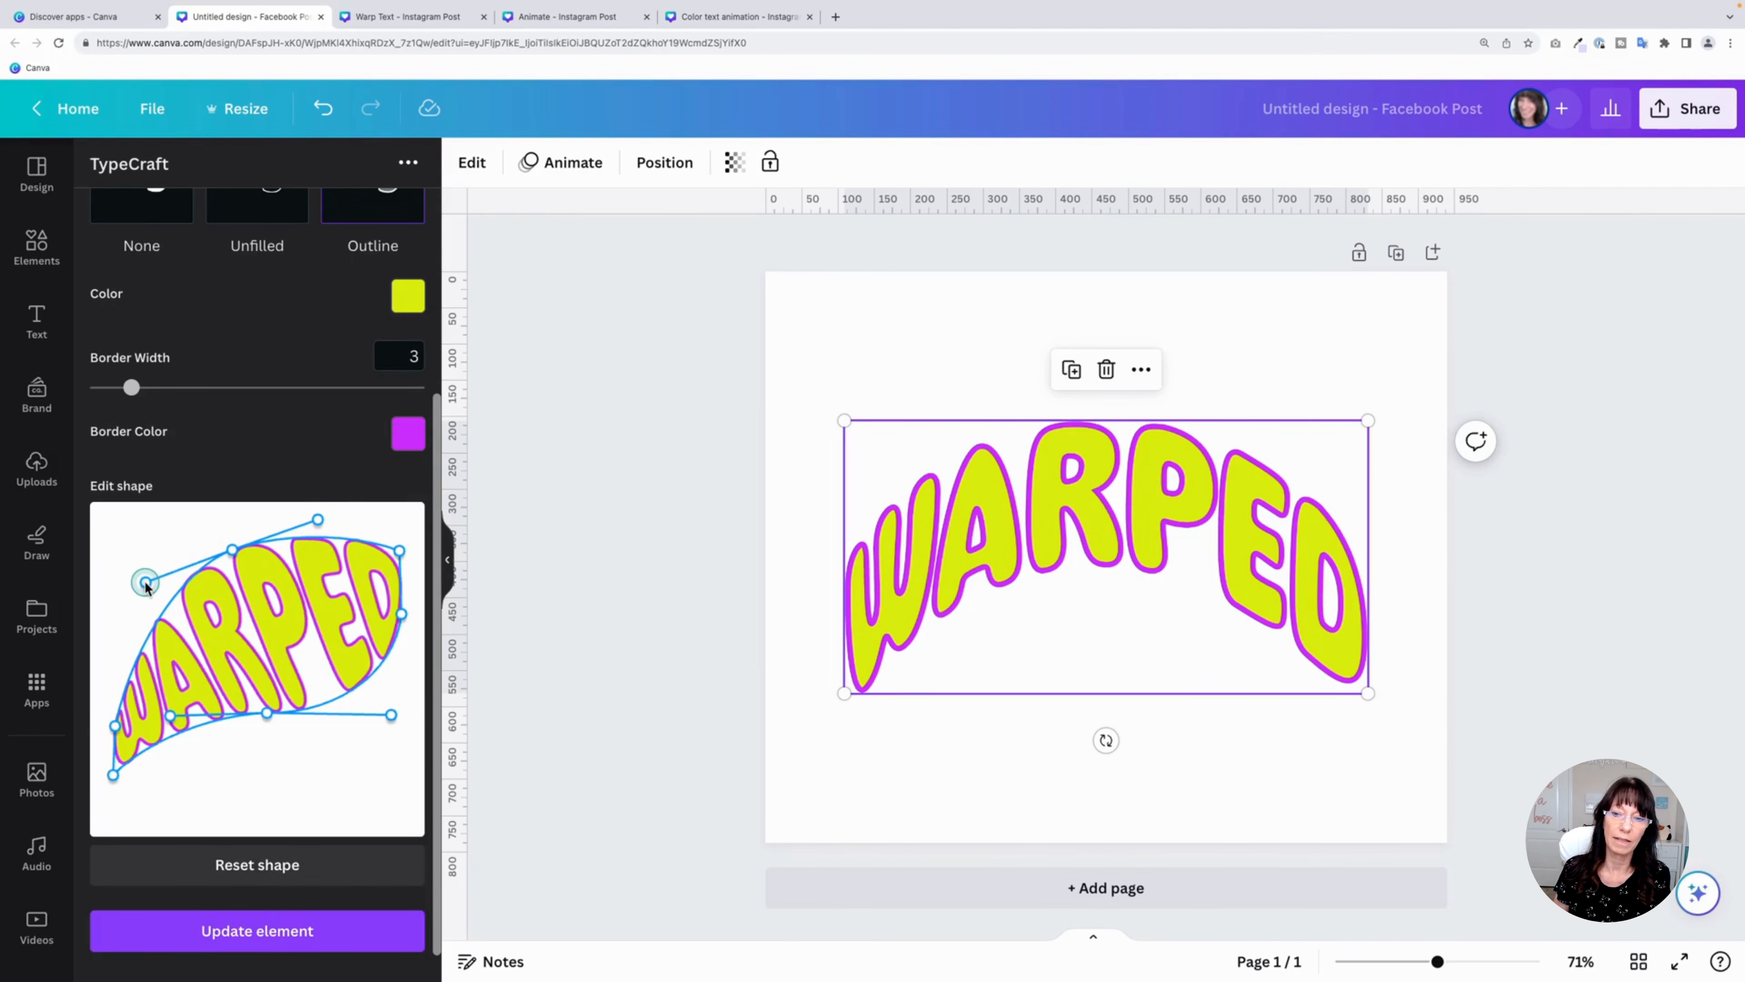
left_click_drag(317, 519, 353, 510)
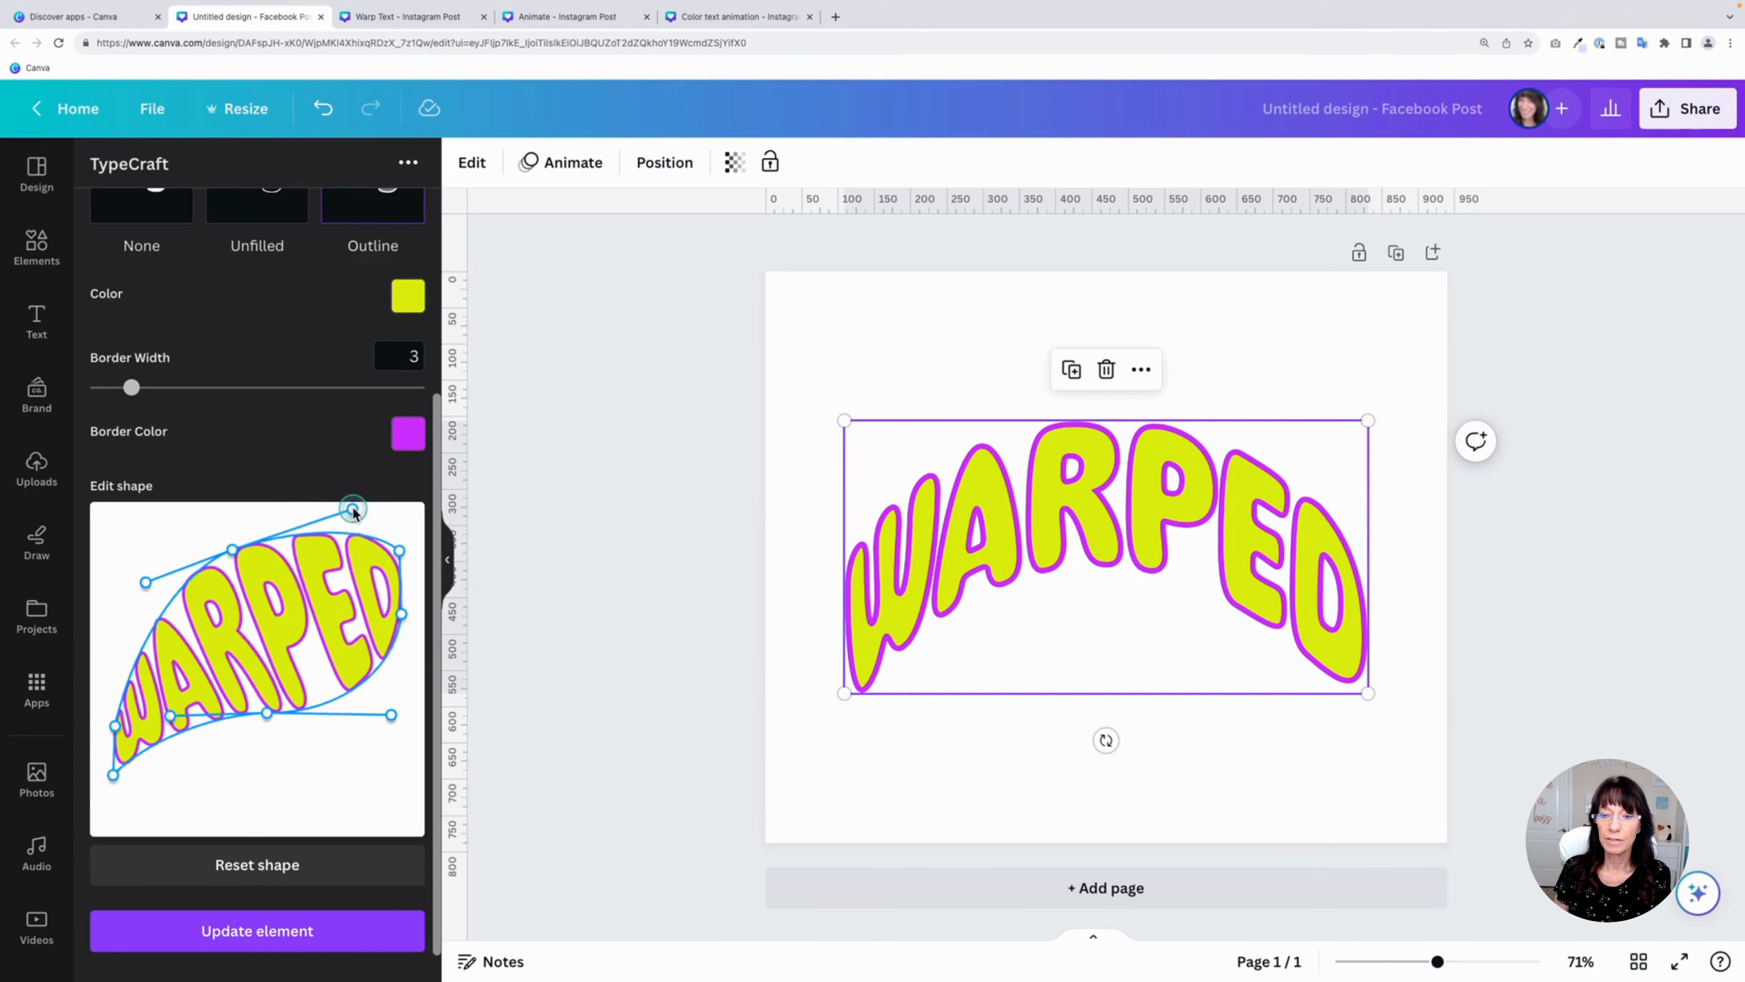
left_click_drag(267, 713, 195, 680)
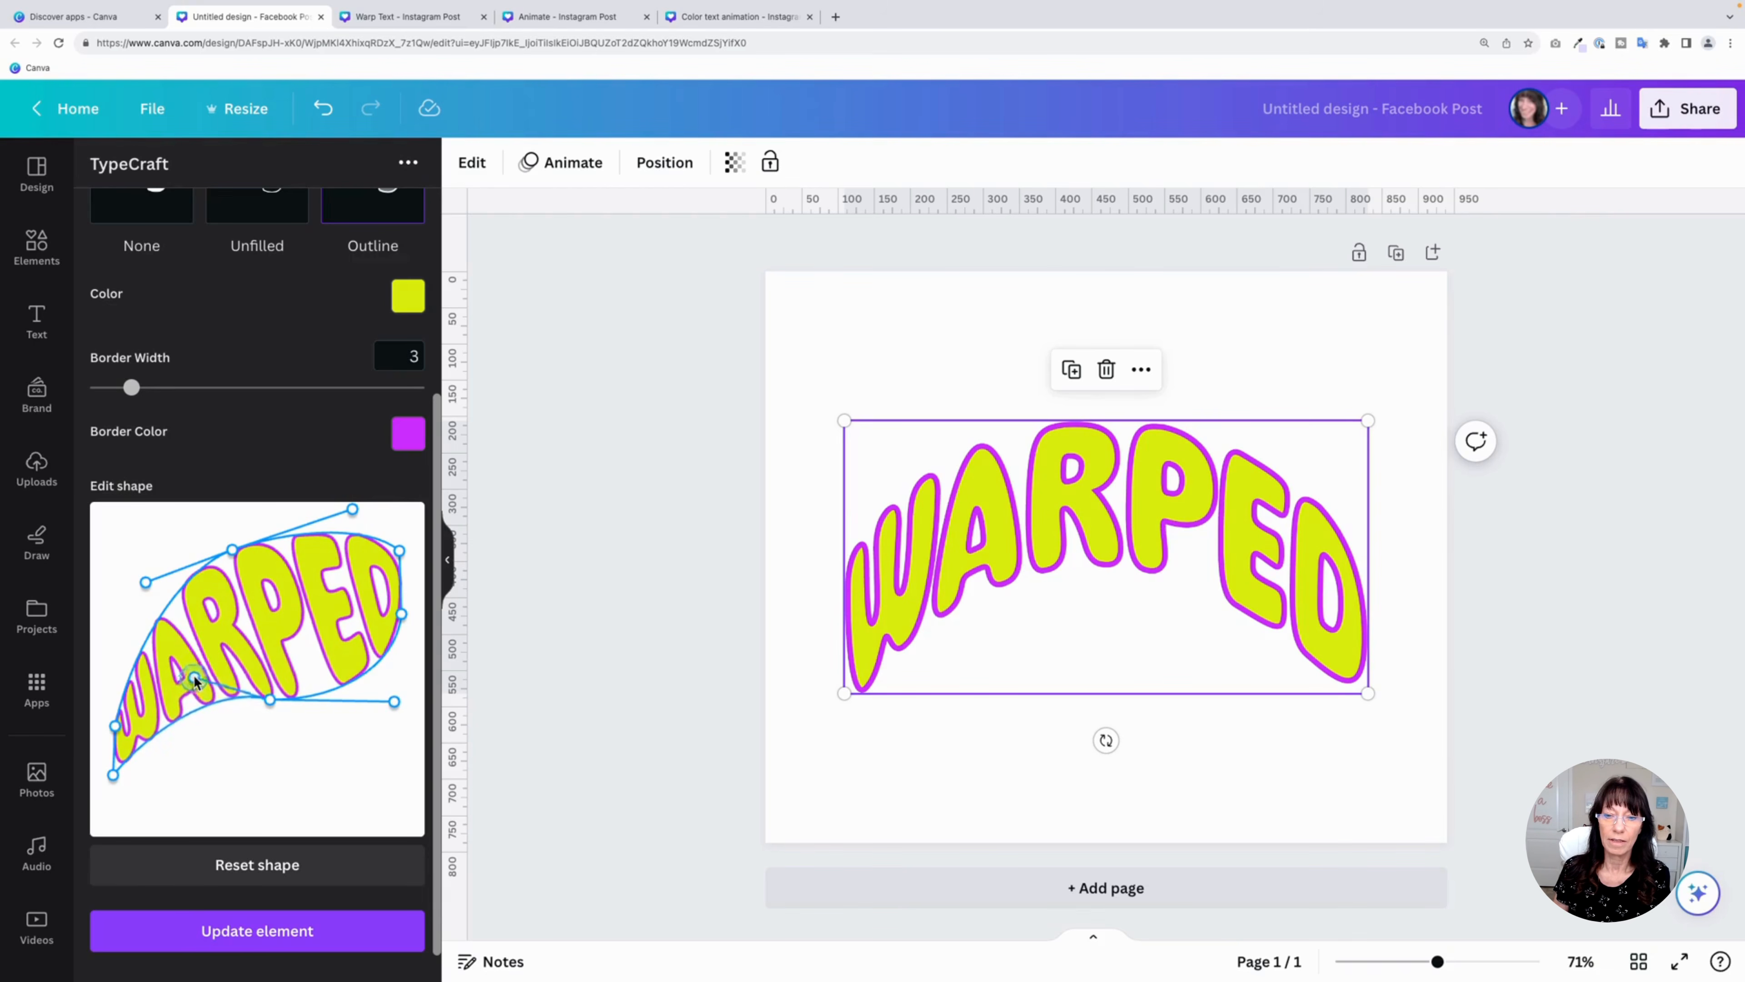
left_click_drag(394, 701, 408, 727)
left_click(283, 939)
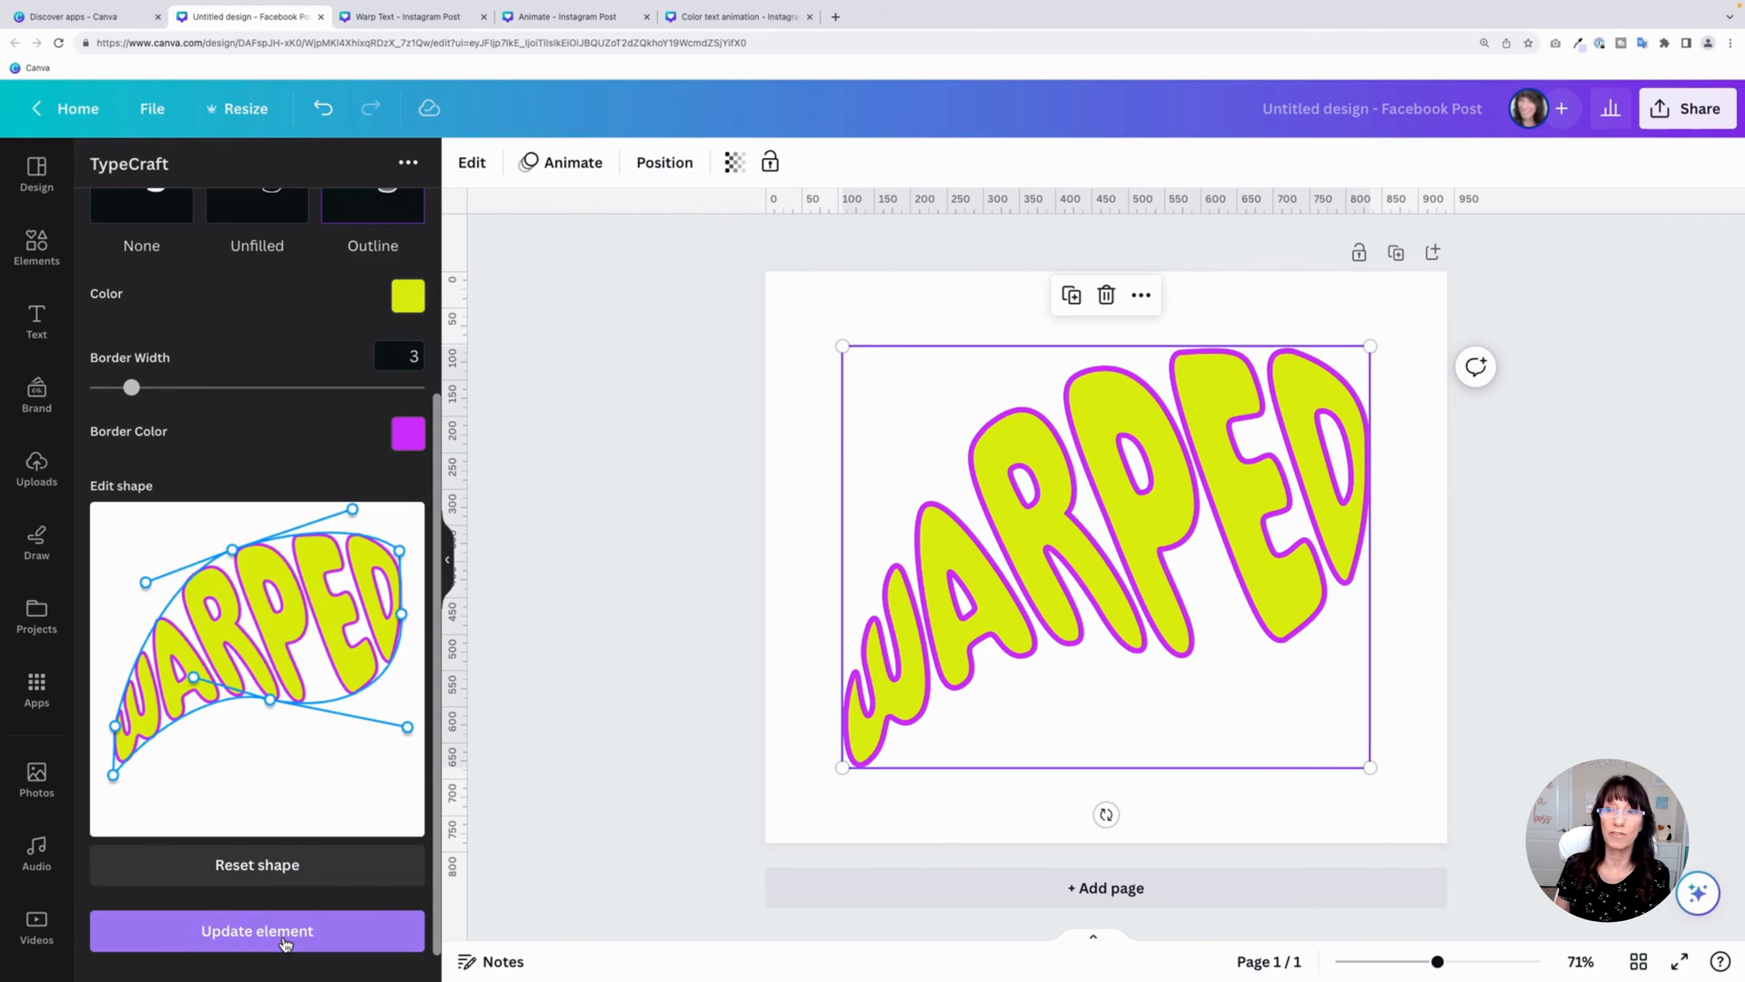
Switch to the Warp Text design and select the word WARP on page 1
left_click(411, 16)
left_click(682, 608)
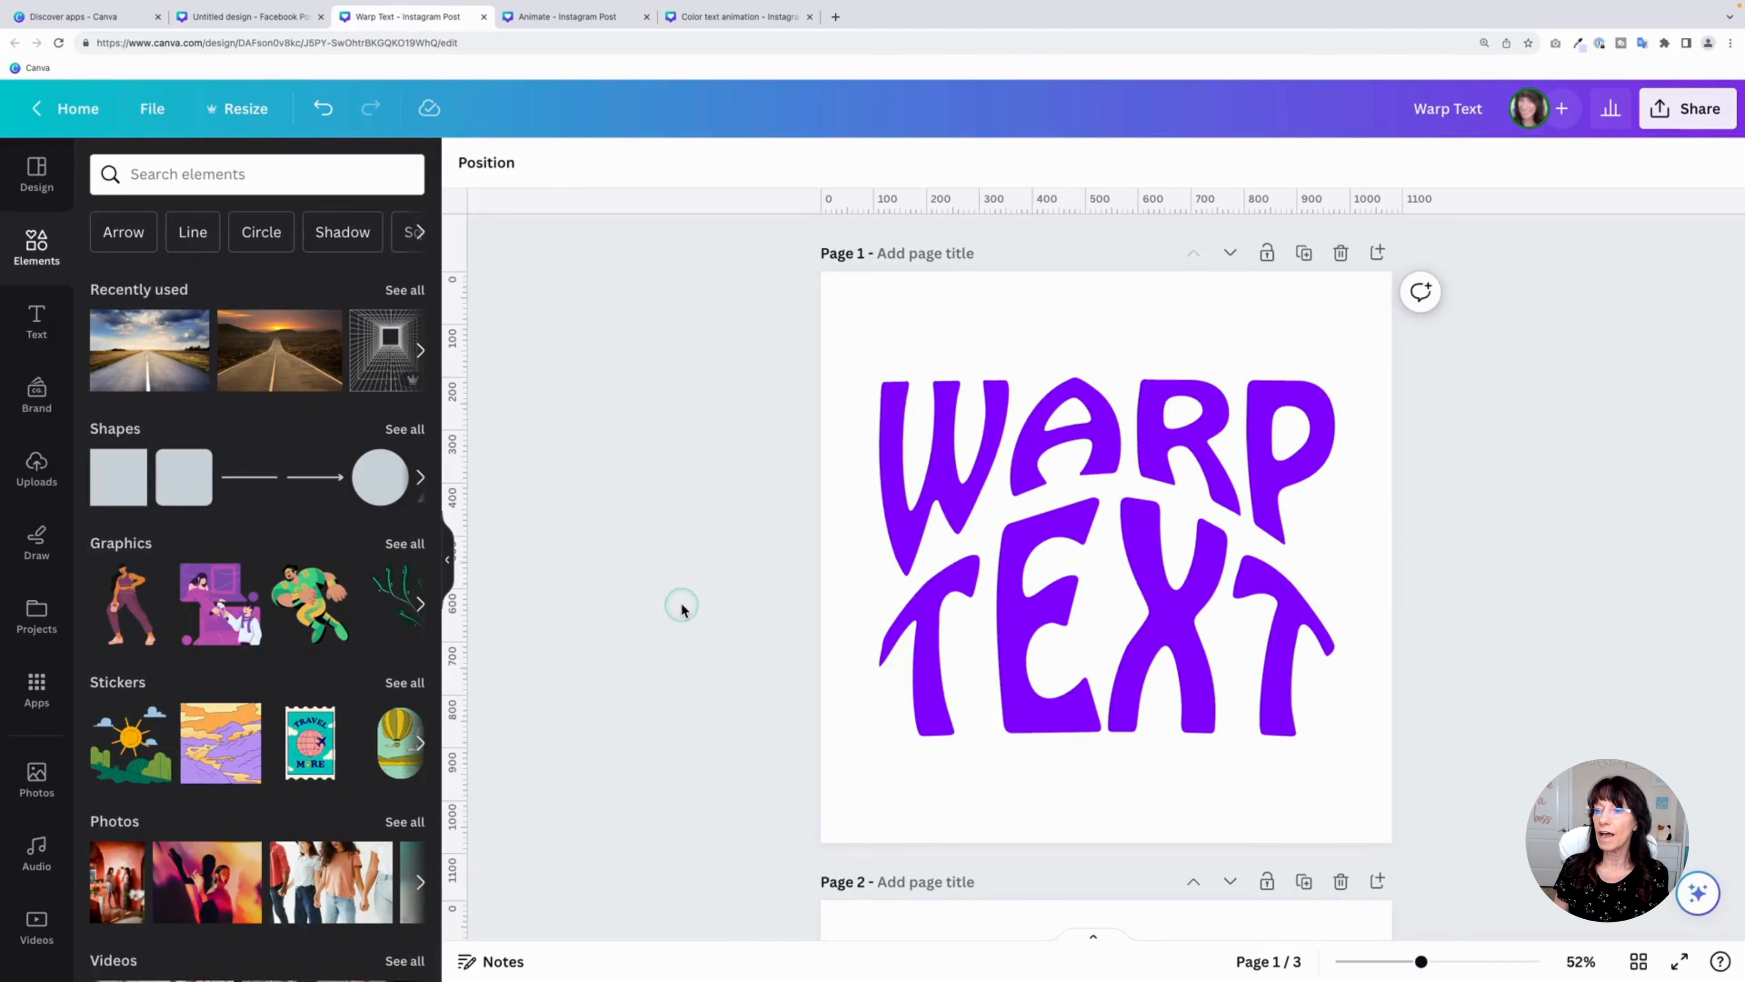
left_click(976, 404)
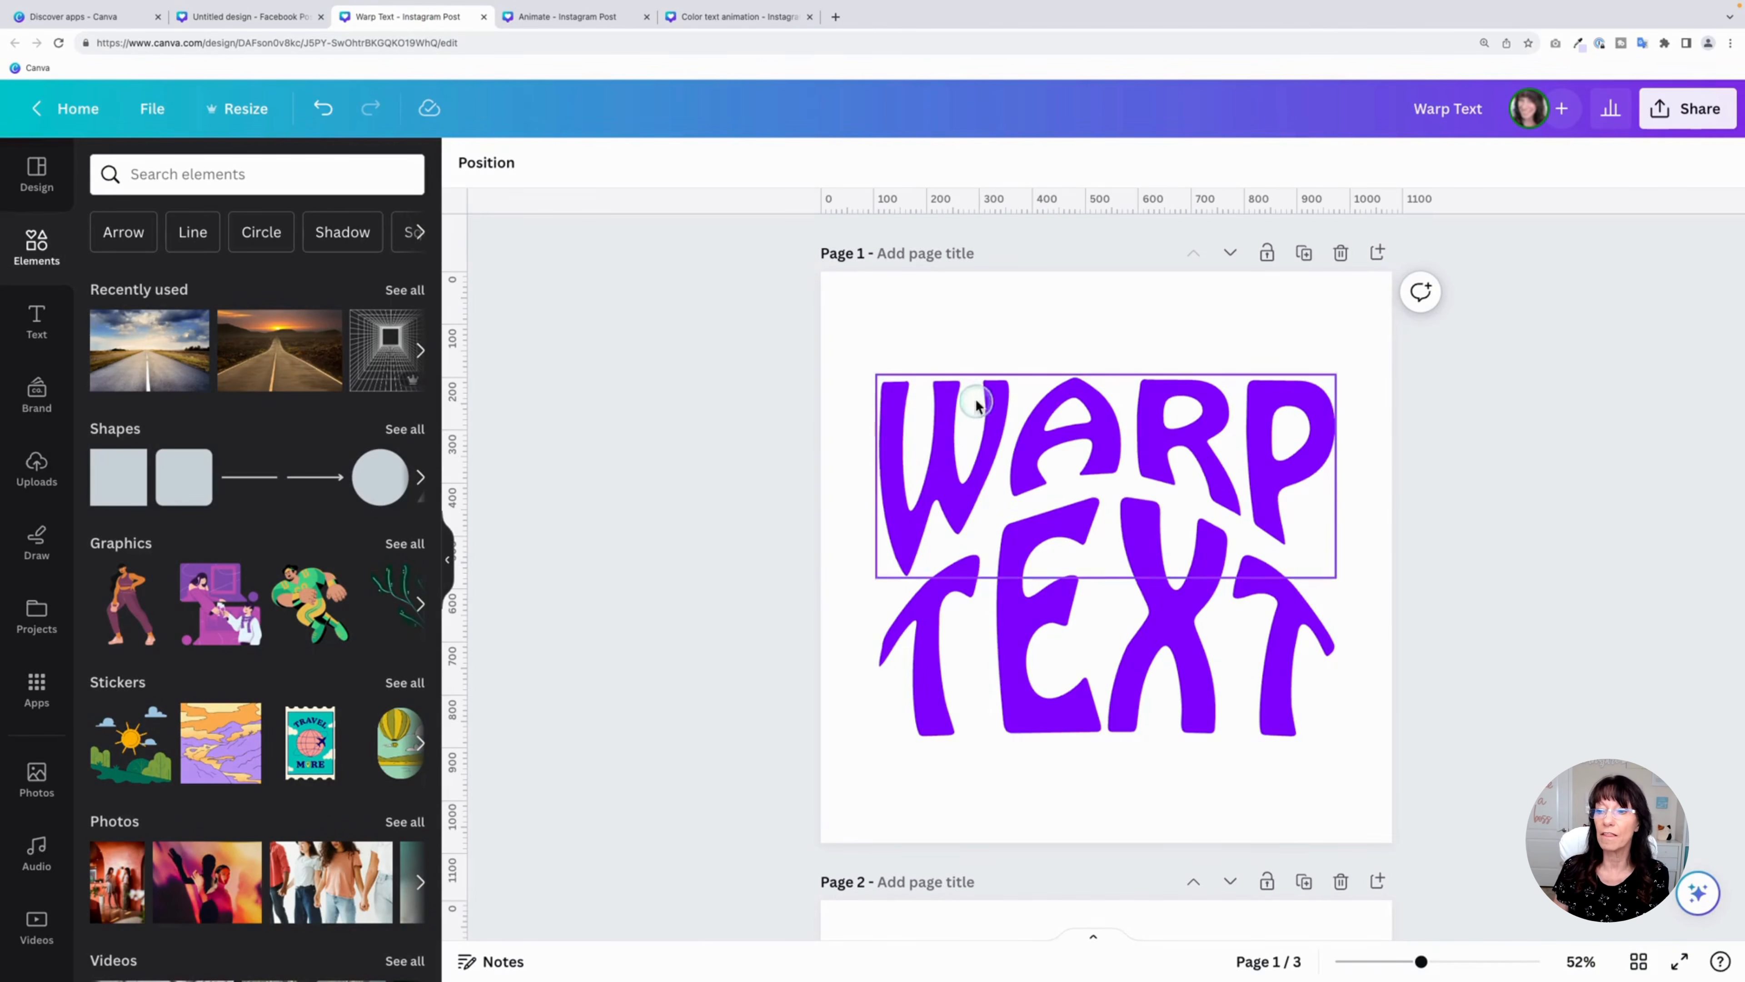
left_click(957, 408)
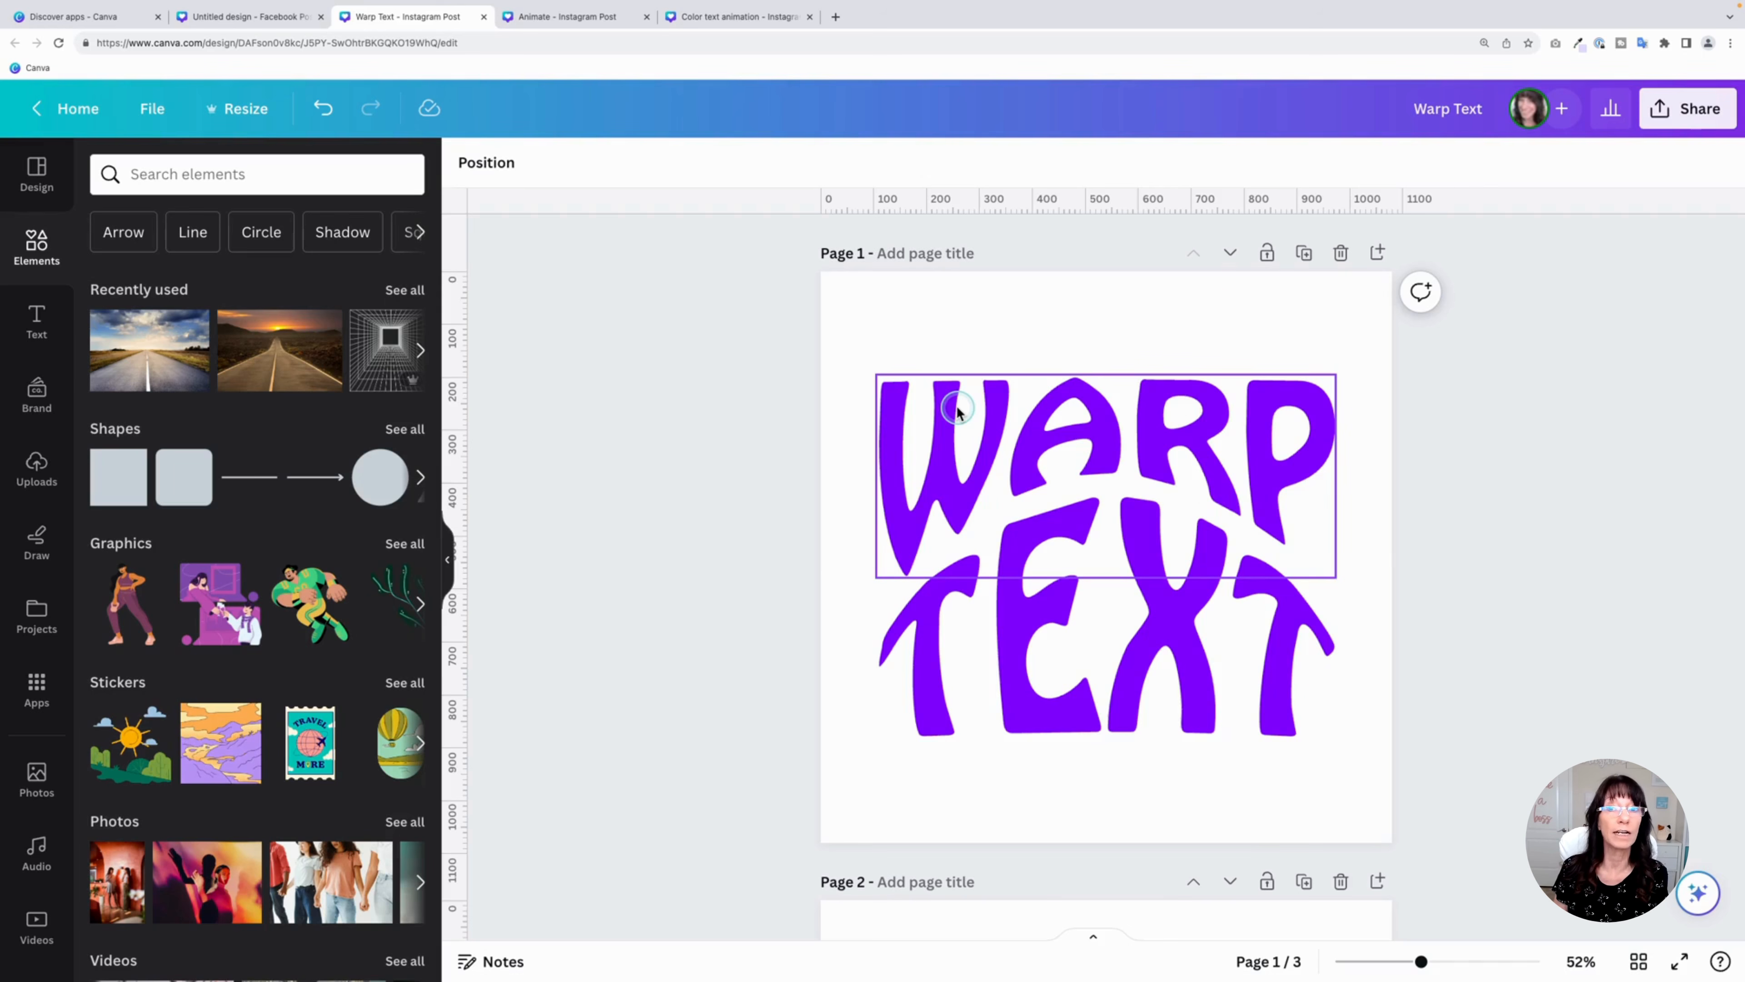
left_click(957, 407)
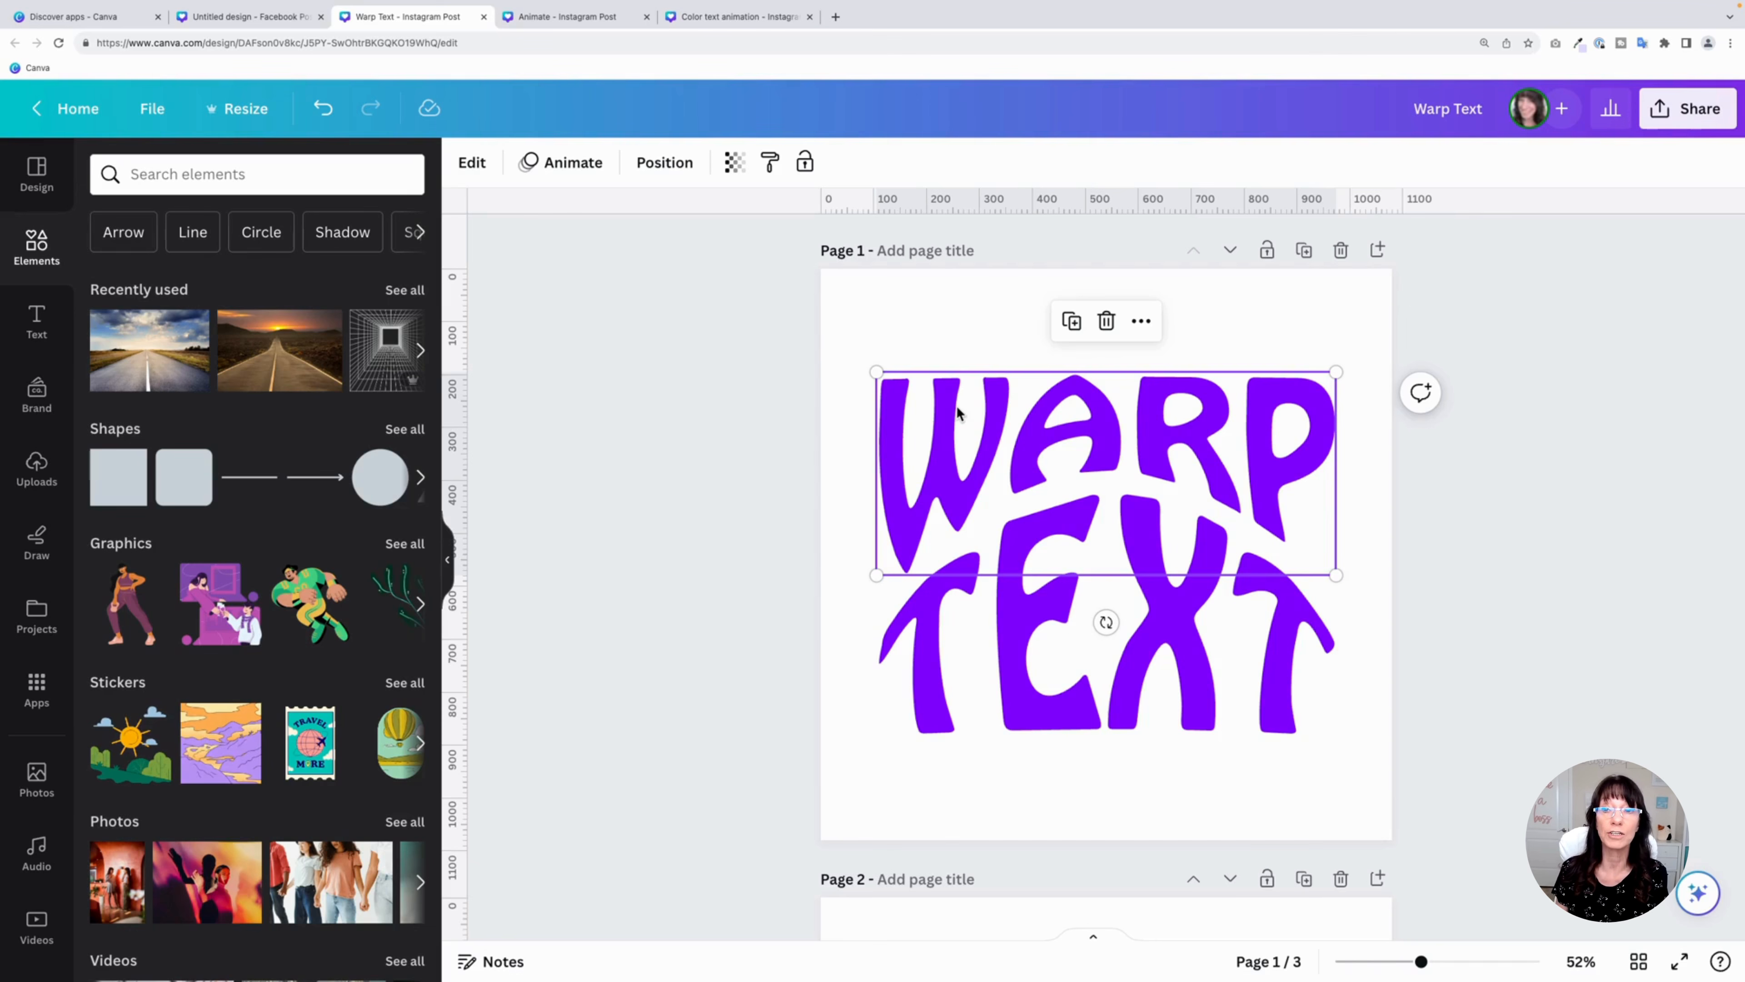
Return to the untitled Facebook post, extend the text to WARPED TEXT, and update the element on the page
left_click(266, 28)
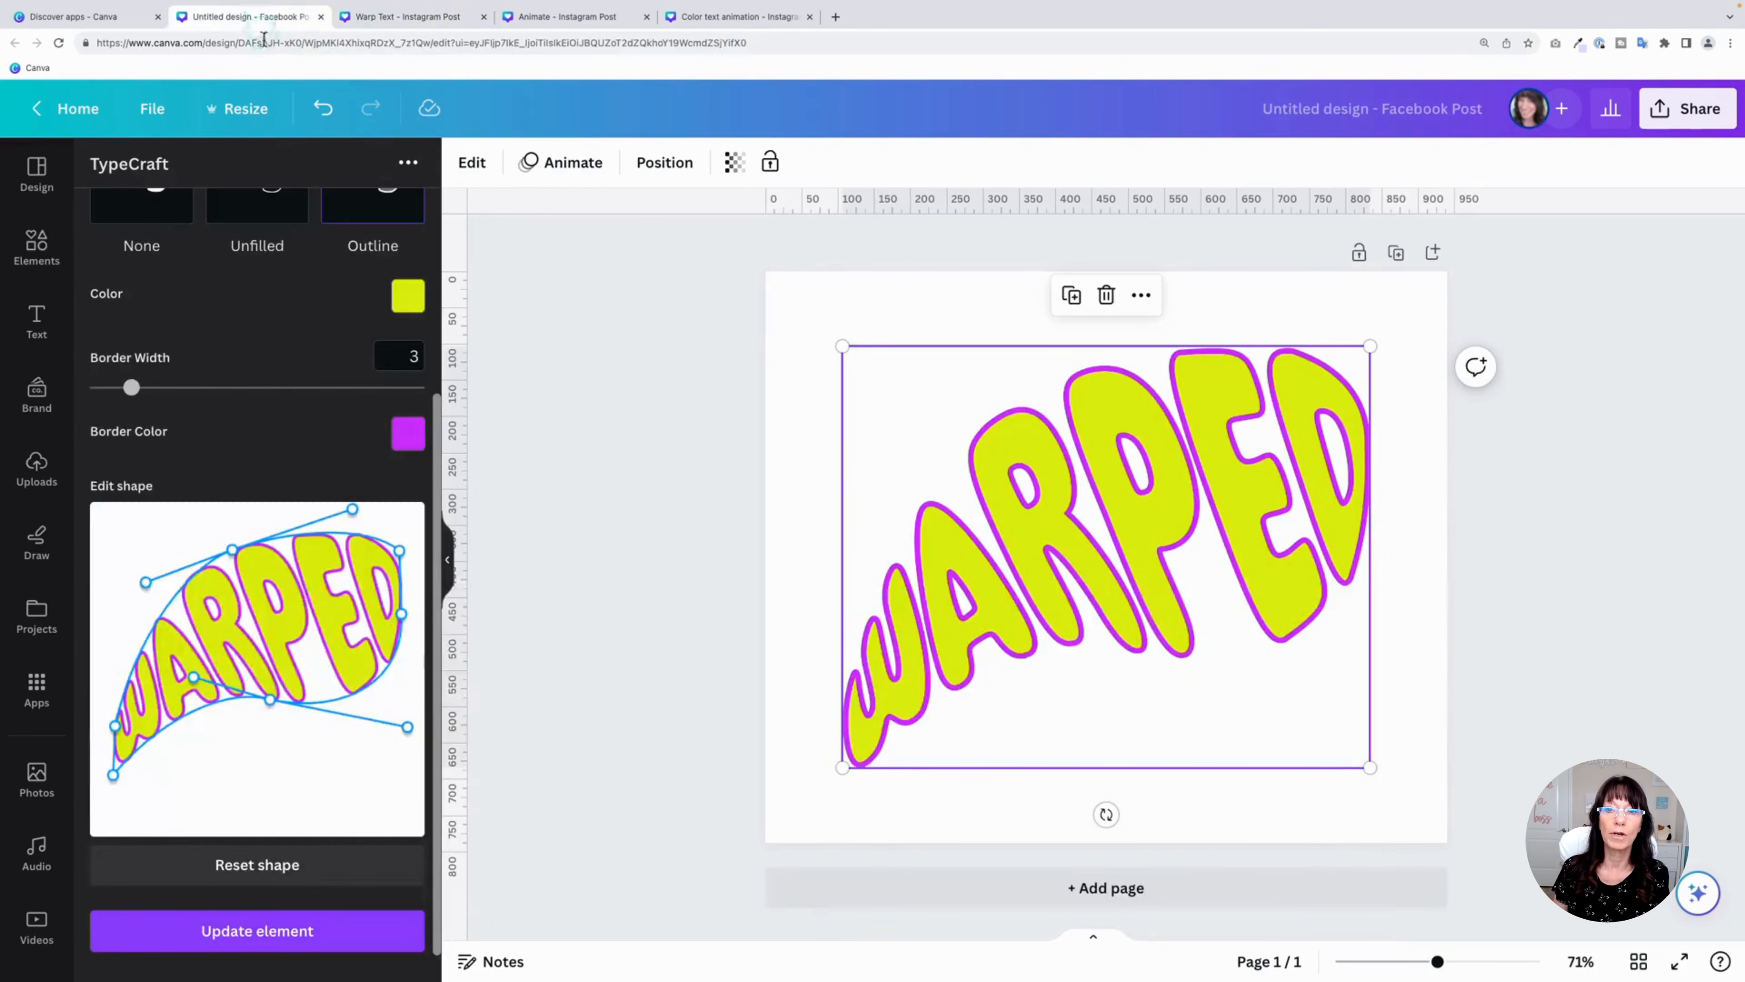
scroll(306, 474, "up", 4)
left_click(219, 252)
left_click(222, 241)
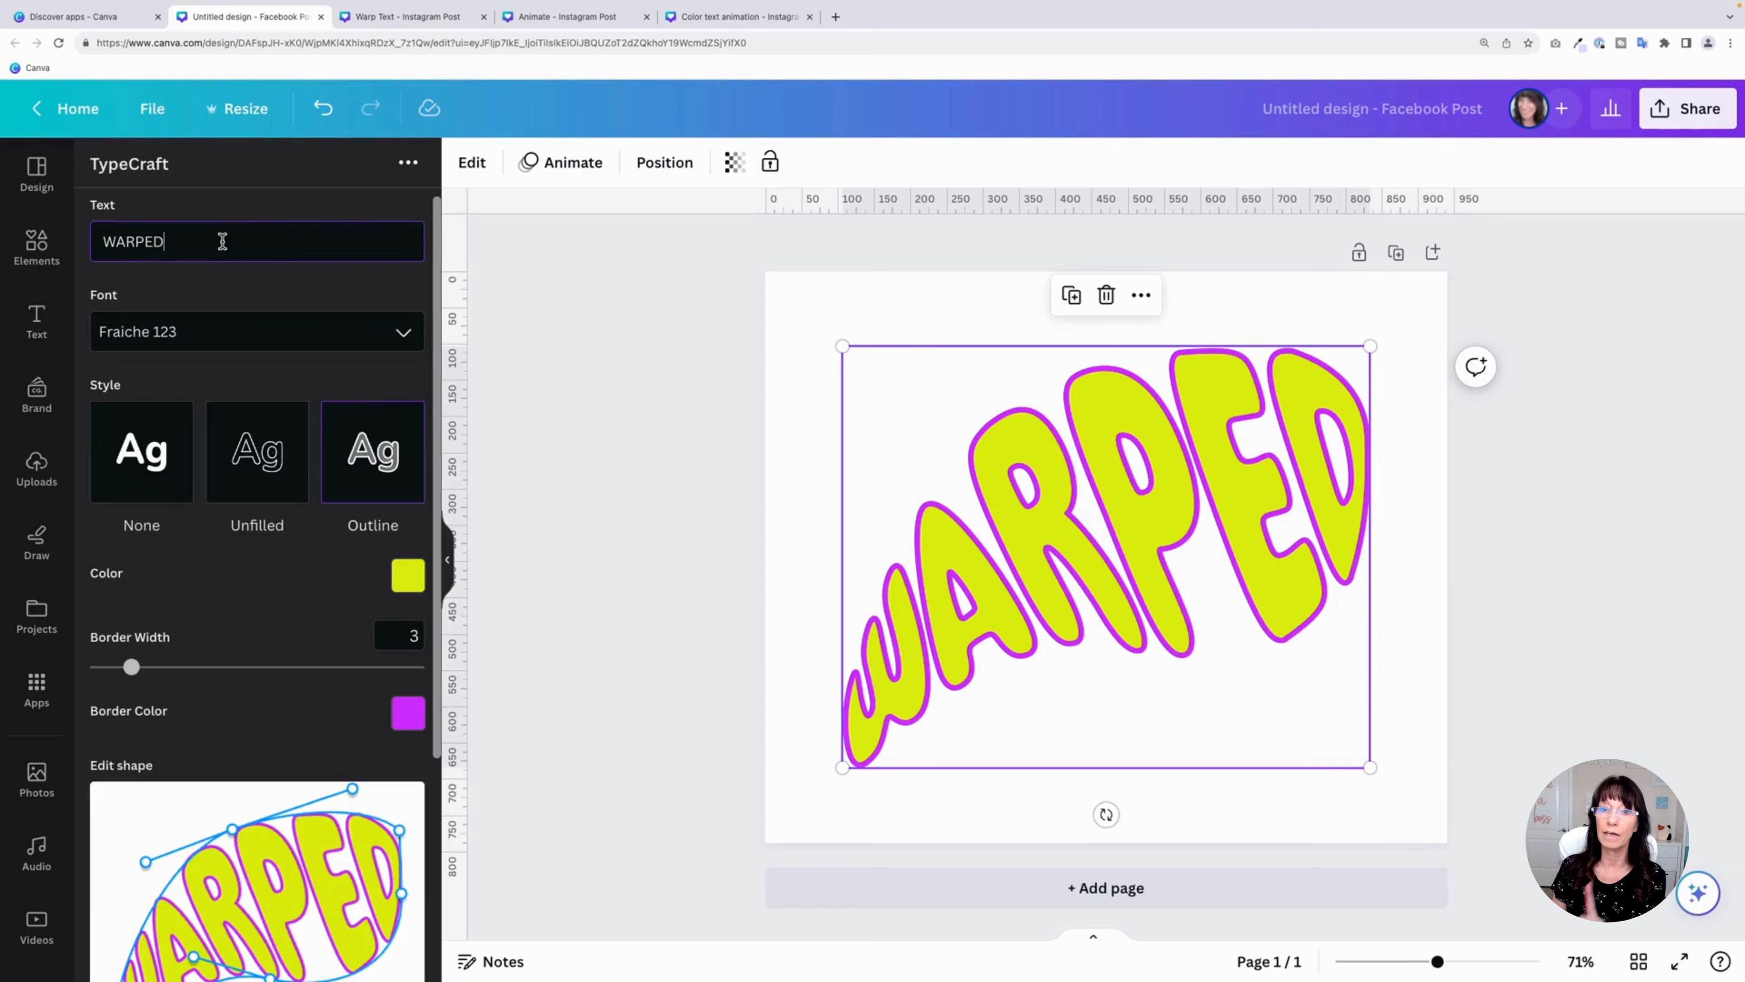
left_click(221, 252)
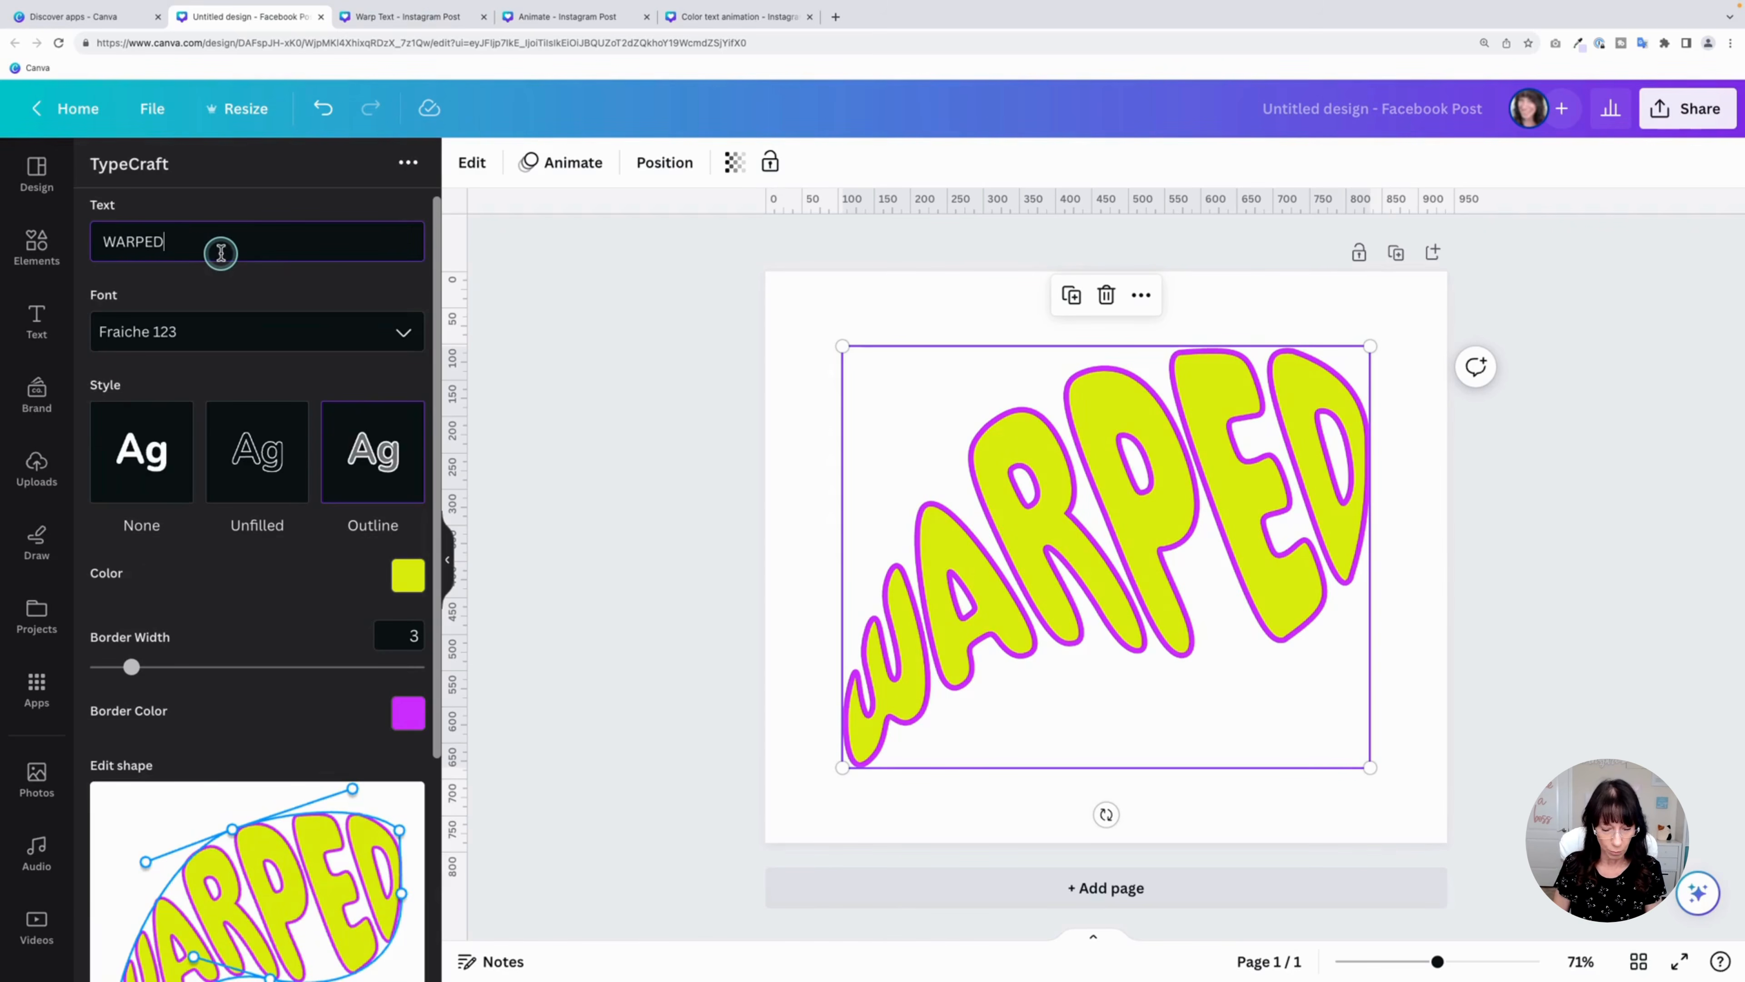
type("TEXT")
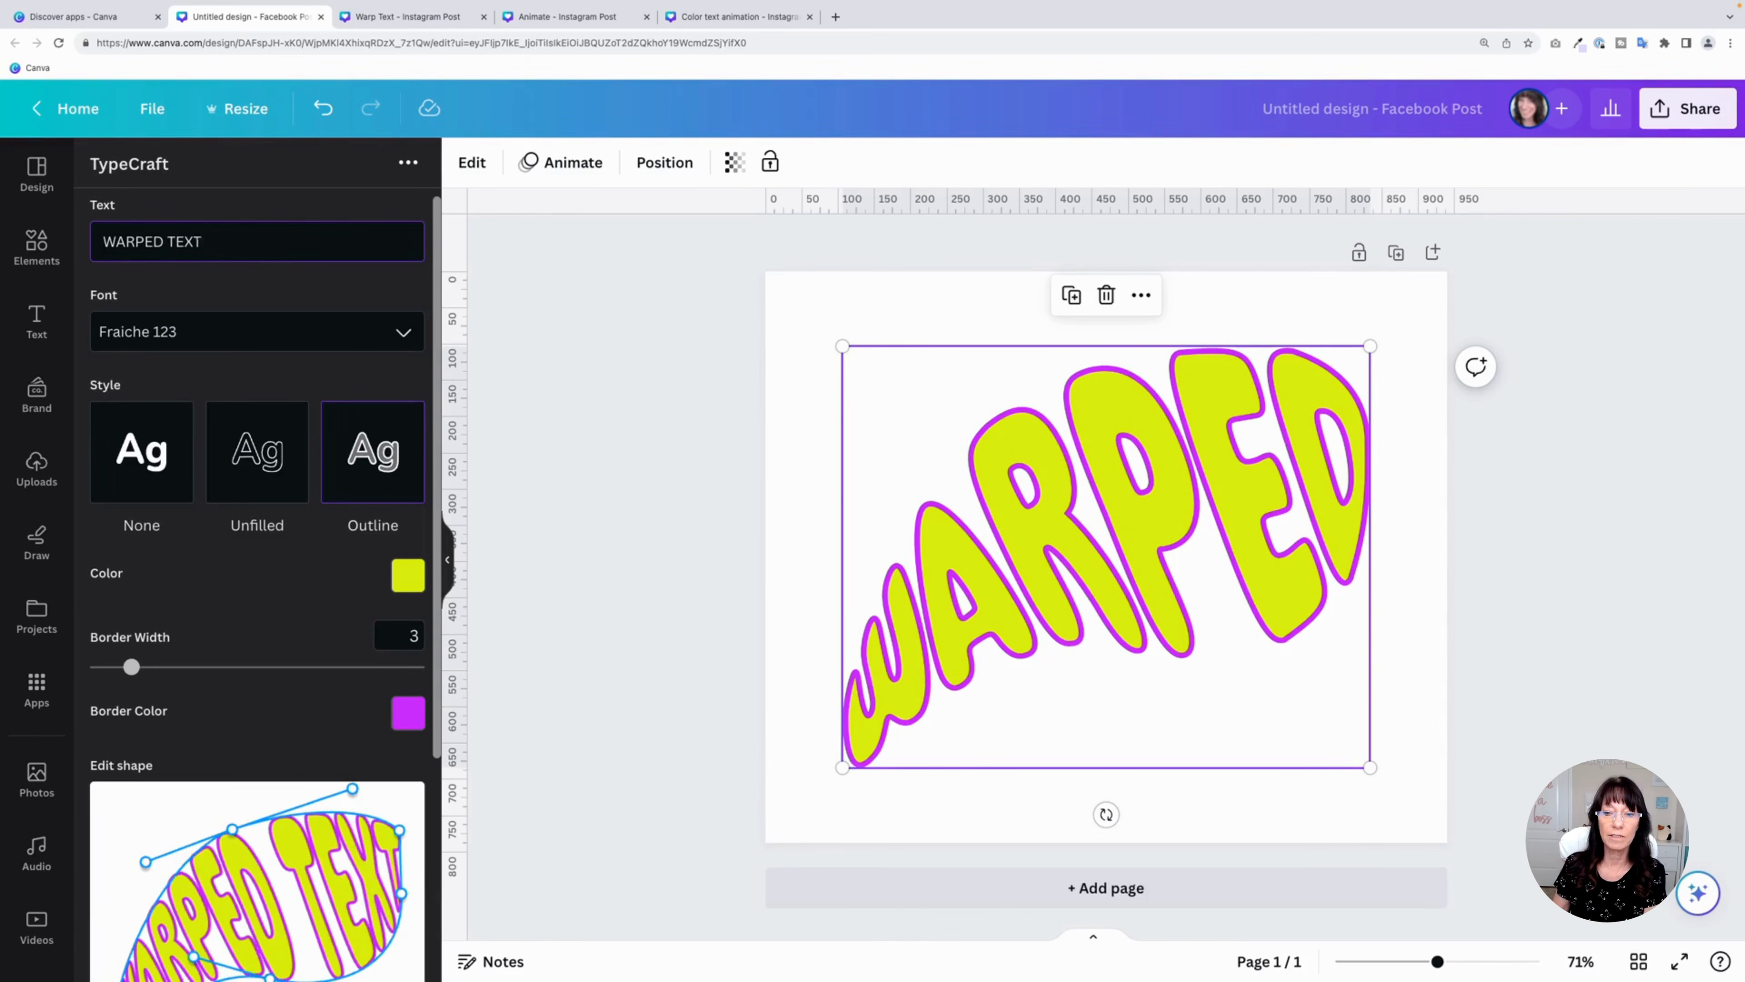
scroll(281, 880, "down", 5)
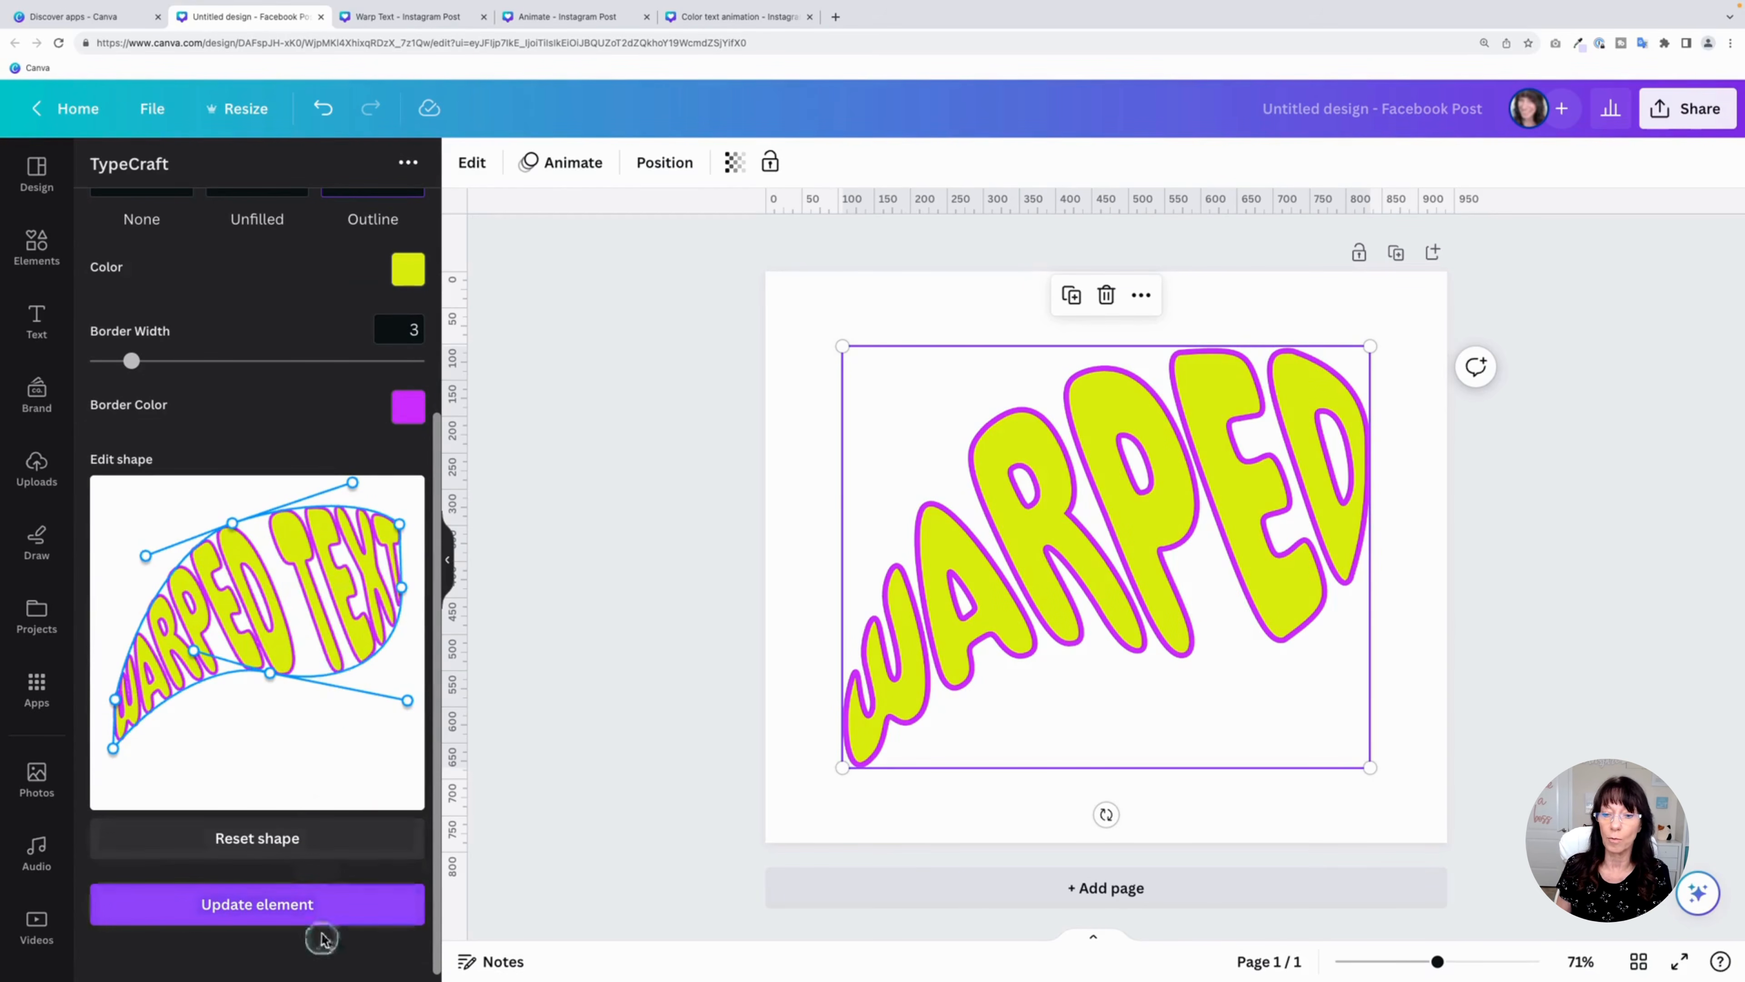
left_click(326, 911)
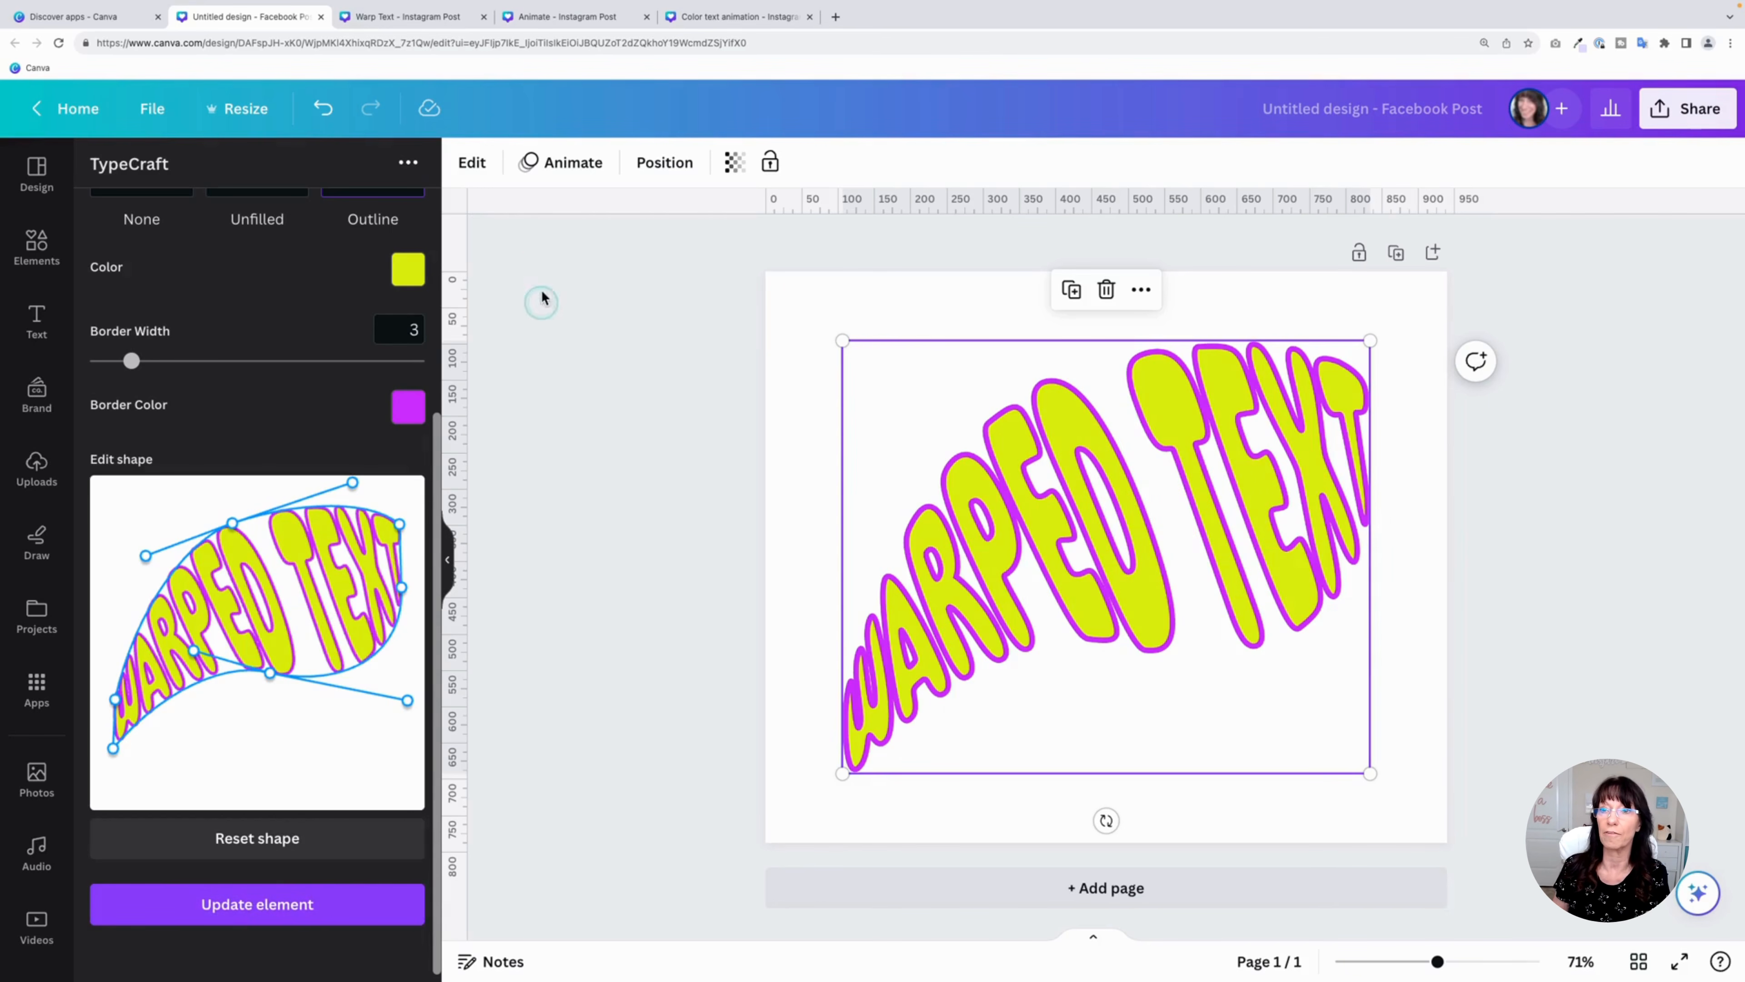
Switch back to the Warp Text design and examine the shape points of the WARP element in TypeCraft
left_click(459, 18)
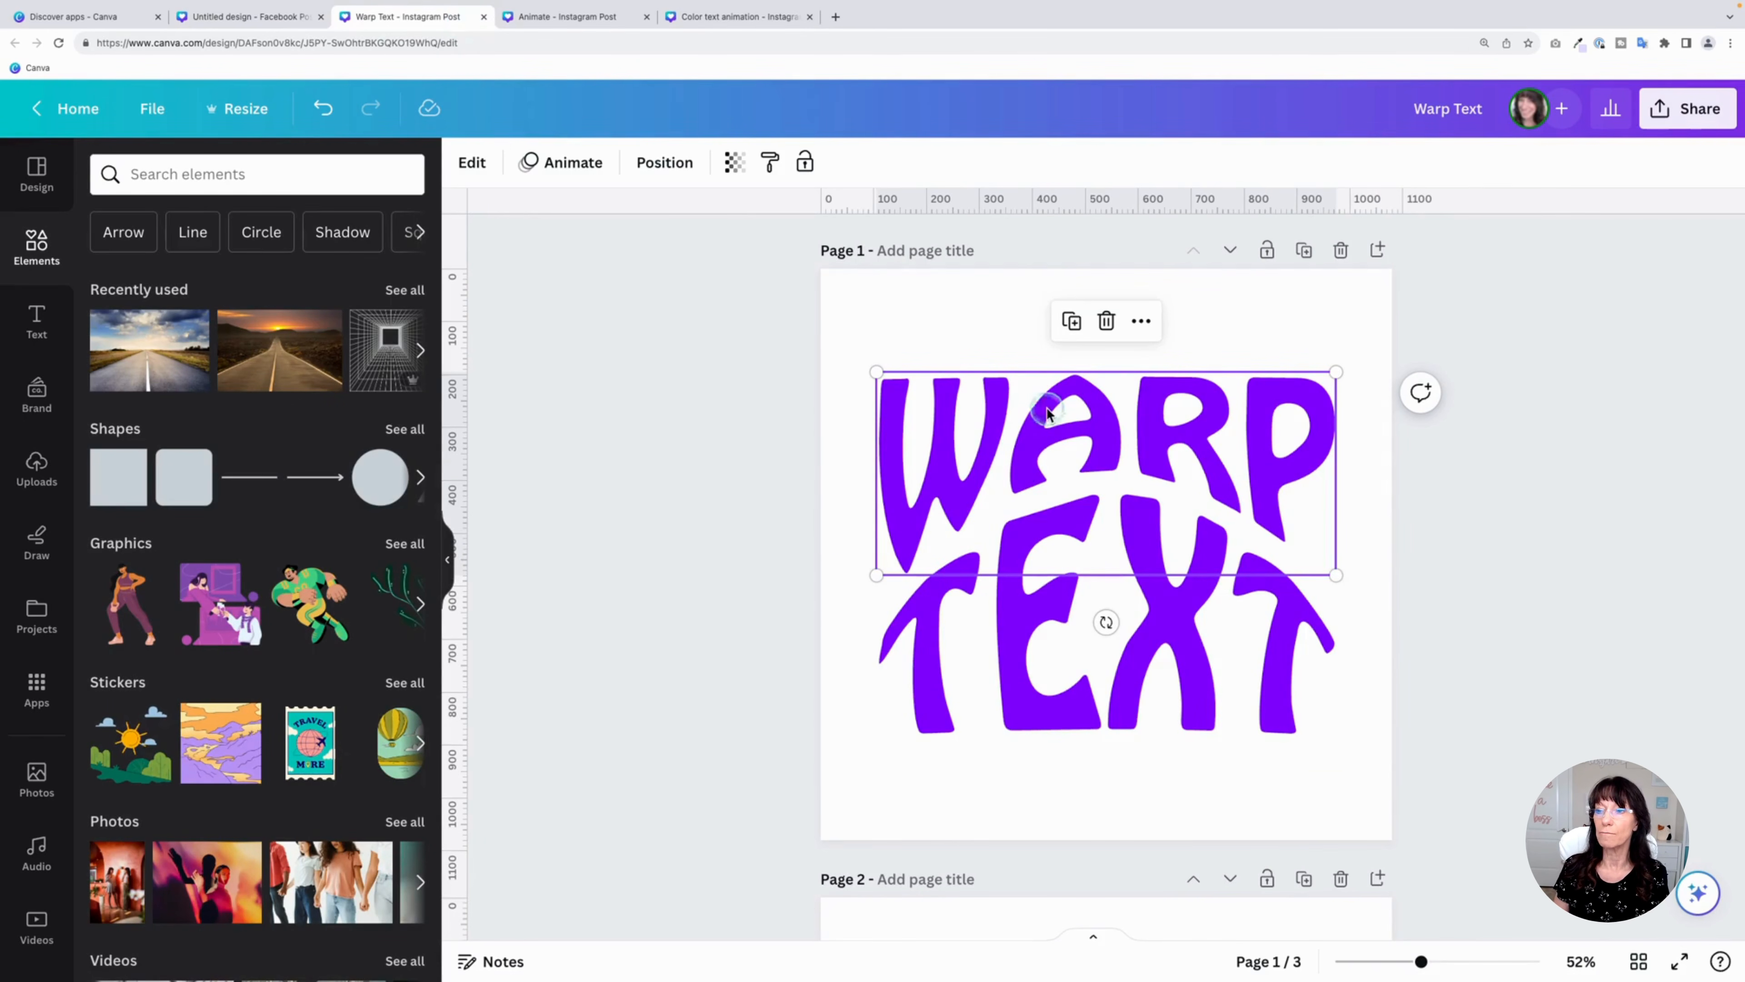
left_click(481, 174)
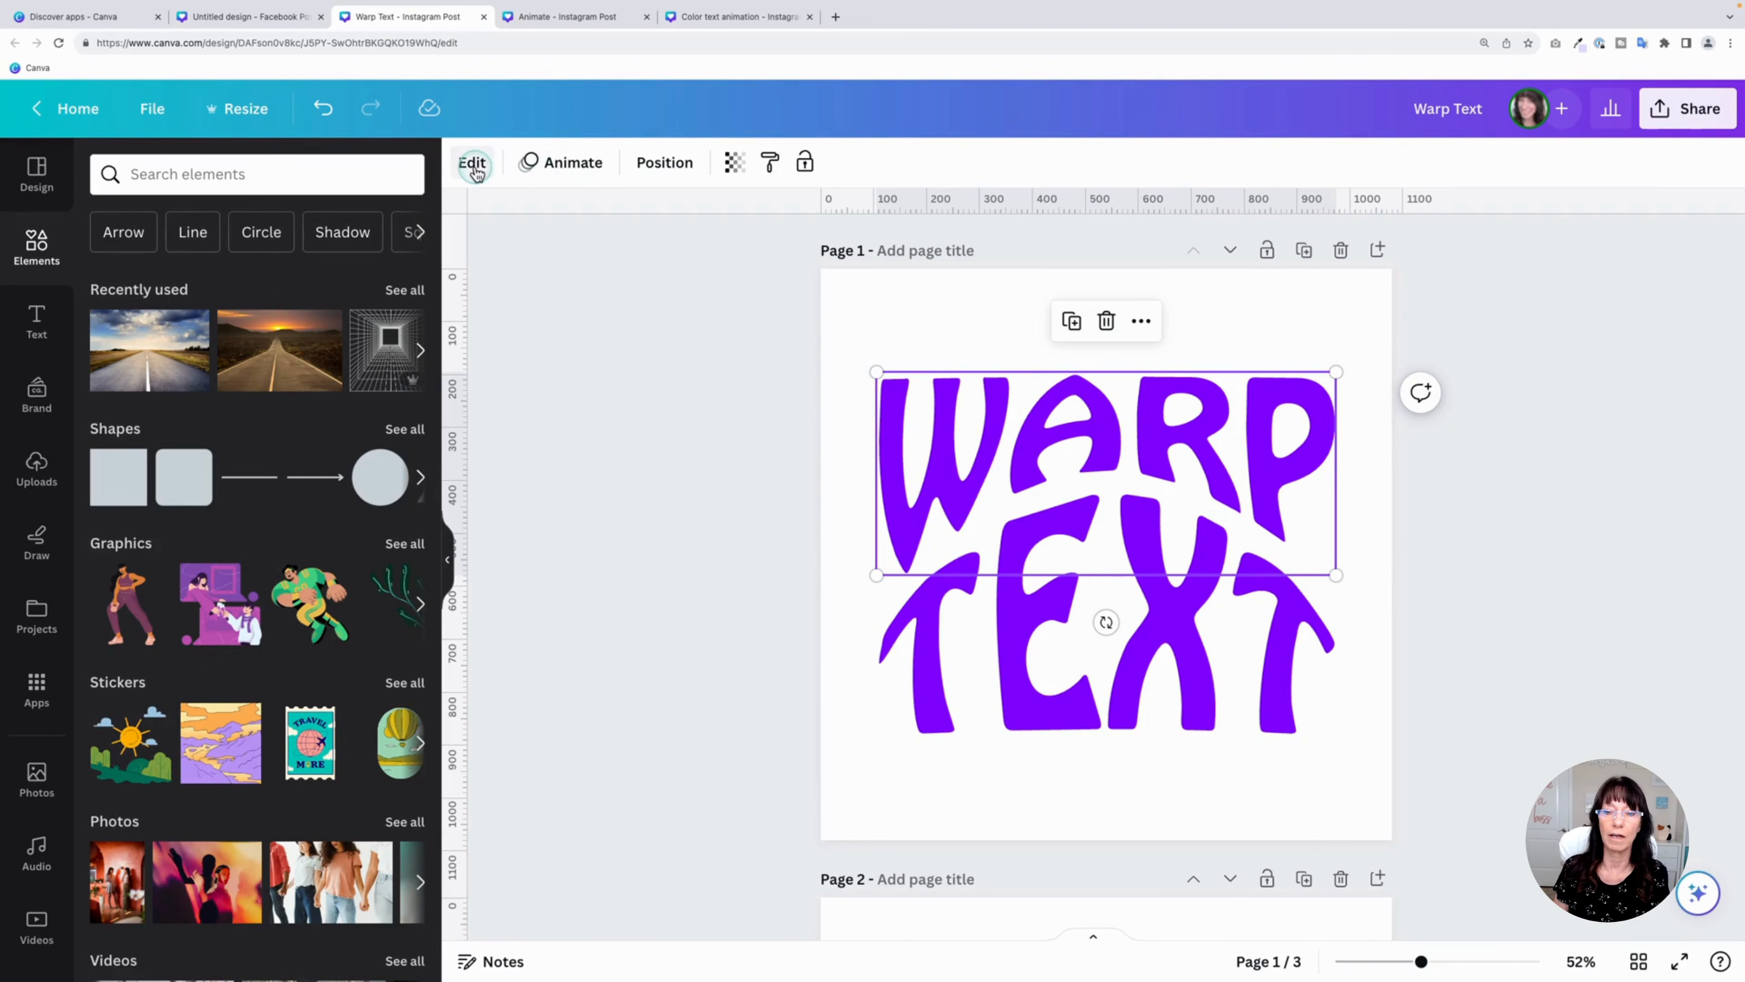
left_click(303, 610)
scroll(303, 610, "down", 3)
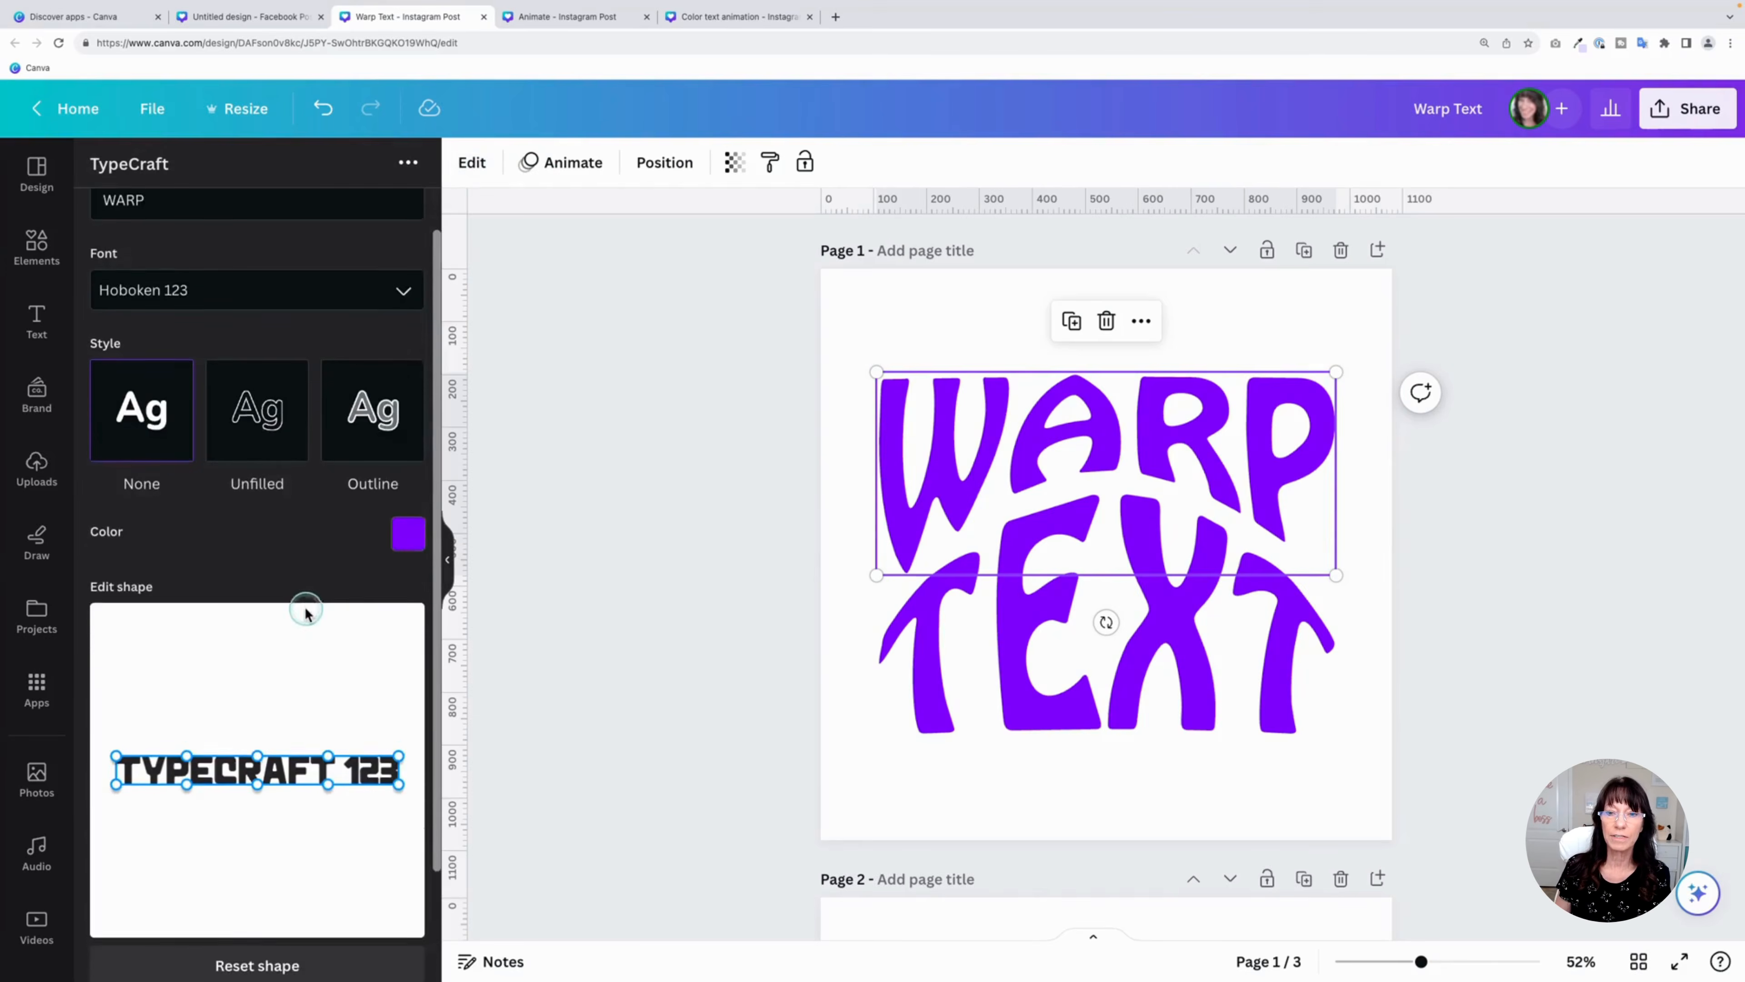
left_click(188, 710)
left_click(239, 664)
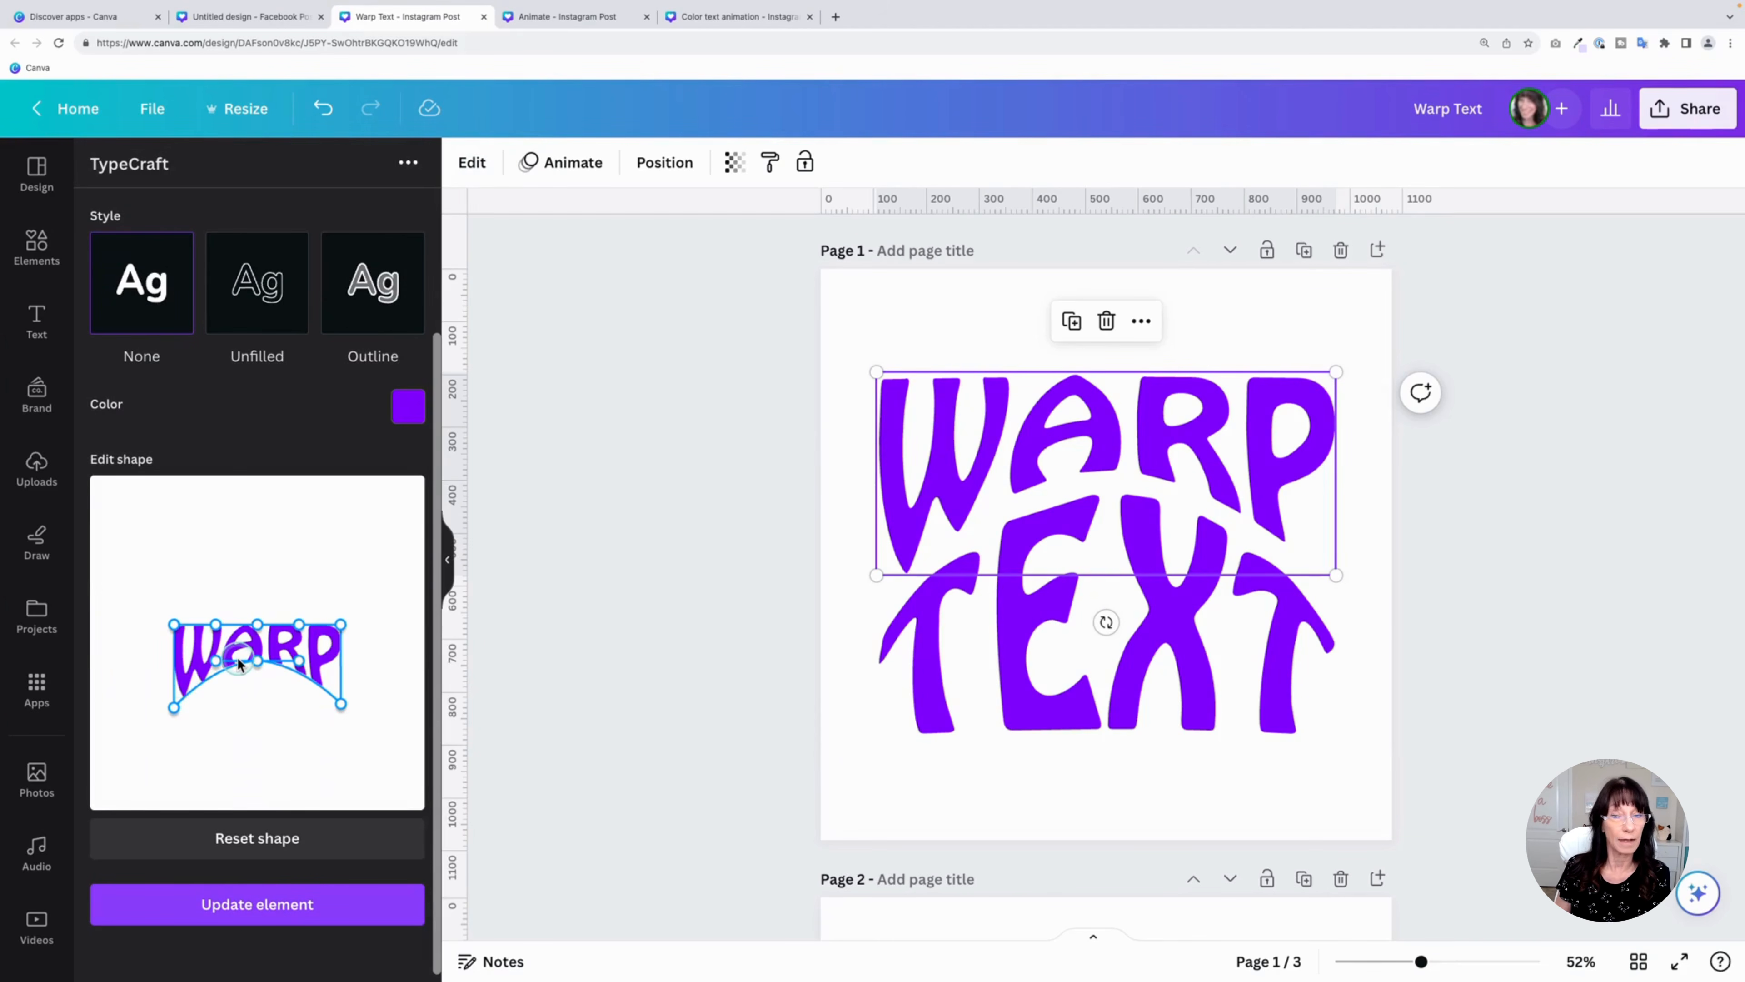
Select the TEXT and WARP elements in turn to compare how TEXT's upper arch fits under WARP's lower curve
left_click(1034, 677)
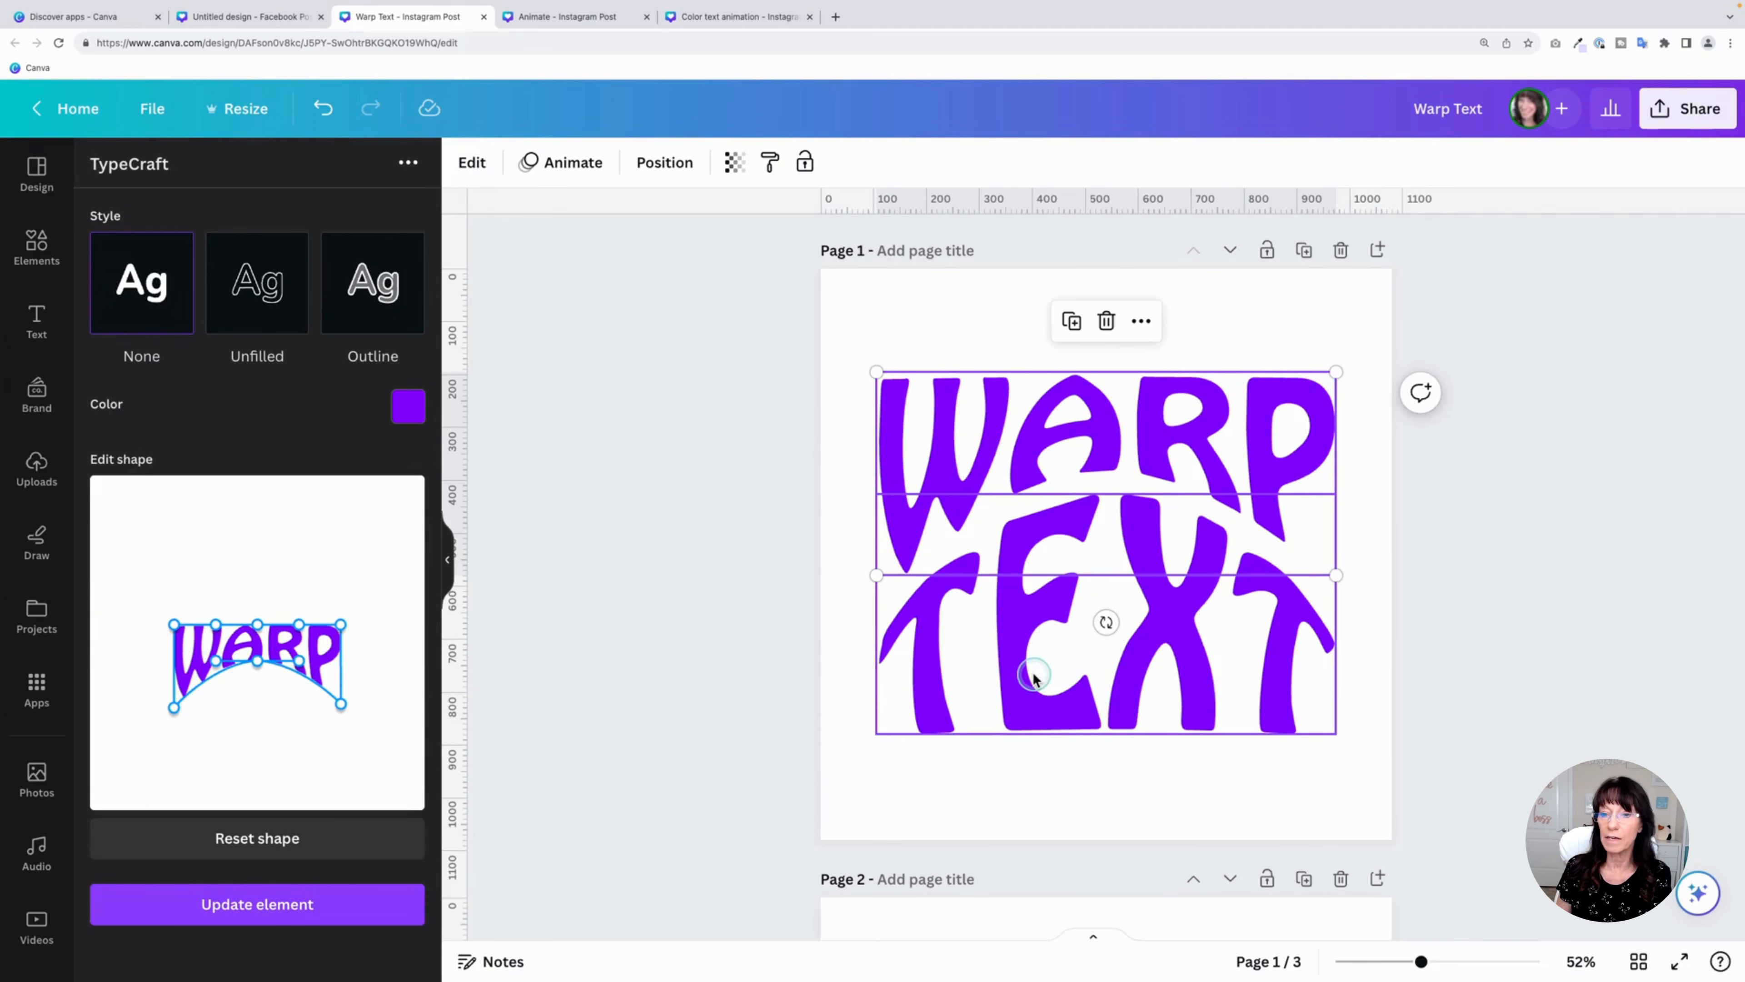
left_click(1034, 677)
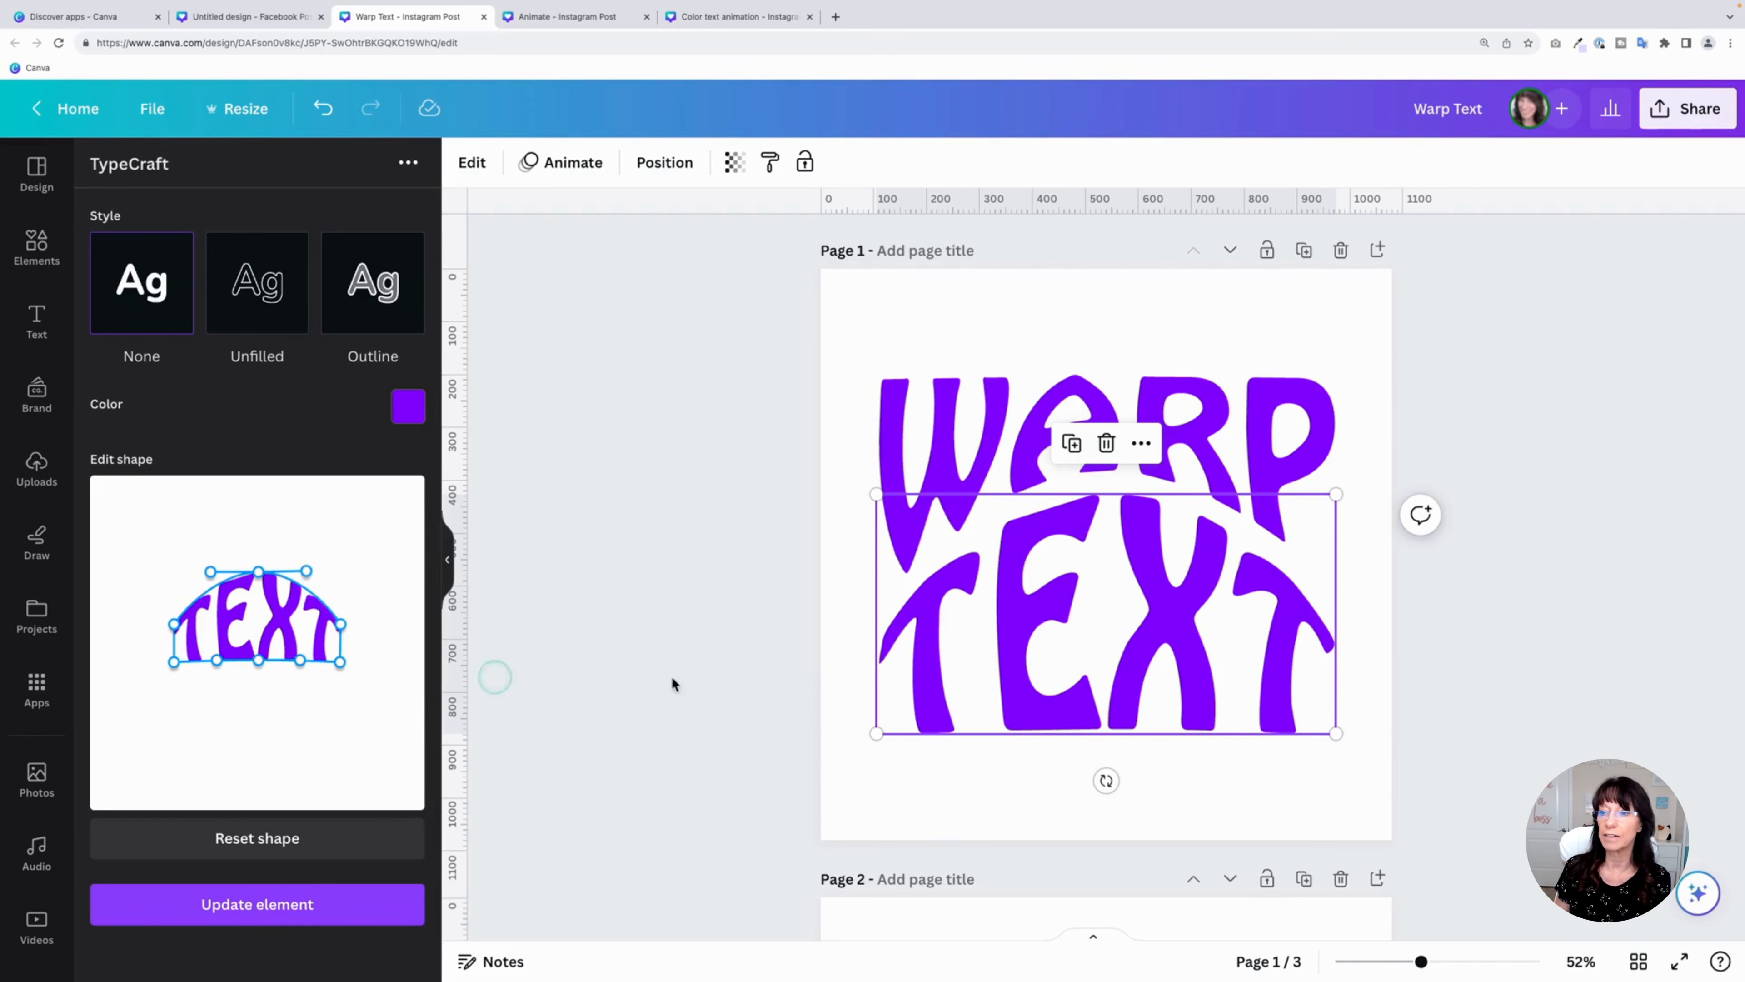
left_click(887, 473)
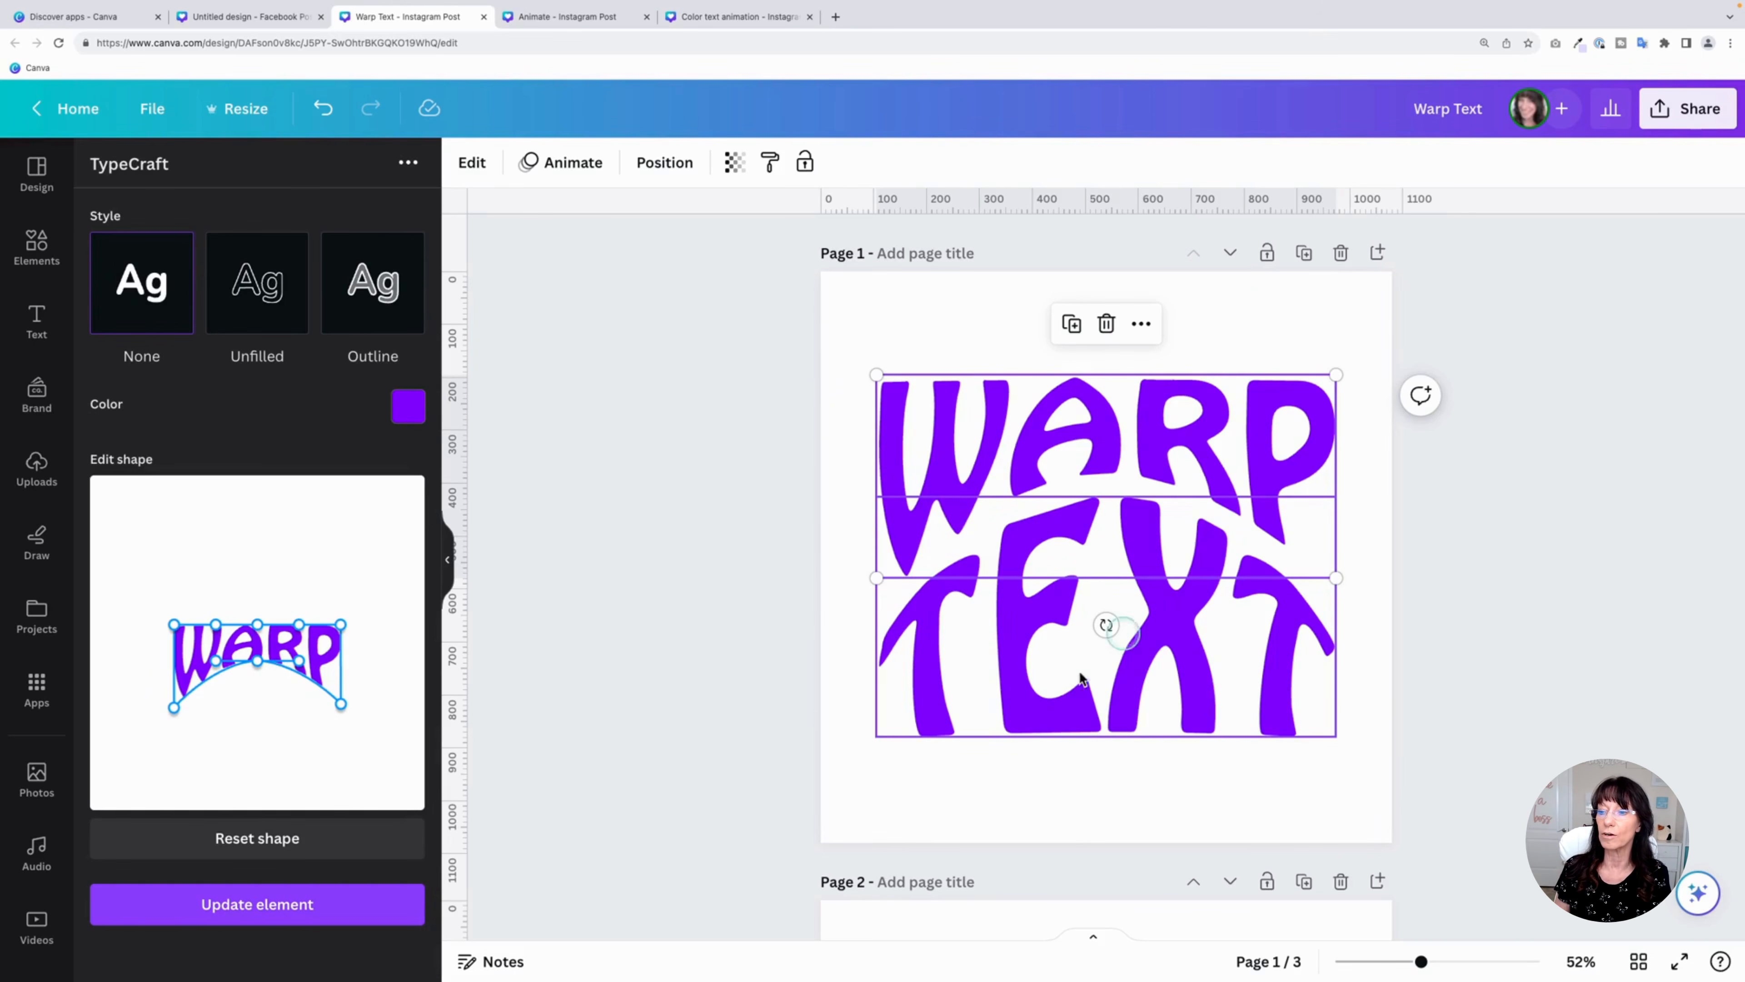
left_click(1046, 697)
left_click(258, 583)
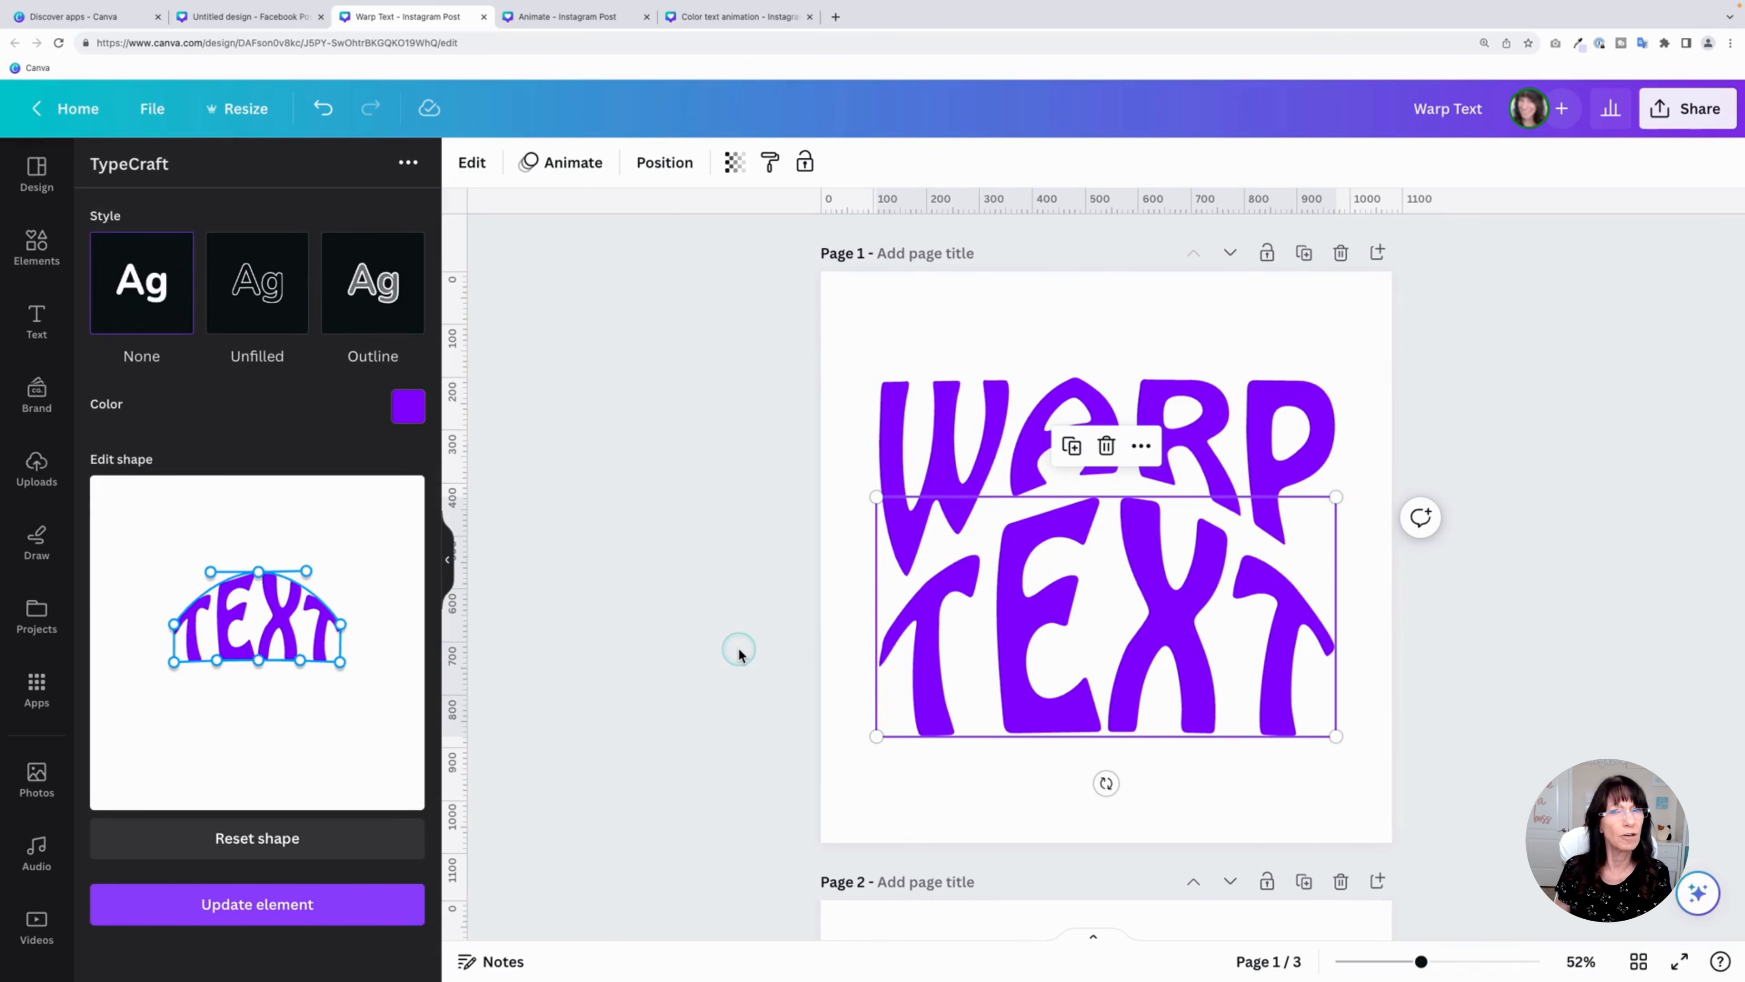
Select CURVE, TEXT and EFFECT in turn on page 2 to examine the warp shape of each word
scroll(738, 648, "down", 8)
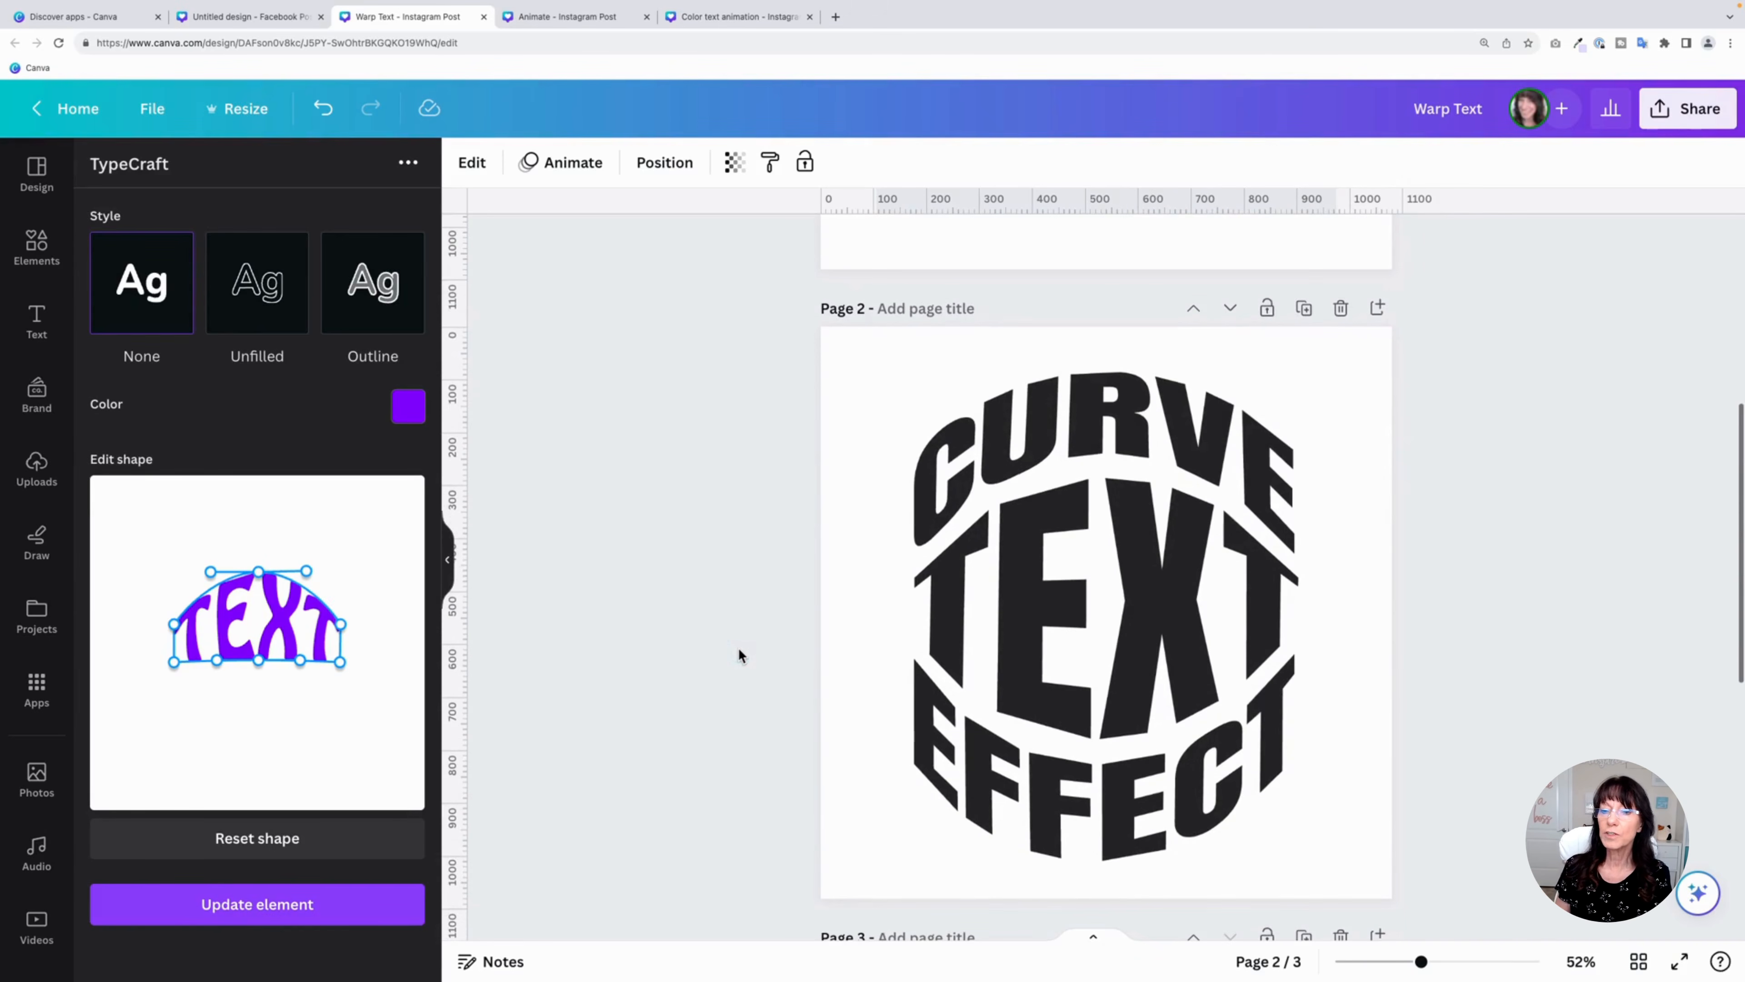
left_click(976, 430)
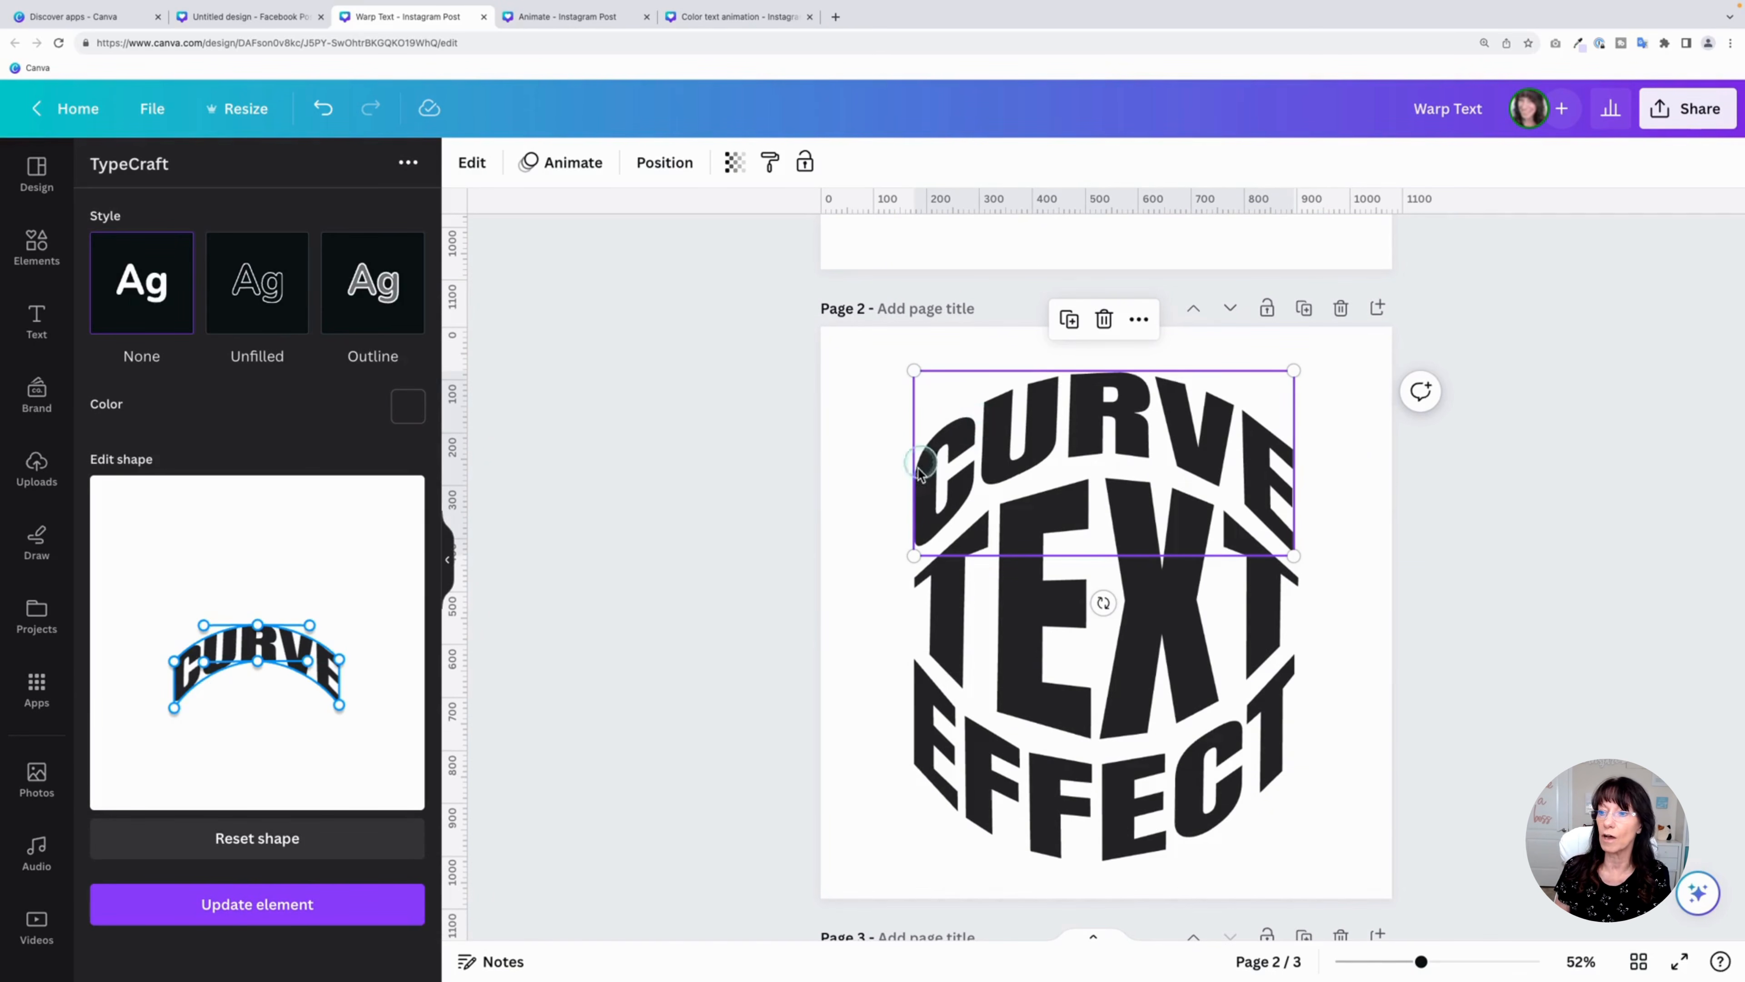
left_click(1019, 627)
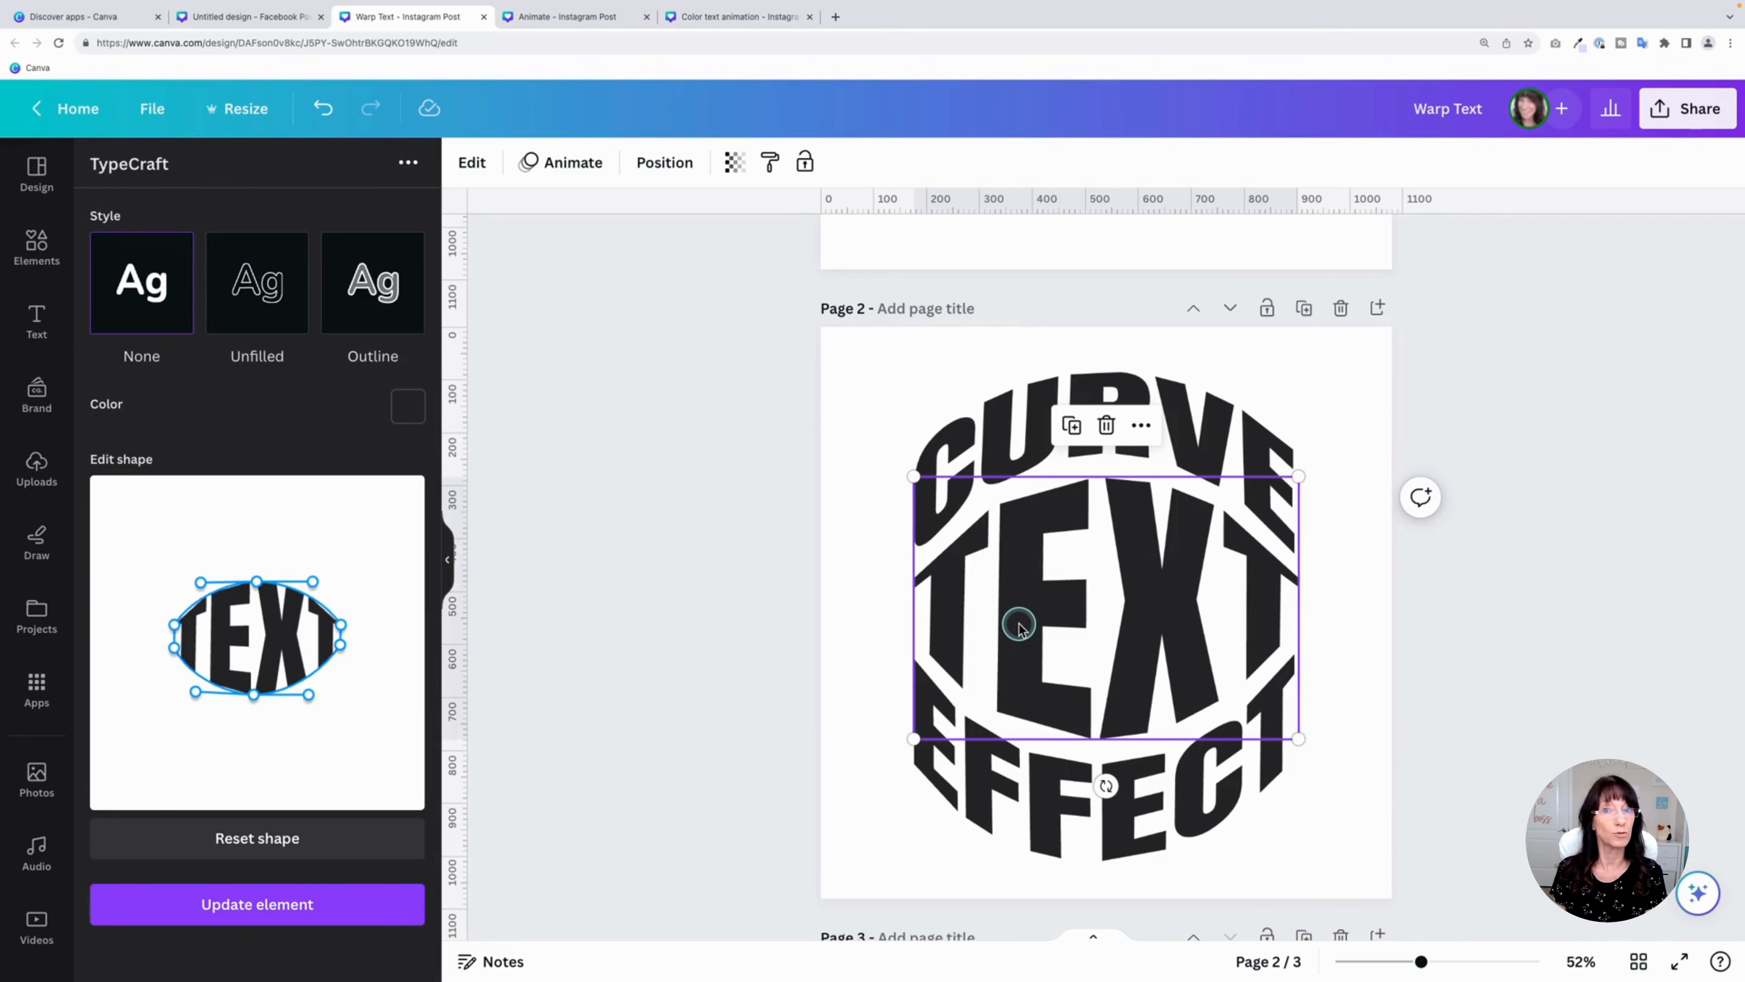
left_click(1067, 812)
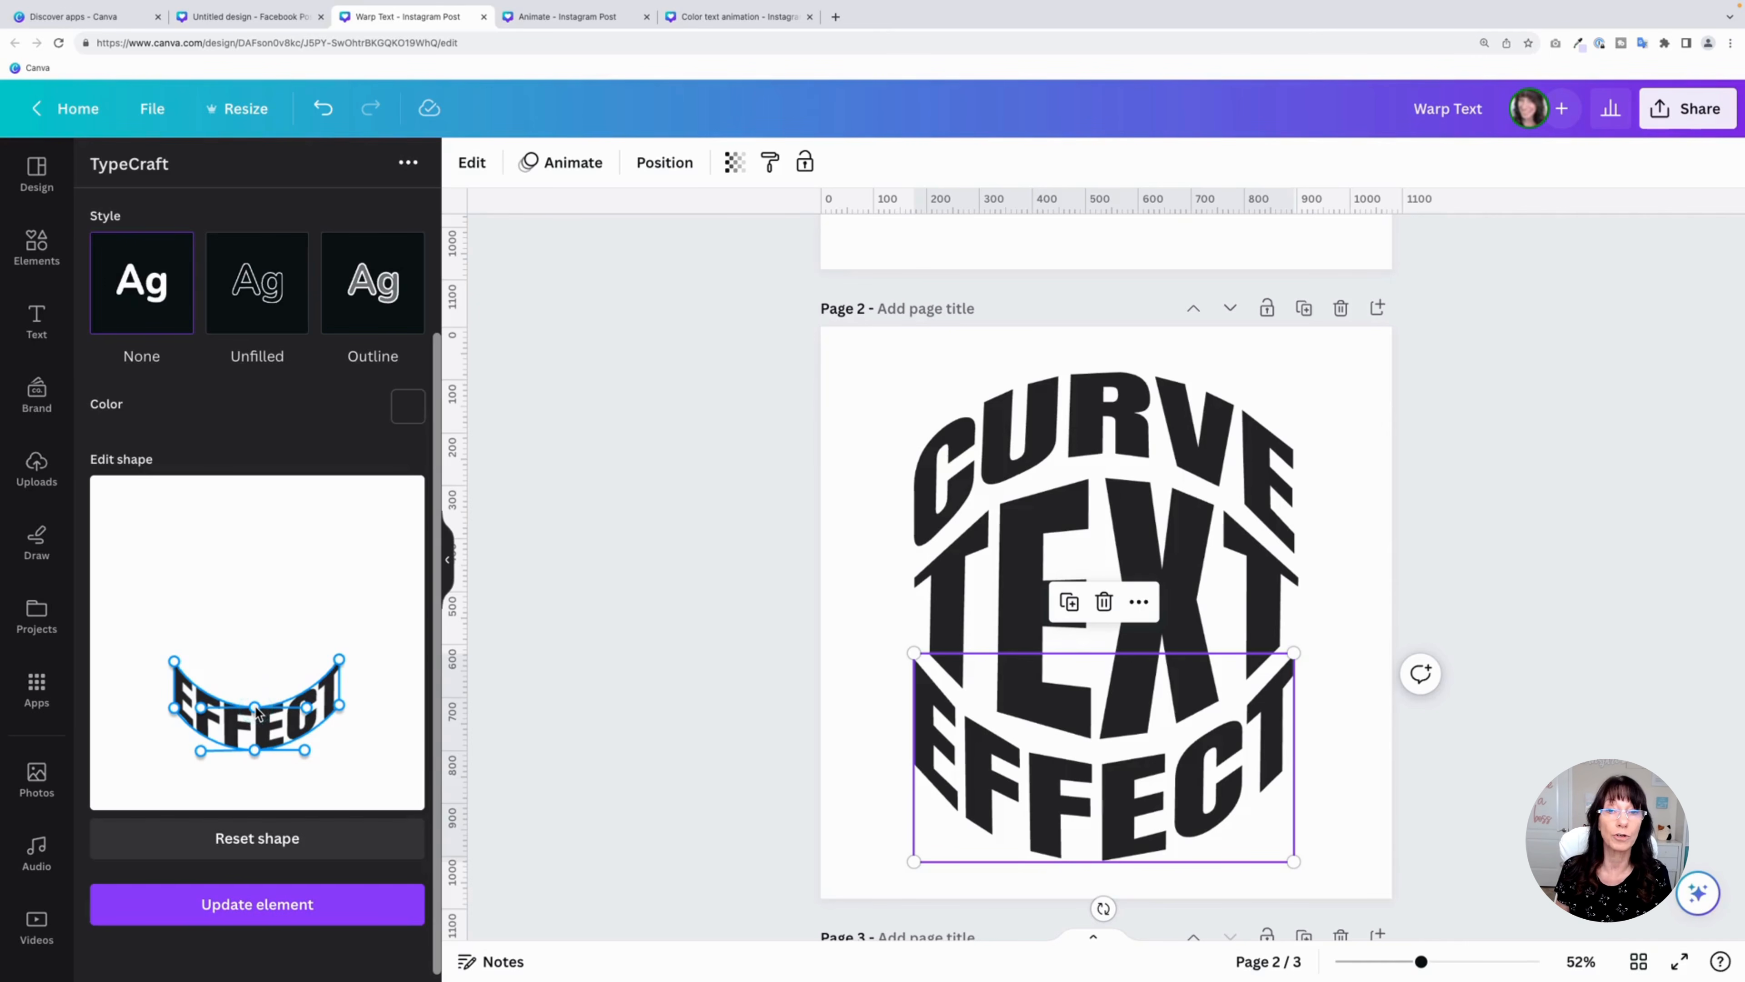
left_click(614, 720)
Delete the light gray perspective grid behind the PERSPECTIVE TEXT lettering on page 3
scroll(615, 722, "down", 10)
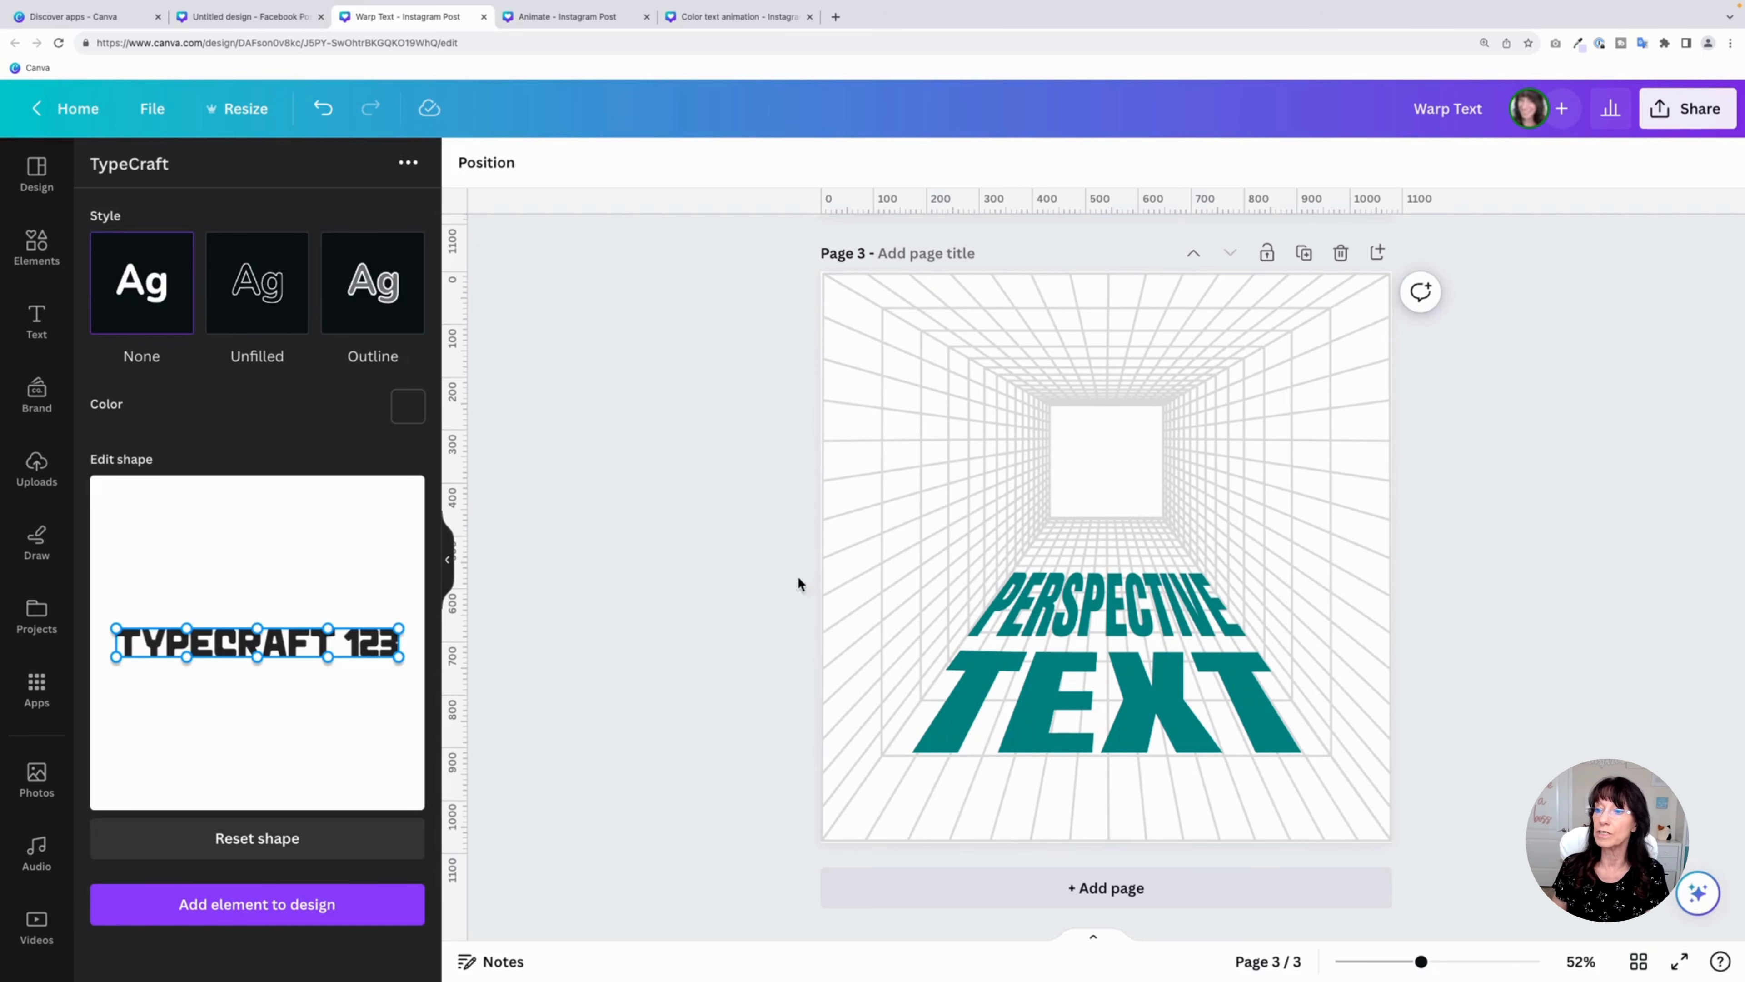
left_click(973, 380)
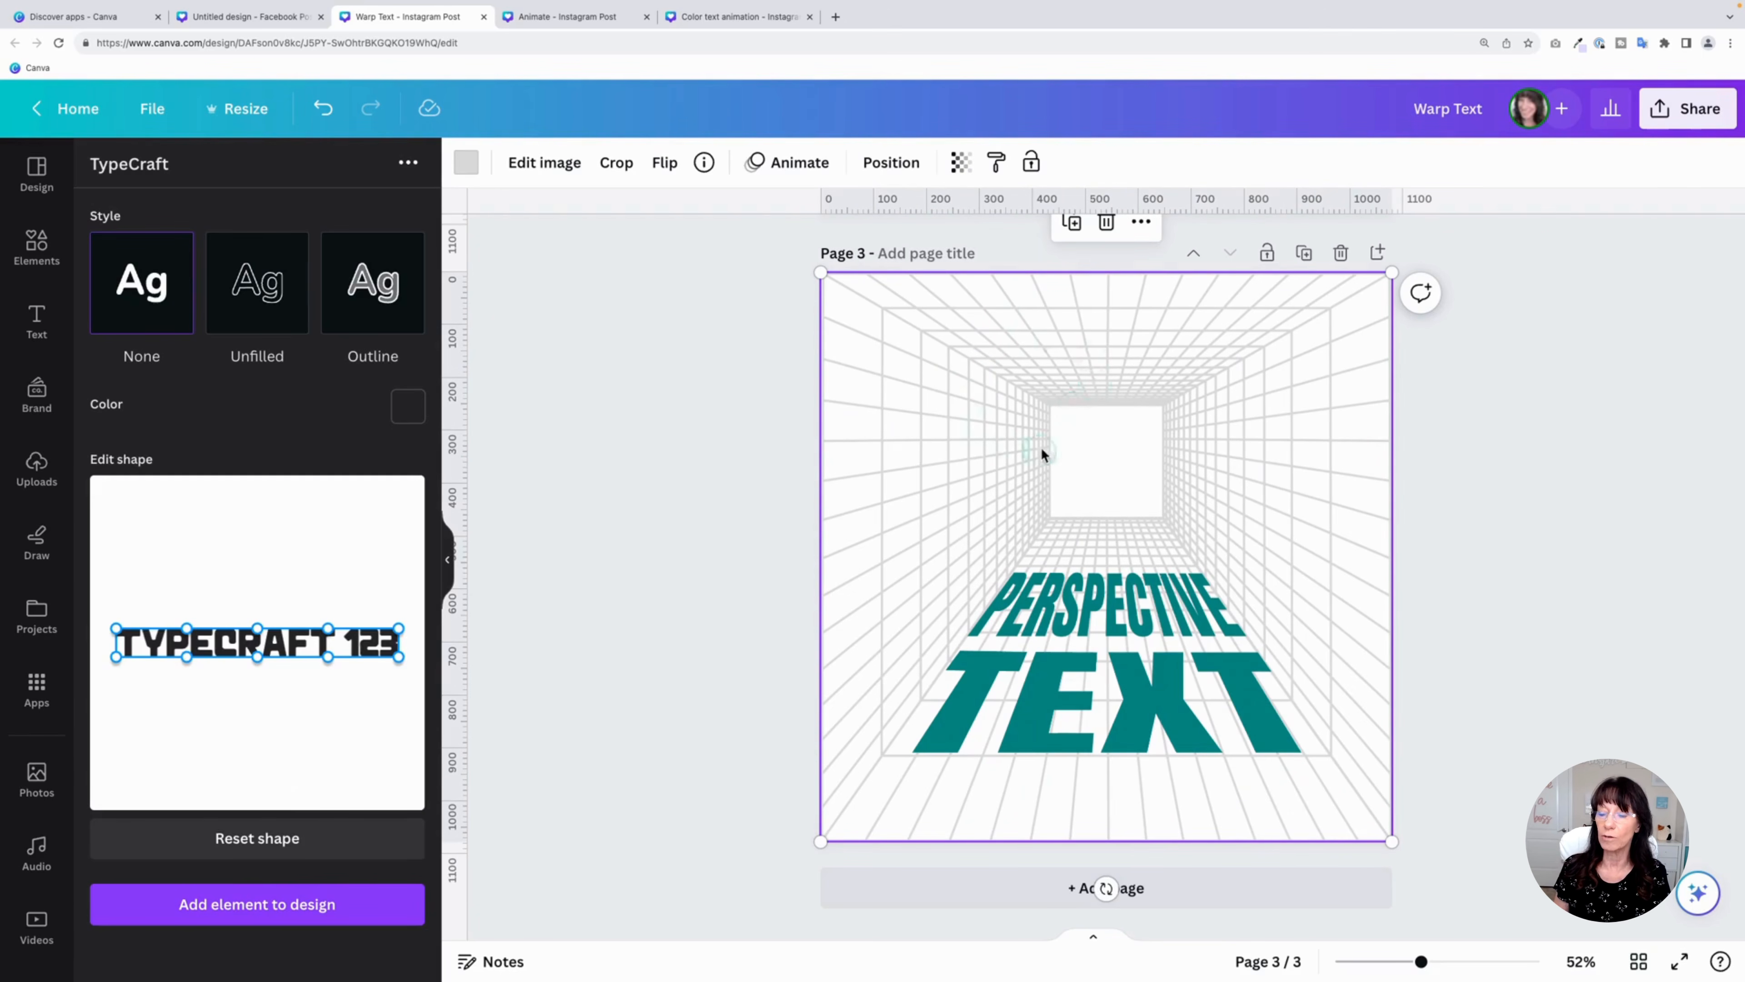
key("Delete")
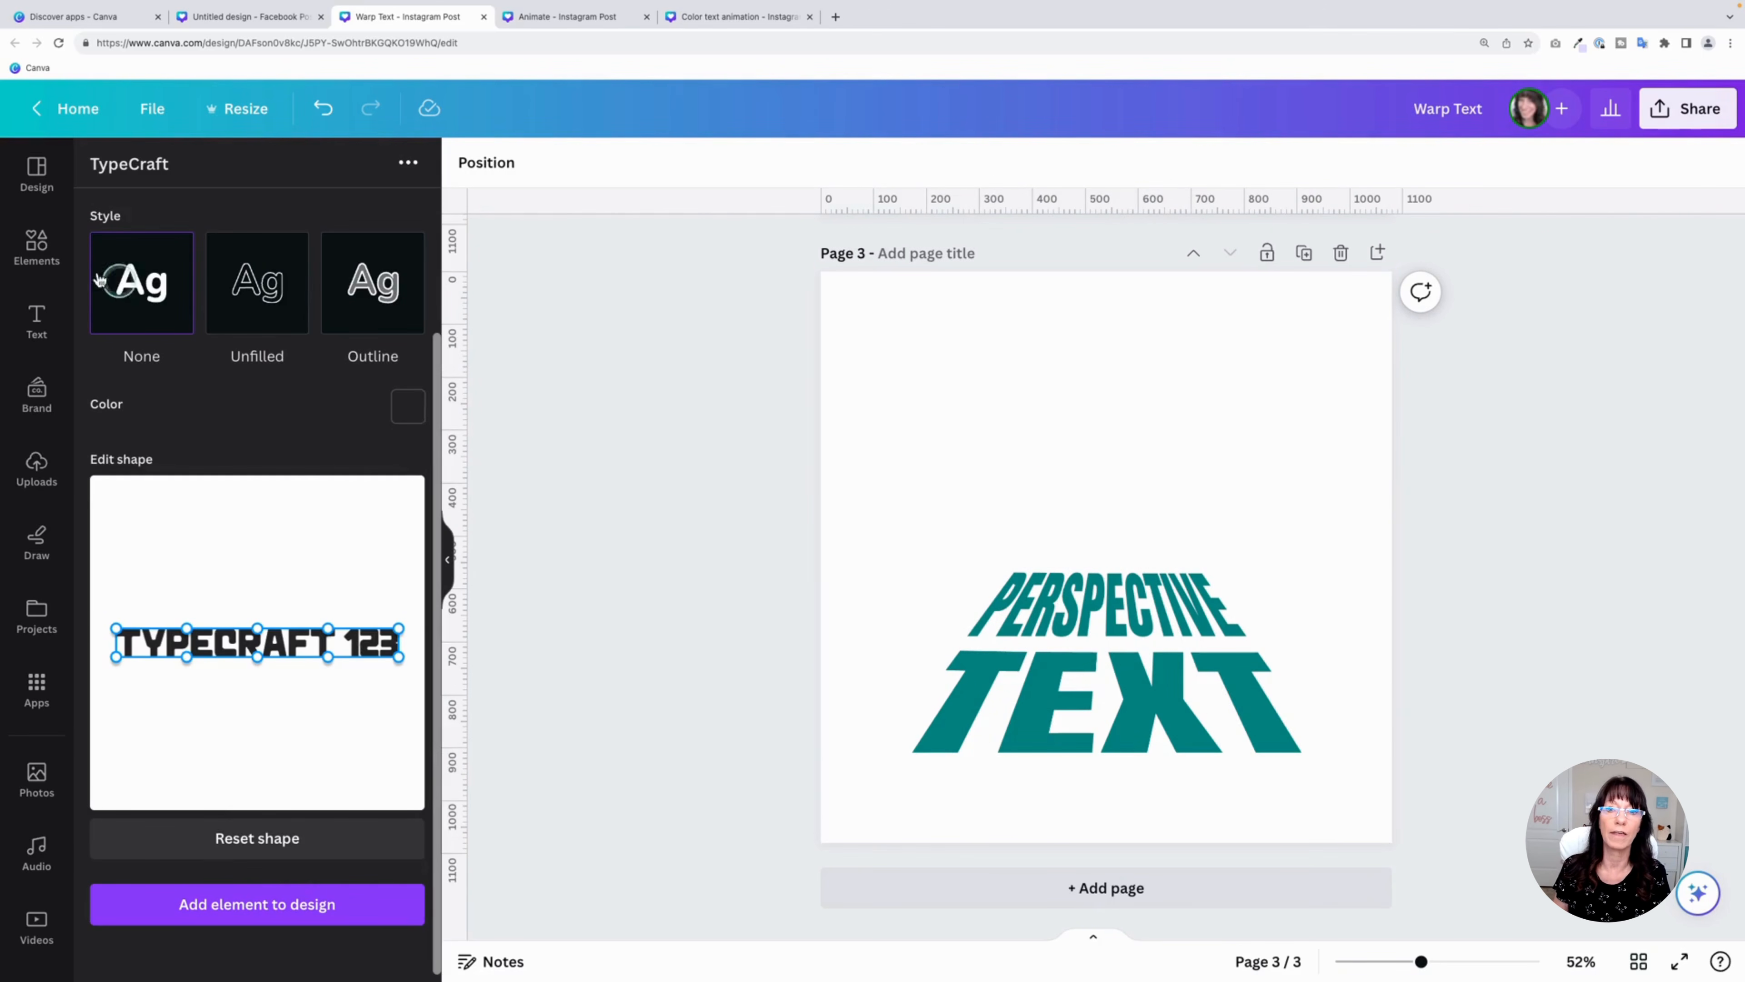
Search the elements for perspective graphics and add the square tunnel grid with the centered opening to page 3
left_click(36, 245)
left_click(231, 174)
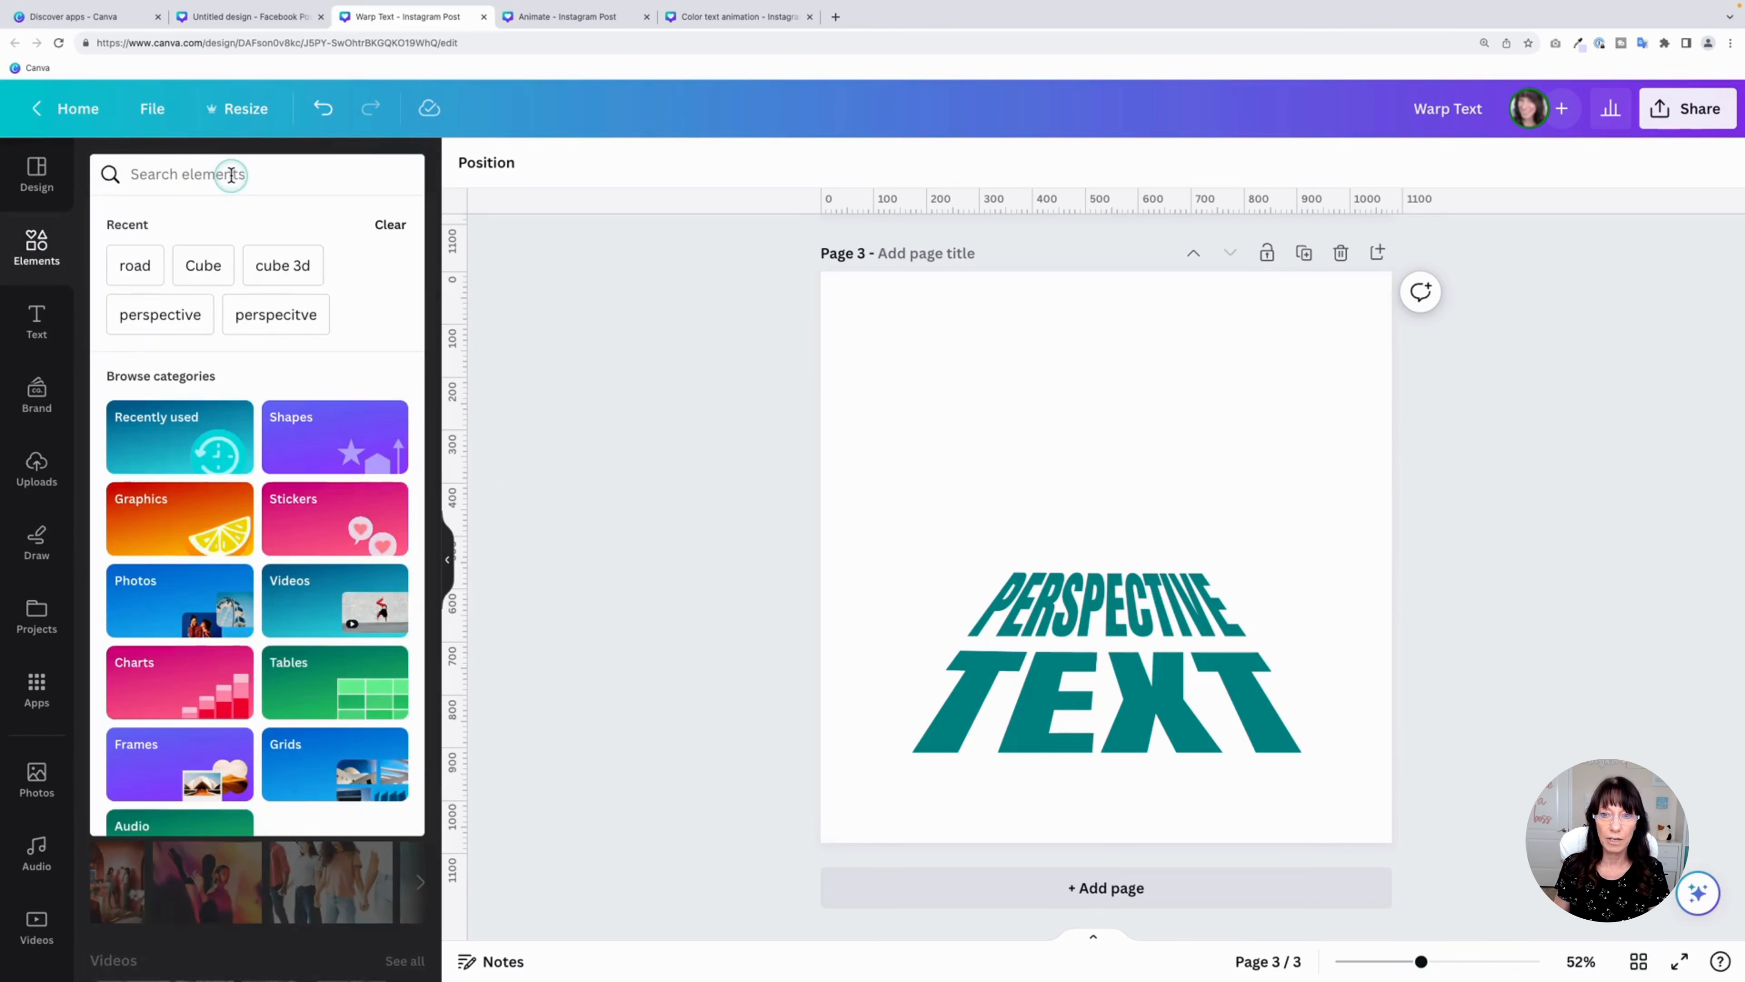
left_click(185, 313)
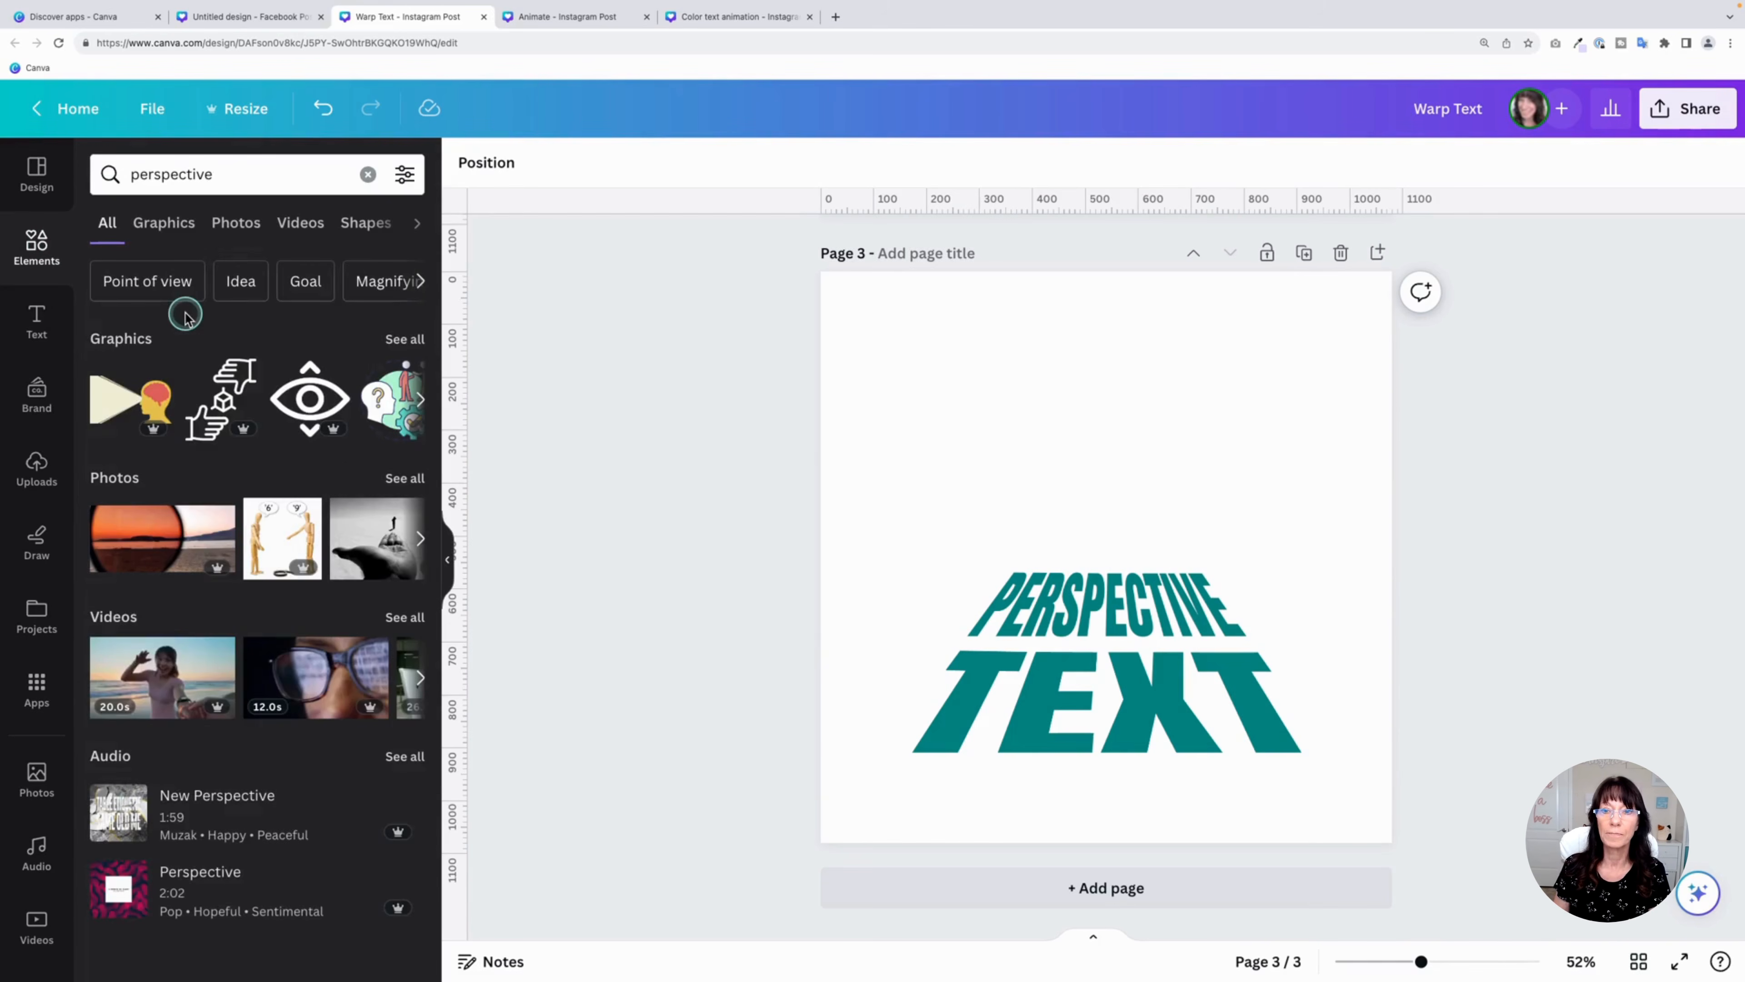
left_click(165, 226)
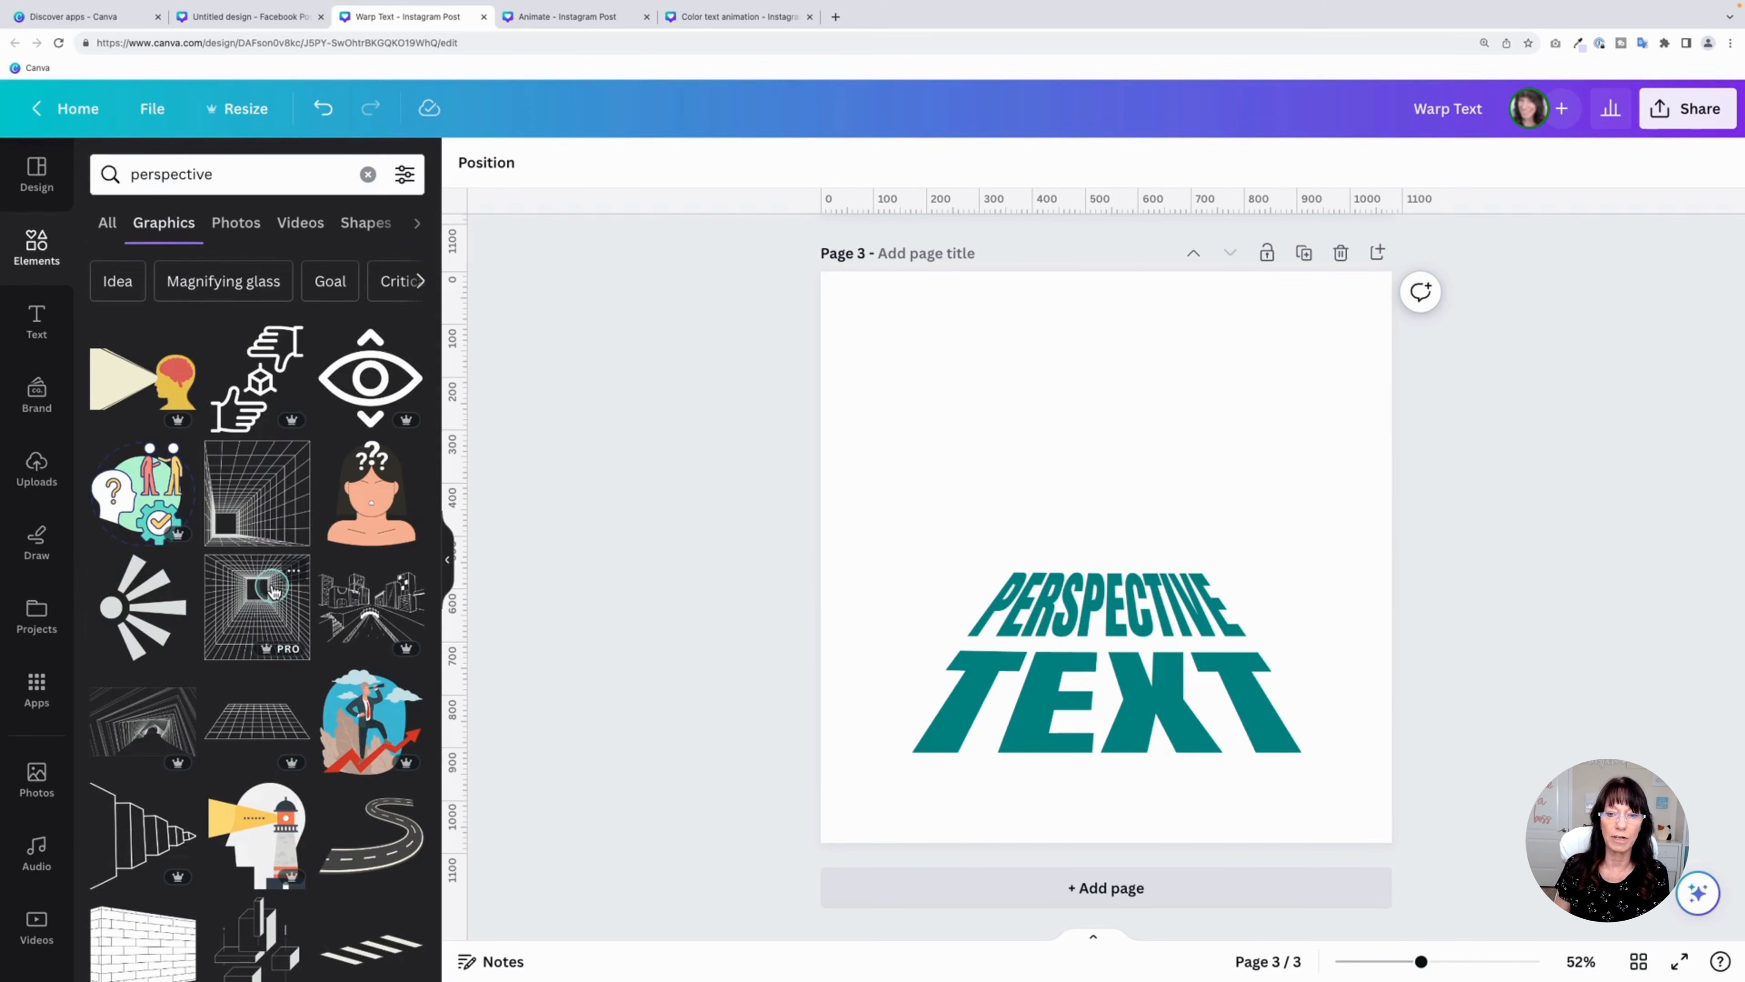
left_click(259, 614)
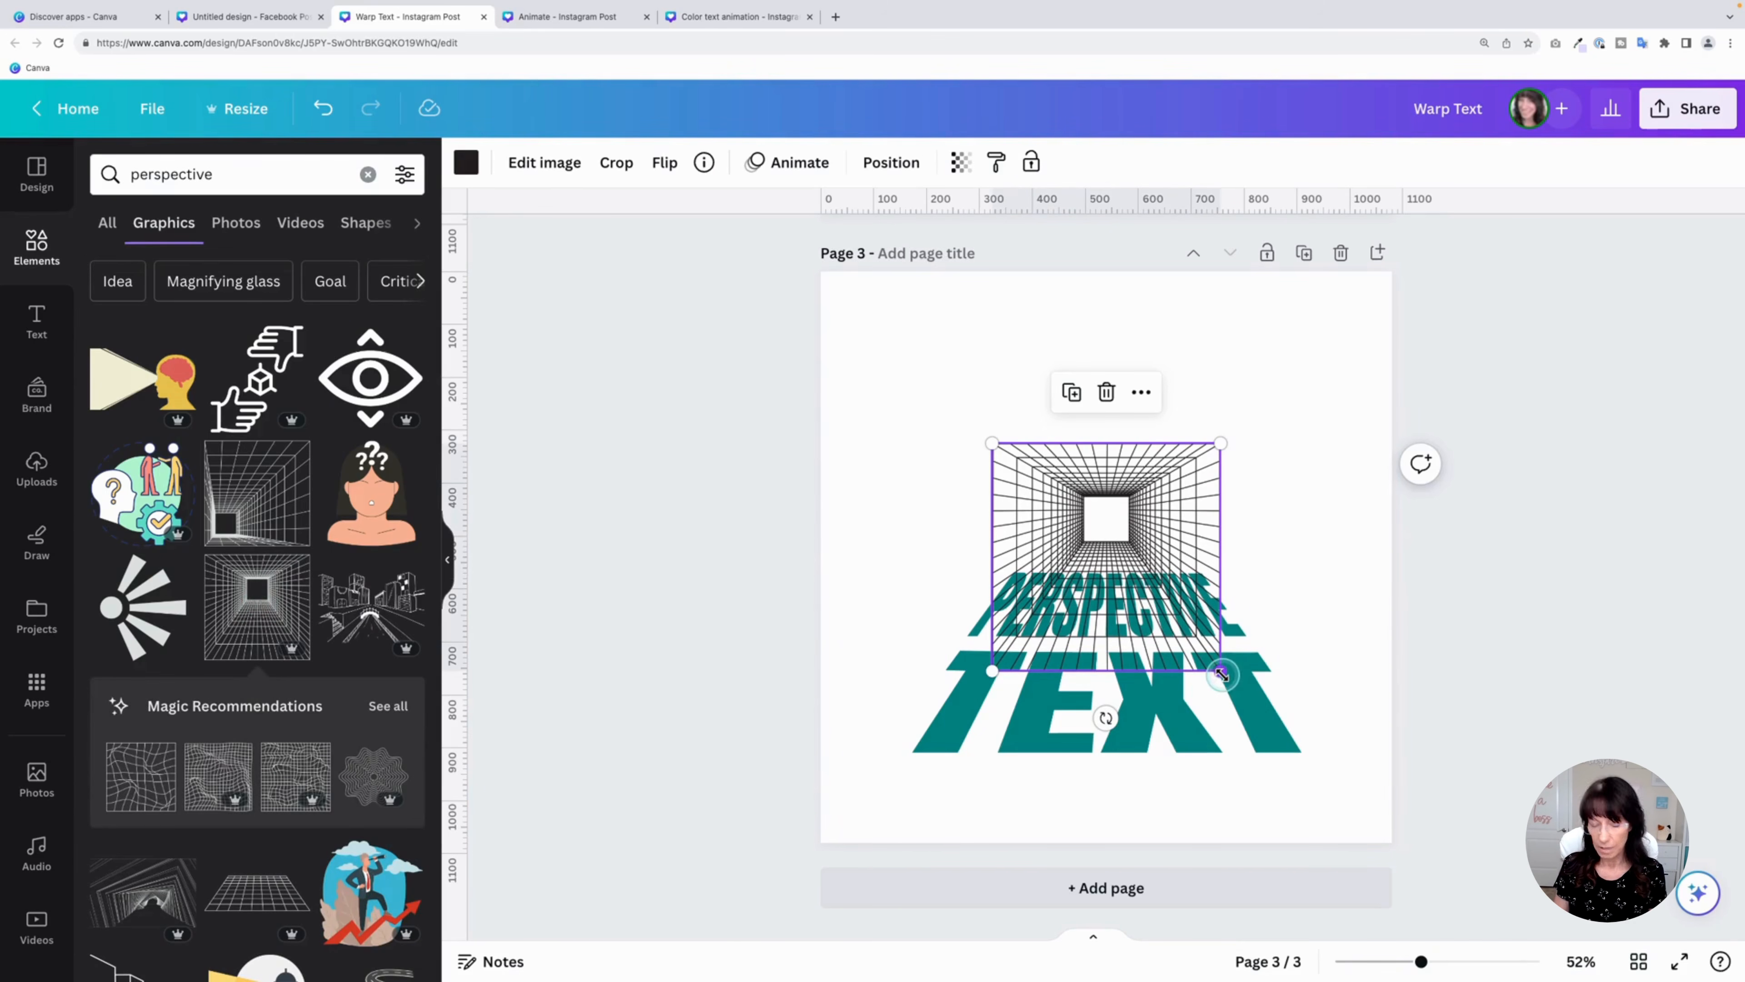
Enlarge the tunnel grid to fill page 3 and send it to the back, behind the lettering
left_click_drag(1221, 675, 1300, 749)
left_click_drag(1358, 806, 1391, 840)
right_click(1034, 430)
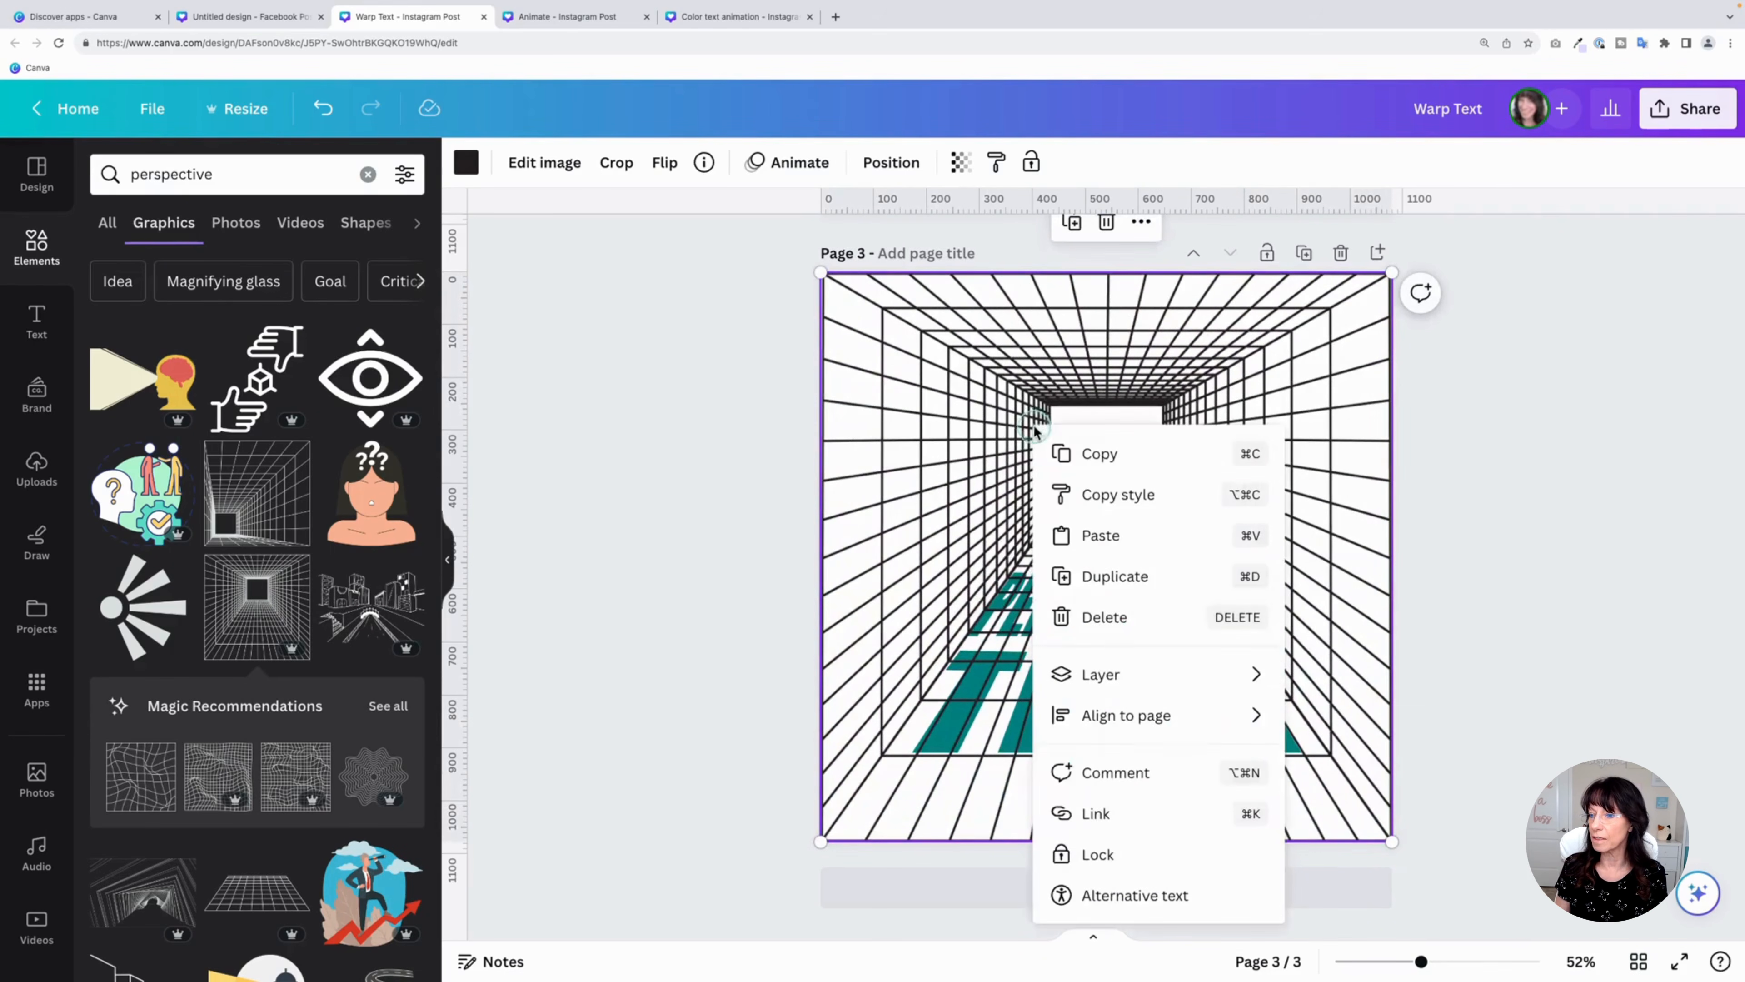
mouse_move(1118, 672)
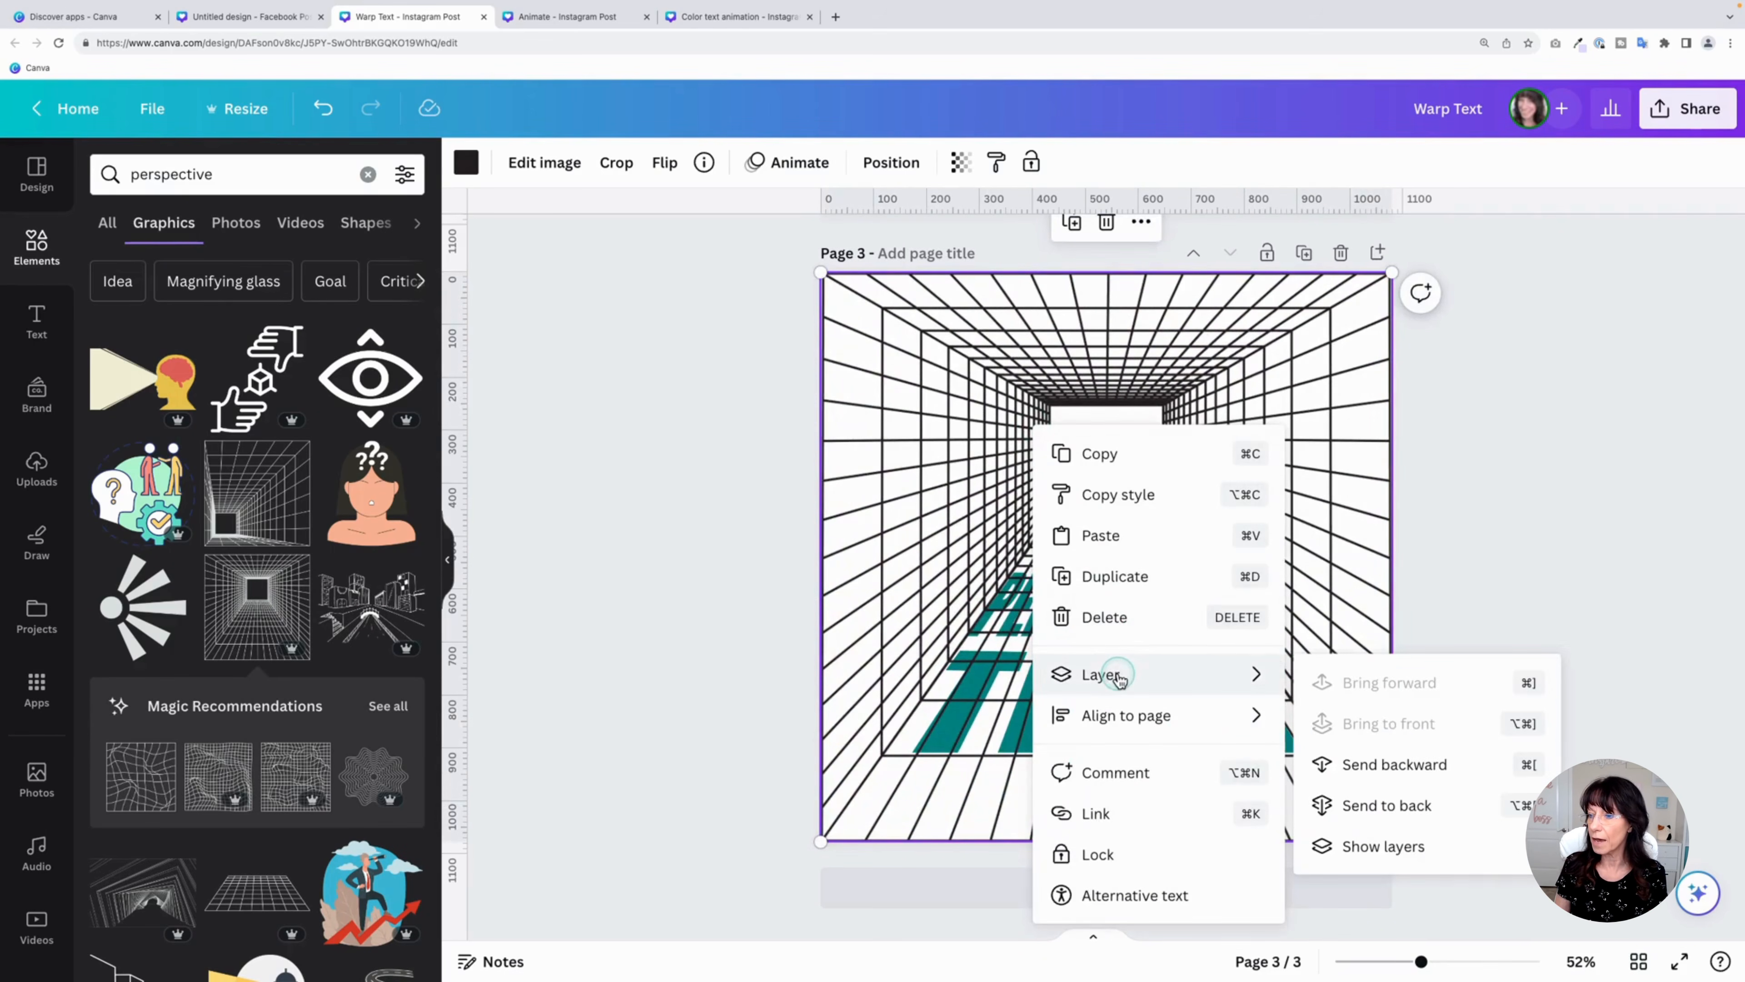
left_click(1377, 806)
Recolor the tunnel grid on page 3 to the light gray default solid color
left_click(467, 162)
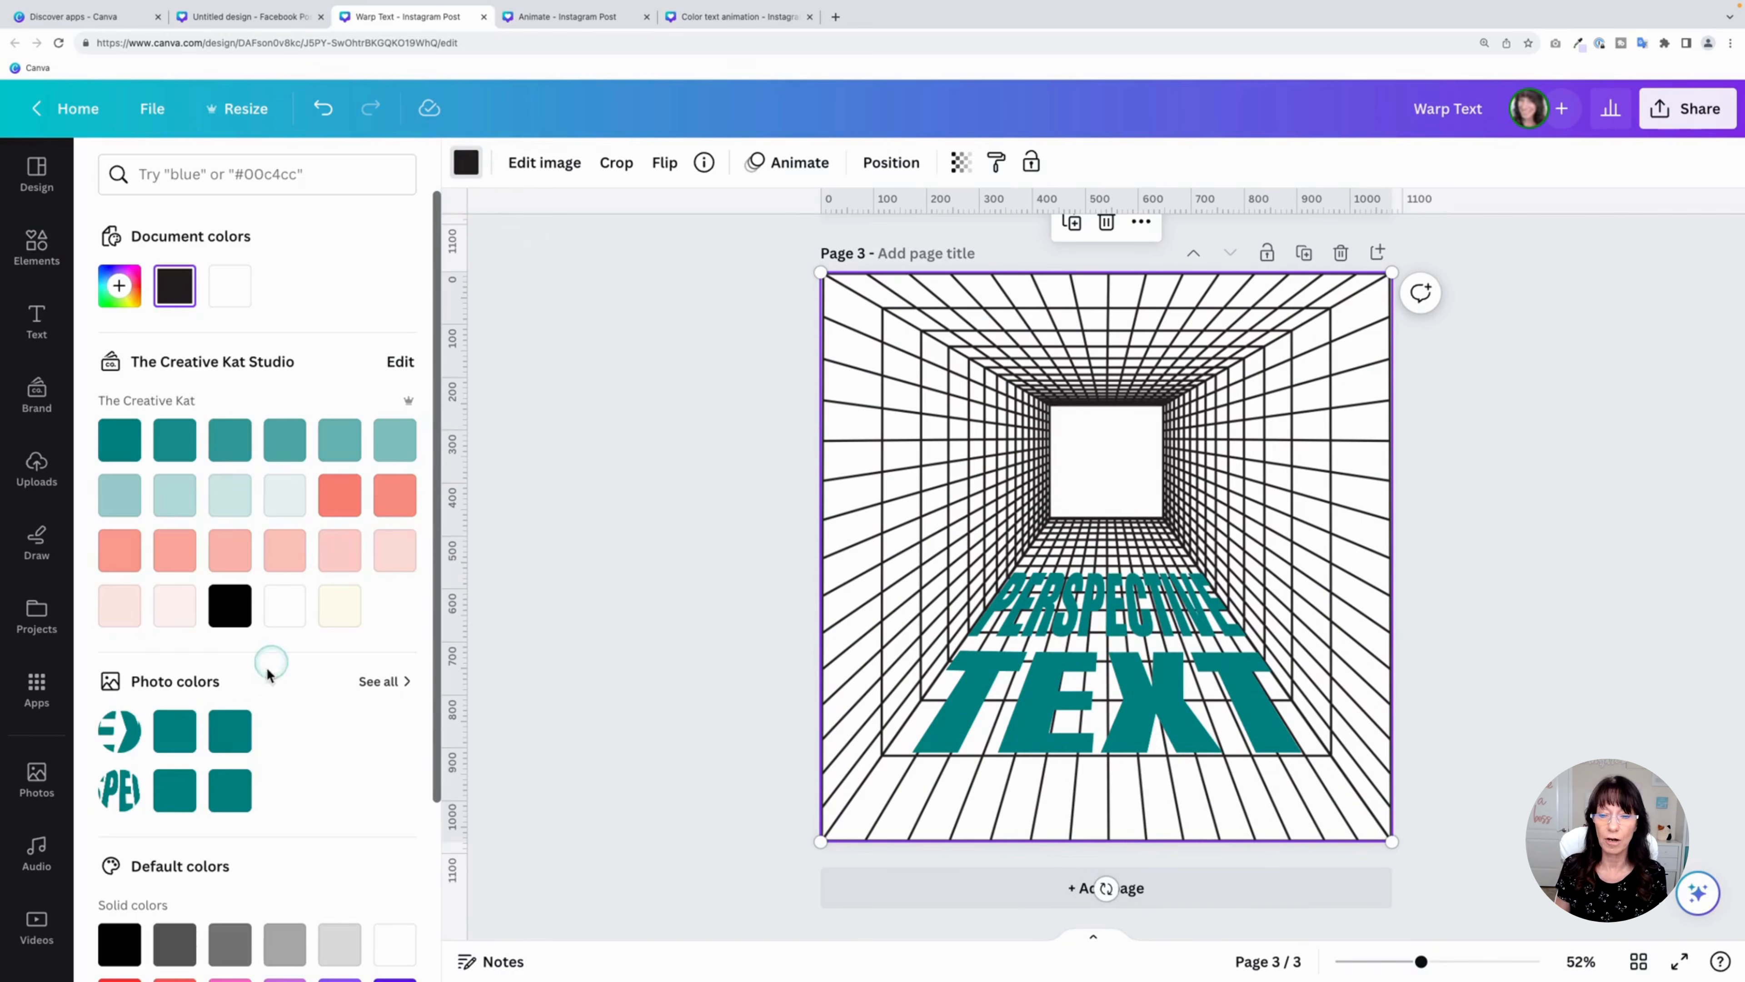
left_click(340, 943)
left_click(616, 522)
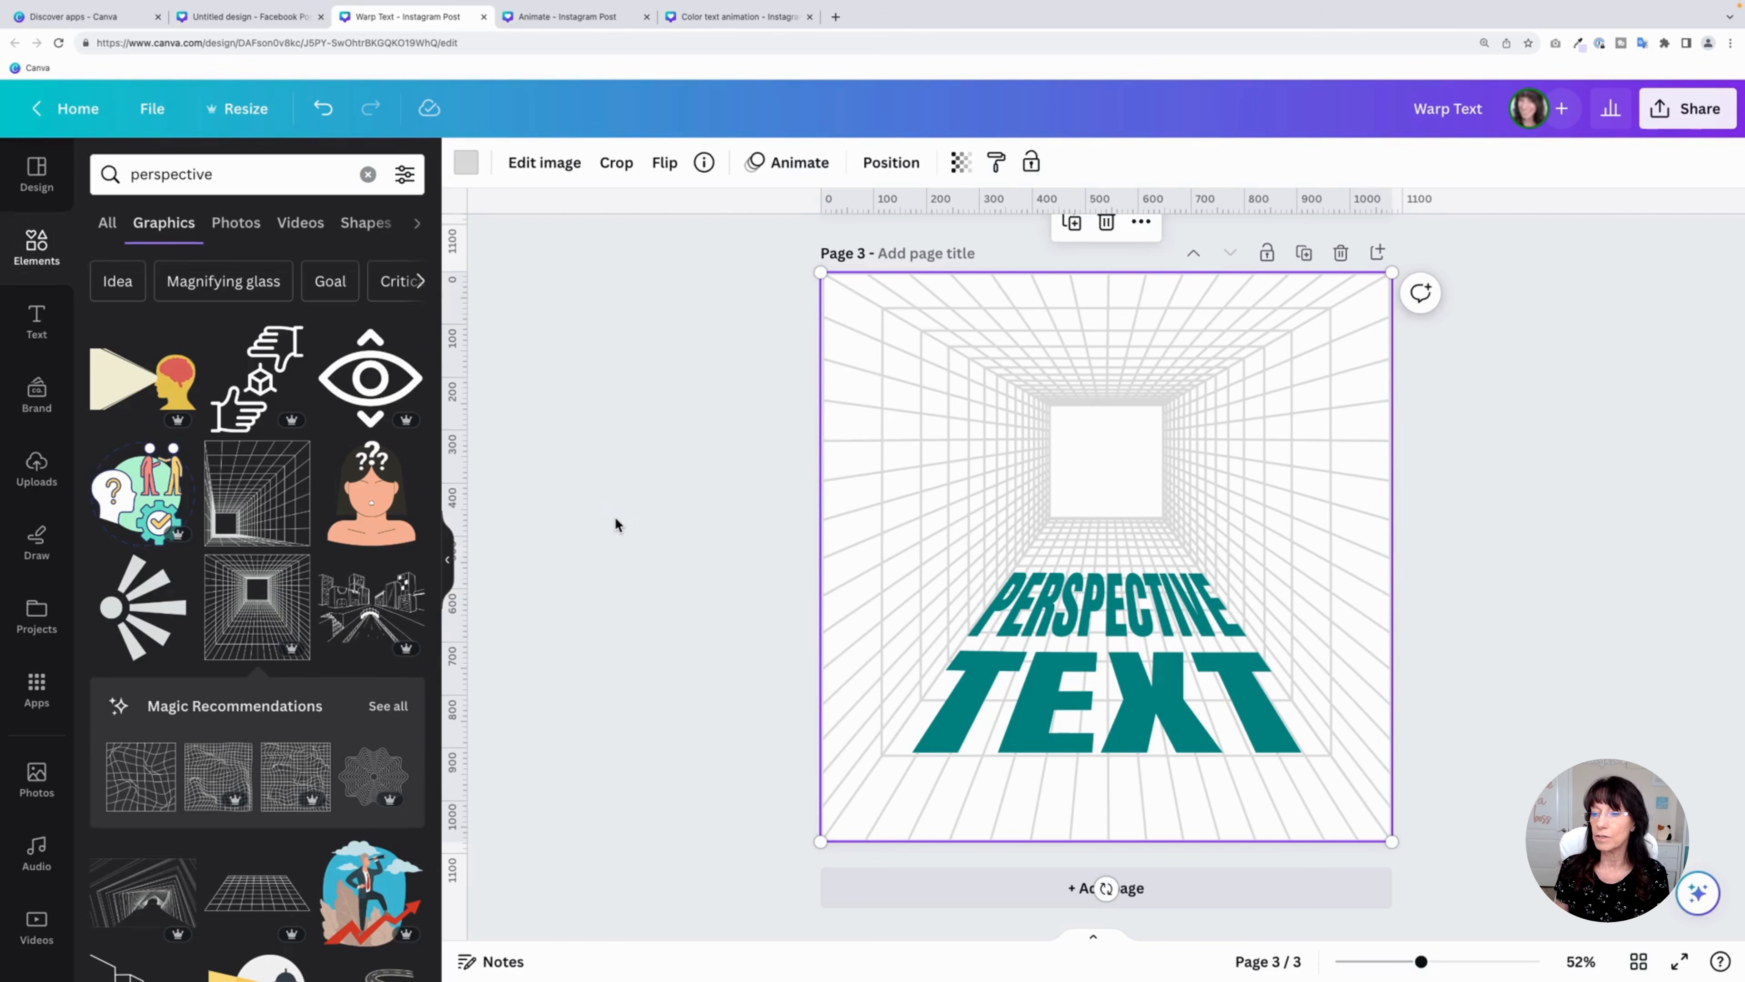
left_click(637, 495)
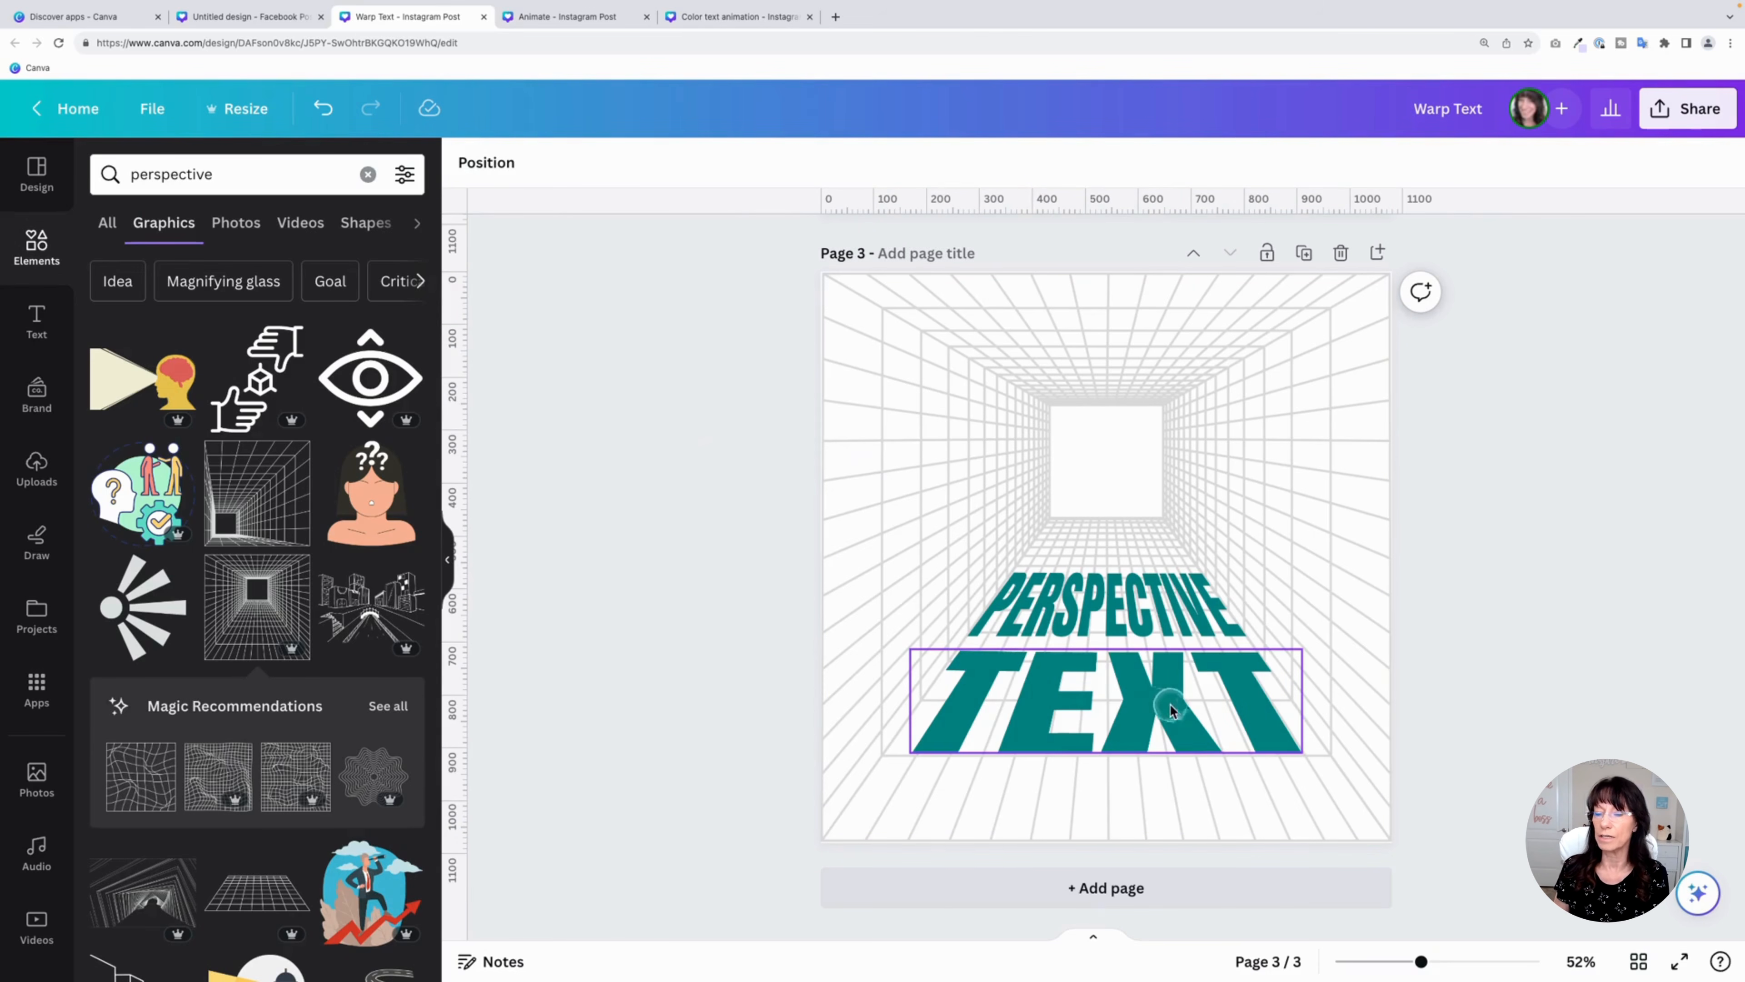
Duplicate page 3 and reset the TEXT element on the copy to its unwarped TypeCraft shape
left_click(1084, 706)
left_click(1303, 253)
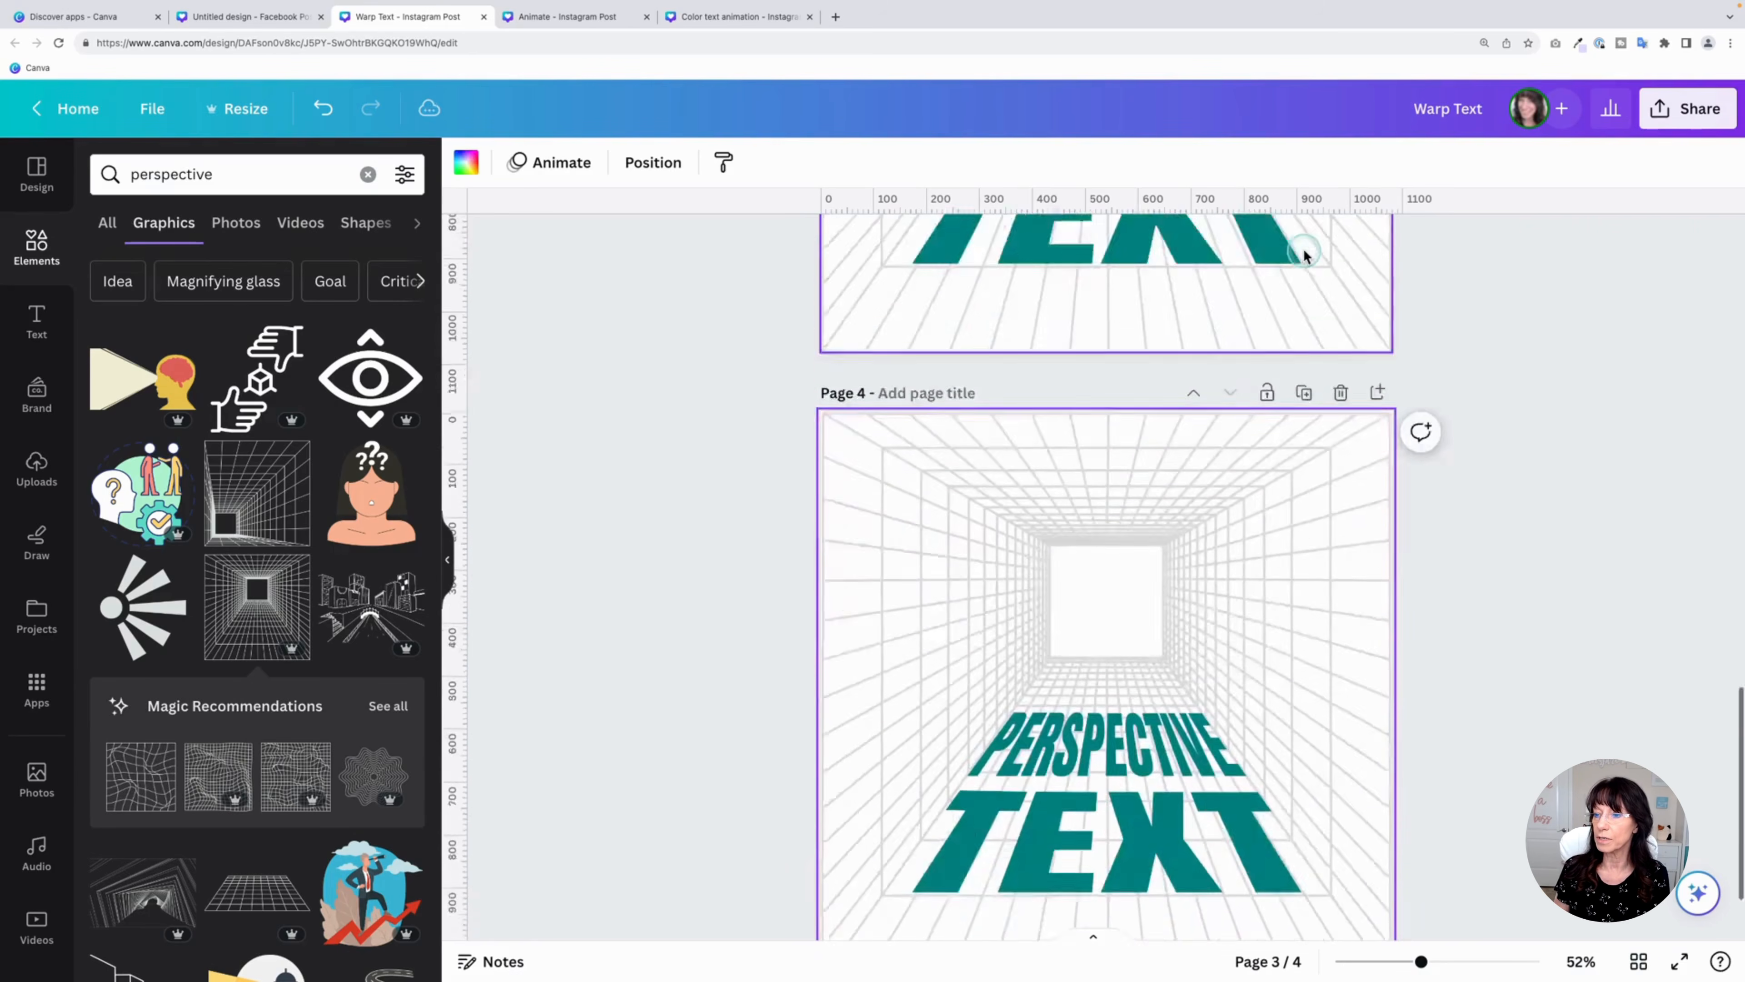
left_click(1103, 695)
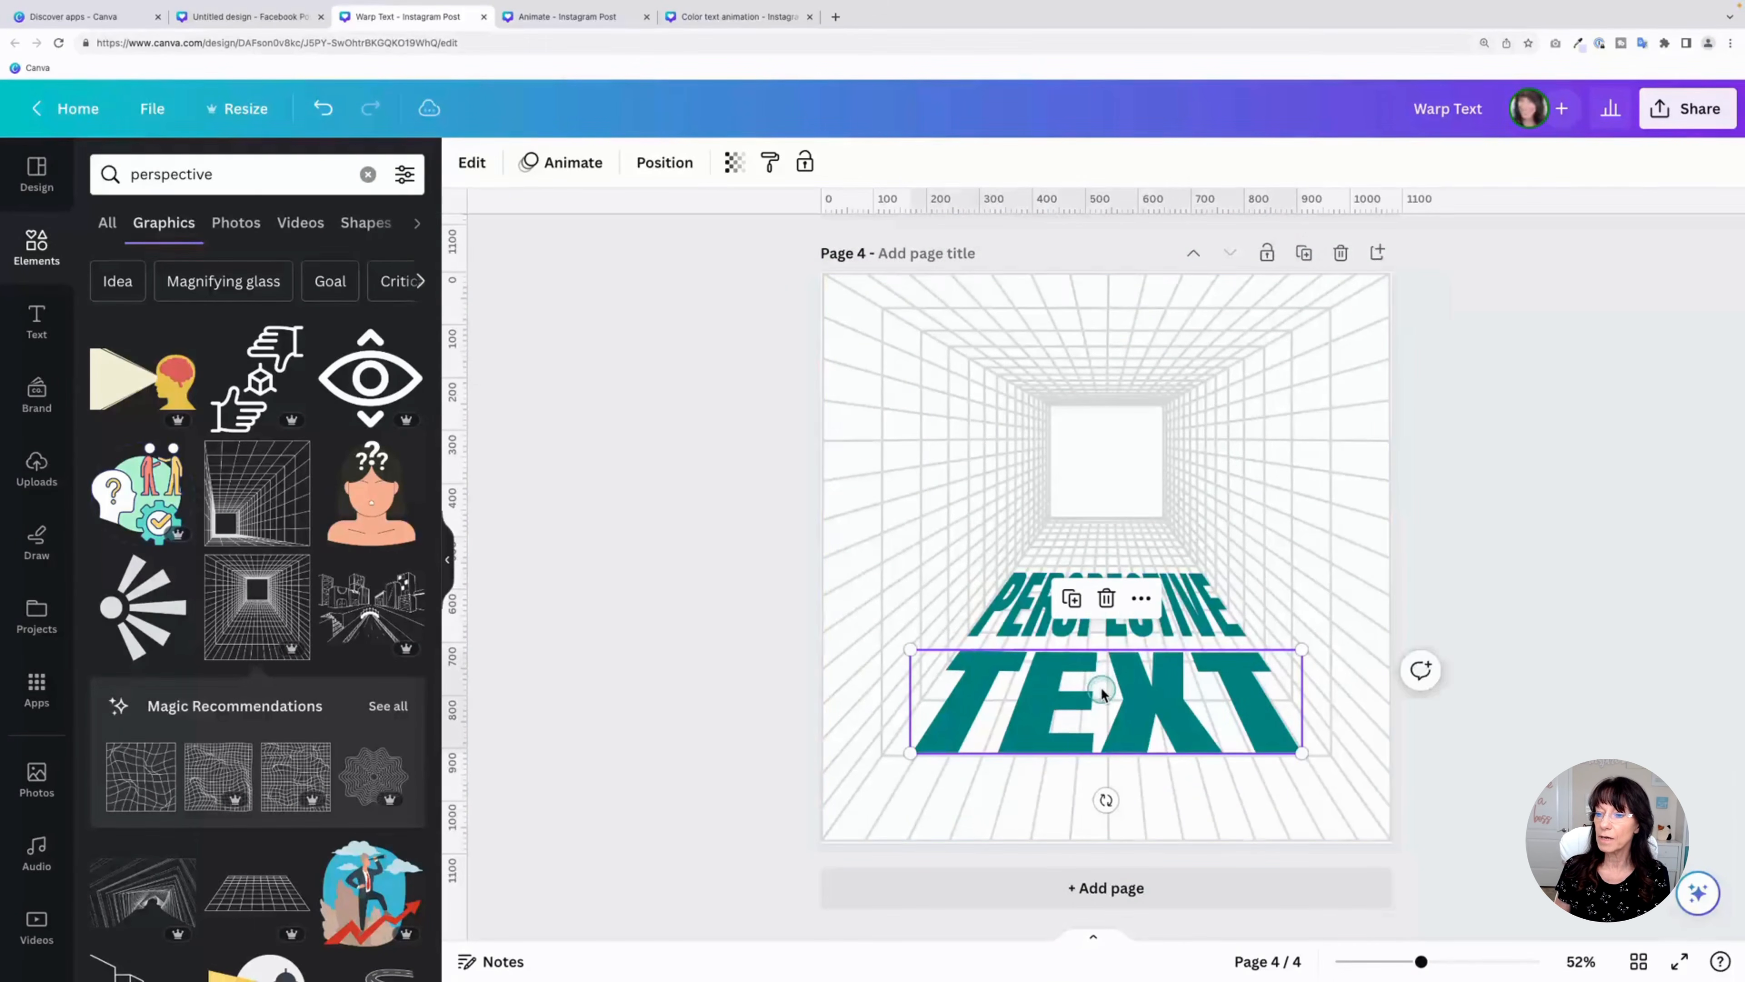
left_click(472, 162)
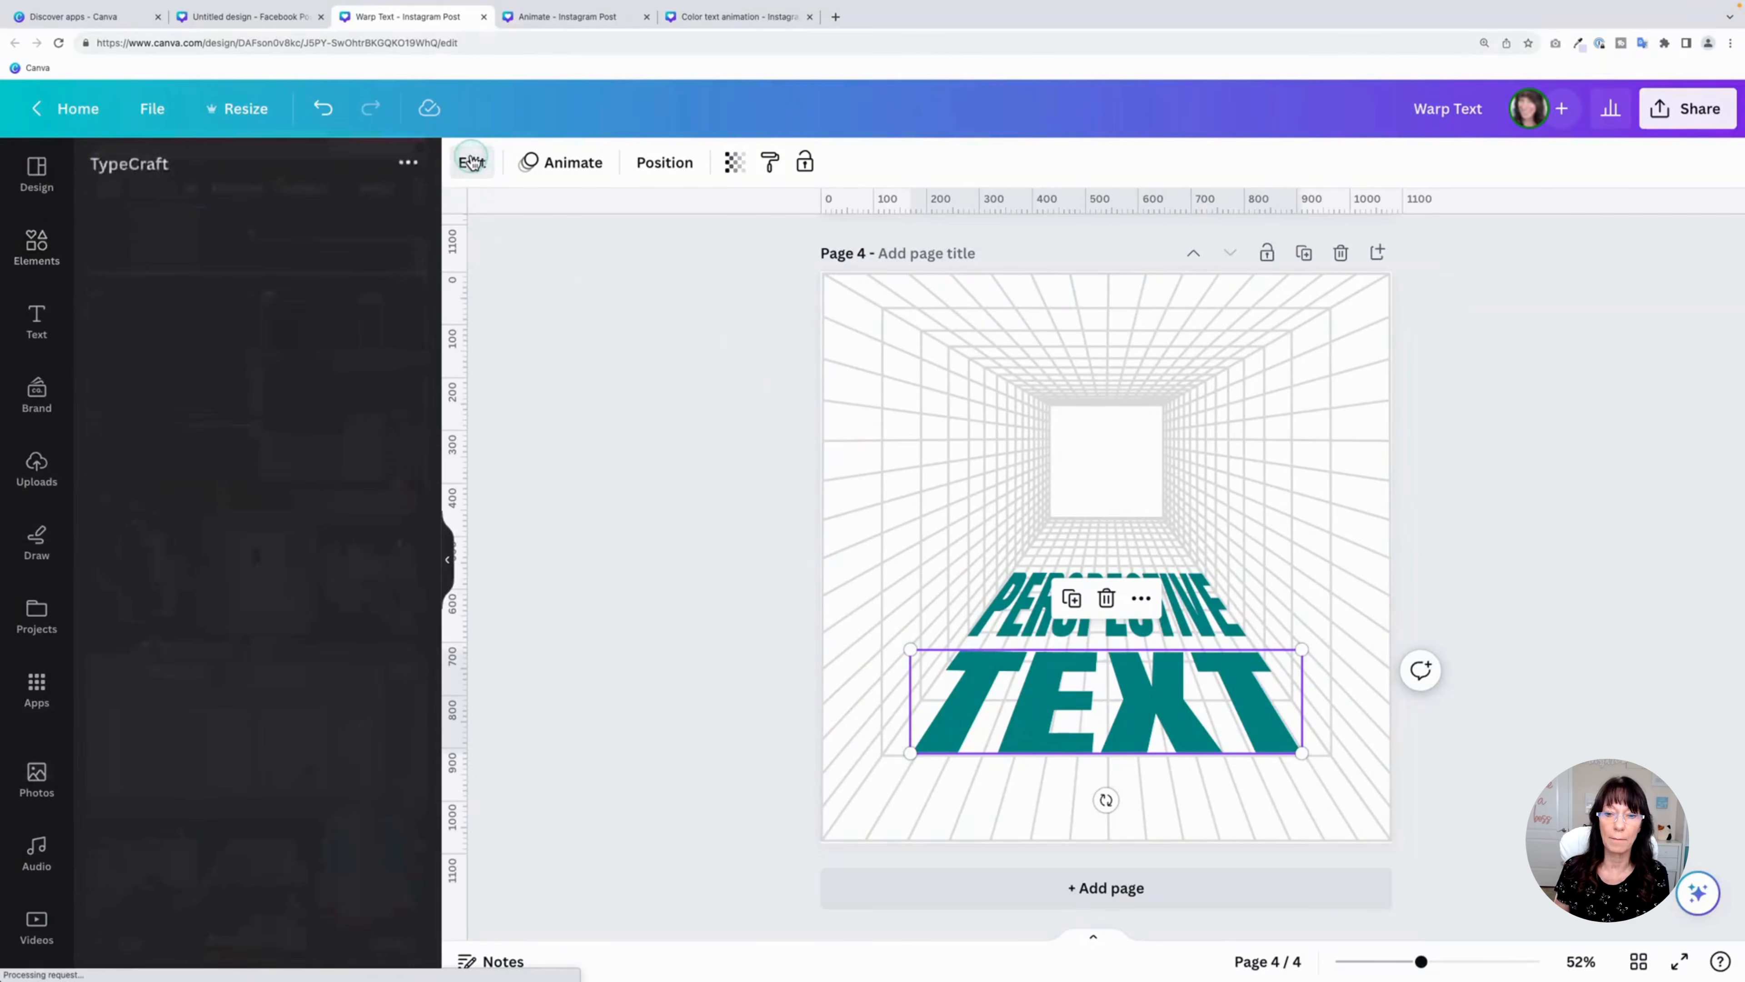
scroll(171, 466, "down", 3)
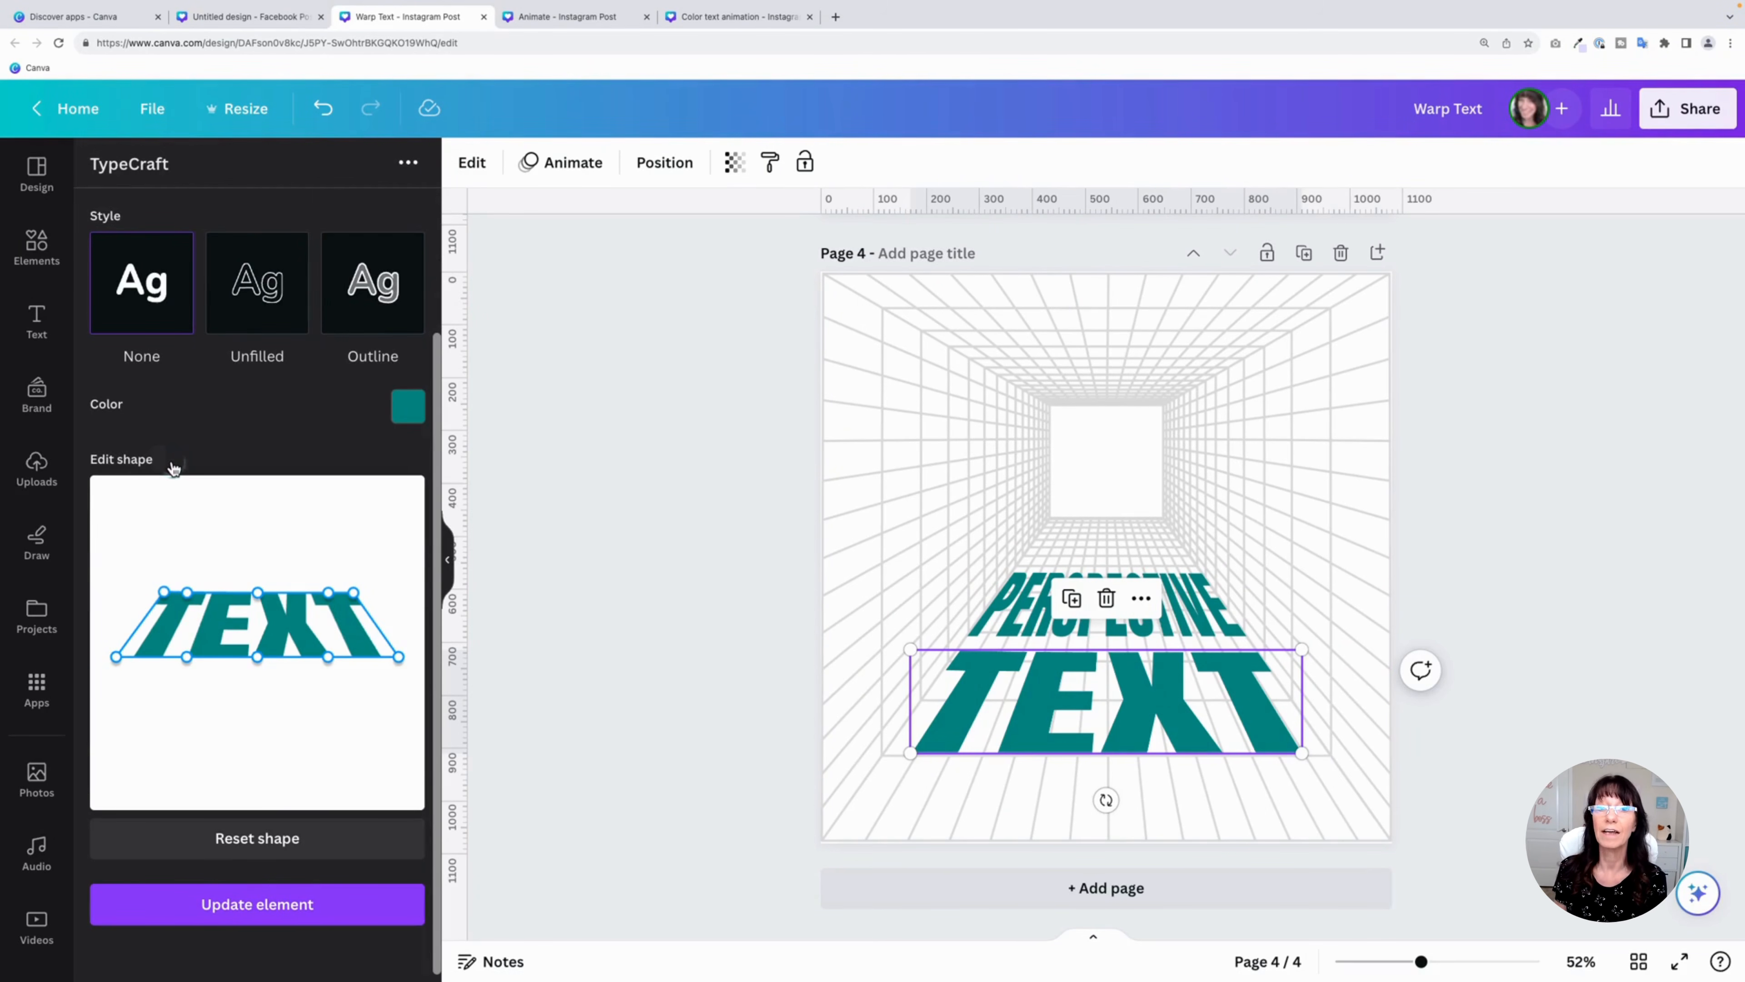
left_click(258, 841)
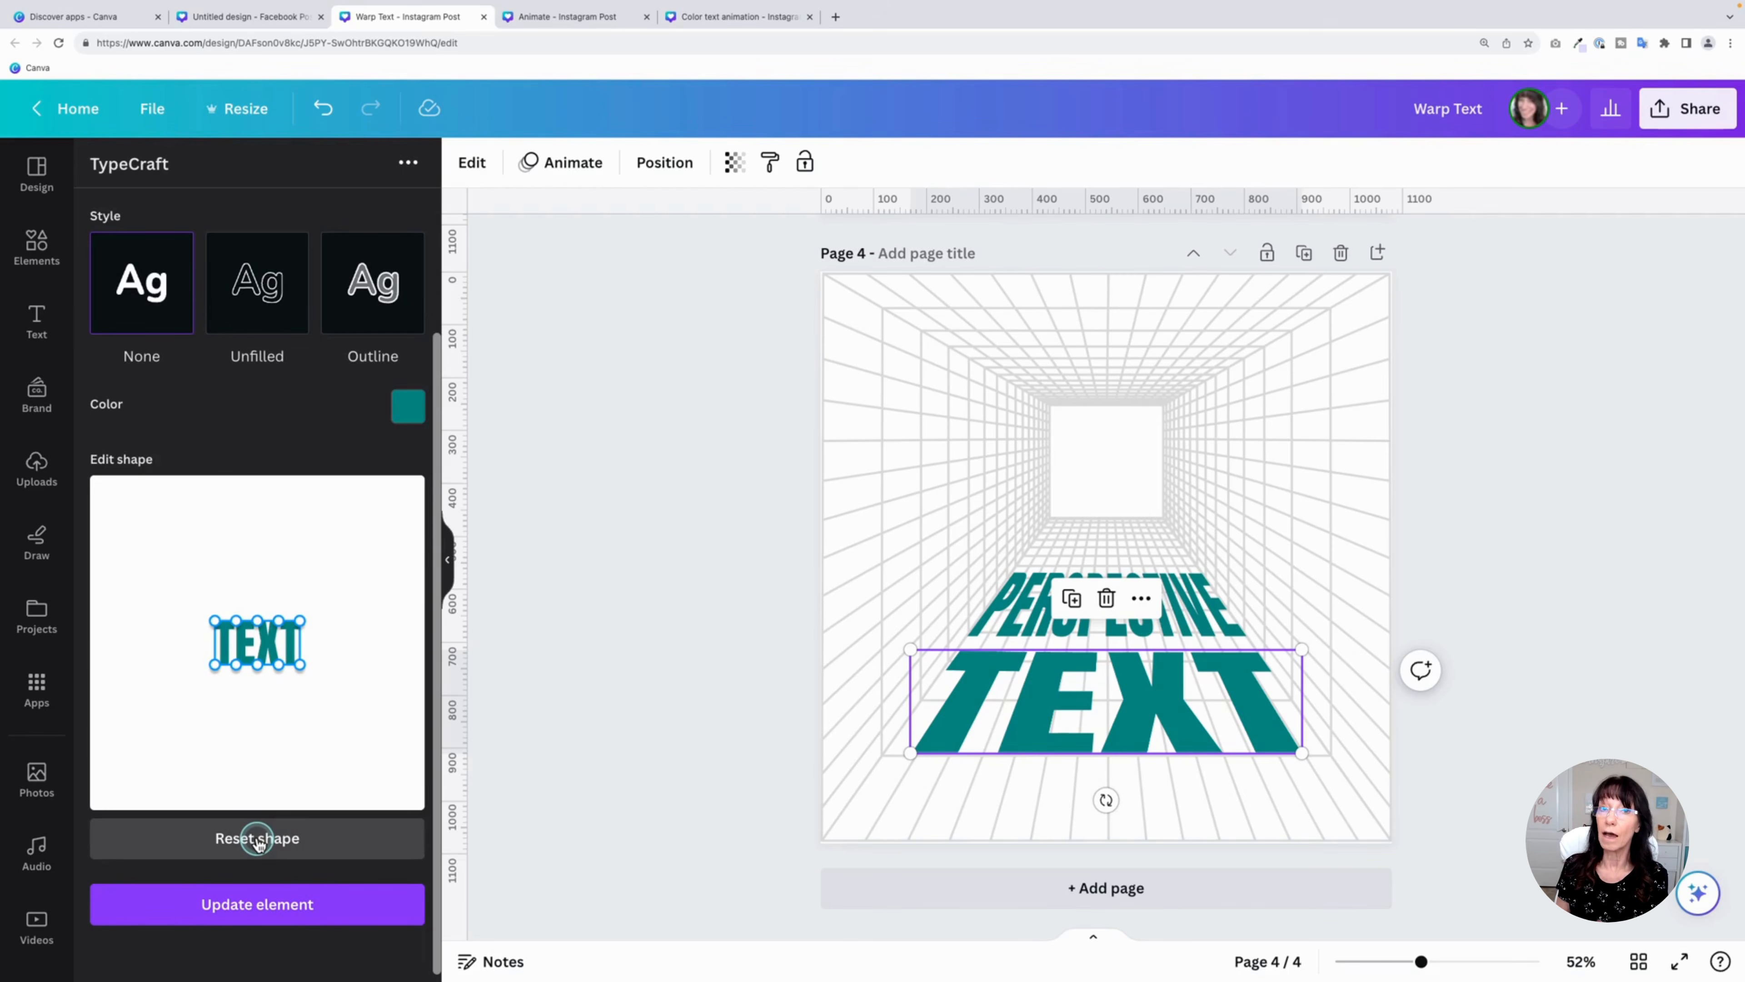
left_click(321, 906)
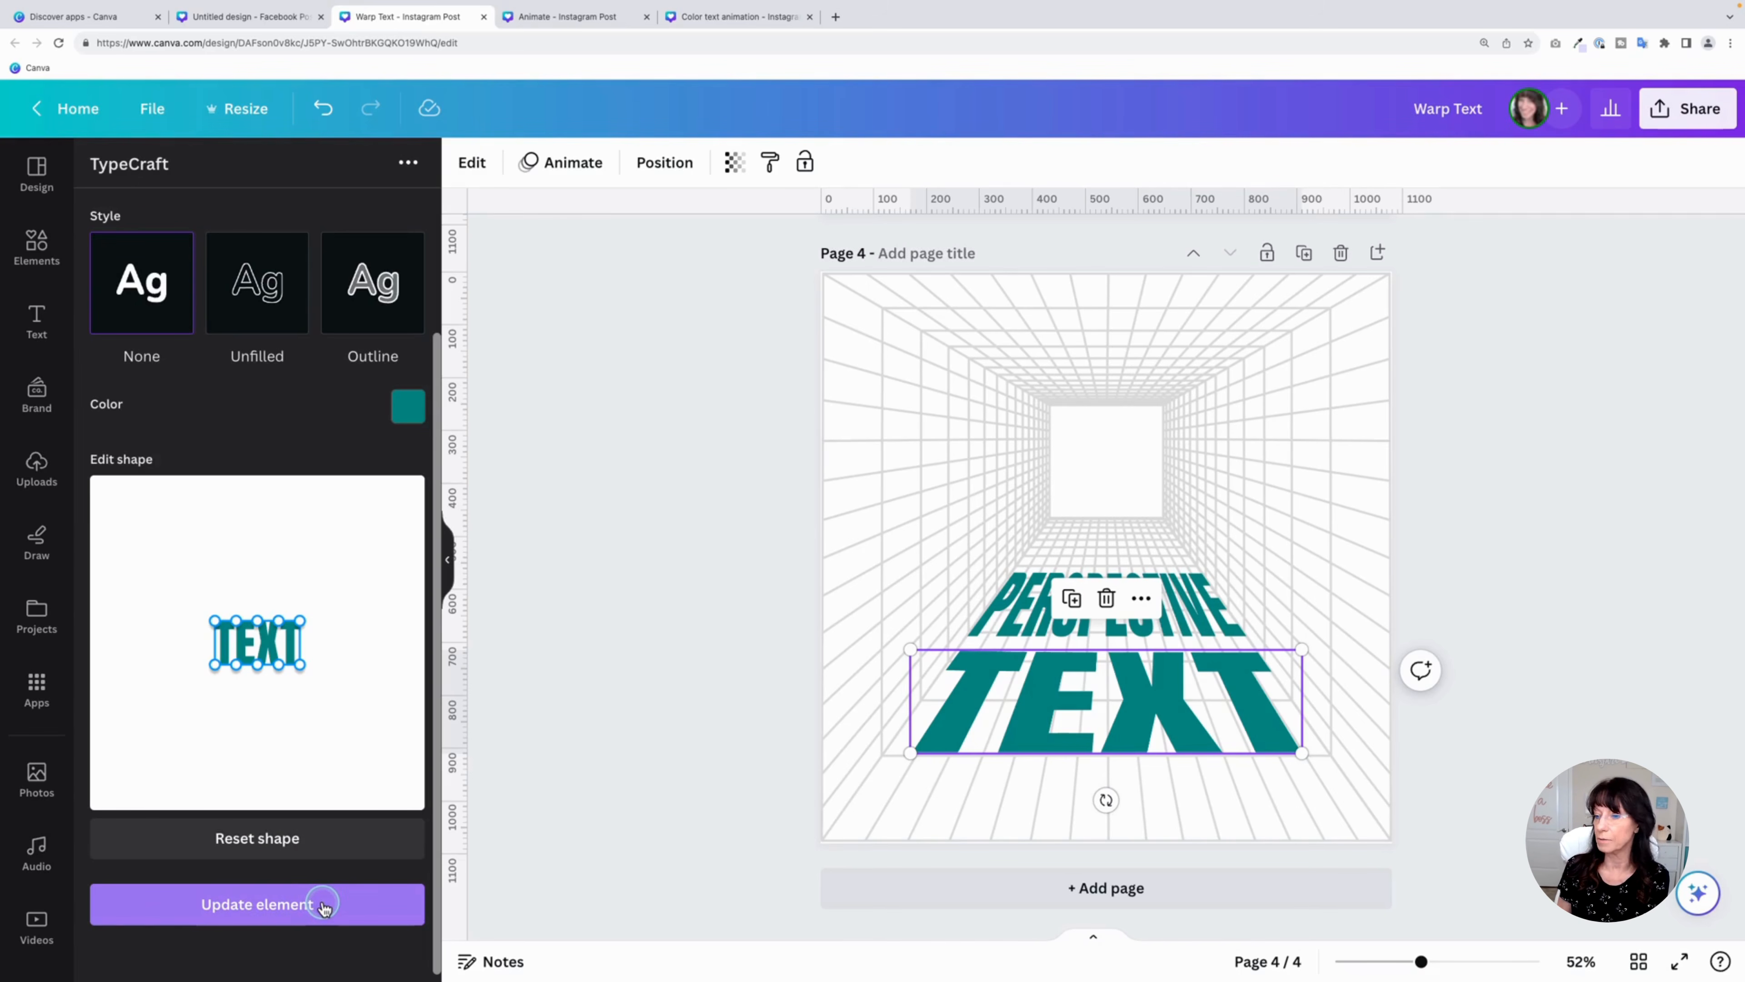
left_click(323, 906)
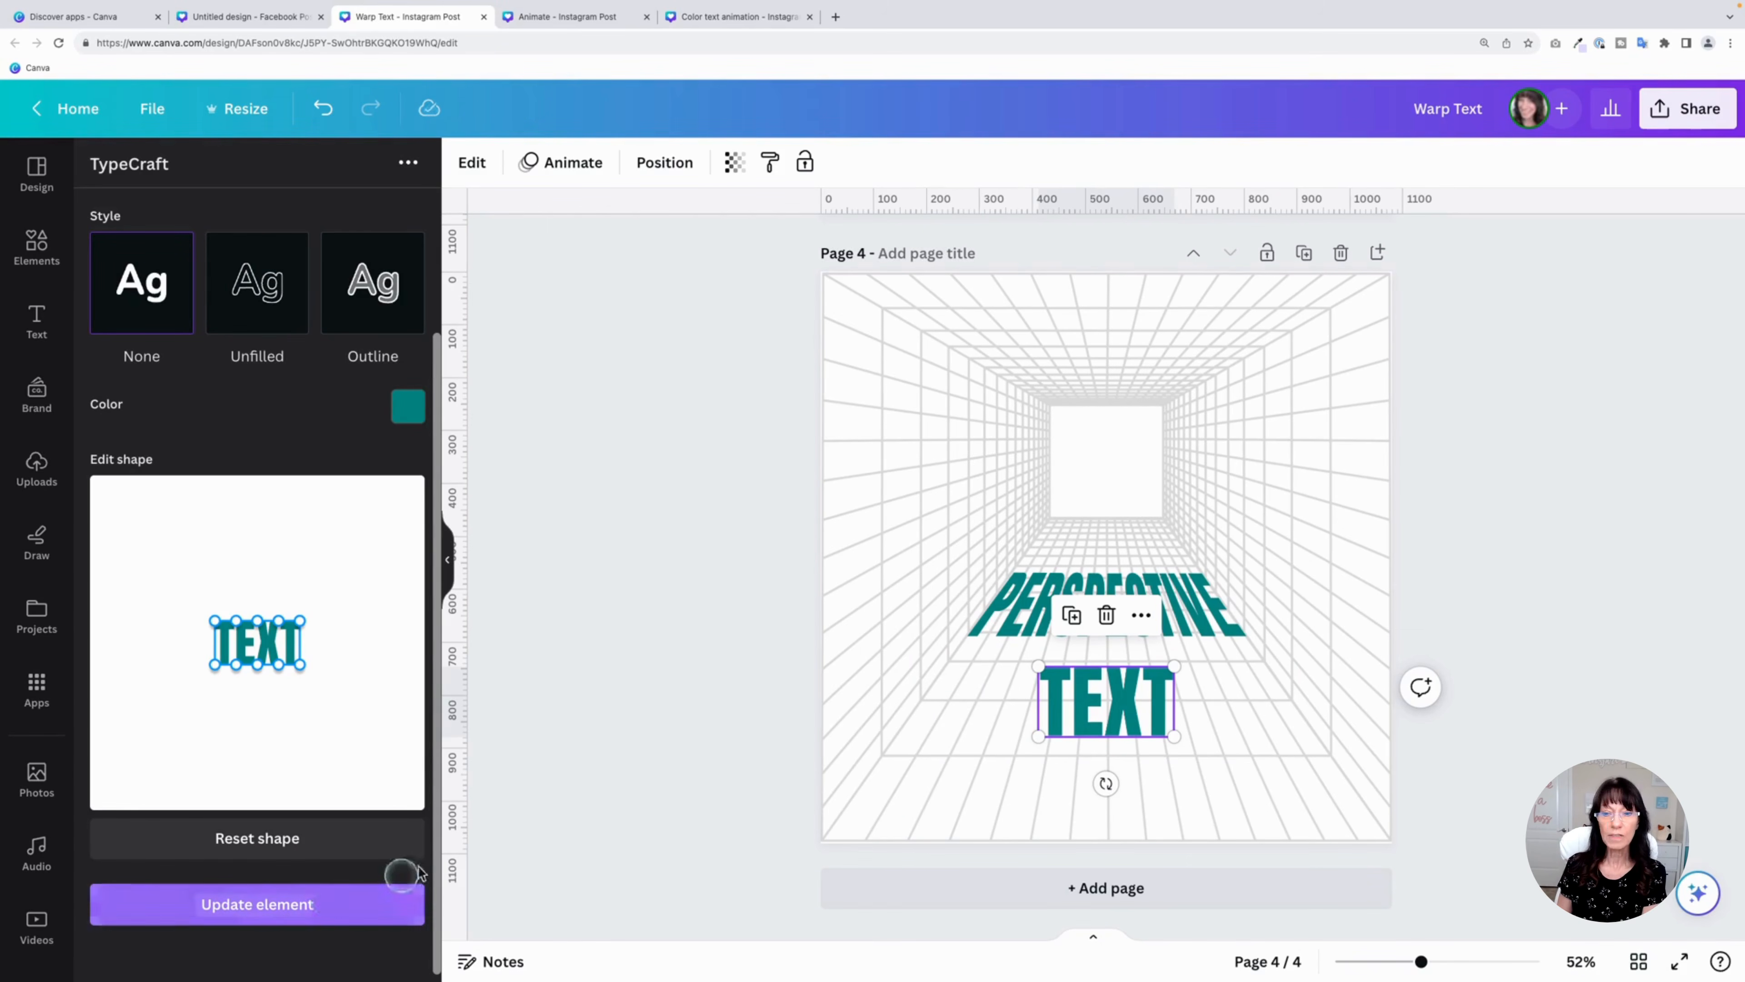
Pull TEXT's two lower corner points outward into a symmetrical trapezoid and update the element on page 4
left_click(1086, 719)
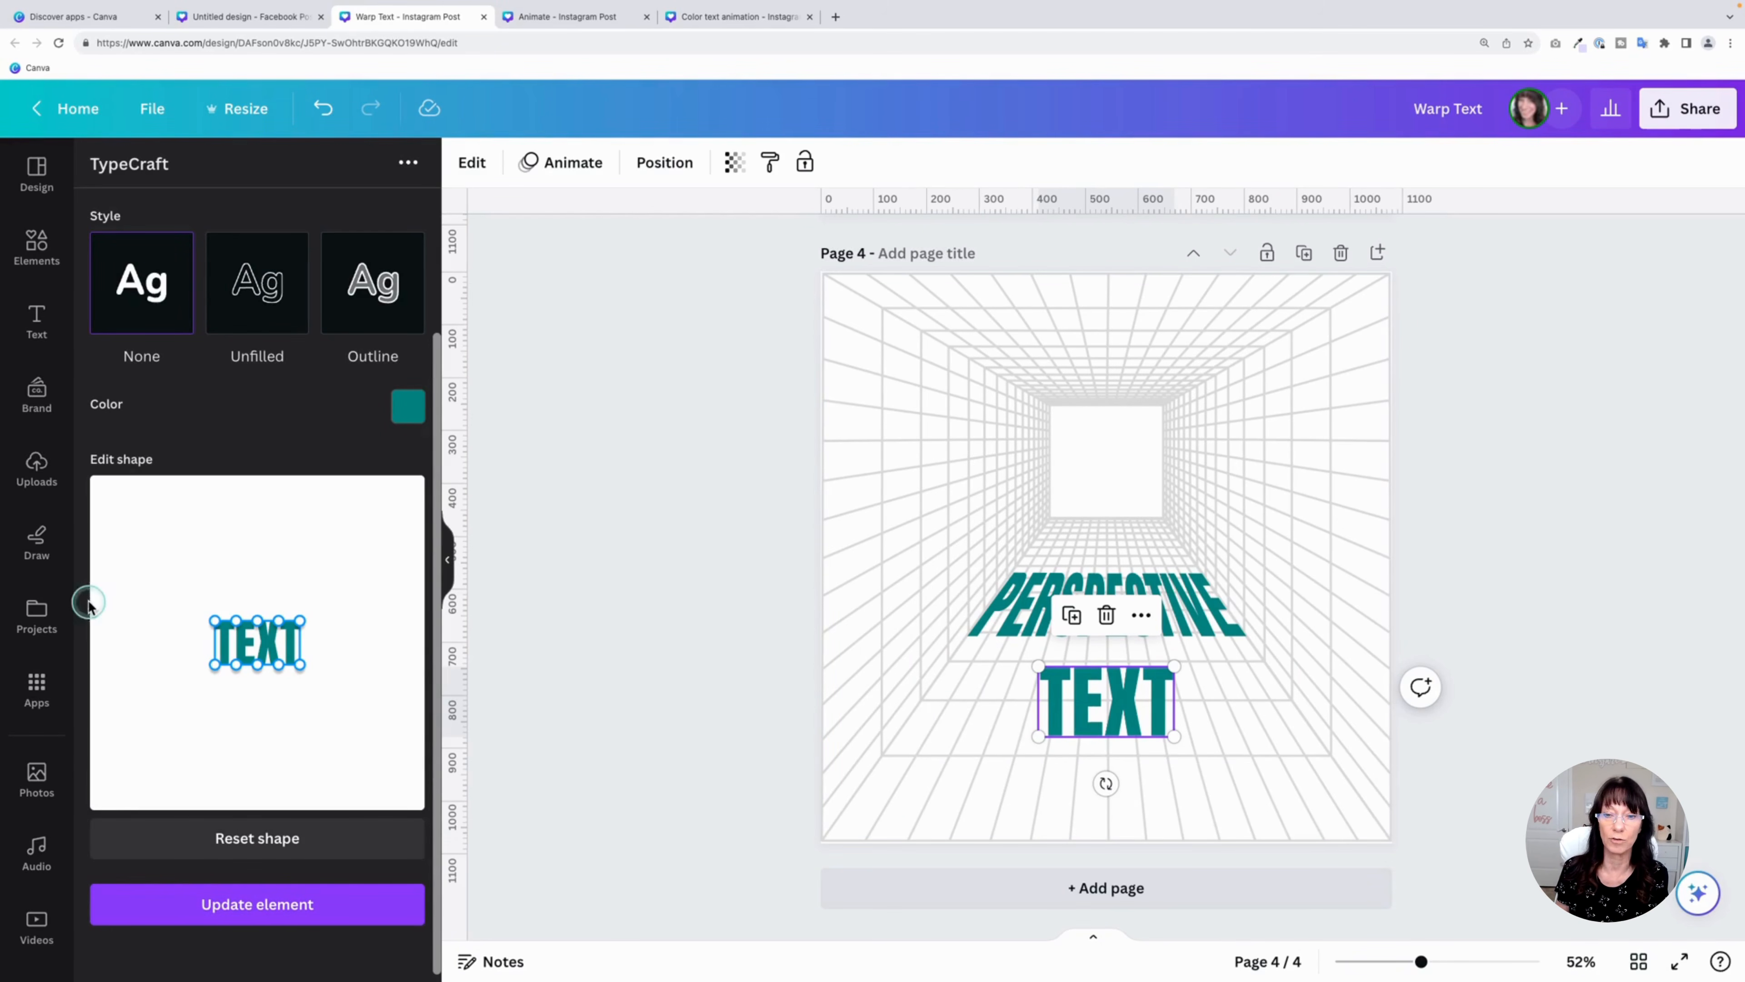
left_click(341, 666)
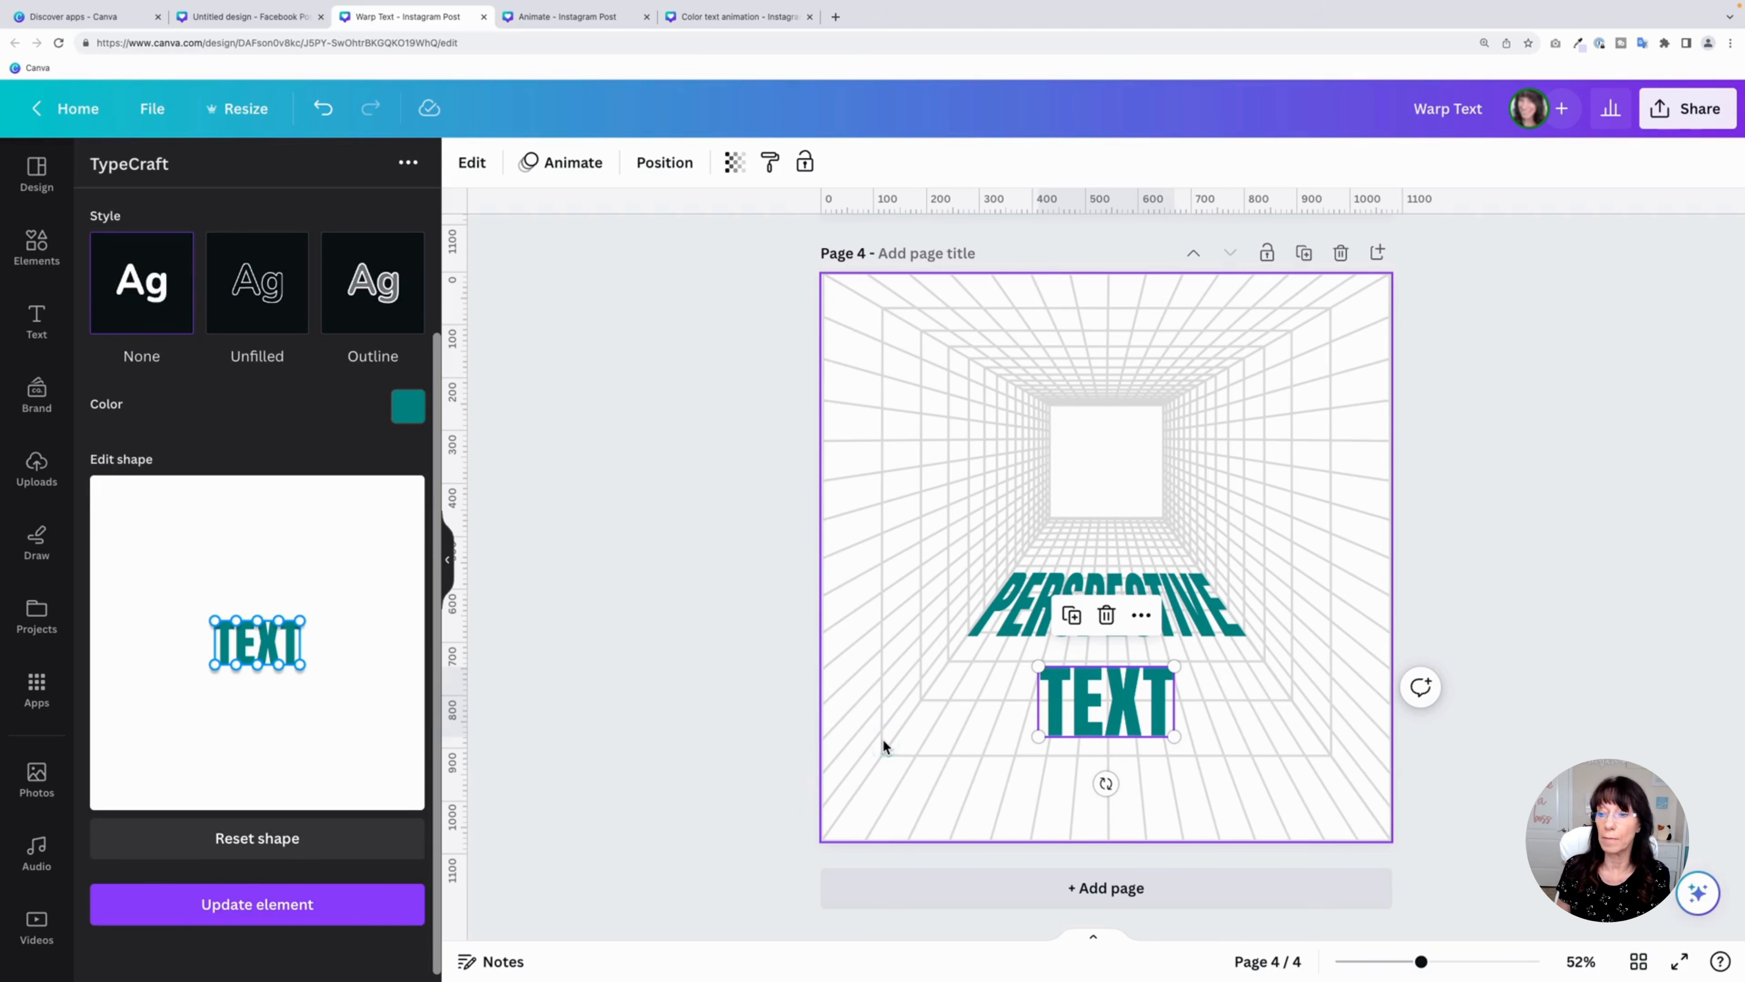
left_click_drag(300, 666, 327, 667)
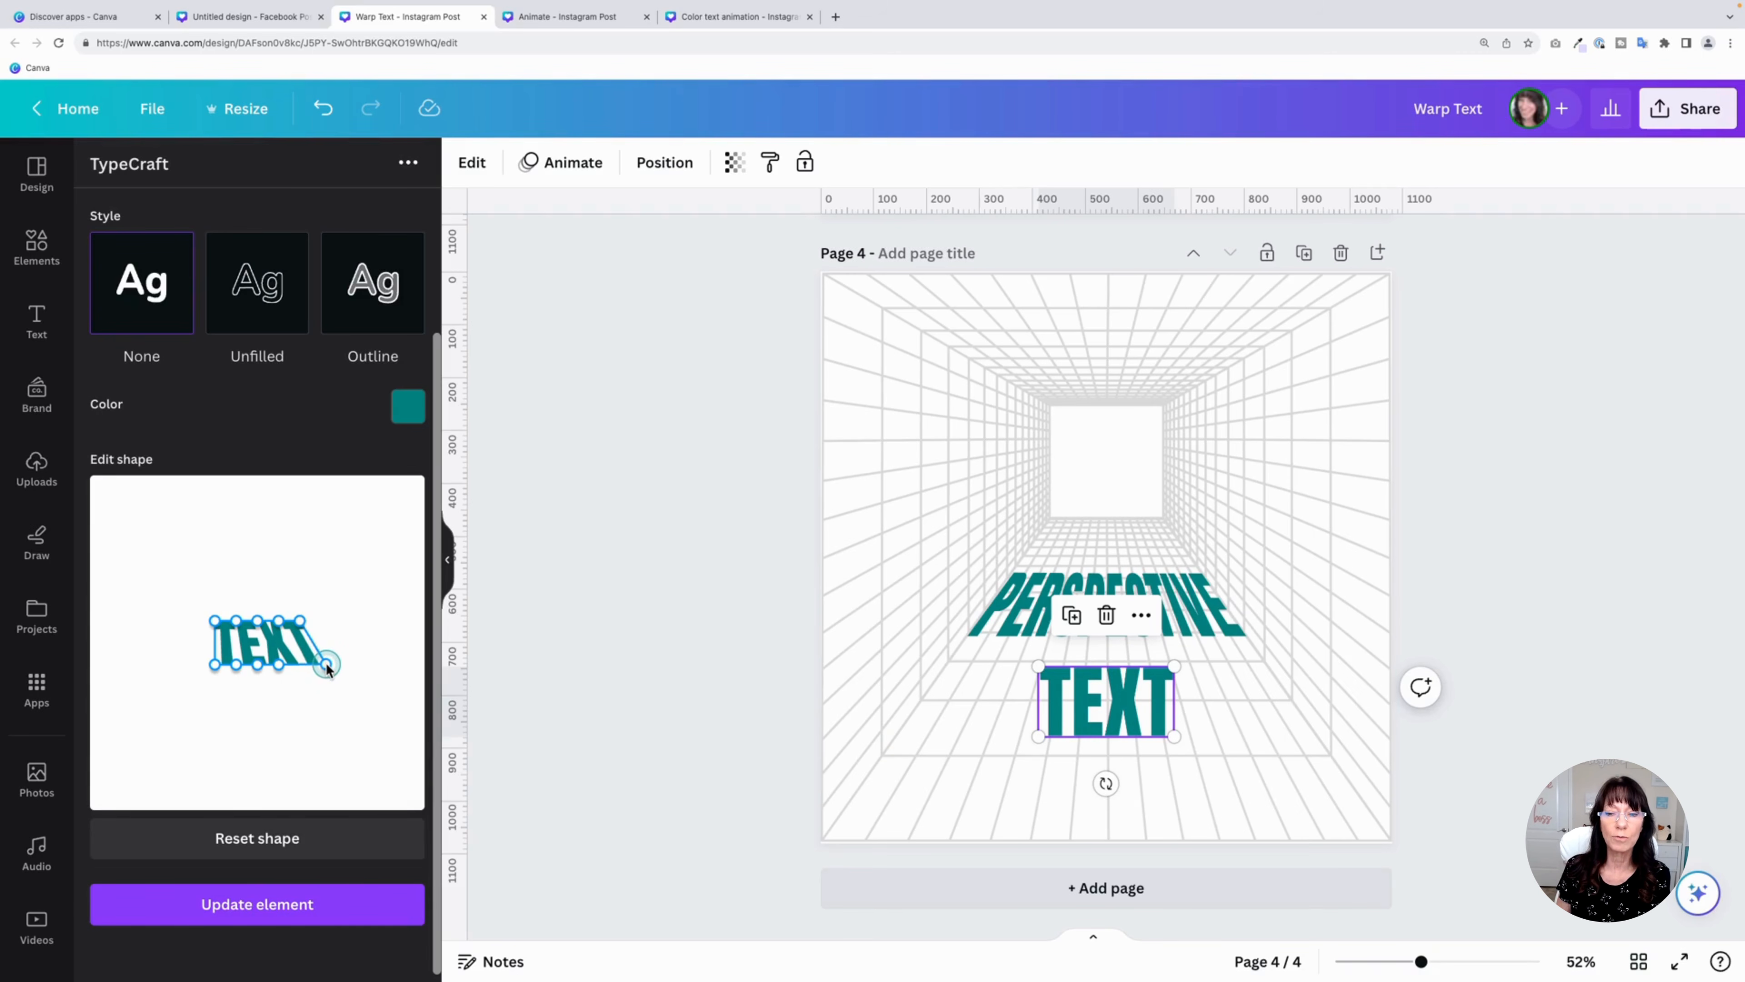
left_click_drag(211, 667, 211, 667)
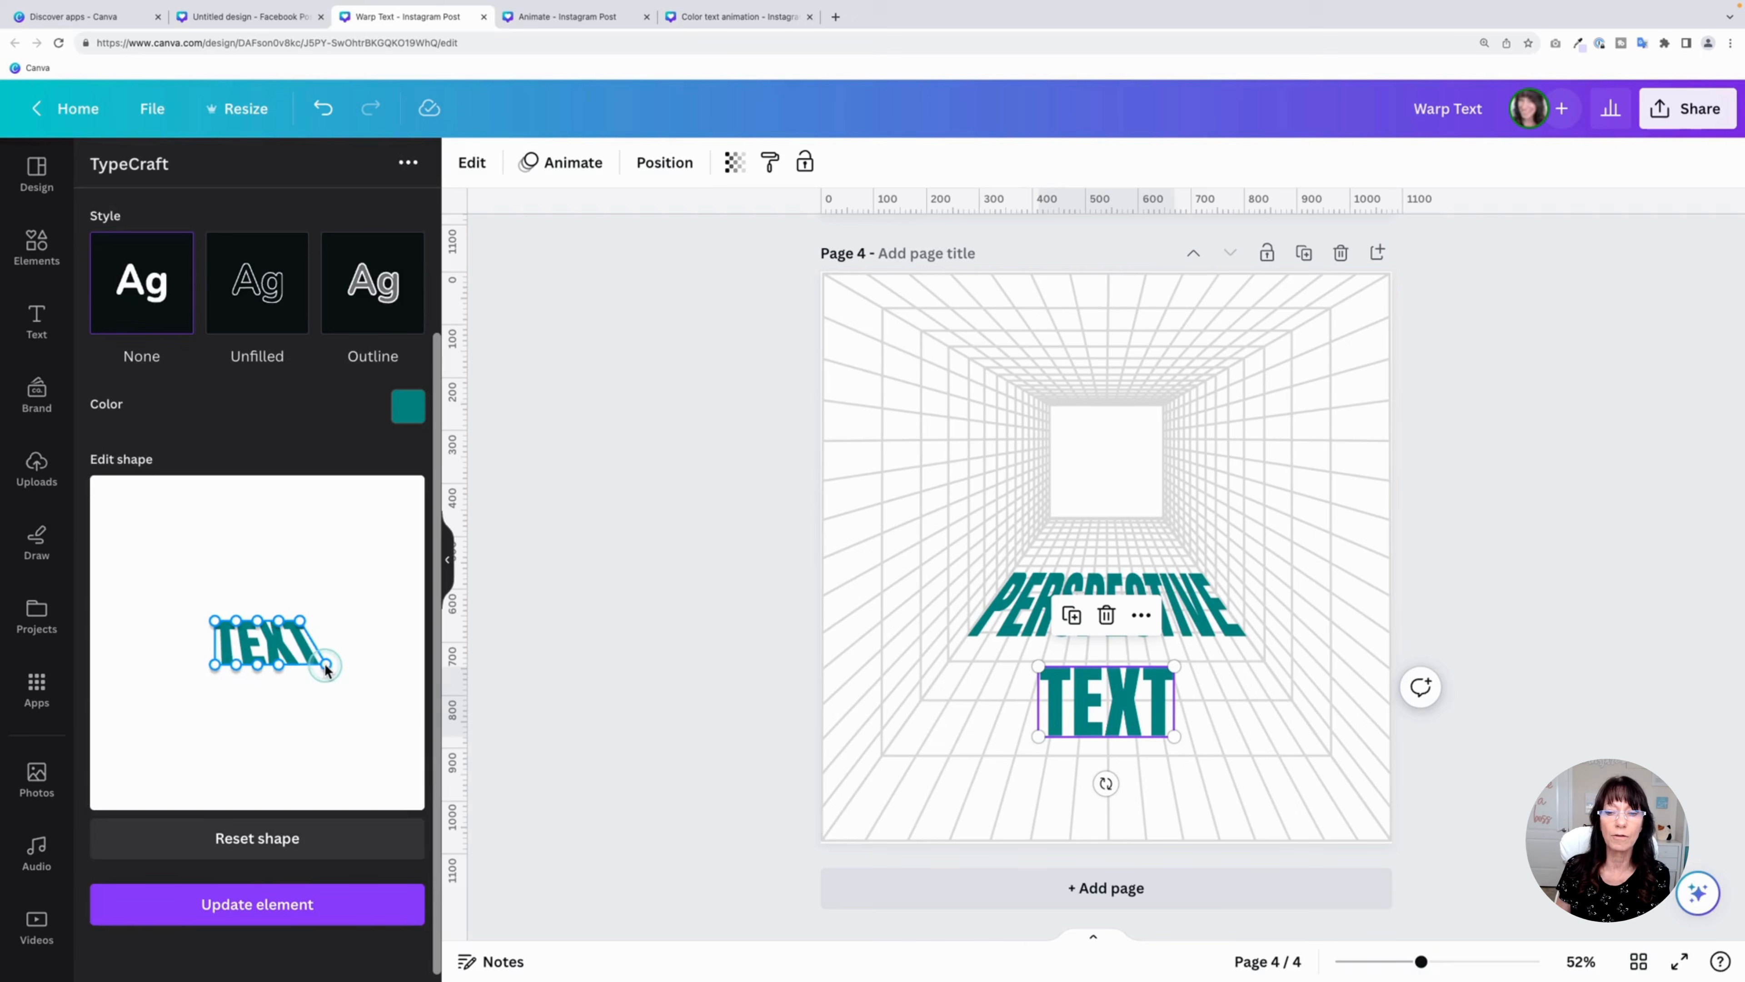
mouse_move(327, 665)
left_mouse_down()
mouse_move(328, 689)
mouse_move(332, 669)
left_mouse_up()
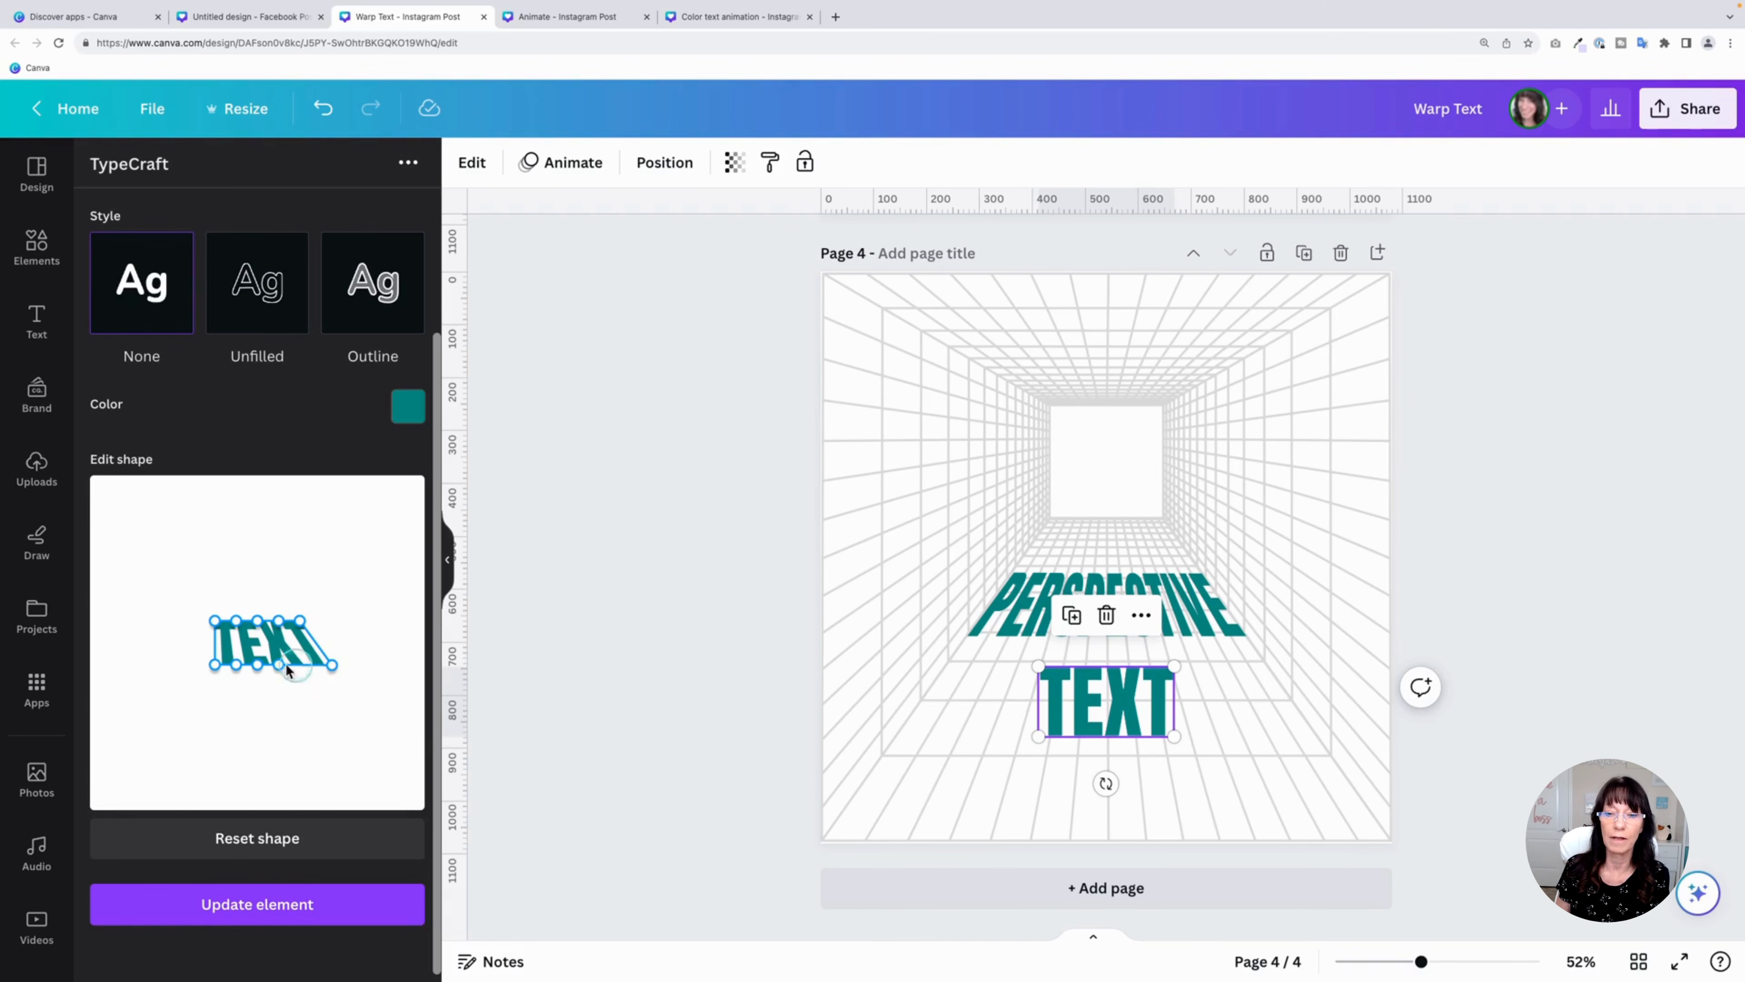
left_click_drag(215, 664, 176, 666)
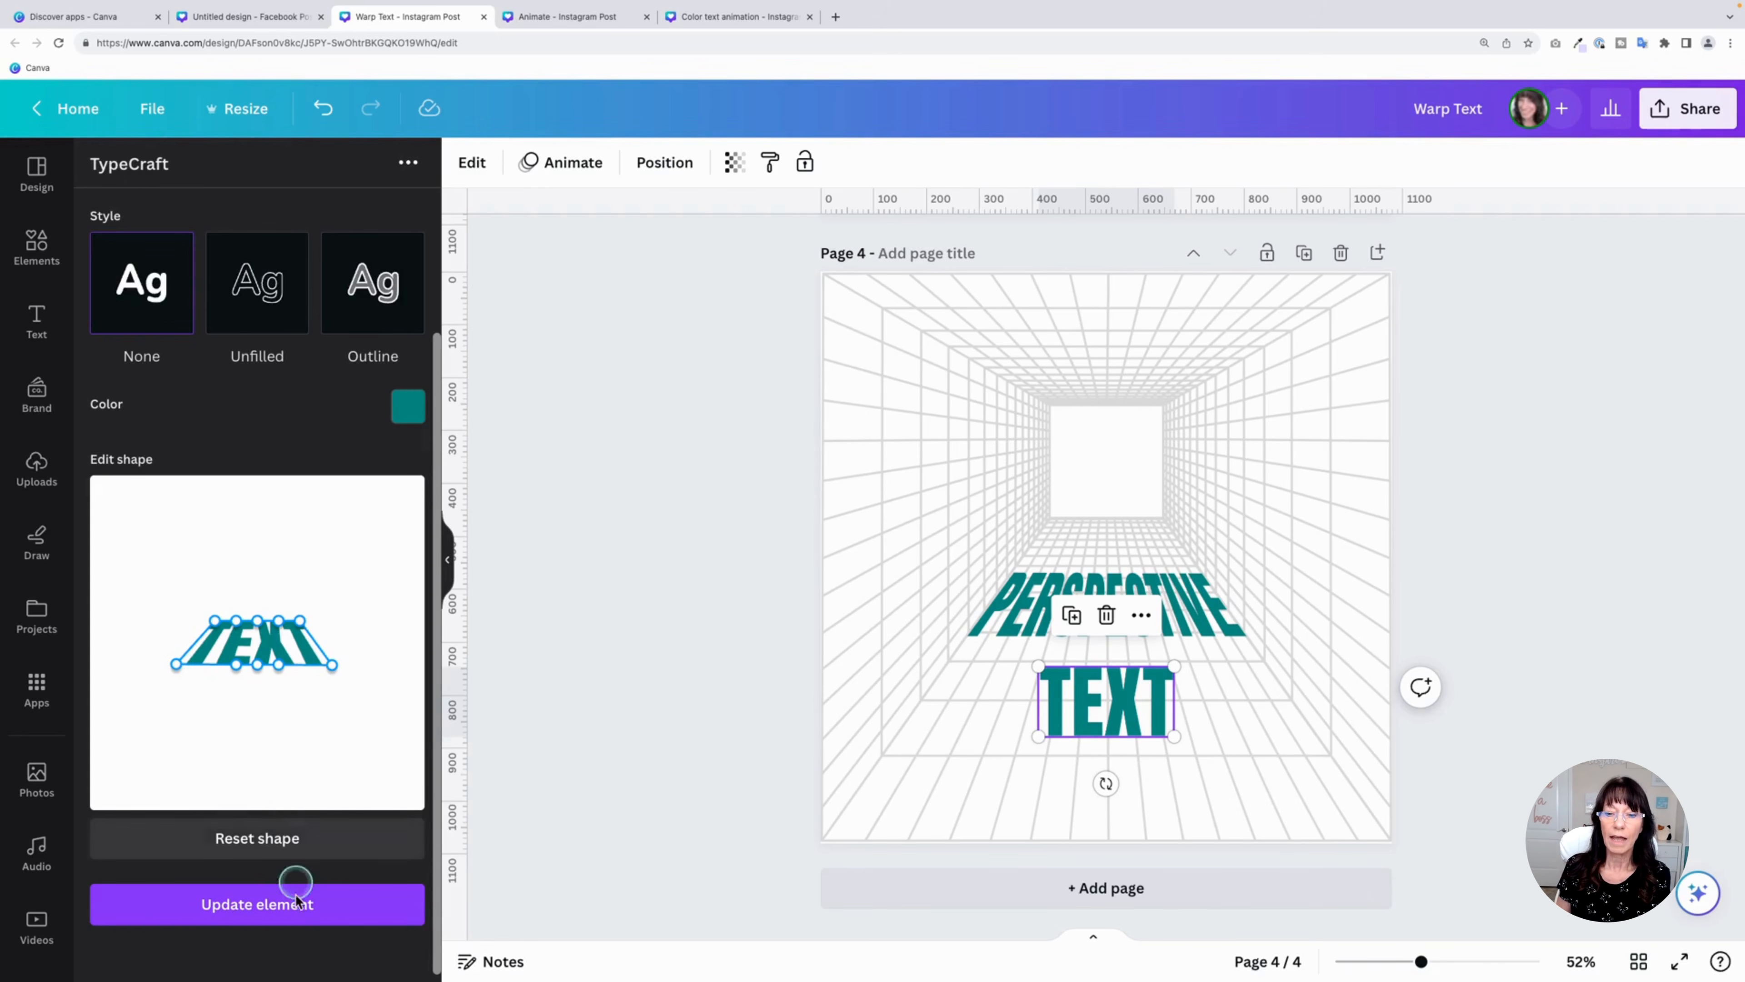
left_click(295, 911)
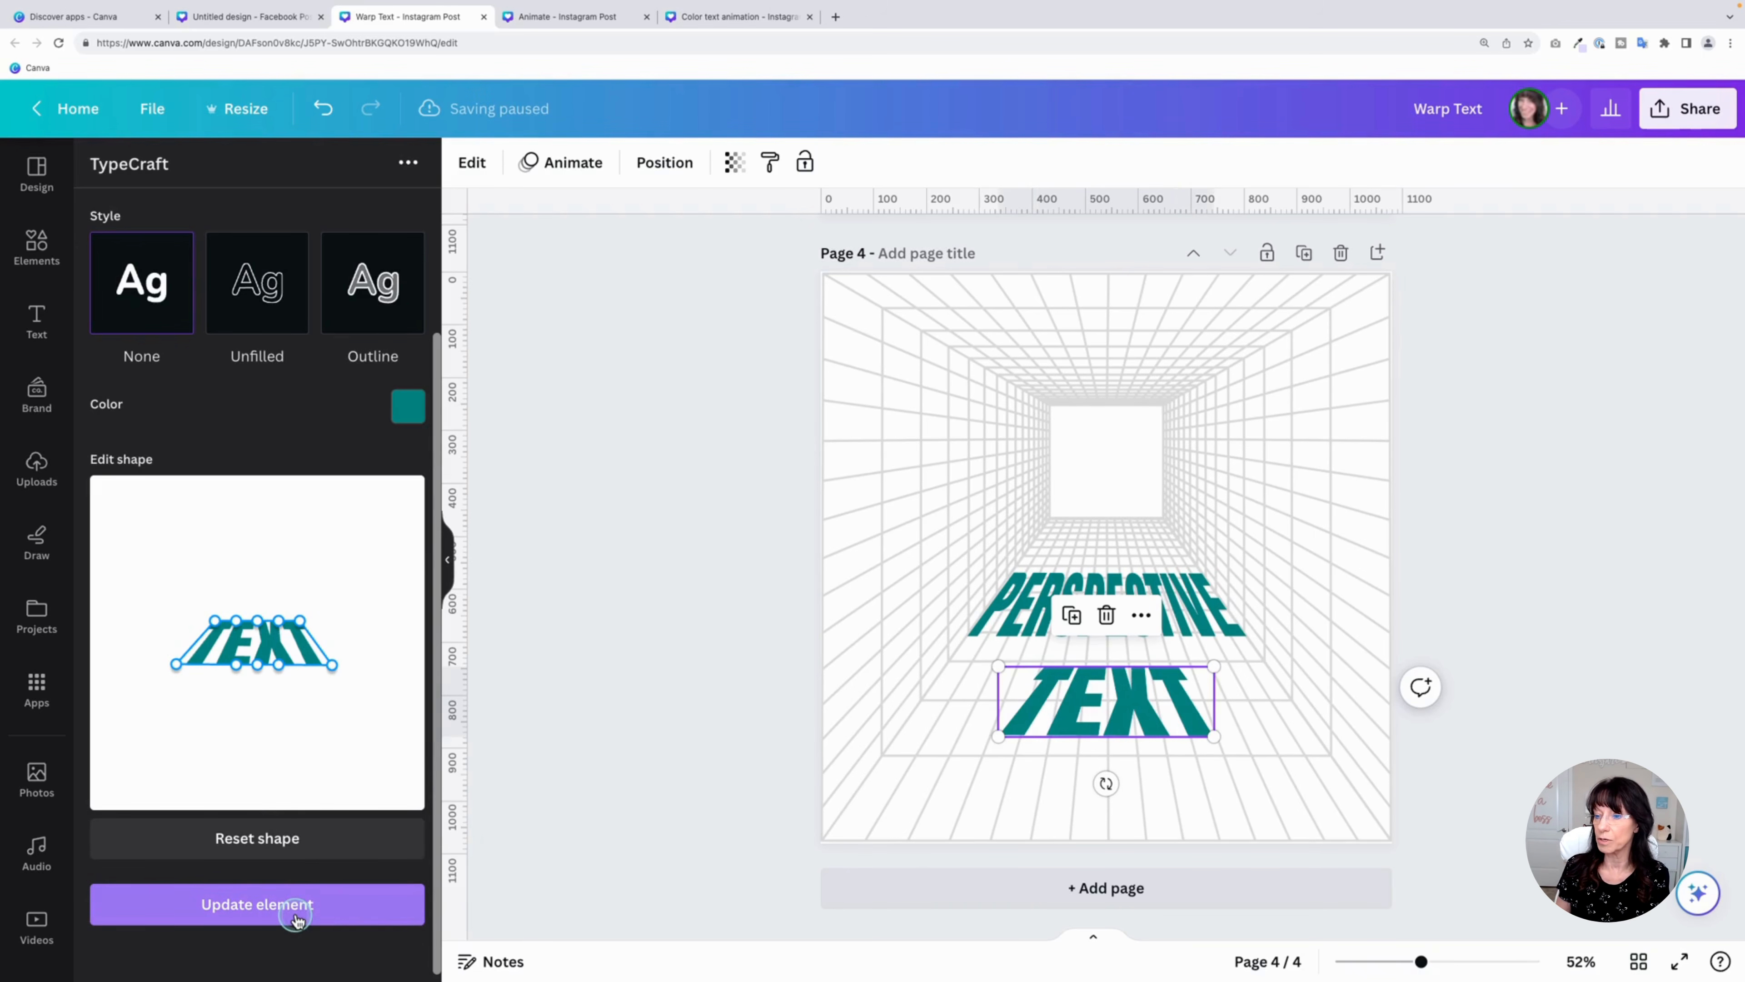
Enlarge TEXT to span the floor of the grid and delete the PERSPECTIVE word above it on page 4
left_click_drag(1161, 712, 1320, 613)
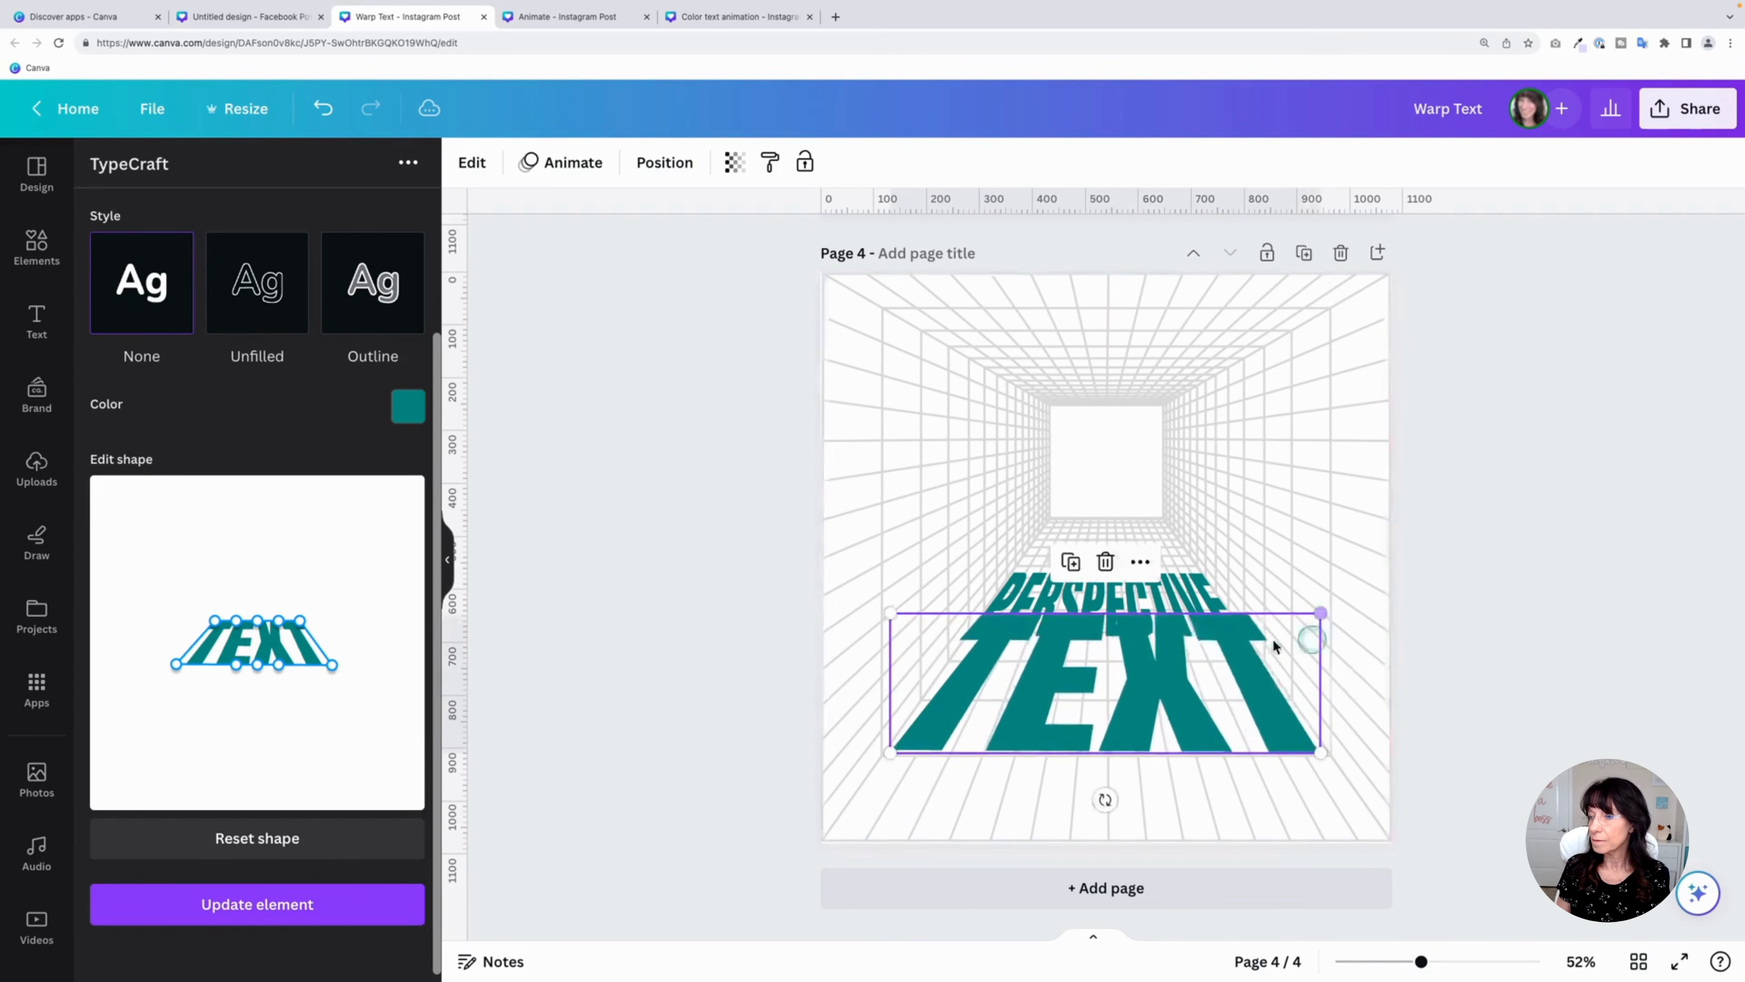
left_click(1178, 582)
key("Delete")
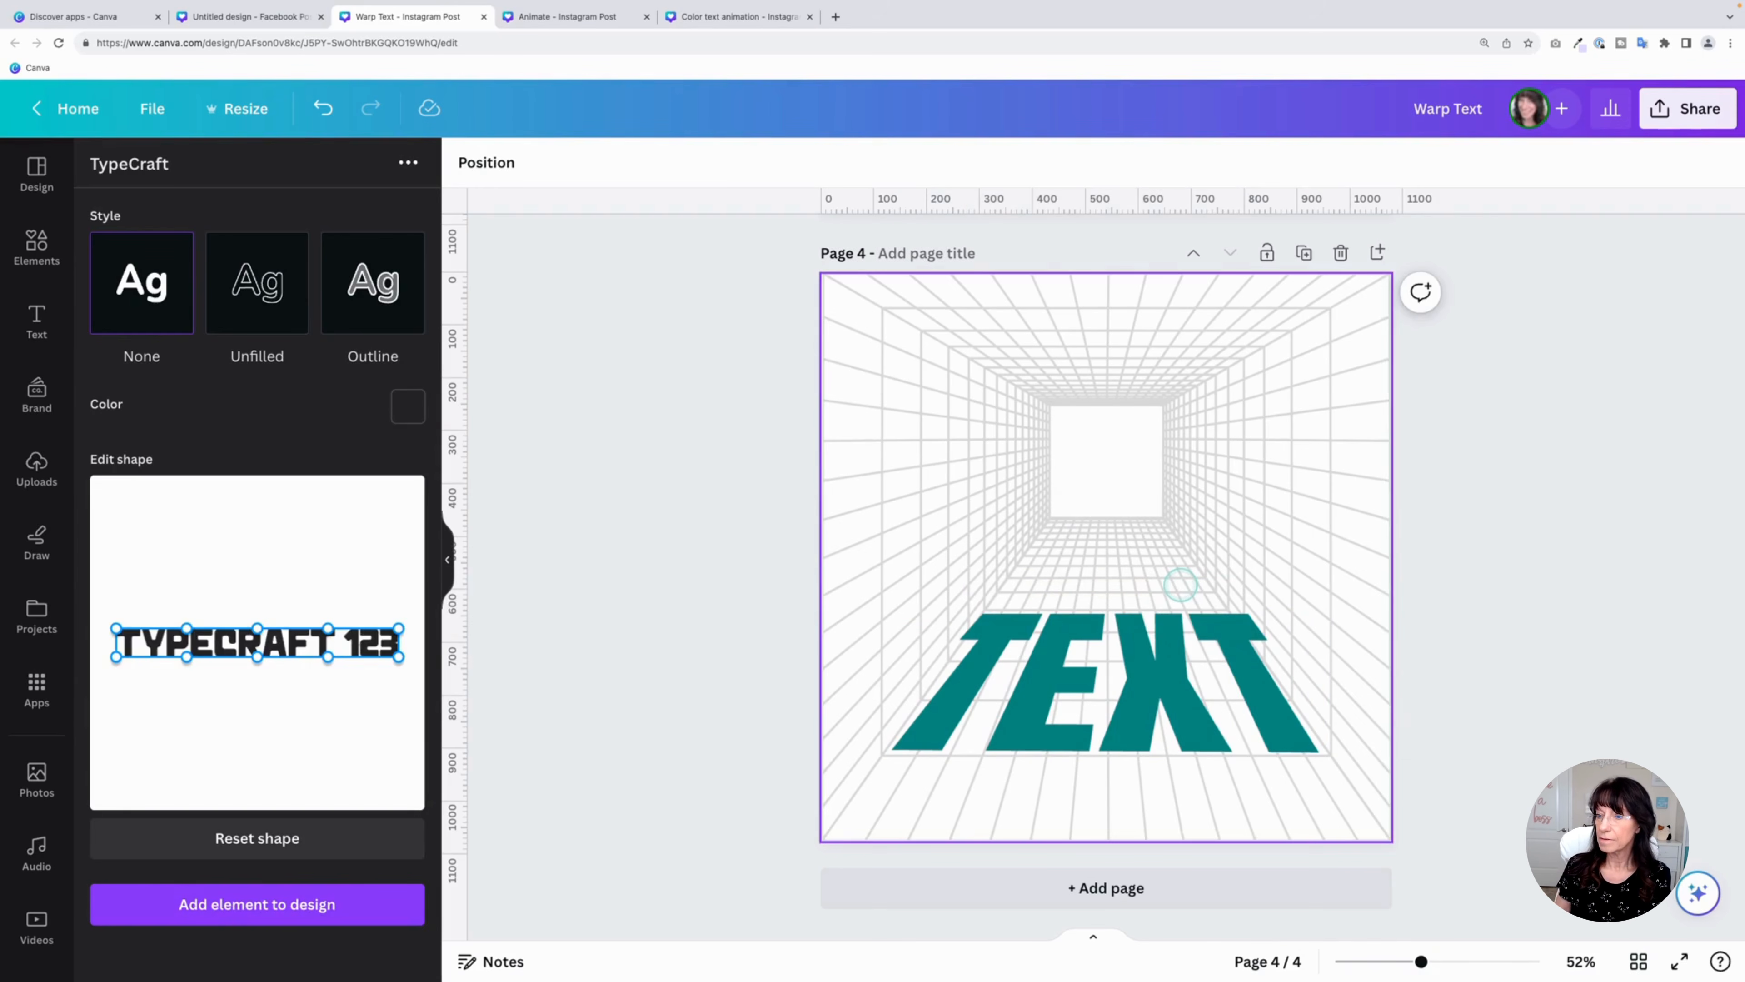
Check how TEXT's slanted sides and corners line up with the perspective grid lines on page 4
left_click(1176, 696)
left_click(976, 625)
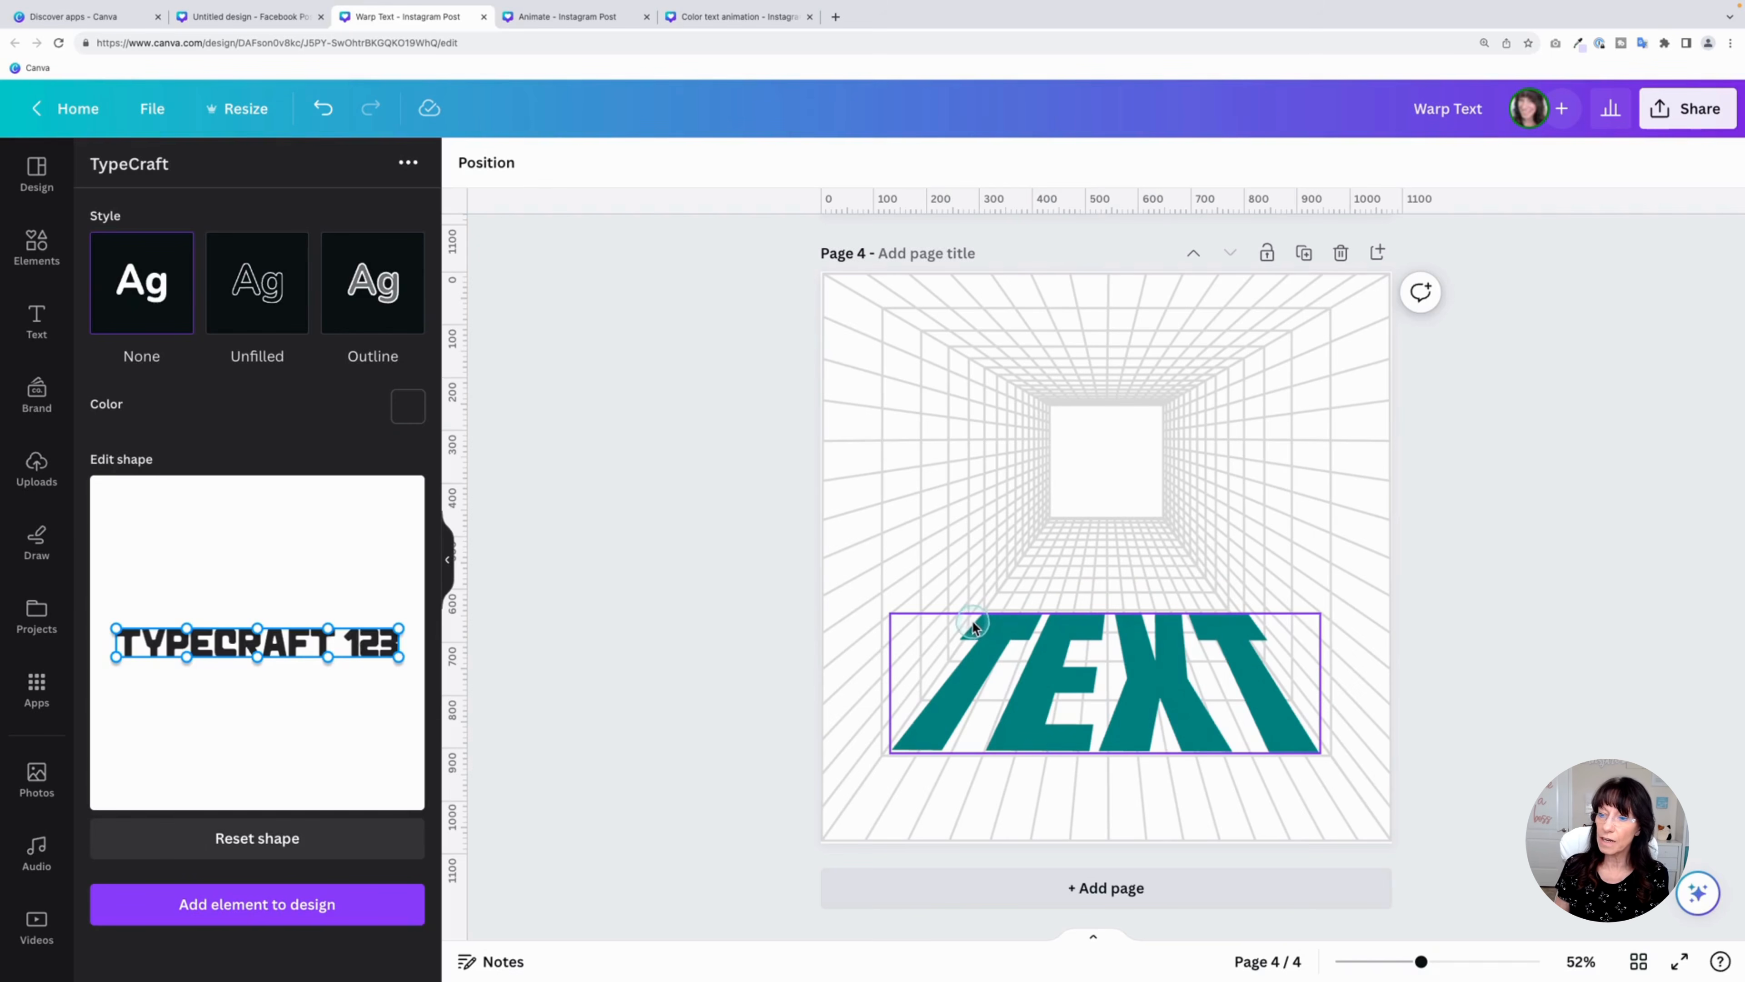
left_click(966, 629)
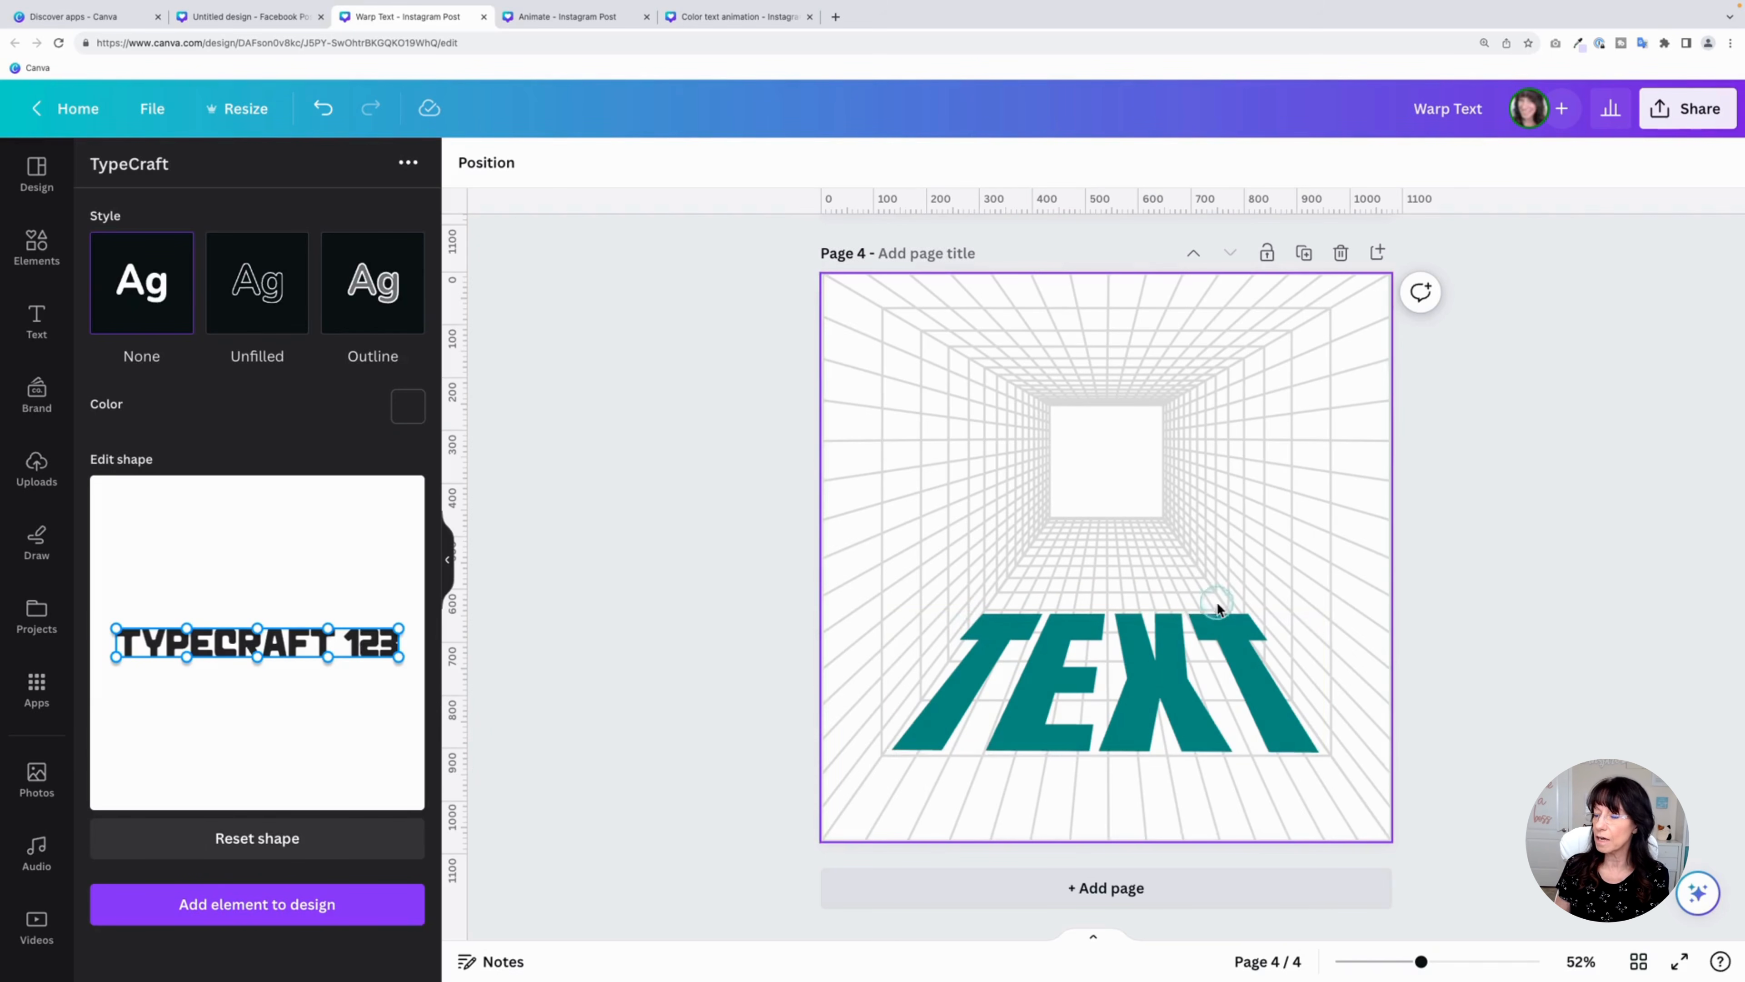
left_click(1264, 633)
left_click(1329, 751)
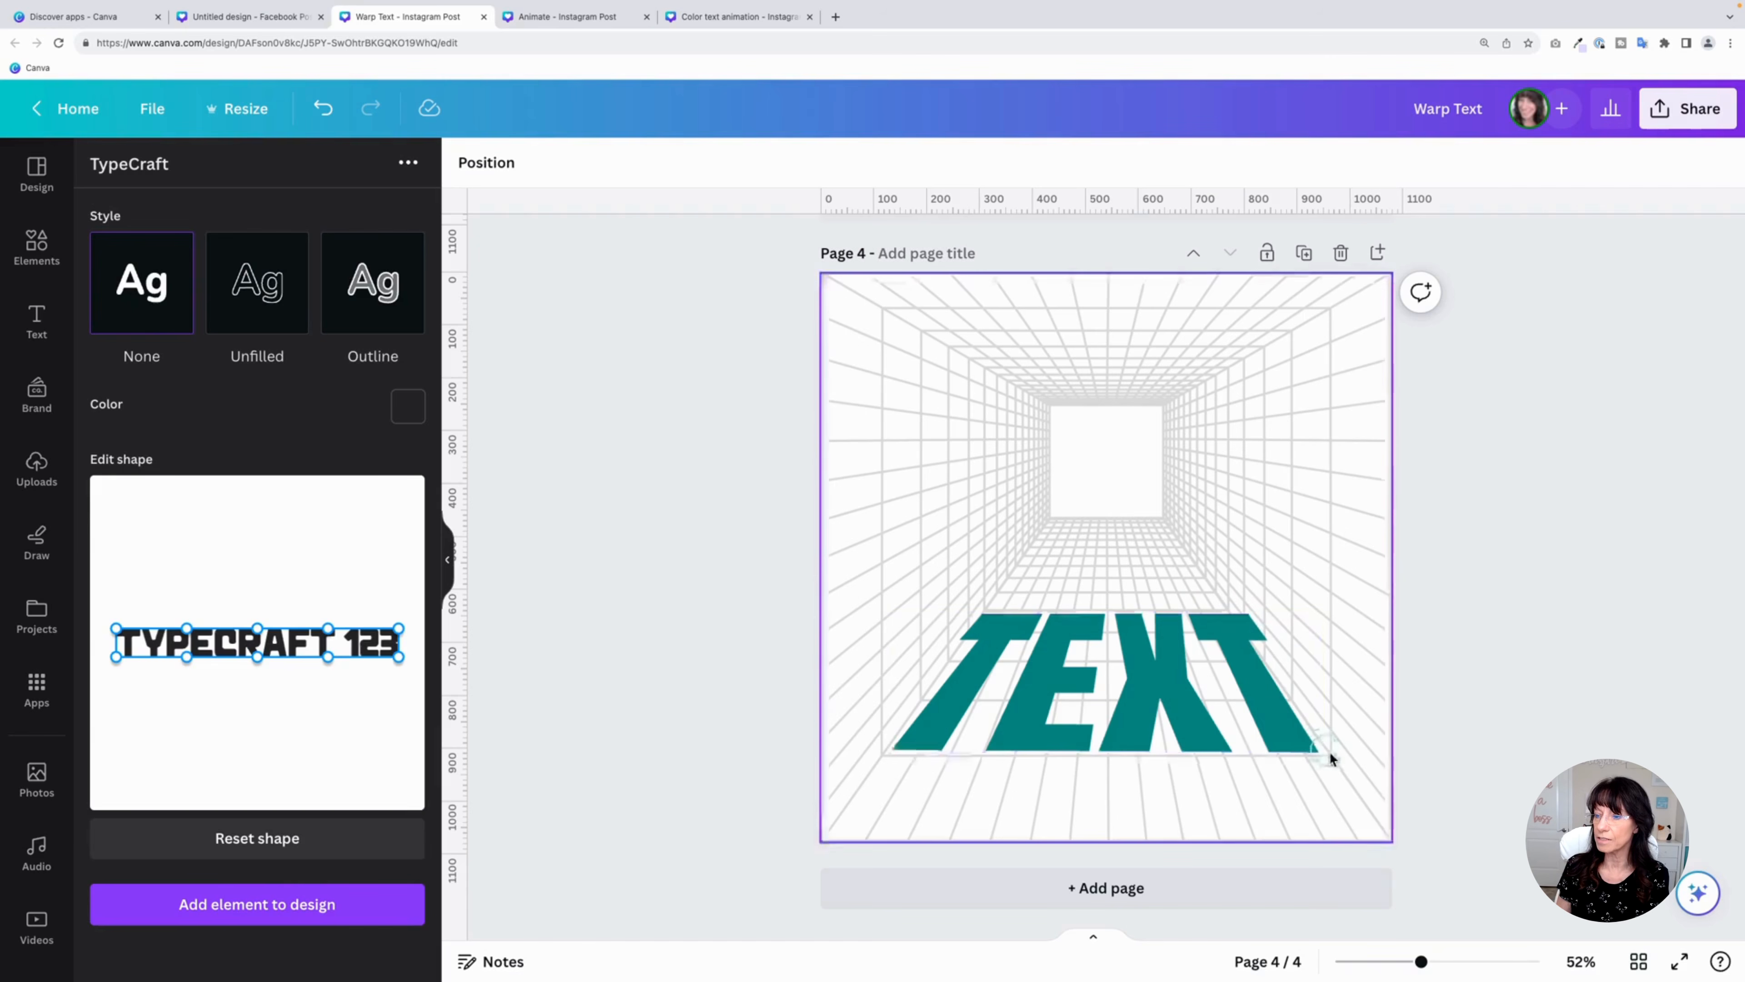
Select TEXT on page 4, nudge its upper-right shape point inward, and update the element
left_click(1245, 642)
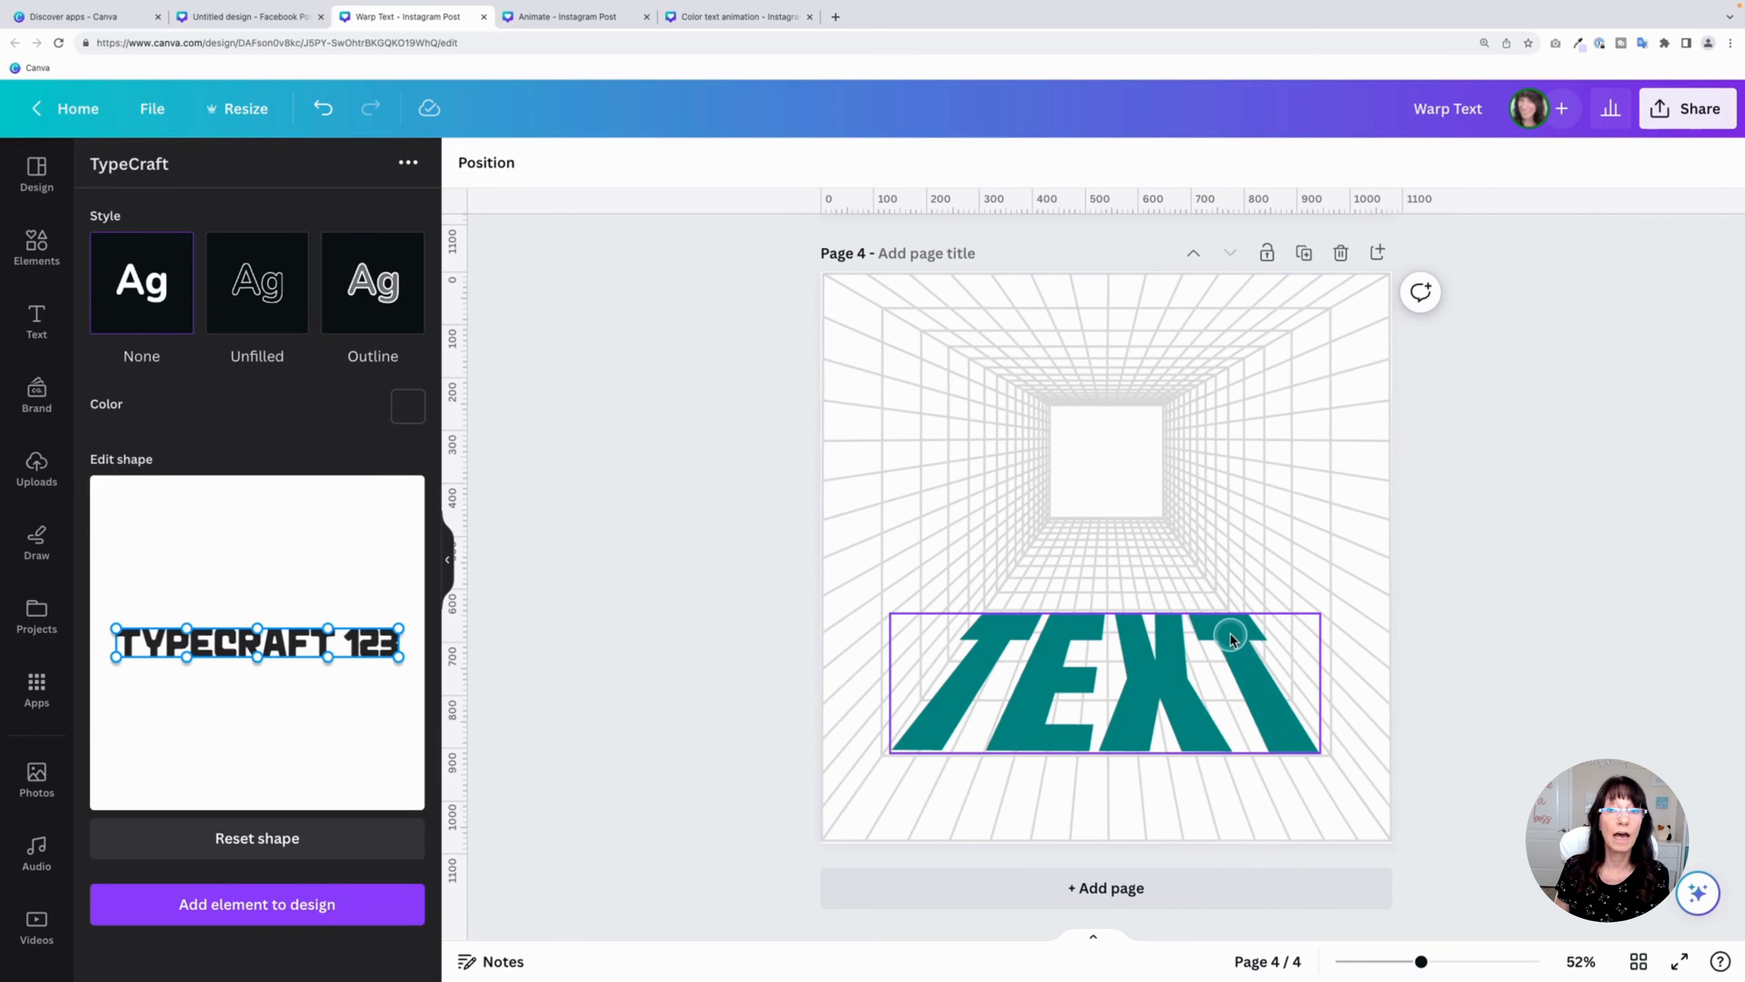
left_click(1197, 636)
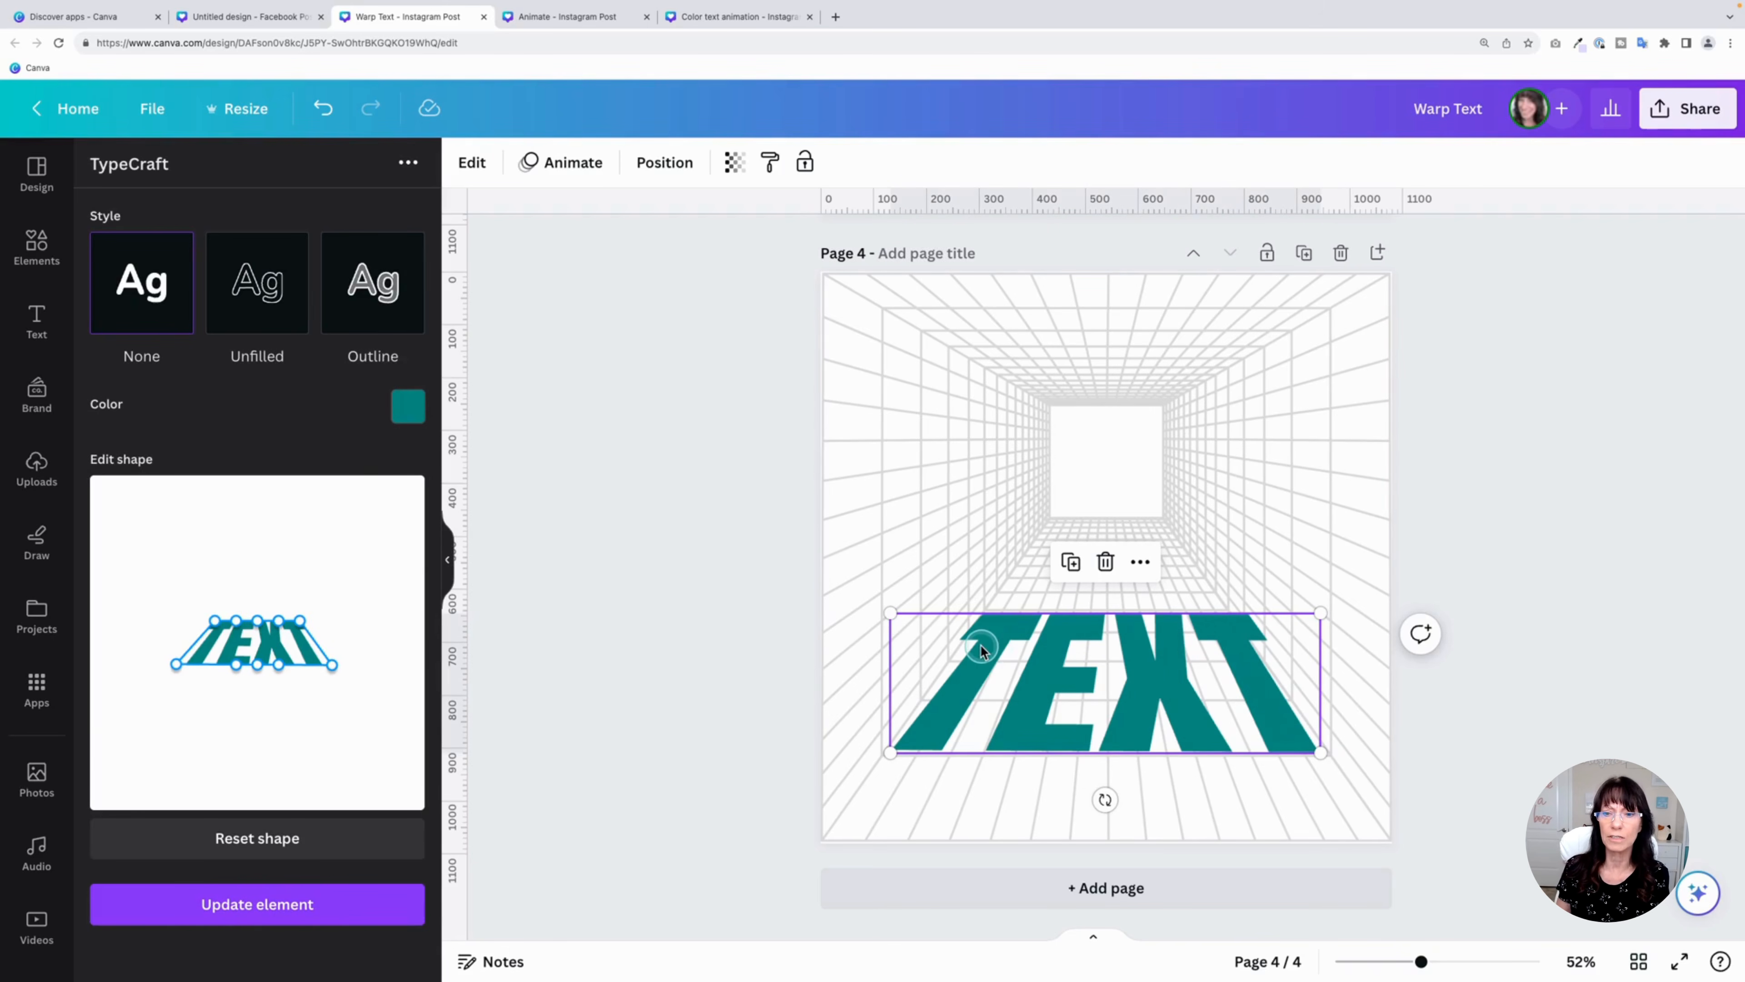
left_click(279, 618)
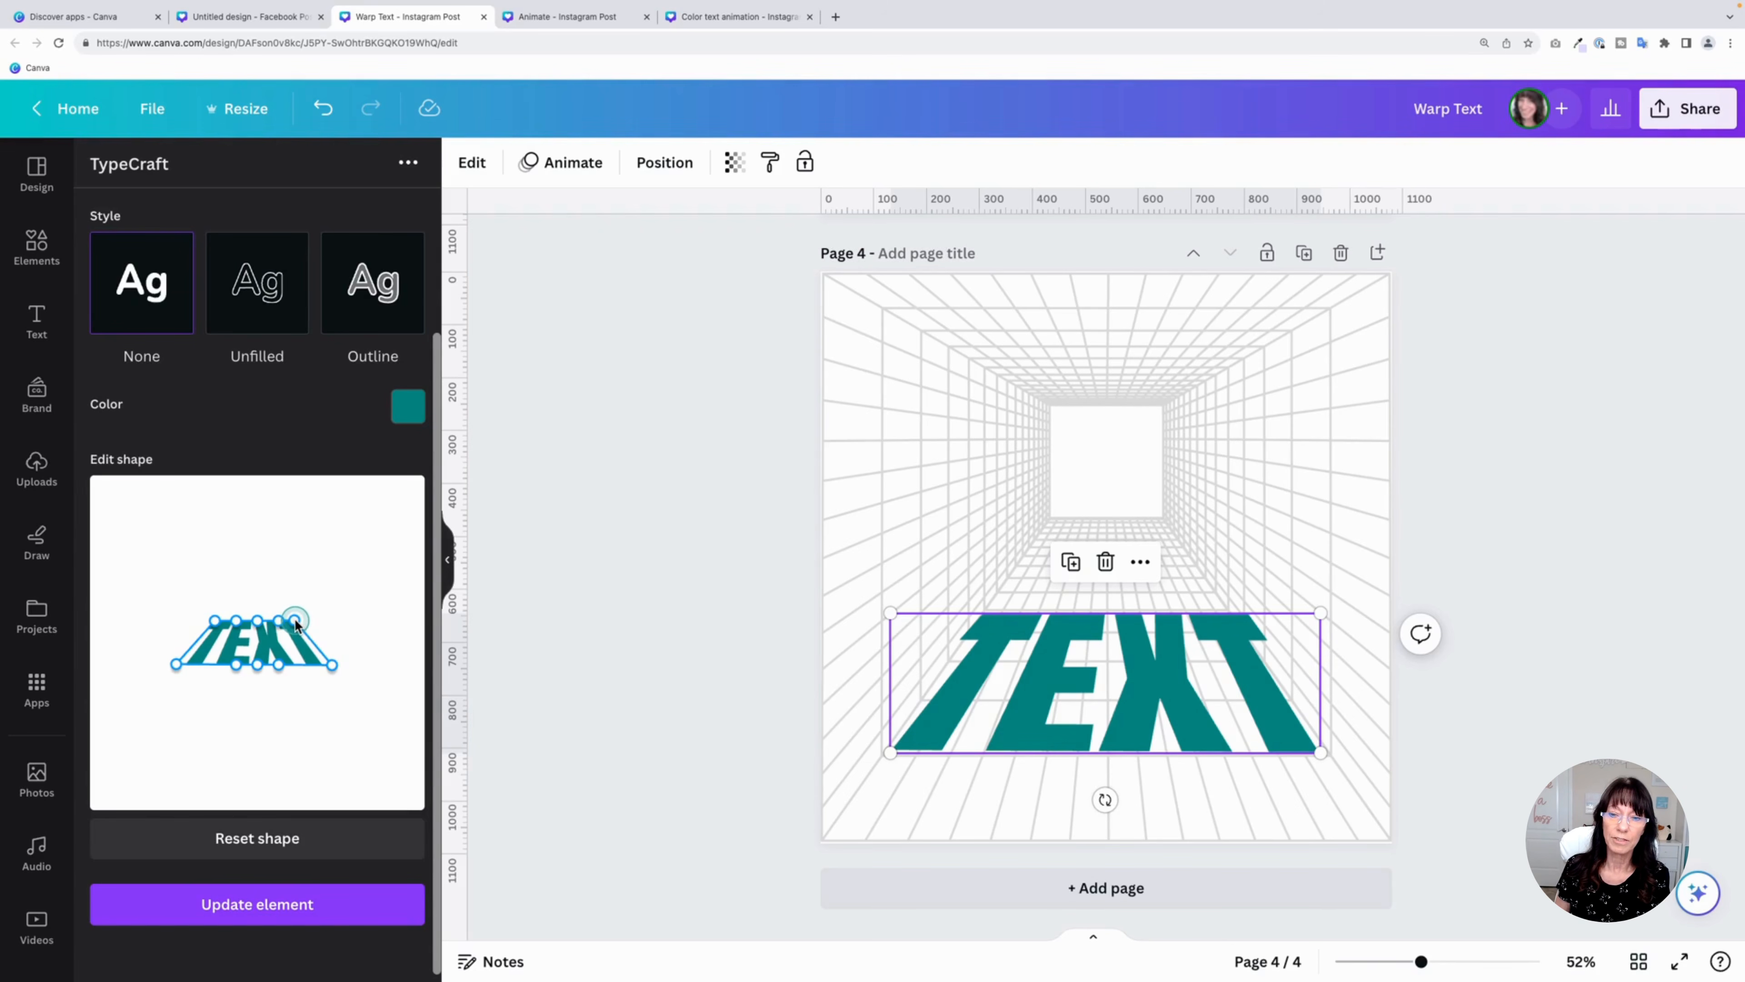
left_click(975, 637)
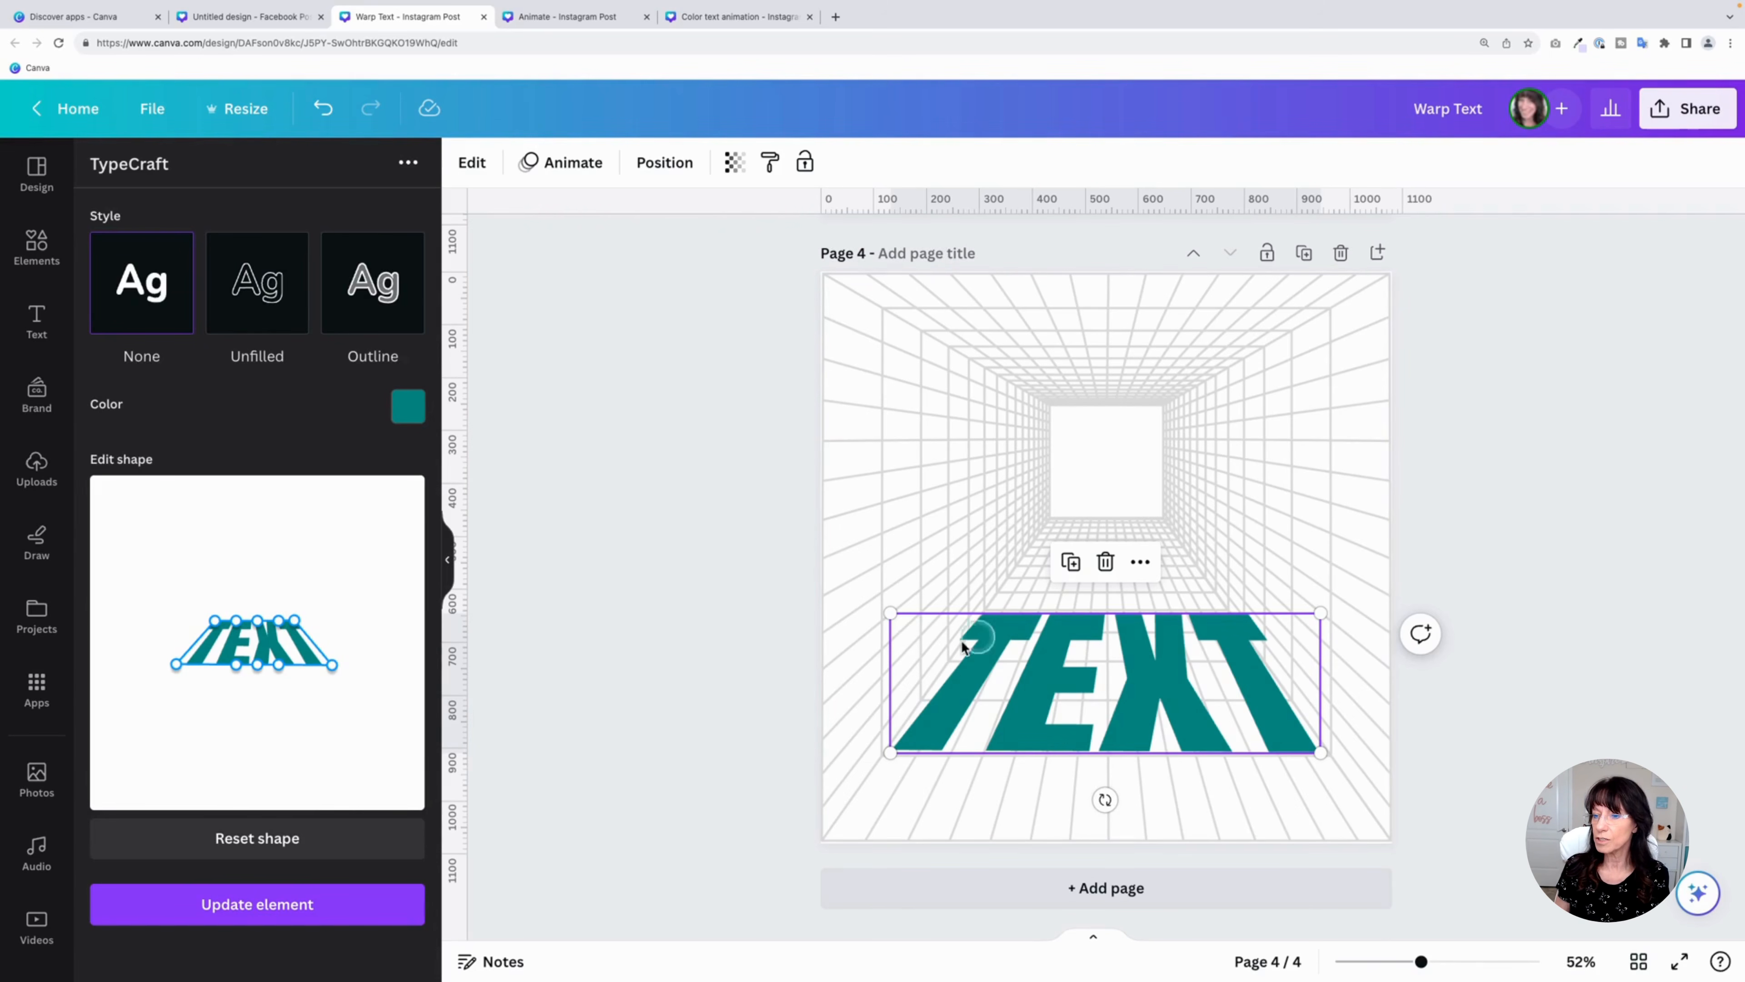
left_click(320, 611)
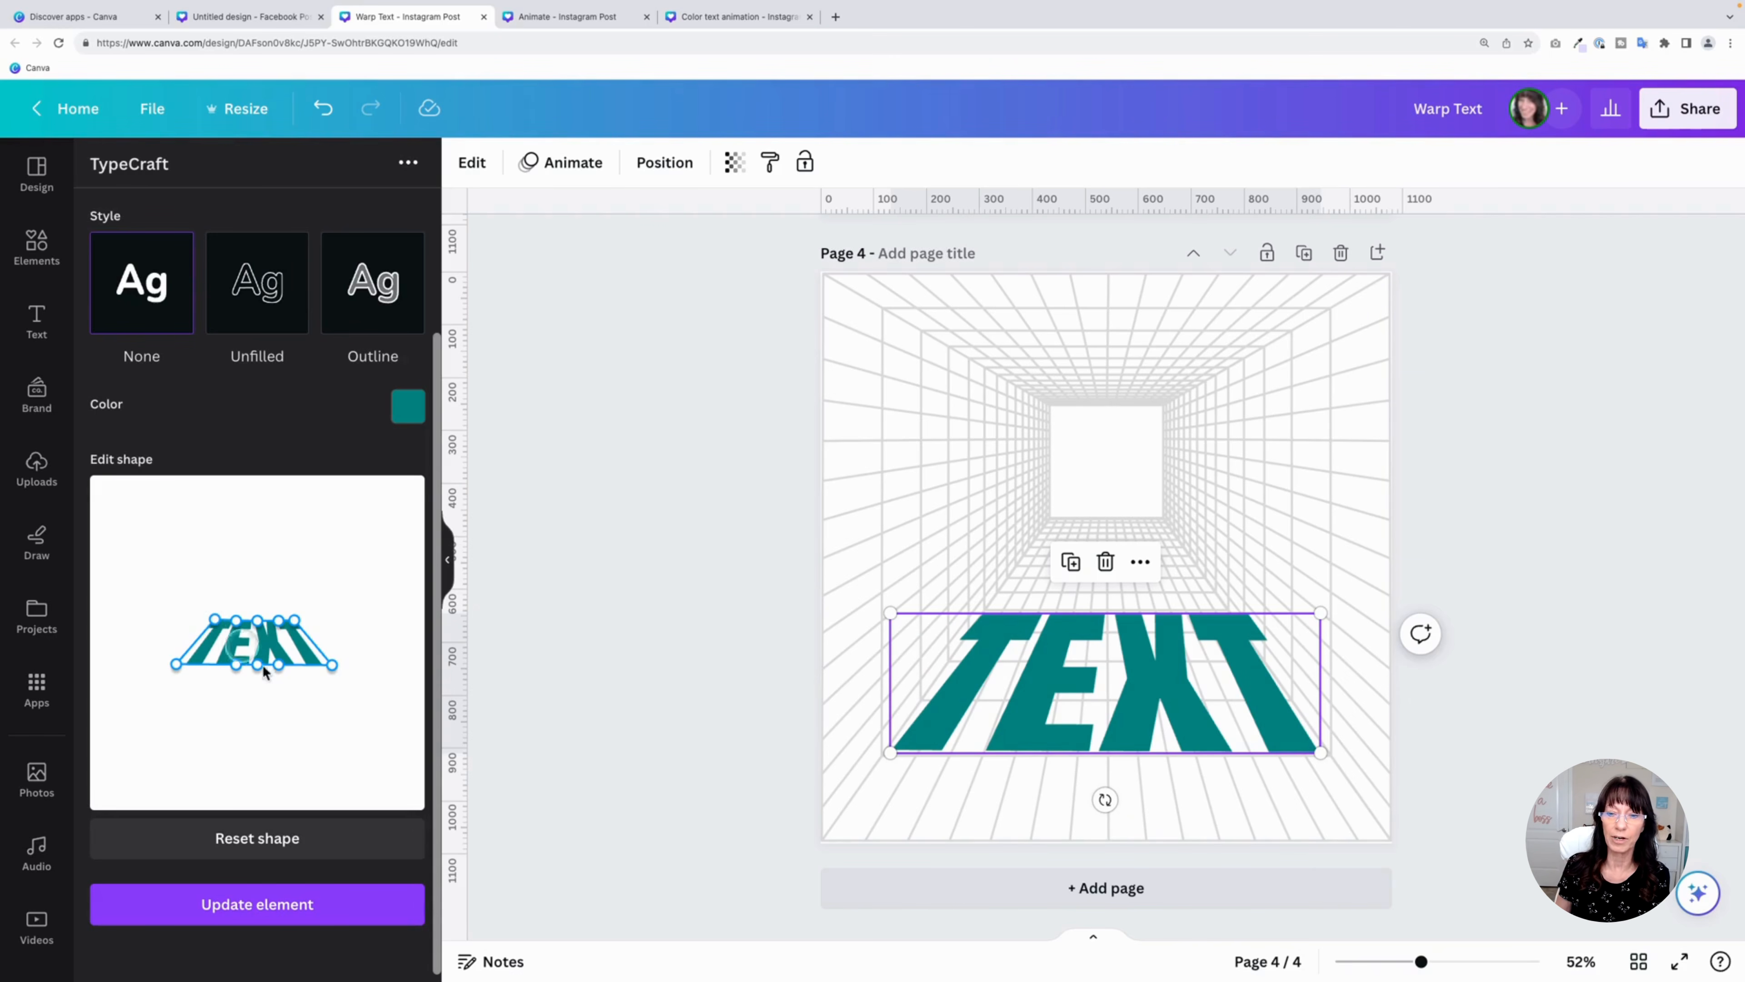
left_click(292, 909)
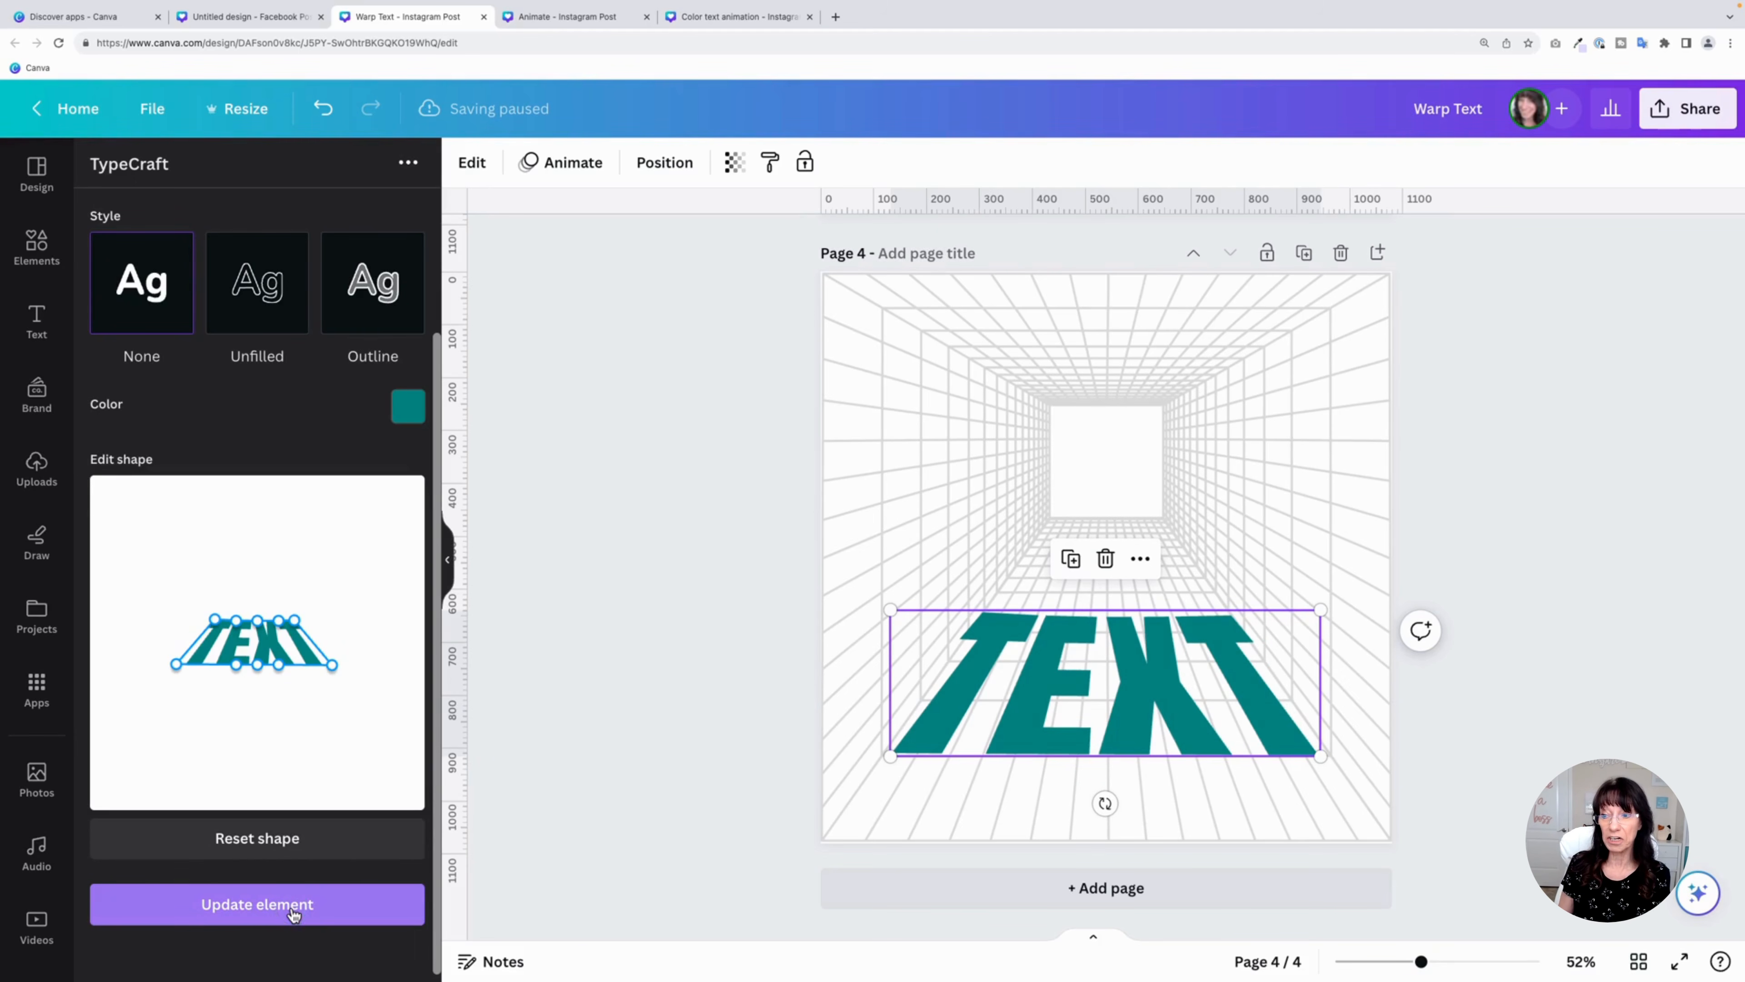
Enlarge TEXT slightly so its slanted sides line up with the floor grid lines on page 4
left_click(1009, 628)
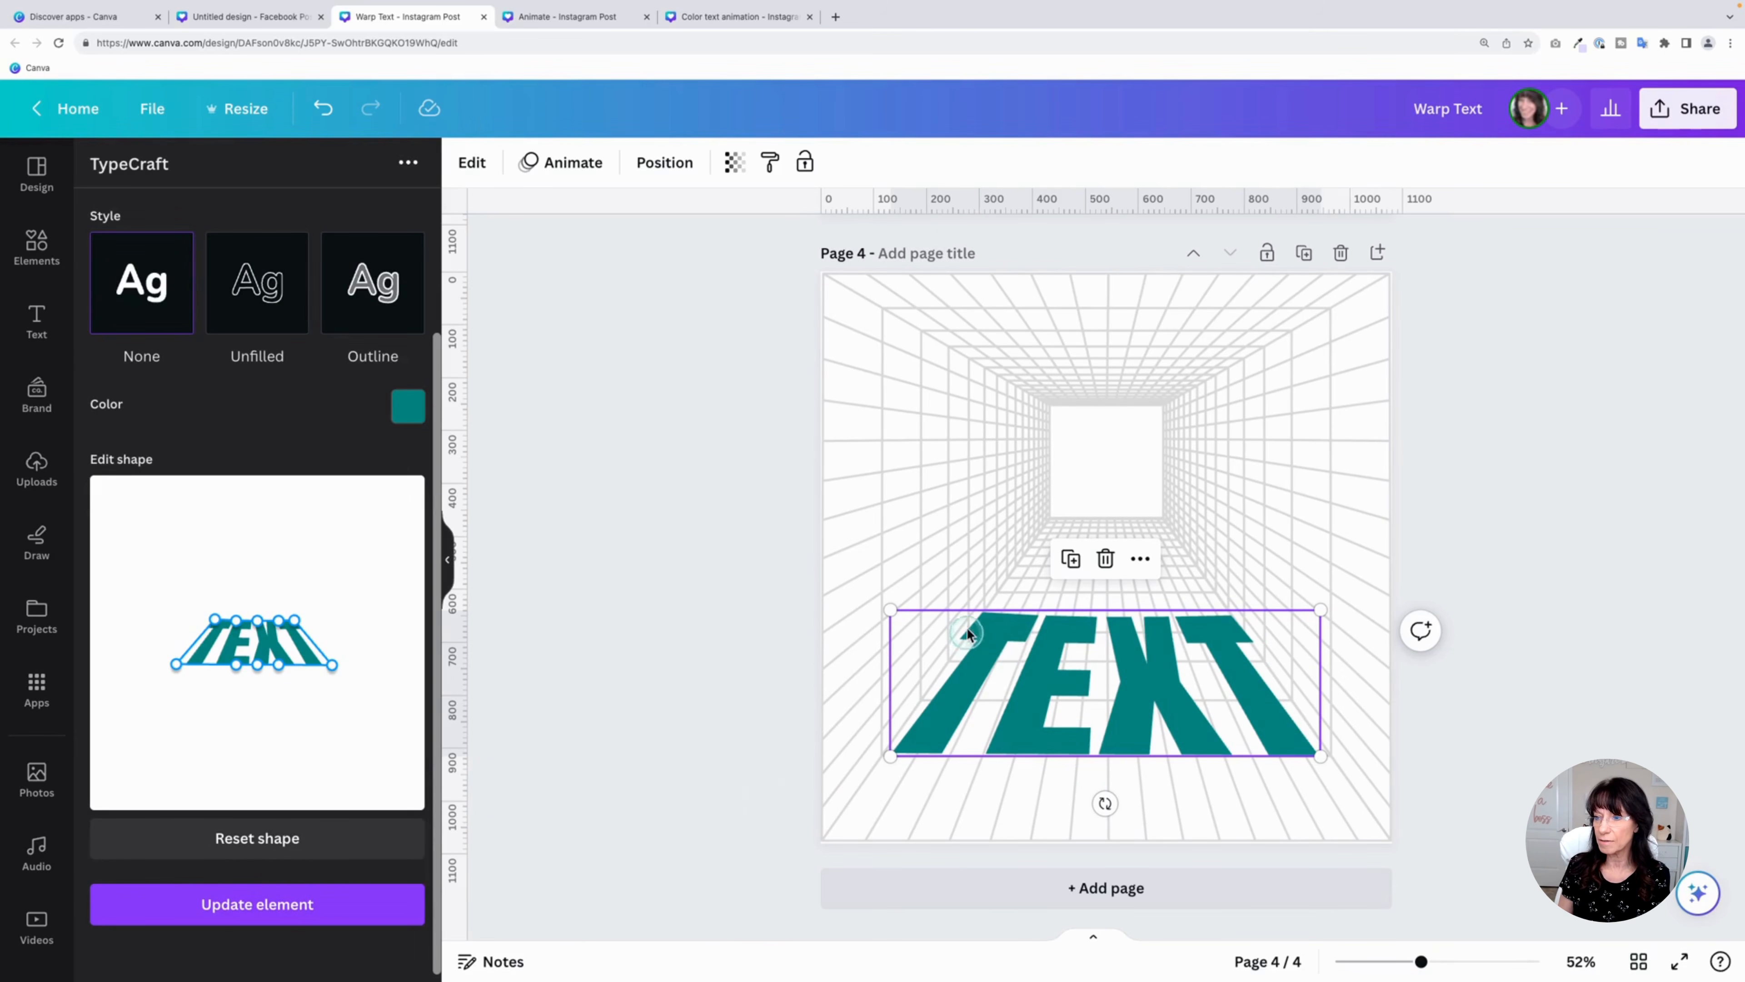
left_click(1319, 754)
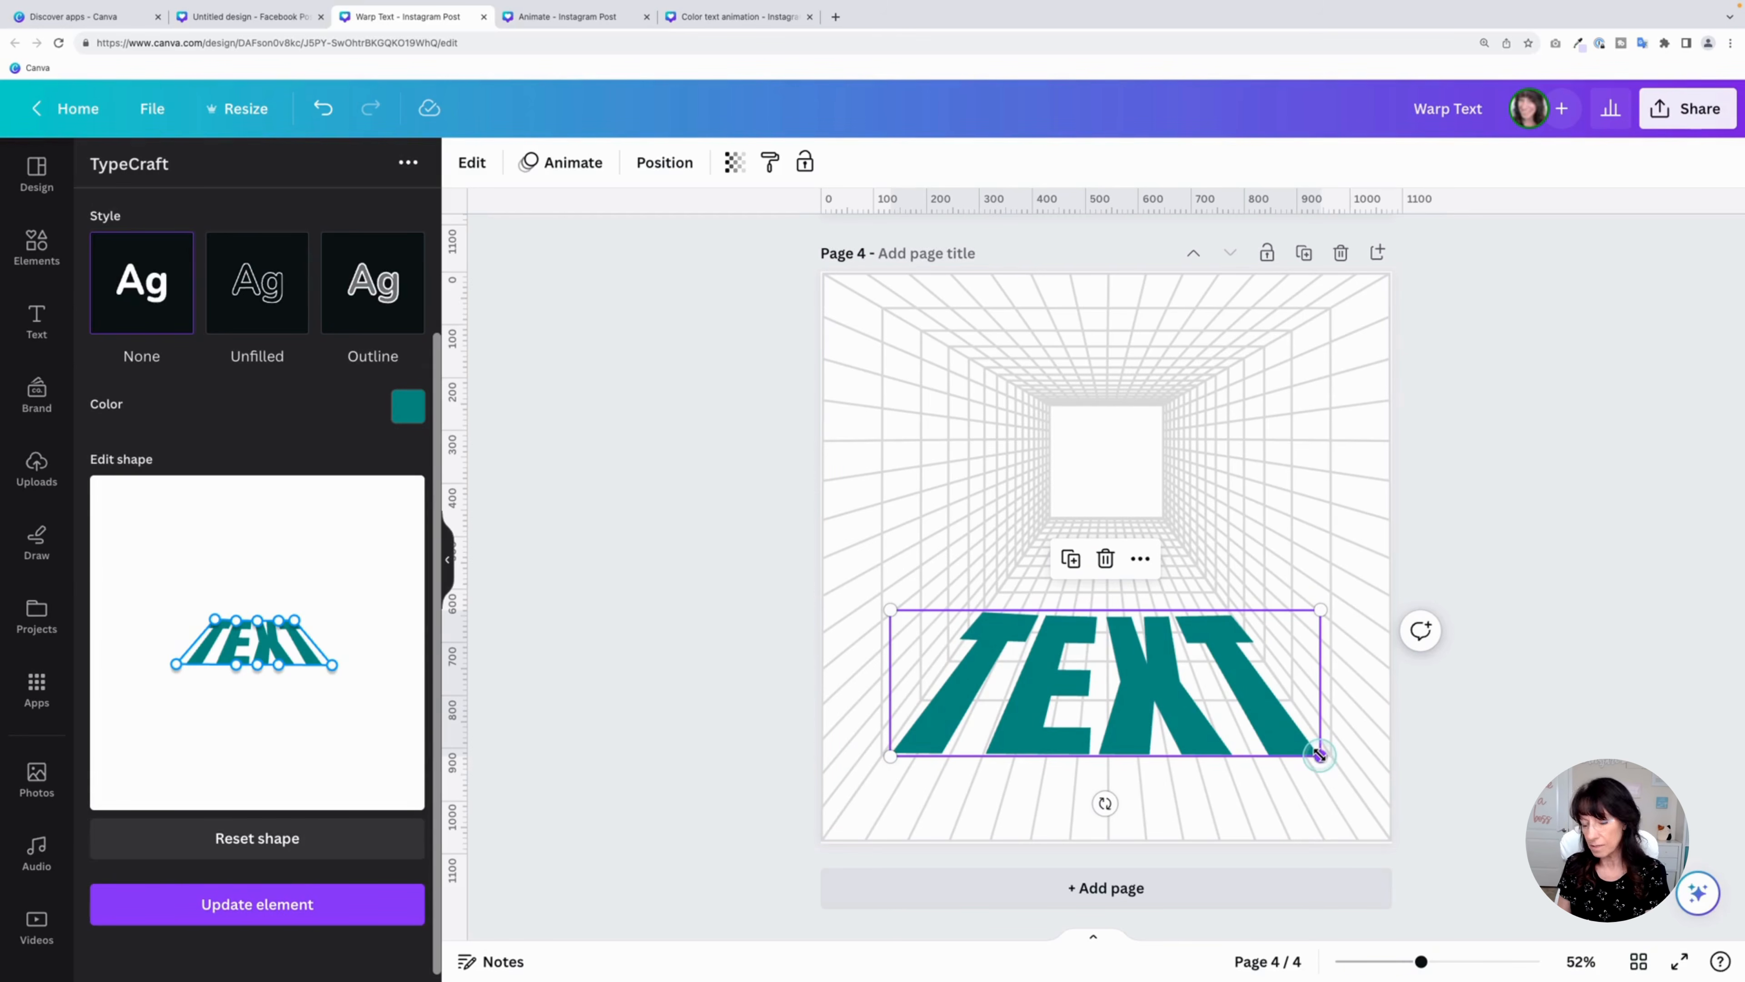
left_click_drag(1319, 753, 1327, 758)
left_click(1262, 702)
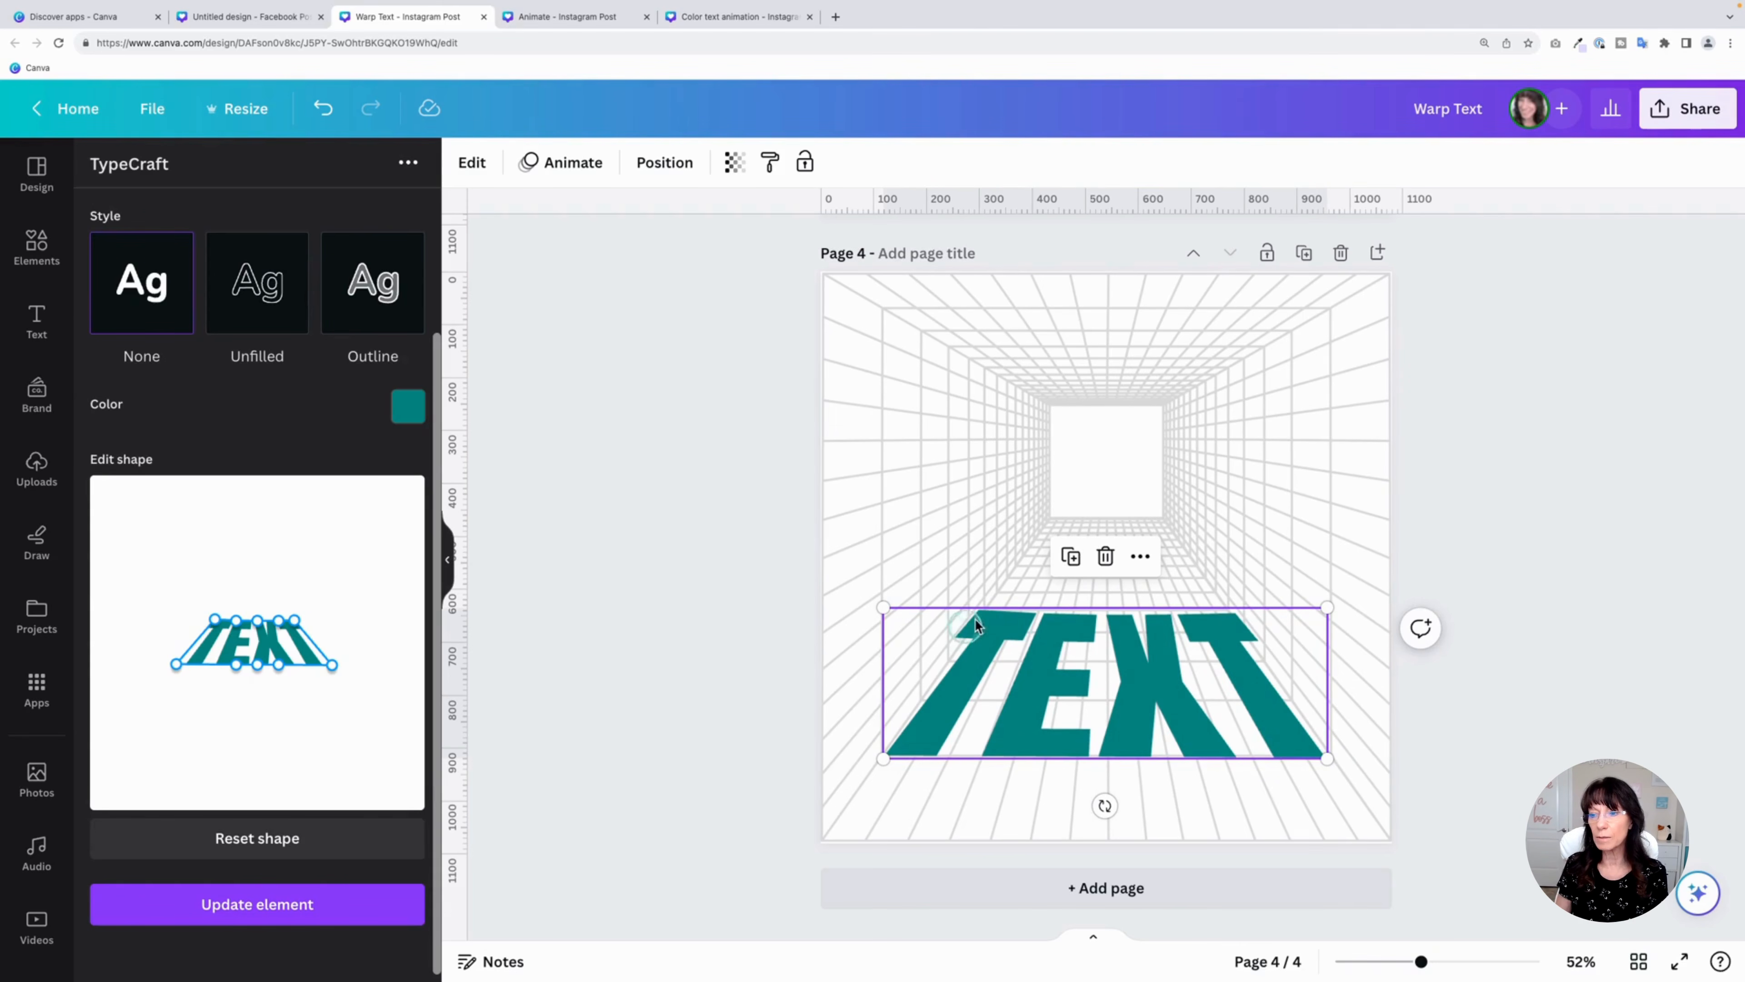
Try to reposition the points along TEXT's upper edge, including the upper-right corner, in the shape editor
left_click(347, 603)
left_click(245, 620)
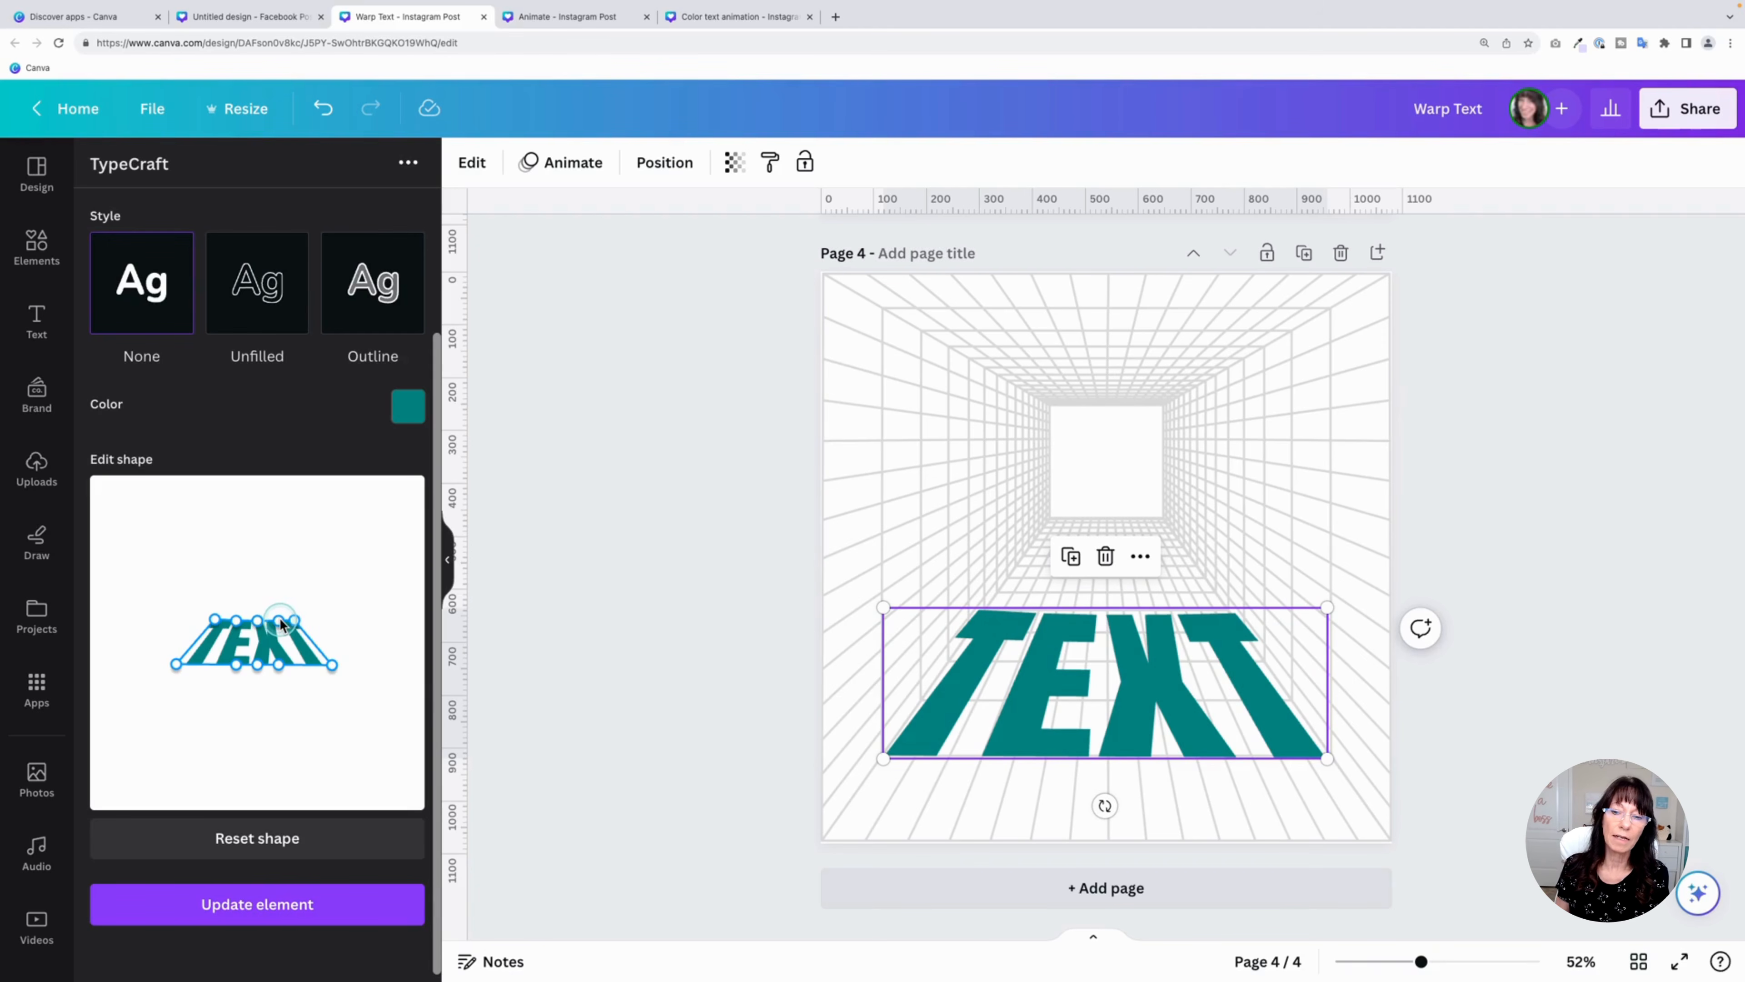
mouse_move(280, 618)
left_mouse_down()
mouse_move(311, 620)
mouse_move(278, 620)
left_mouse_up()
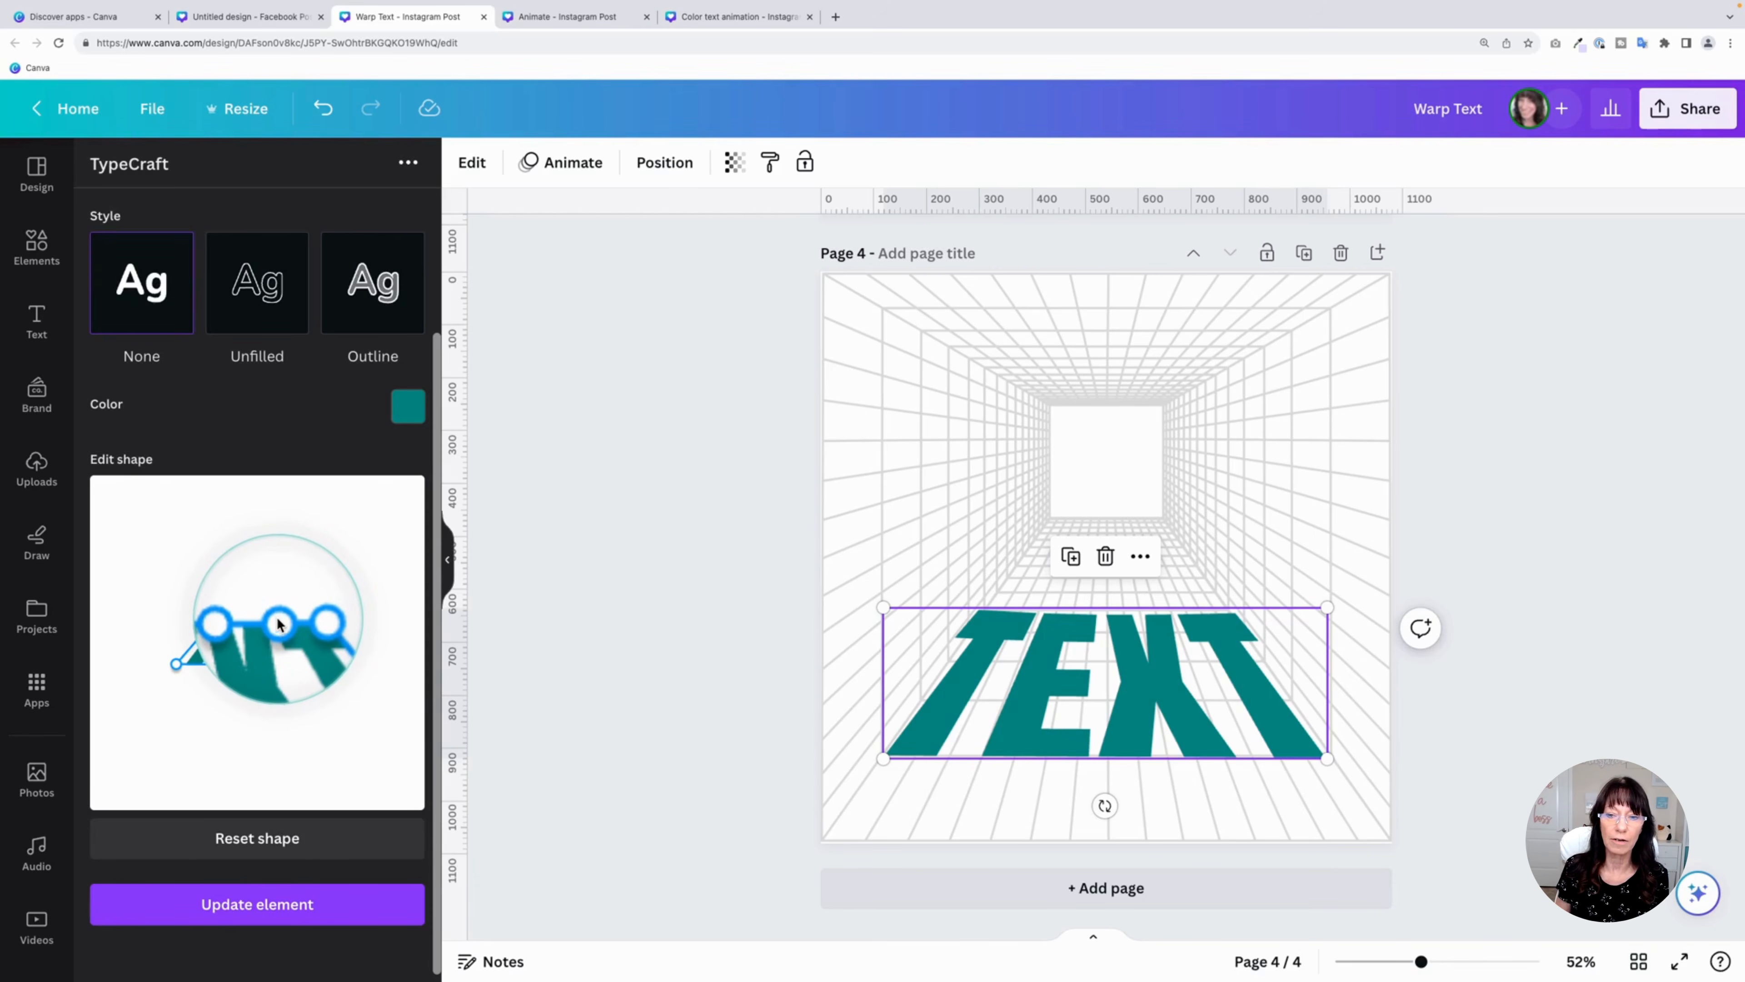
right_click(276, 618)
left_click(271, 617)
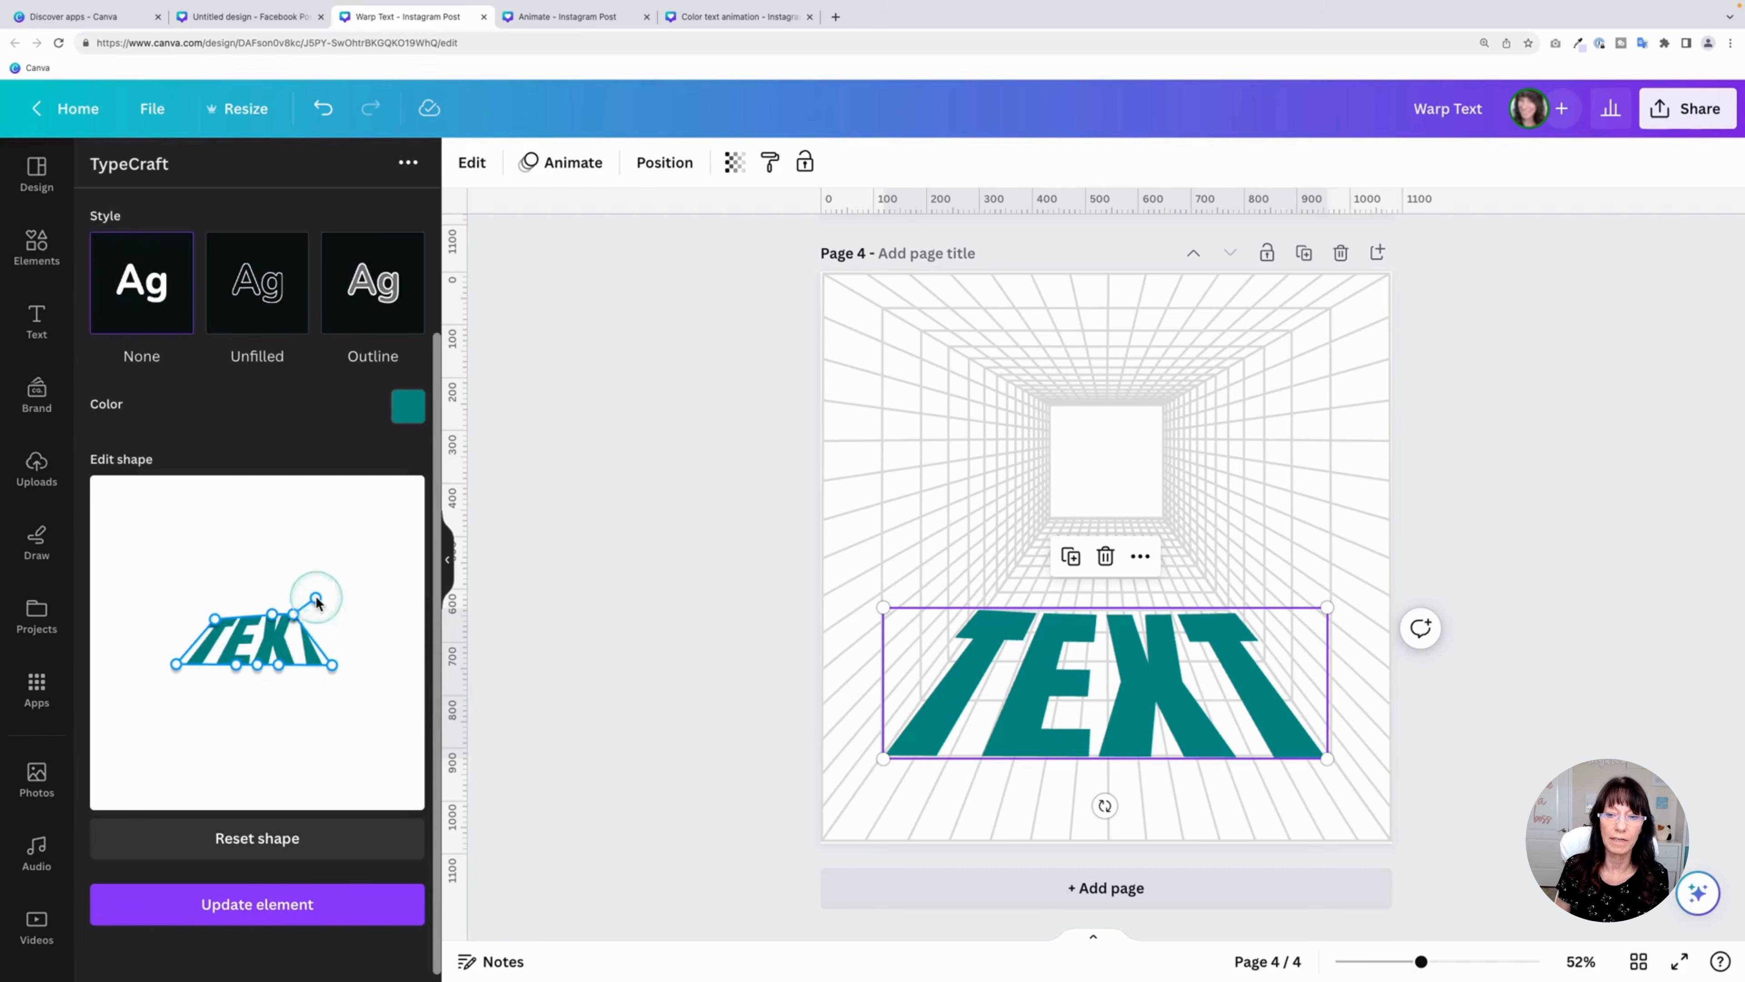
left_click_drag(308, 608, 286, 602)
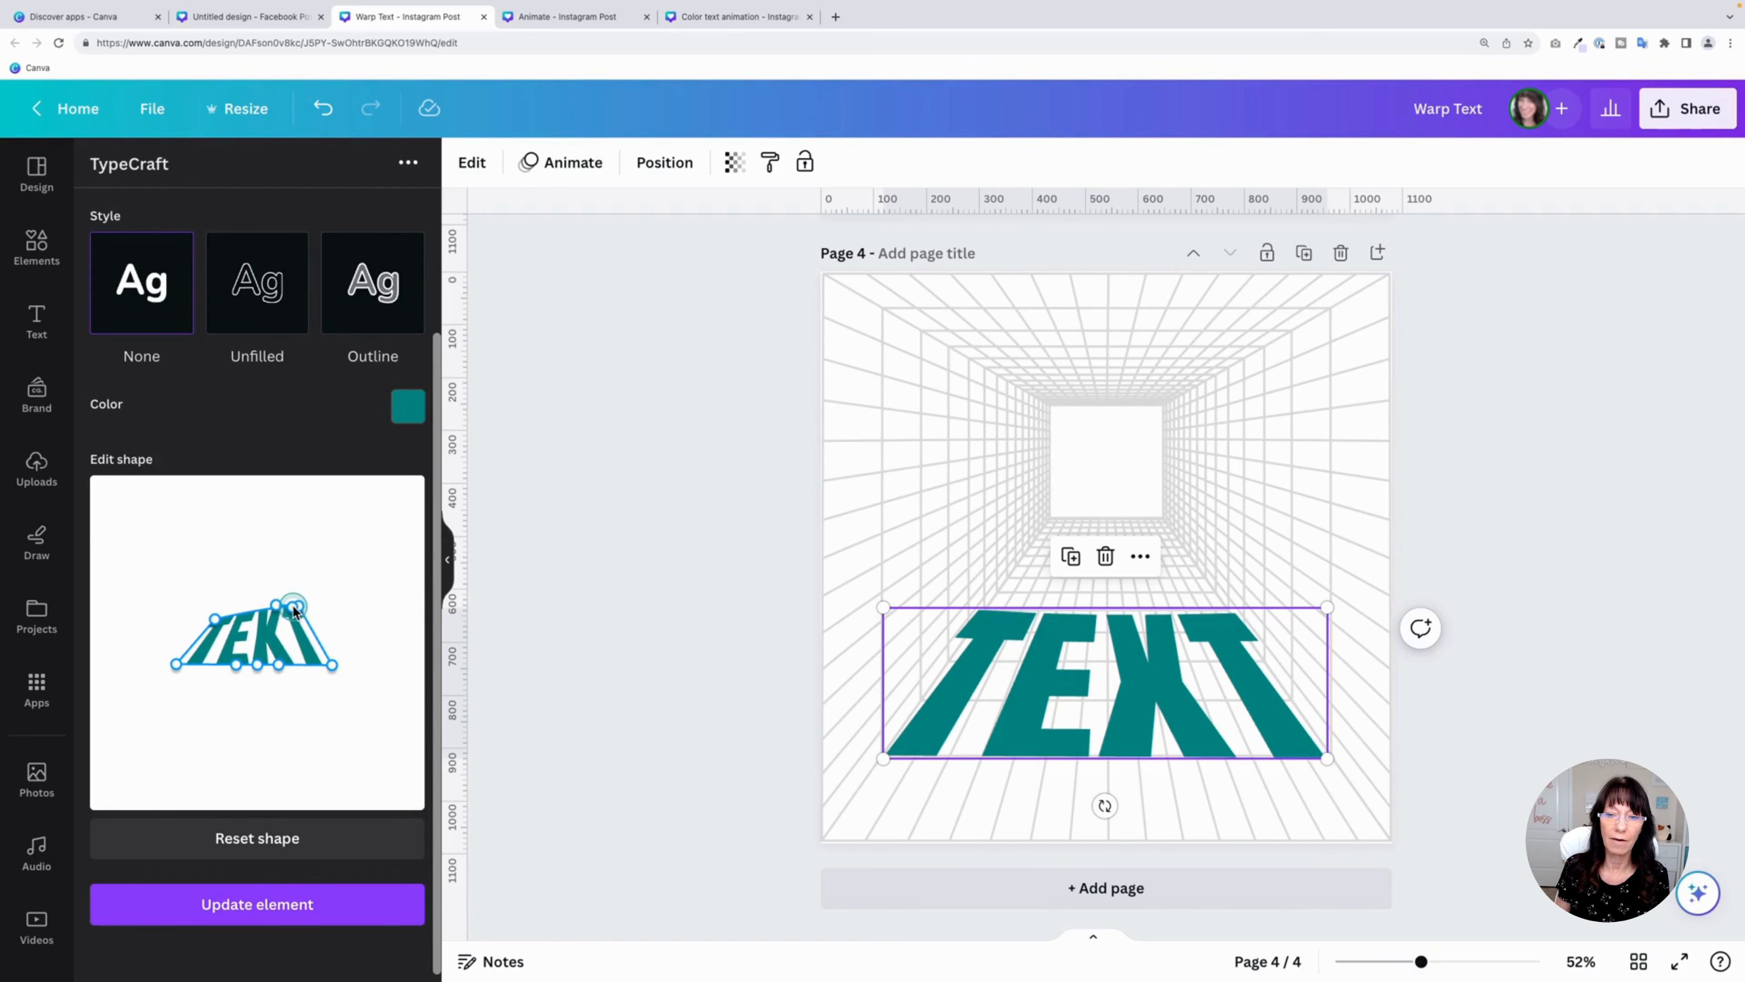
Reset TEXT's shape, pull both lower corner points outward into a trapezoid, and update the element
left_click(278, 839)
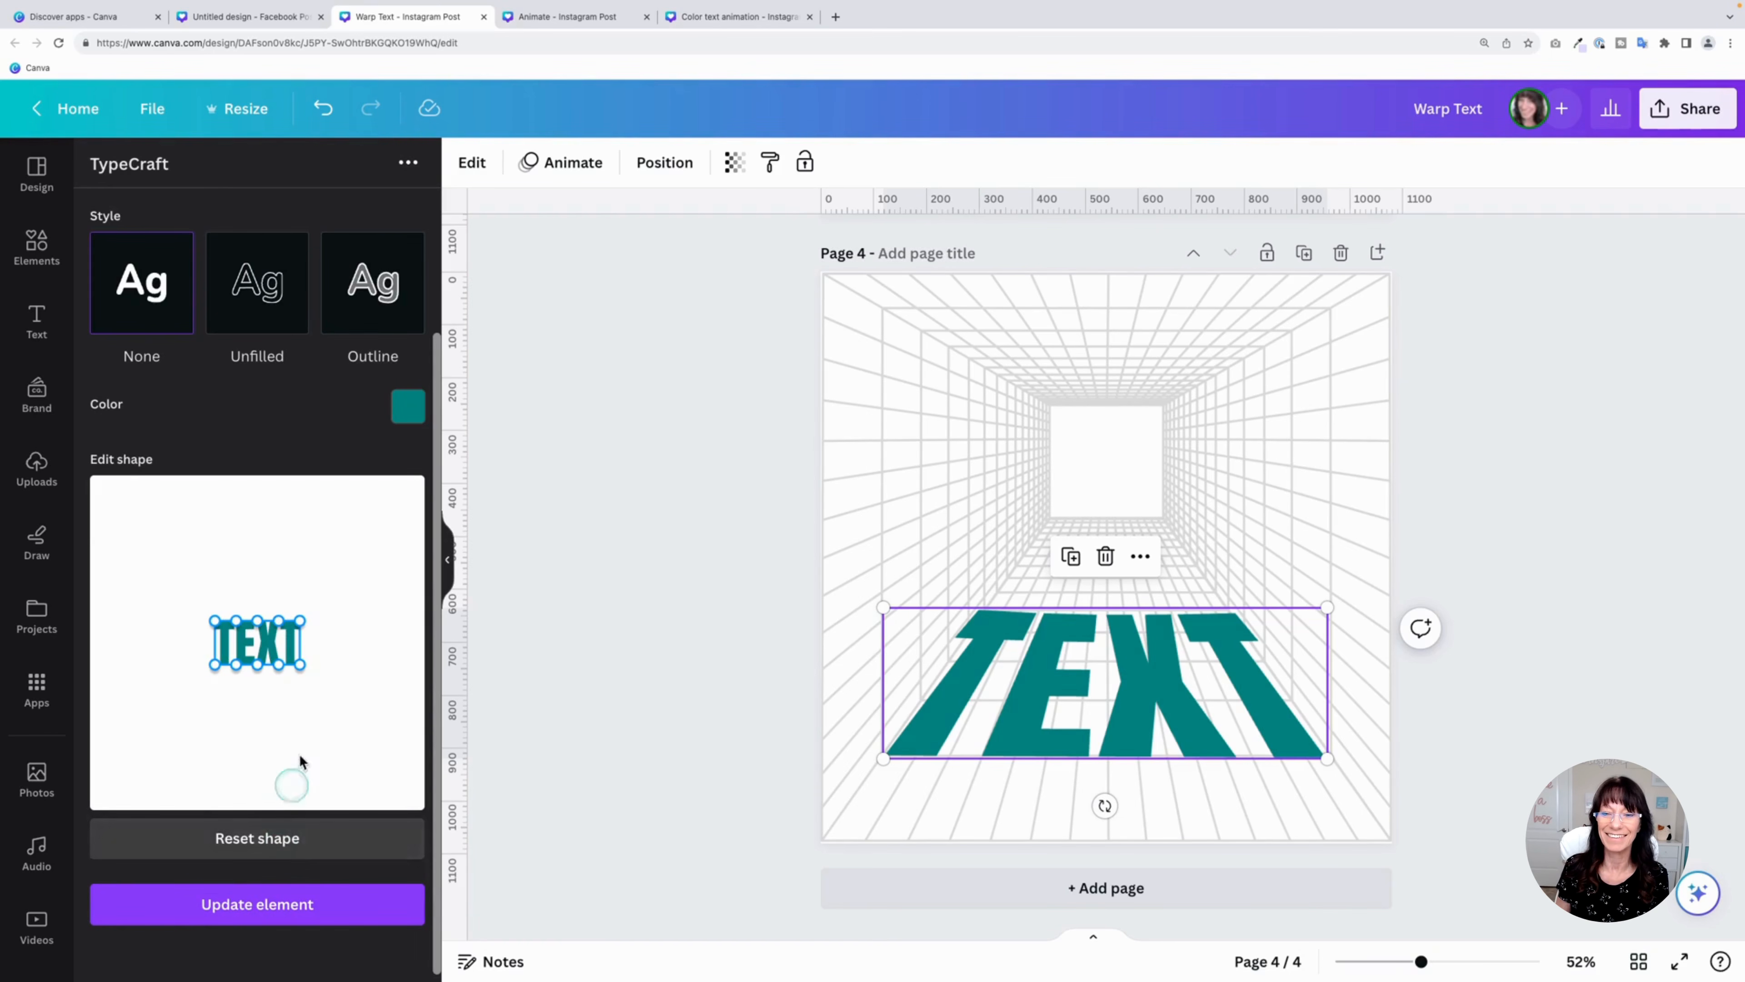
left_click_drag(301, 665, 335, 664)
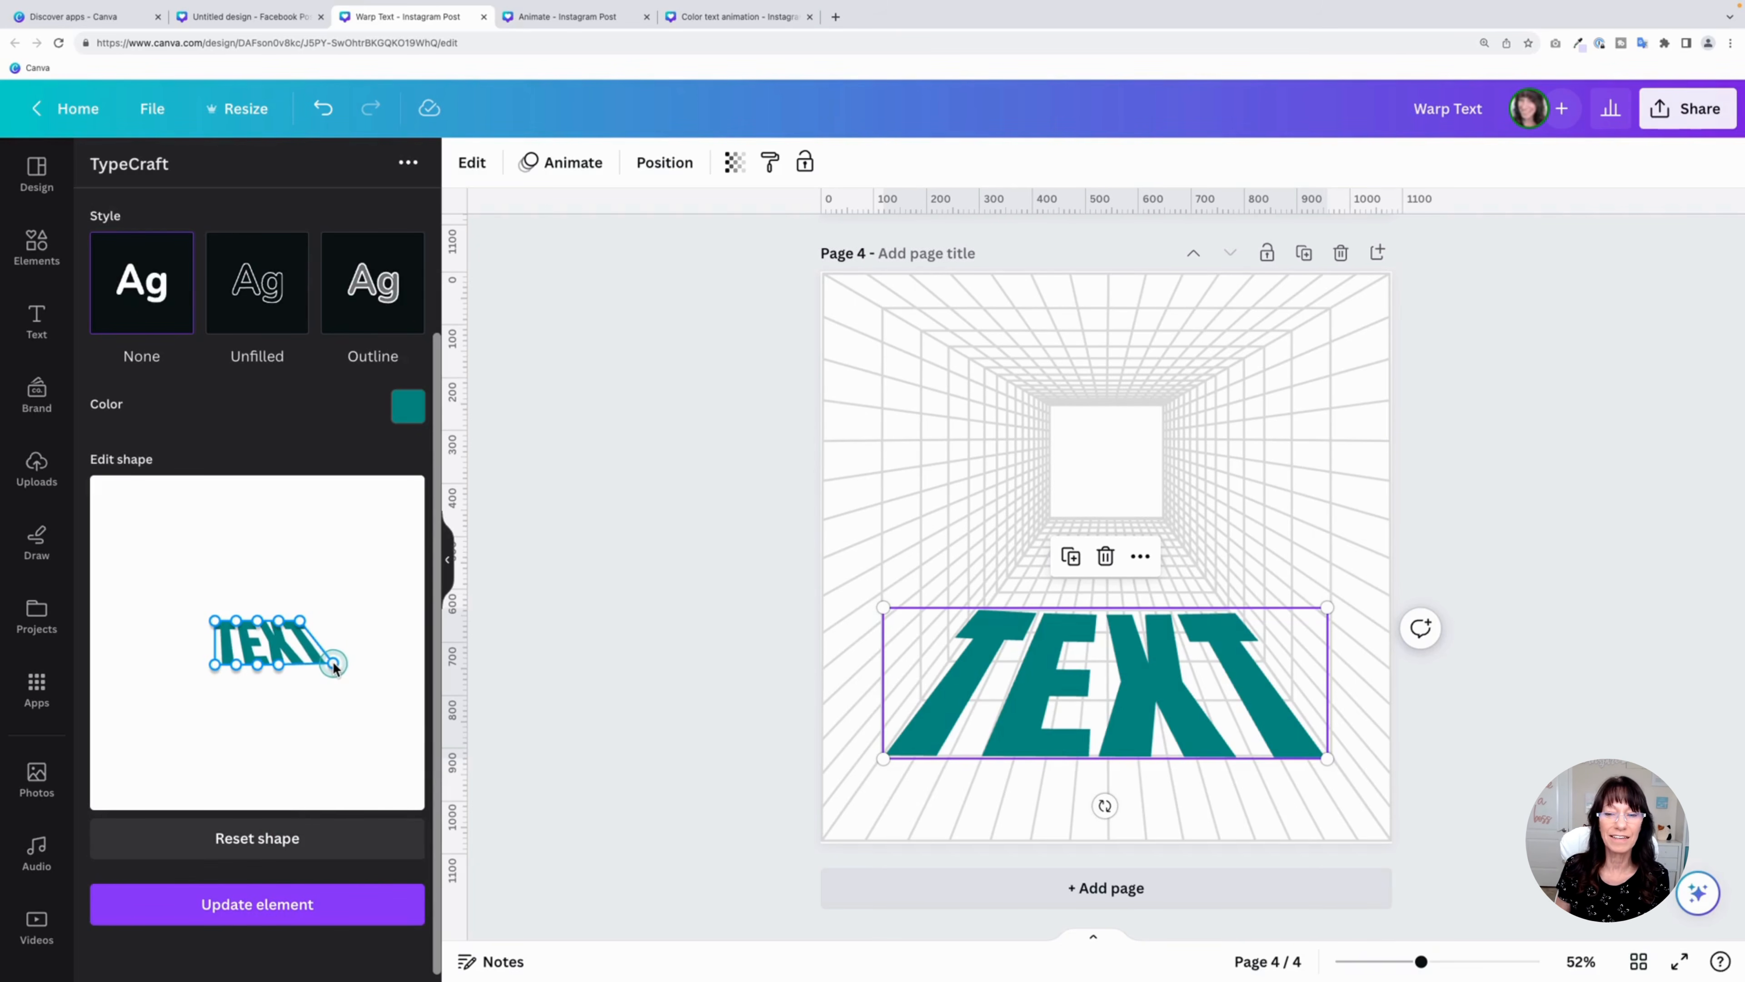
left_click_drag(215, 663, 184, 667)
left_click(315, 909)
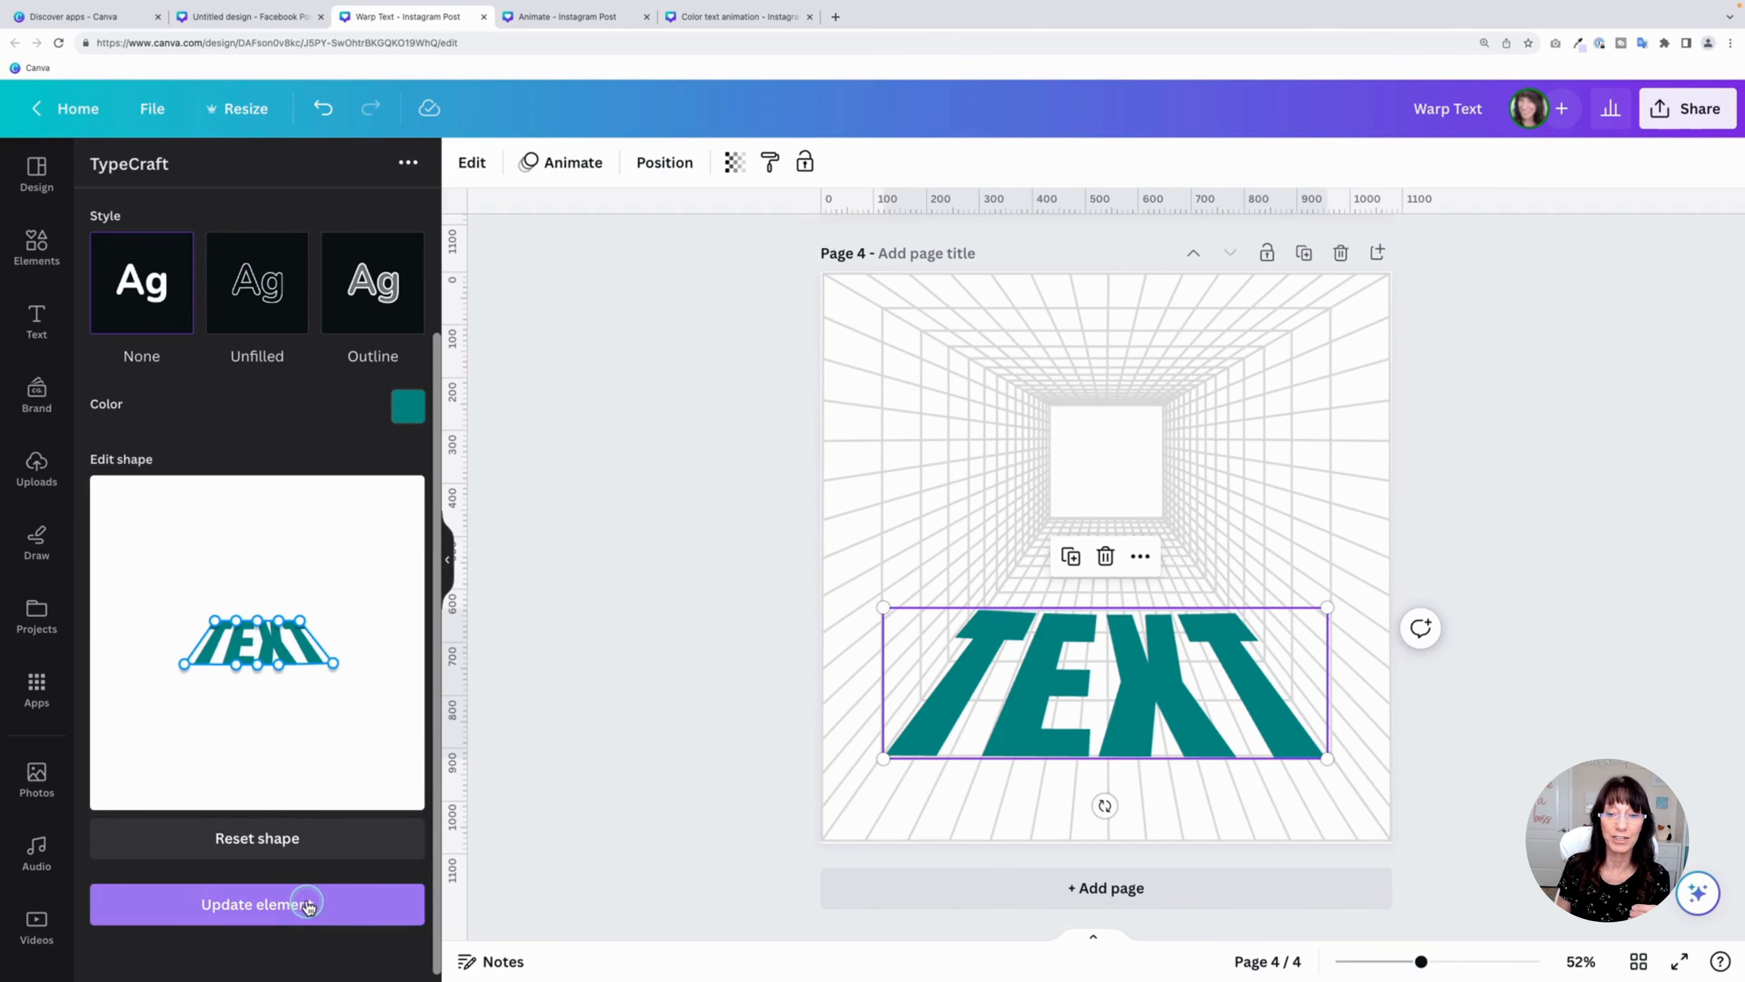
left_click(320, 906)
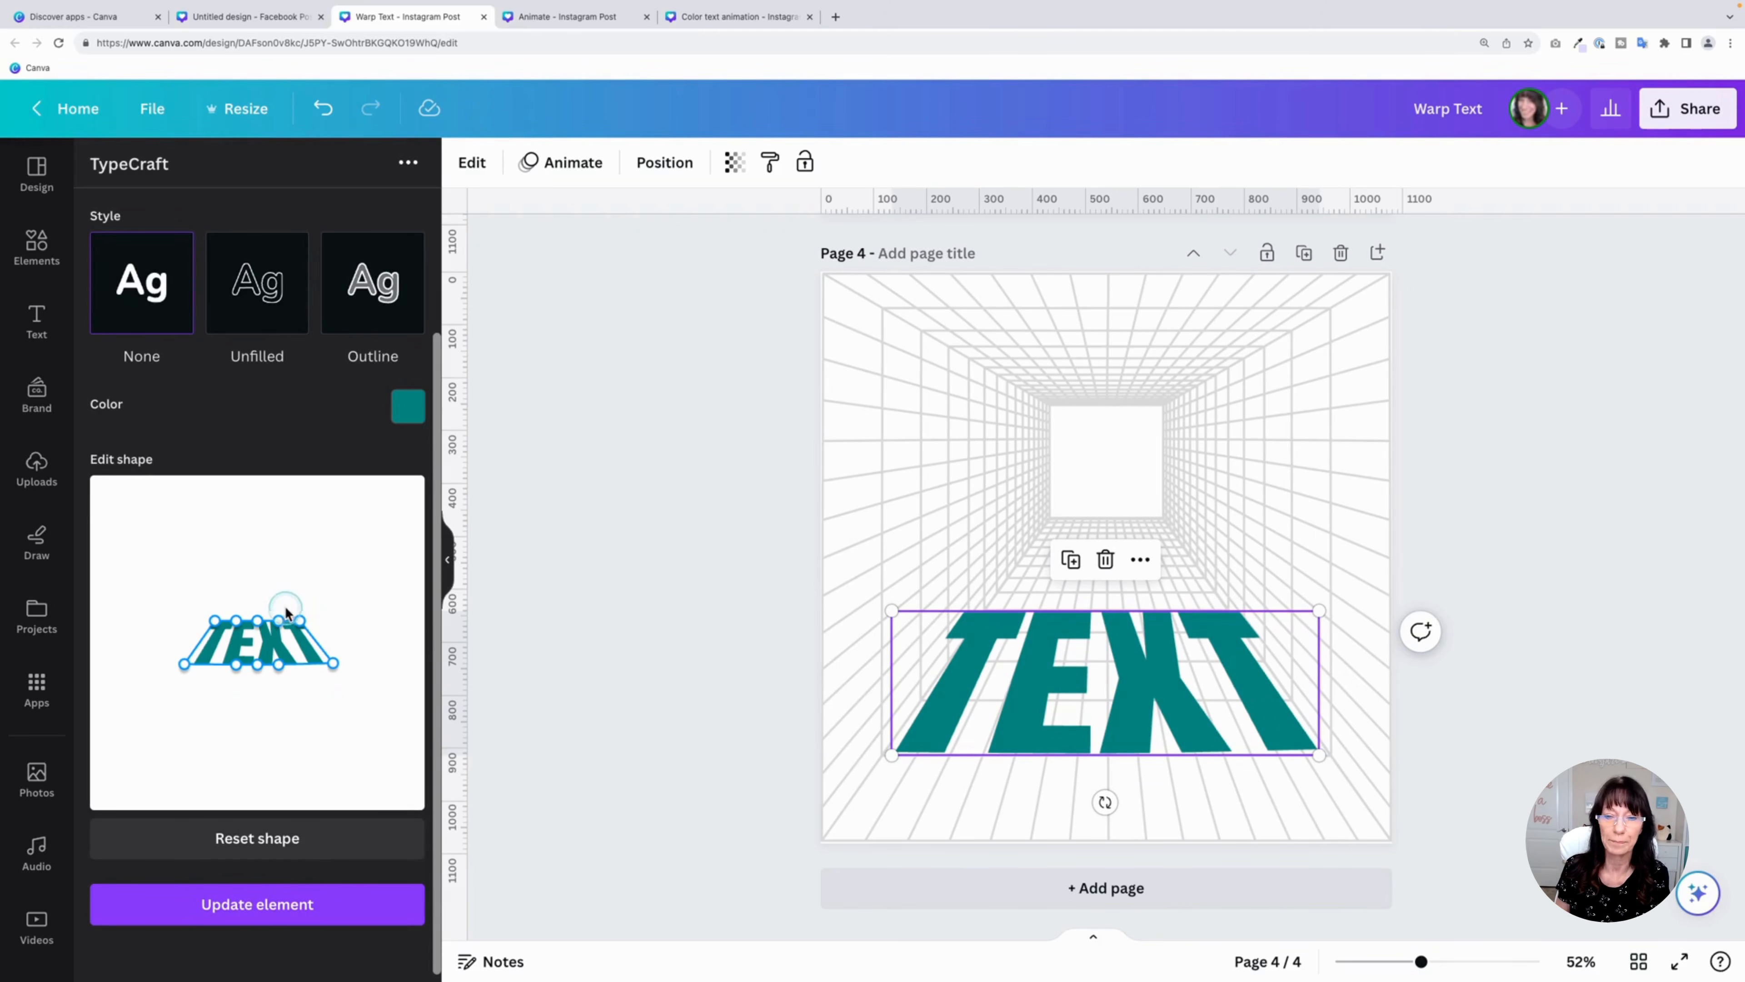
Try to shift TEXT's upper-right points to narrow the top edge, and discard the attempt by resetting the shape
left_click_drag(300, 616, 292, 617)
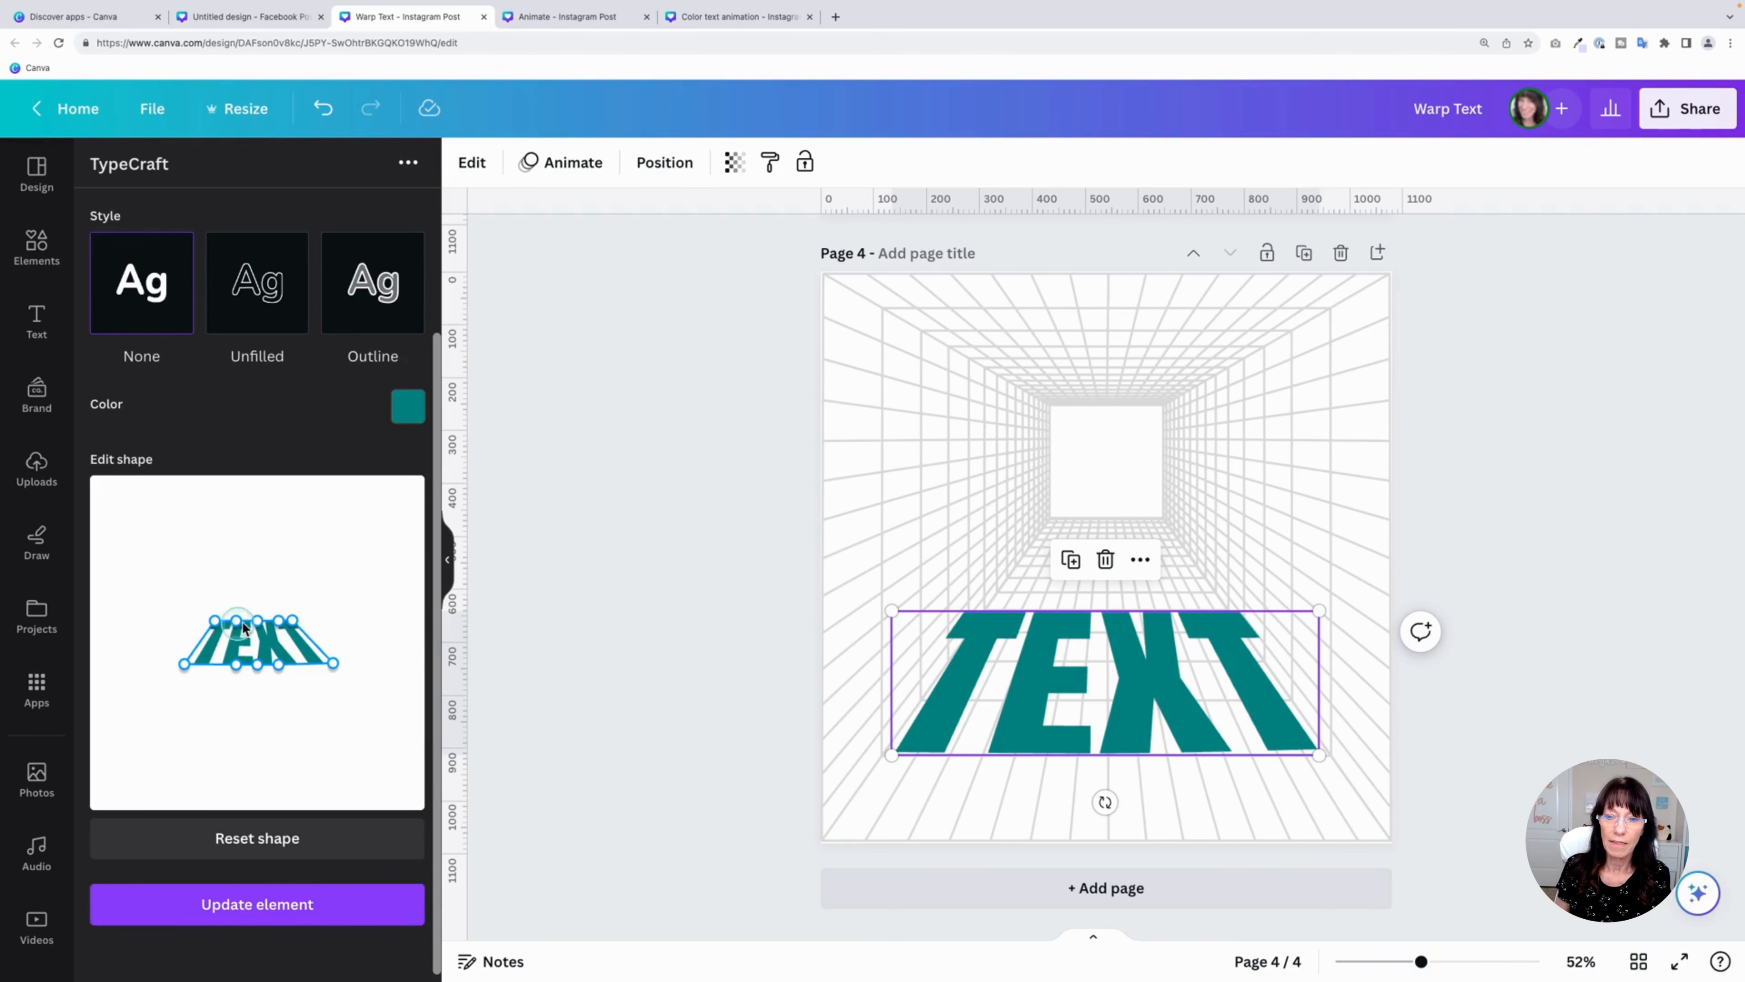
left_click_drag(280, 618, 293, 617)
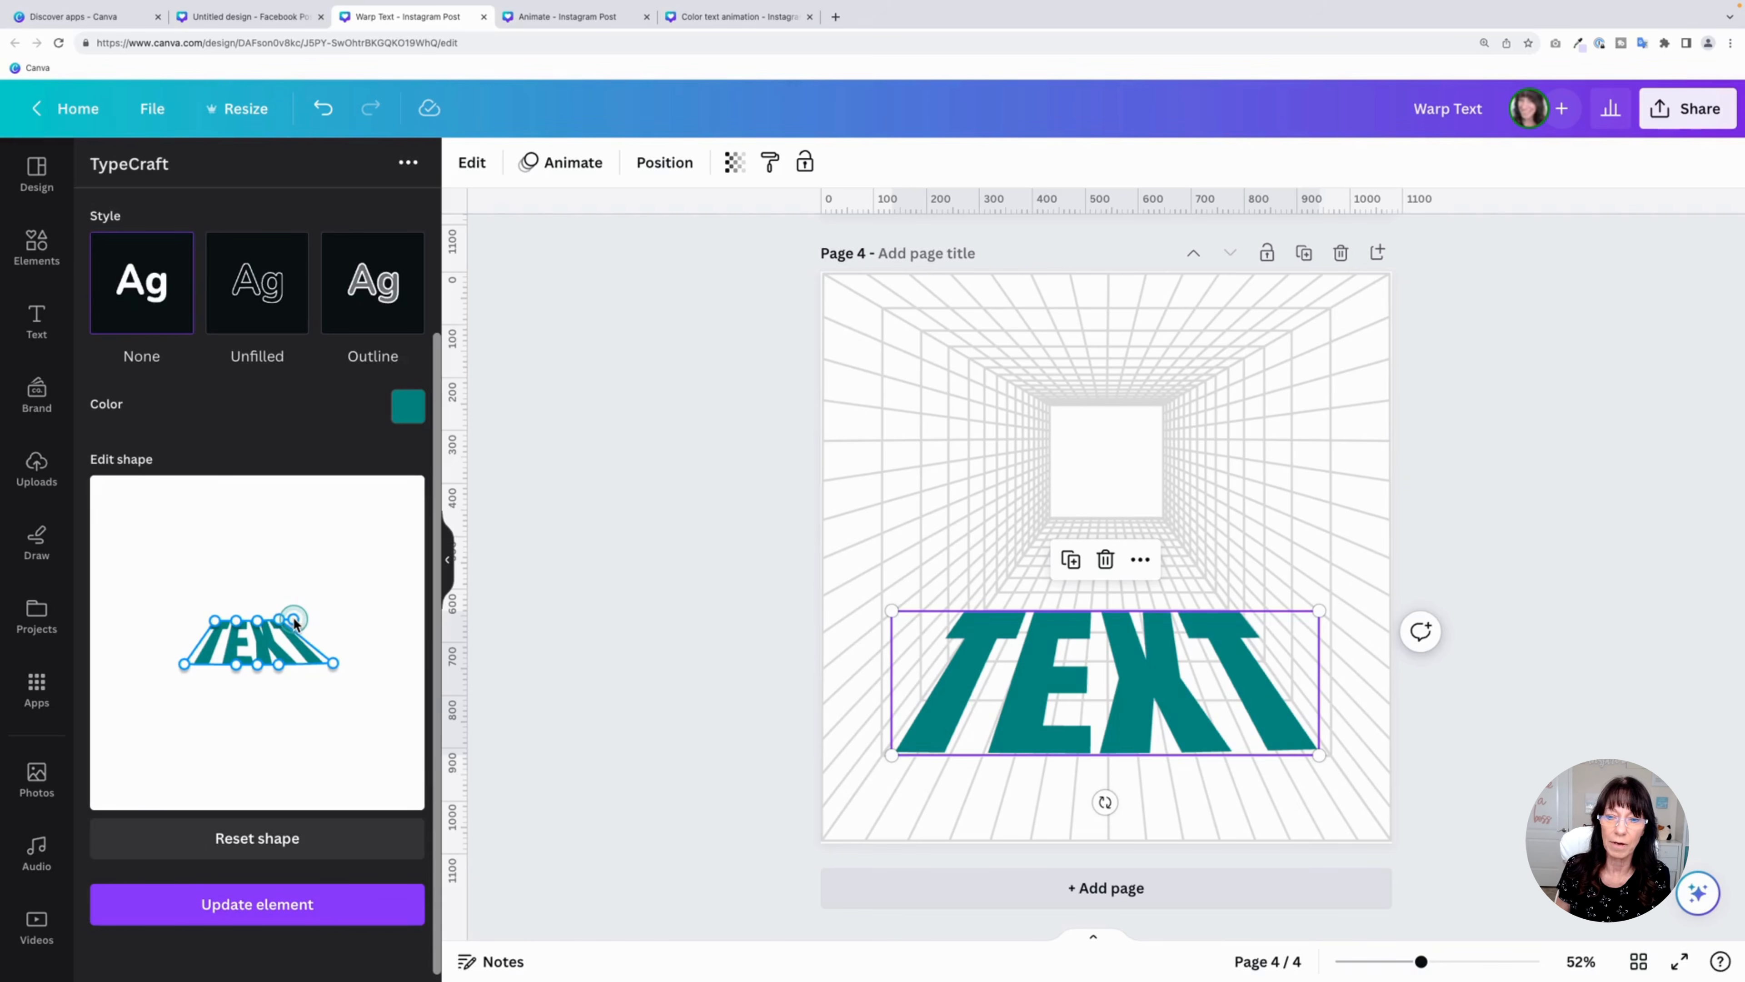
left_click(300, 835)
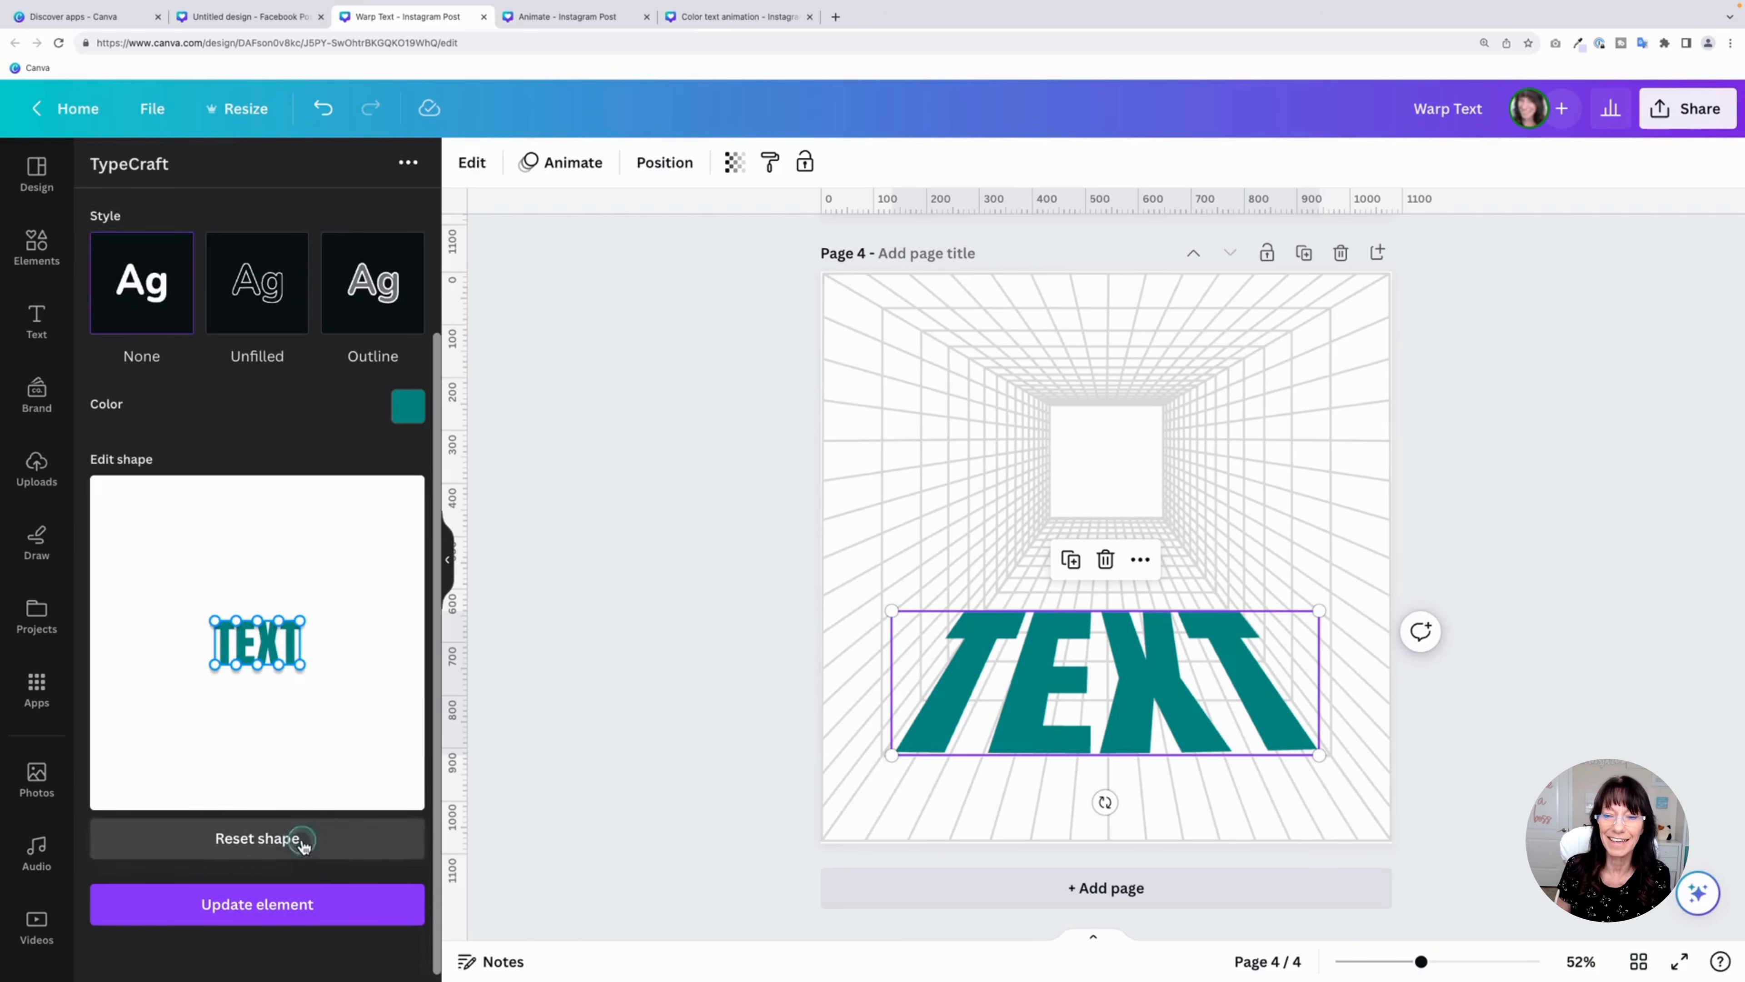
From the reset shape, pull TEXT's two lower corner points outward into a wider symmetrical trapezoid and update the element
mouse_move(300, 664)
left_mouse_down()
mouse_move(339, 664)
mouse_move(284, 668)
mouse_move(347, 666)
mouse_move(280, 667)
mouse_move(320, 664)
mouse_move(301, 665)
left_mouse_up()
left_click(292, 837)
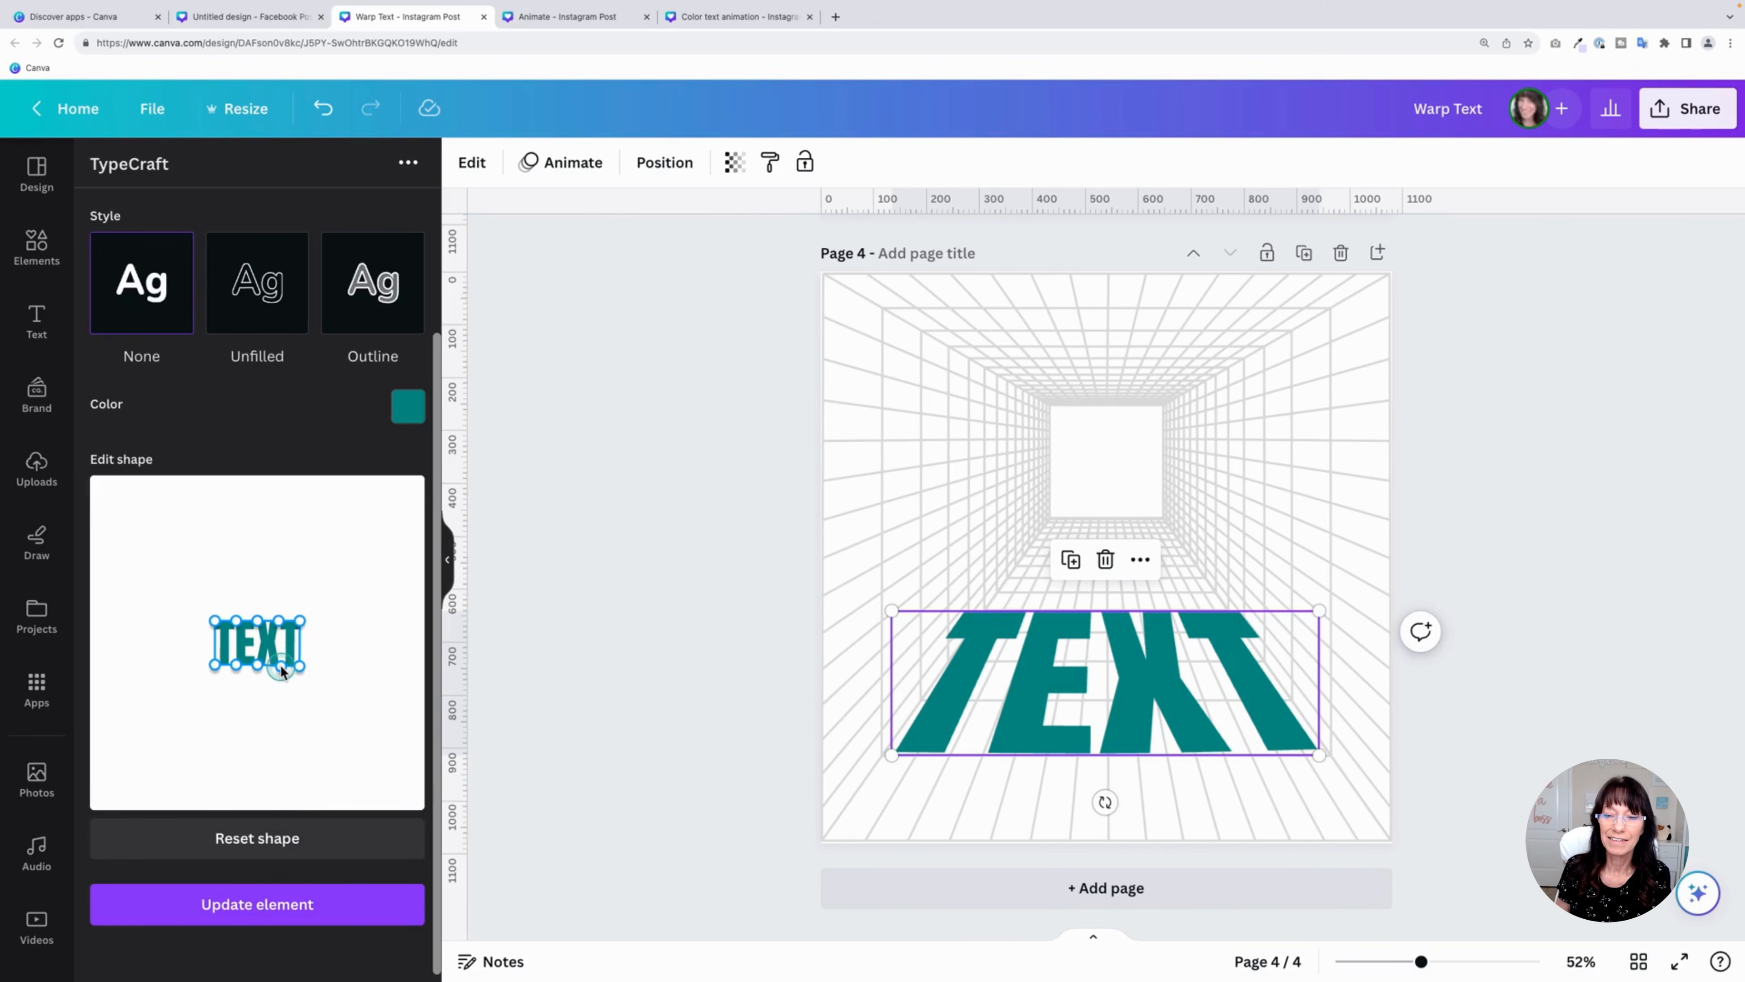
left_click(330, 901)
left_click(332, 838)
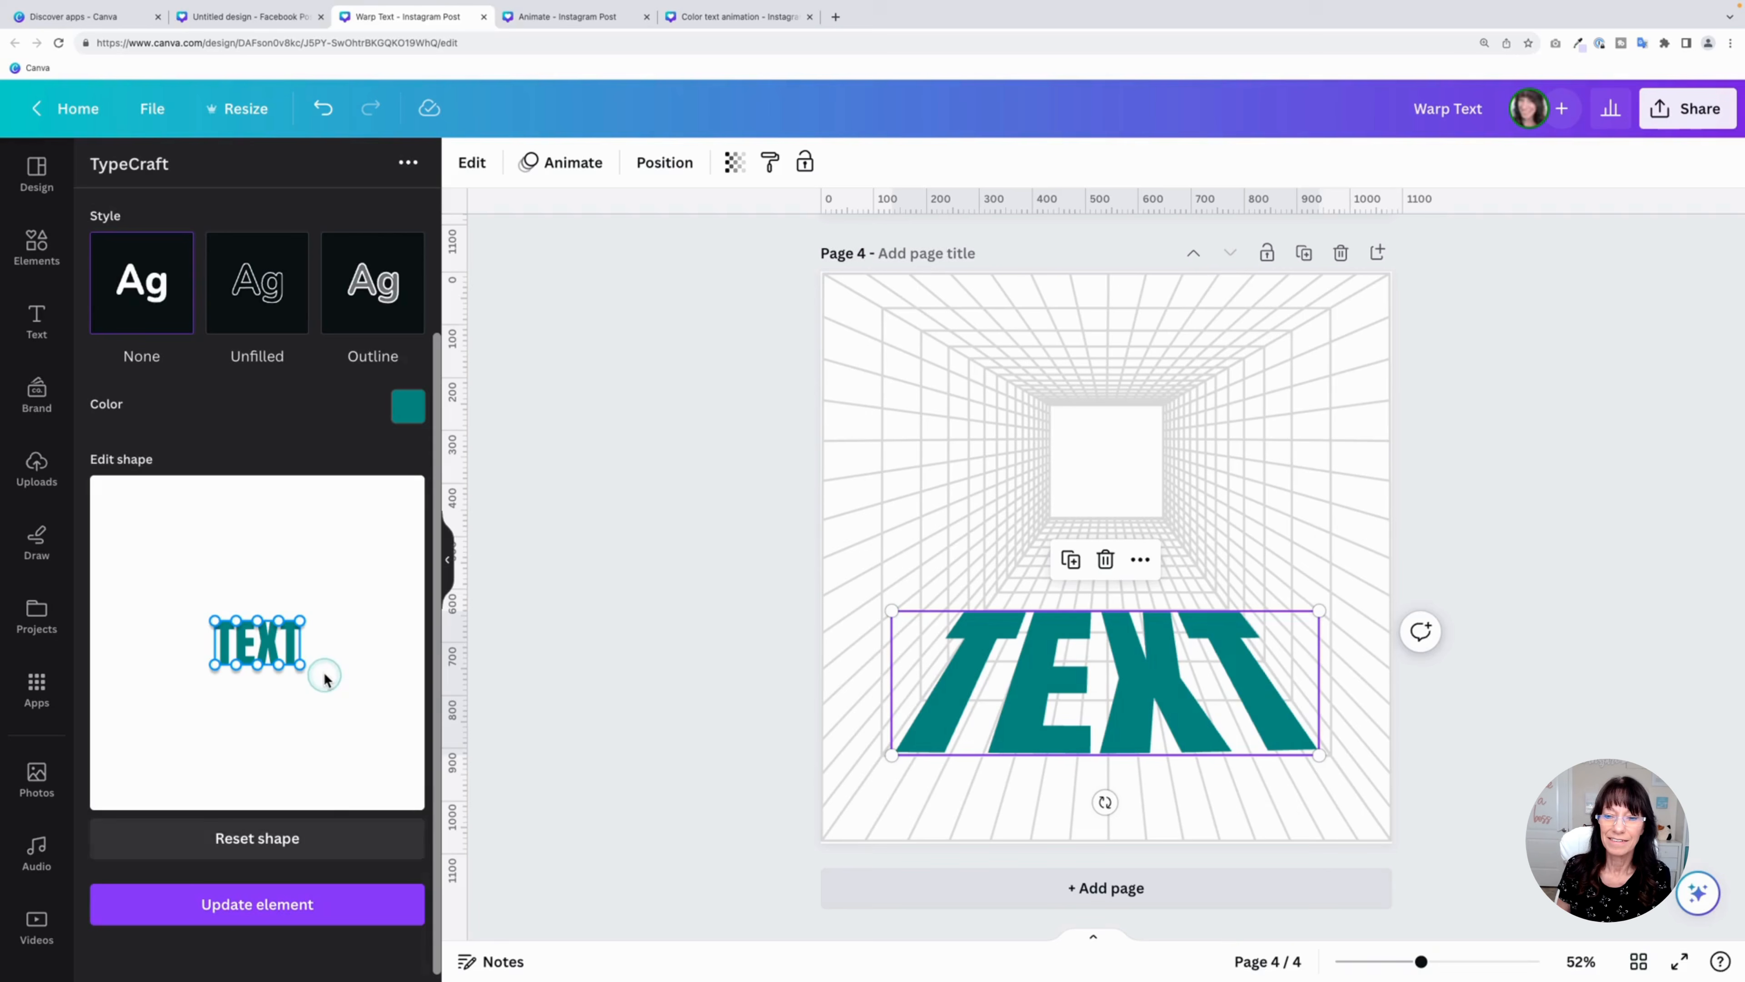
left_click_drag(307, 671, 336, 663)
left_click_drag(214, 665, 176, 665)
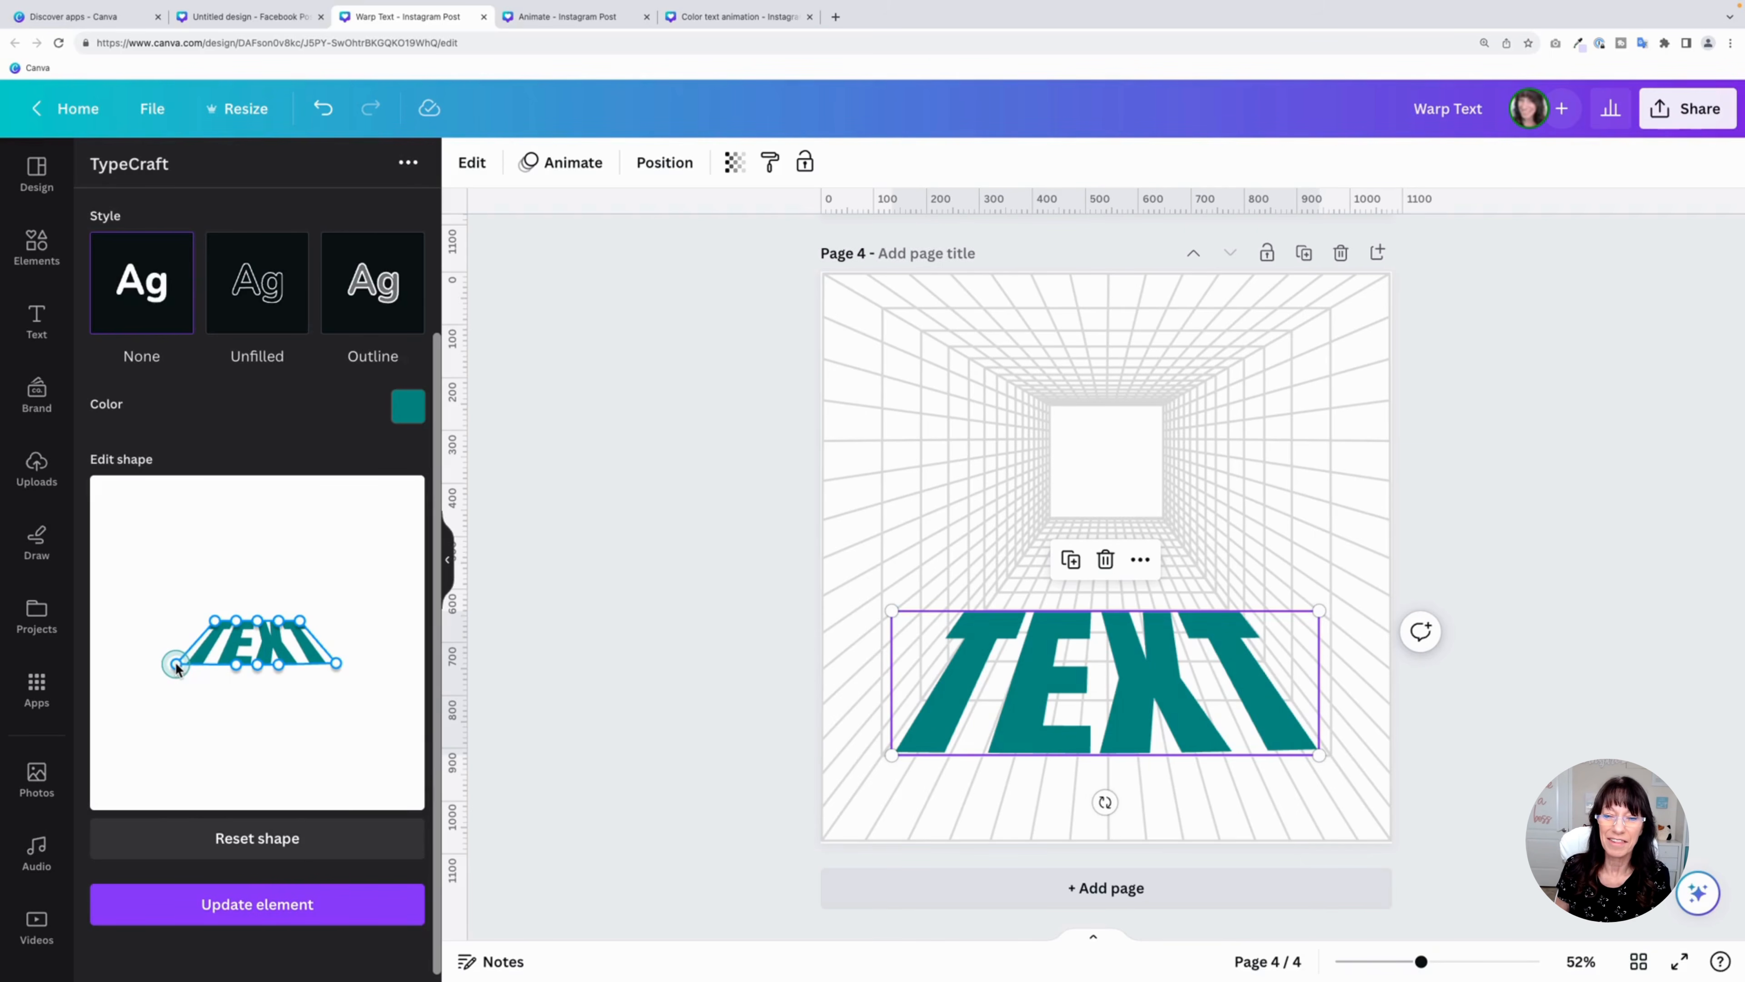
left_click_drag(336, 664, 341, 665)
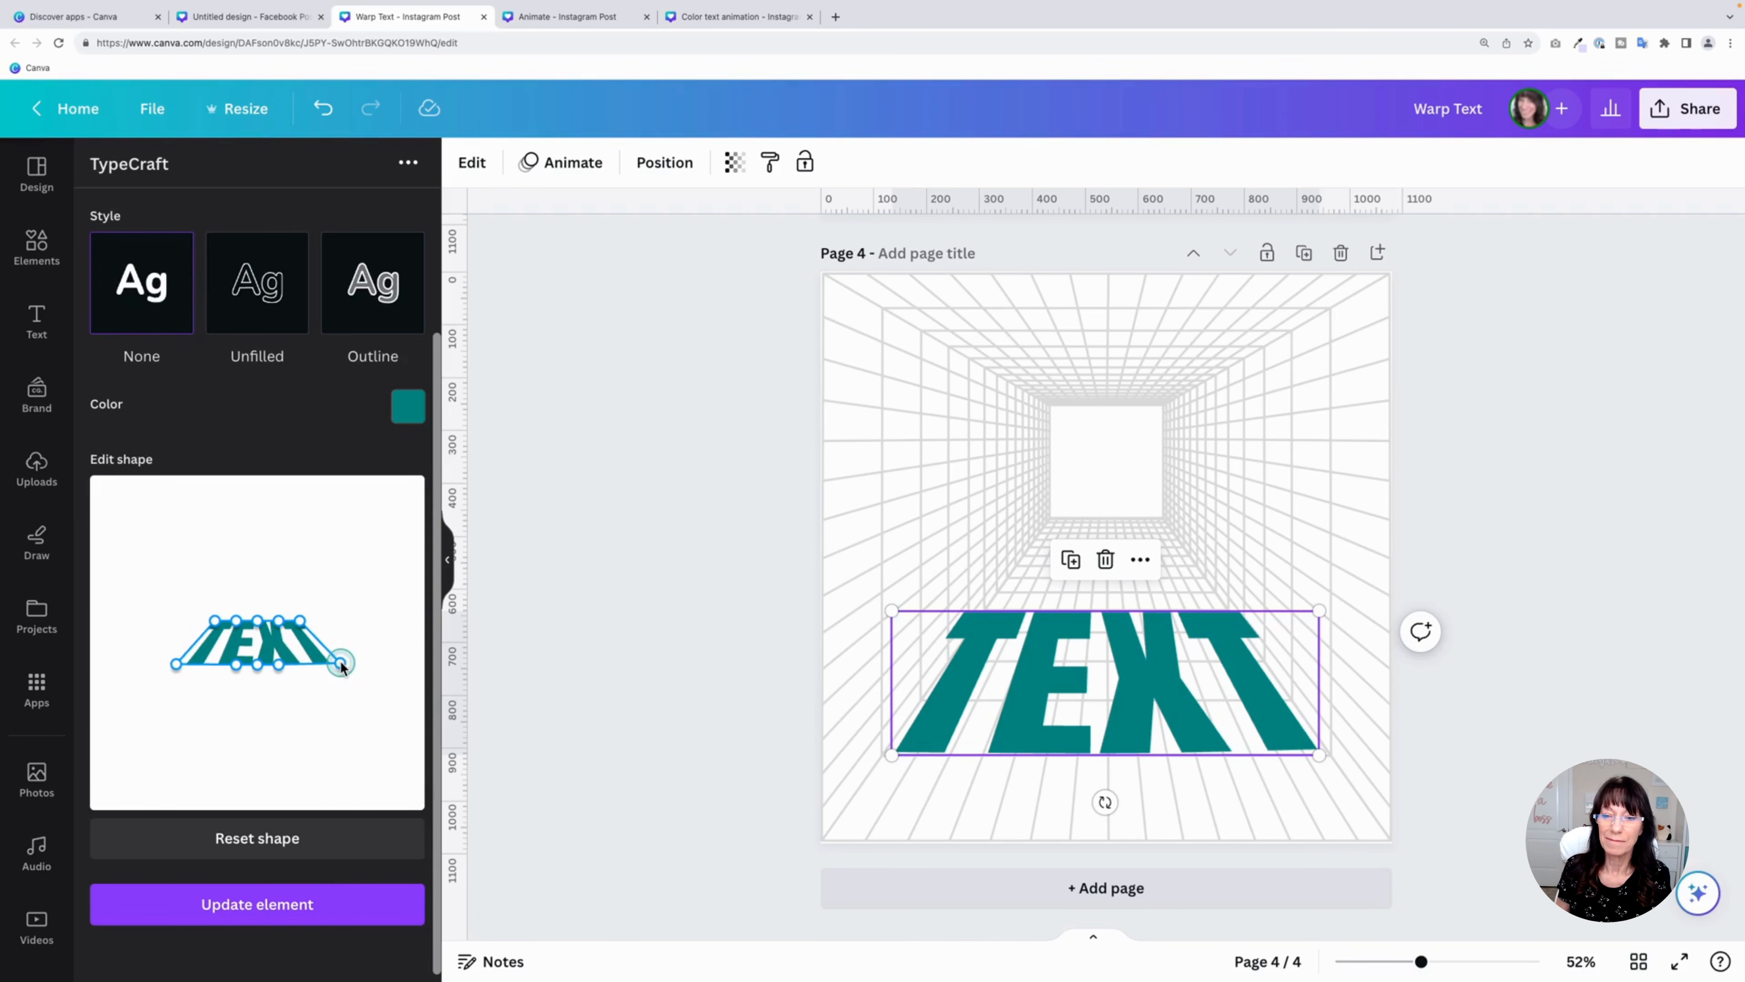
left_click(324, 904)
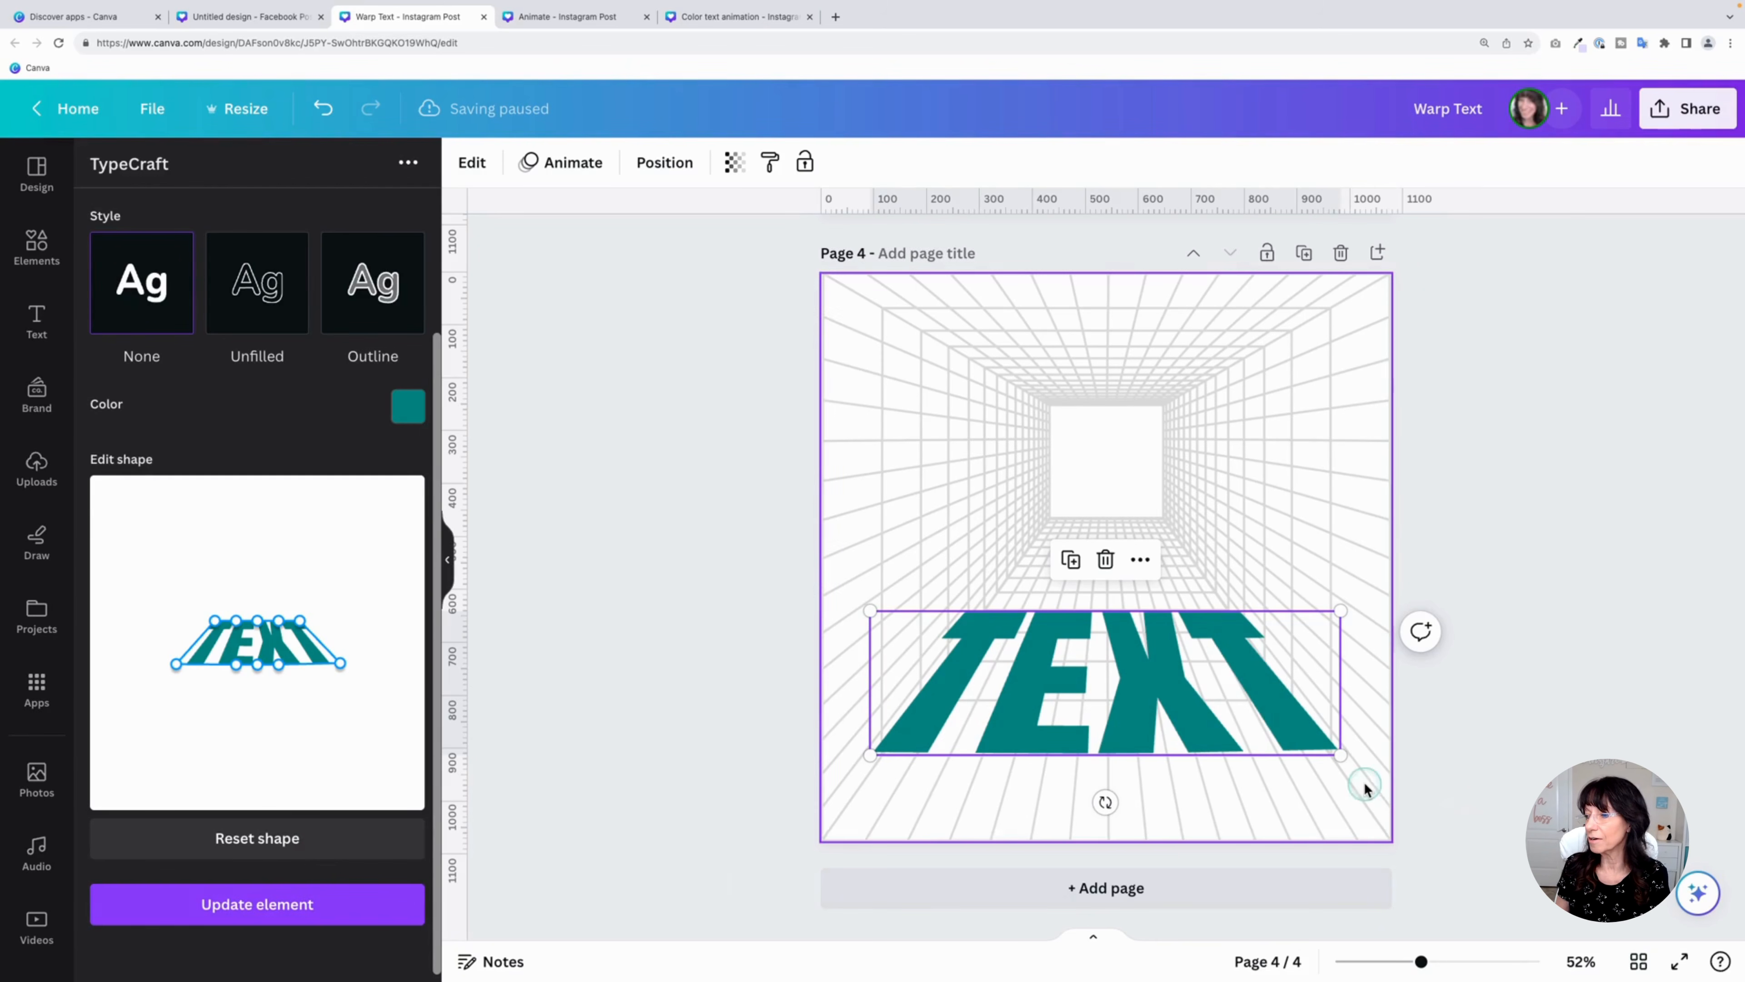
Scale TEXT down to fit between the converging floor lines and position it centrally on the grid floor
left_click_drag(1332, 749, 1322, 750)
left_click_drag(871, 610, 894, 617)
left_click(734, 578)
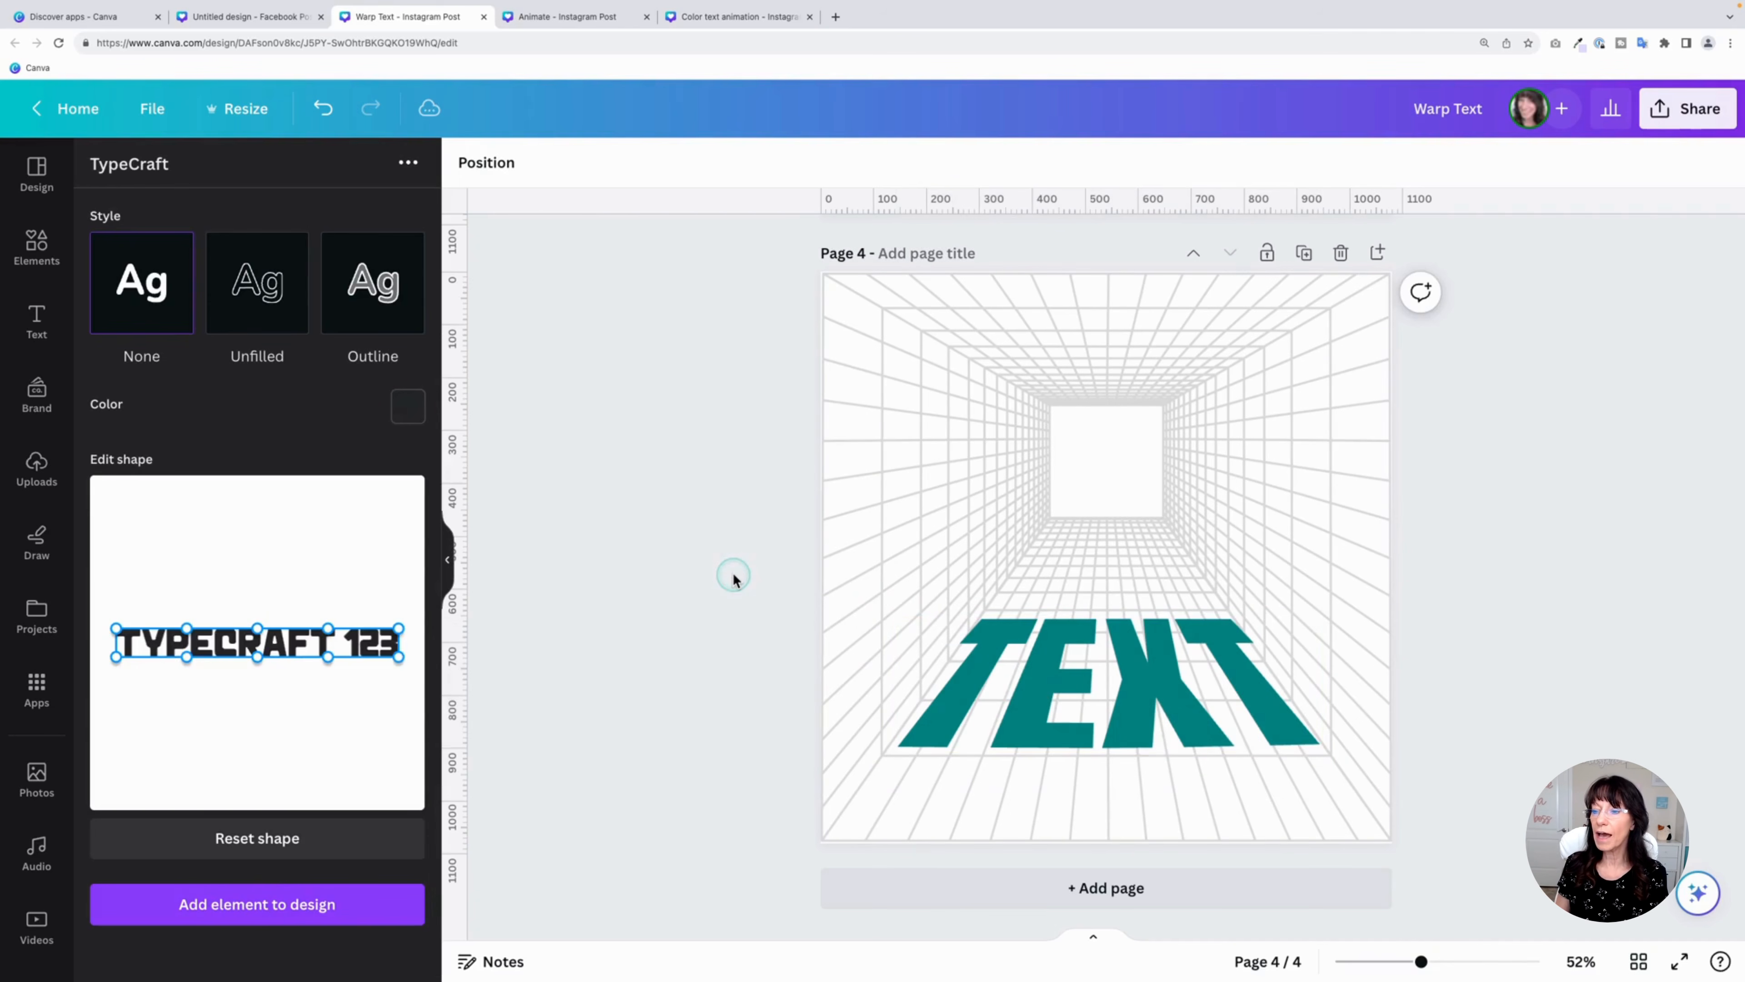
left_click_drag(1093, 654, 1093, 660)
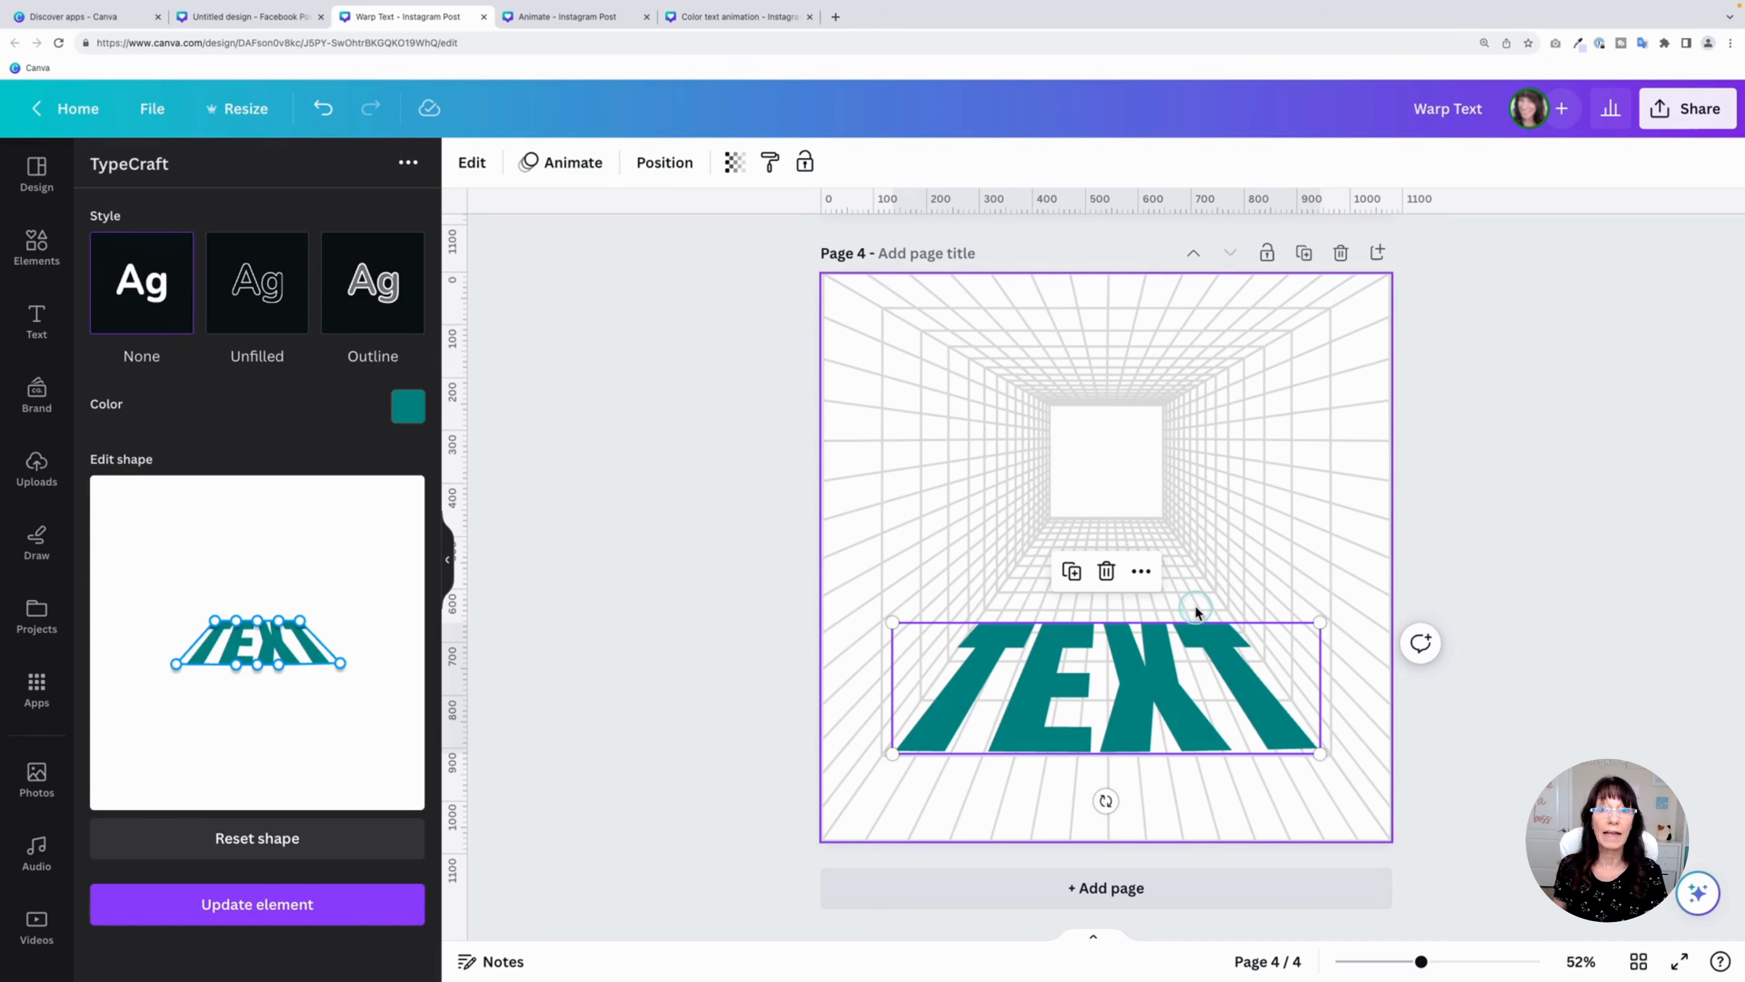
Duplicate TEXT and scale down the copy so it sits just above the original between the converging floor lines
scroll(1194, 606, "up", 1)
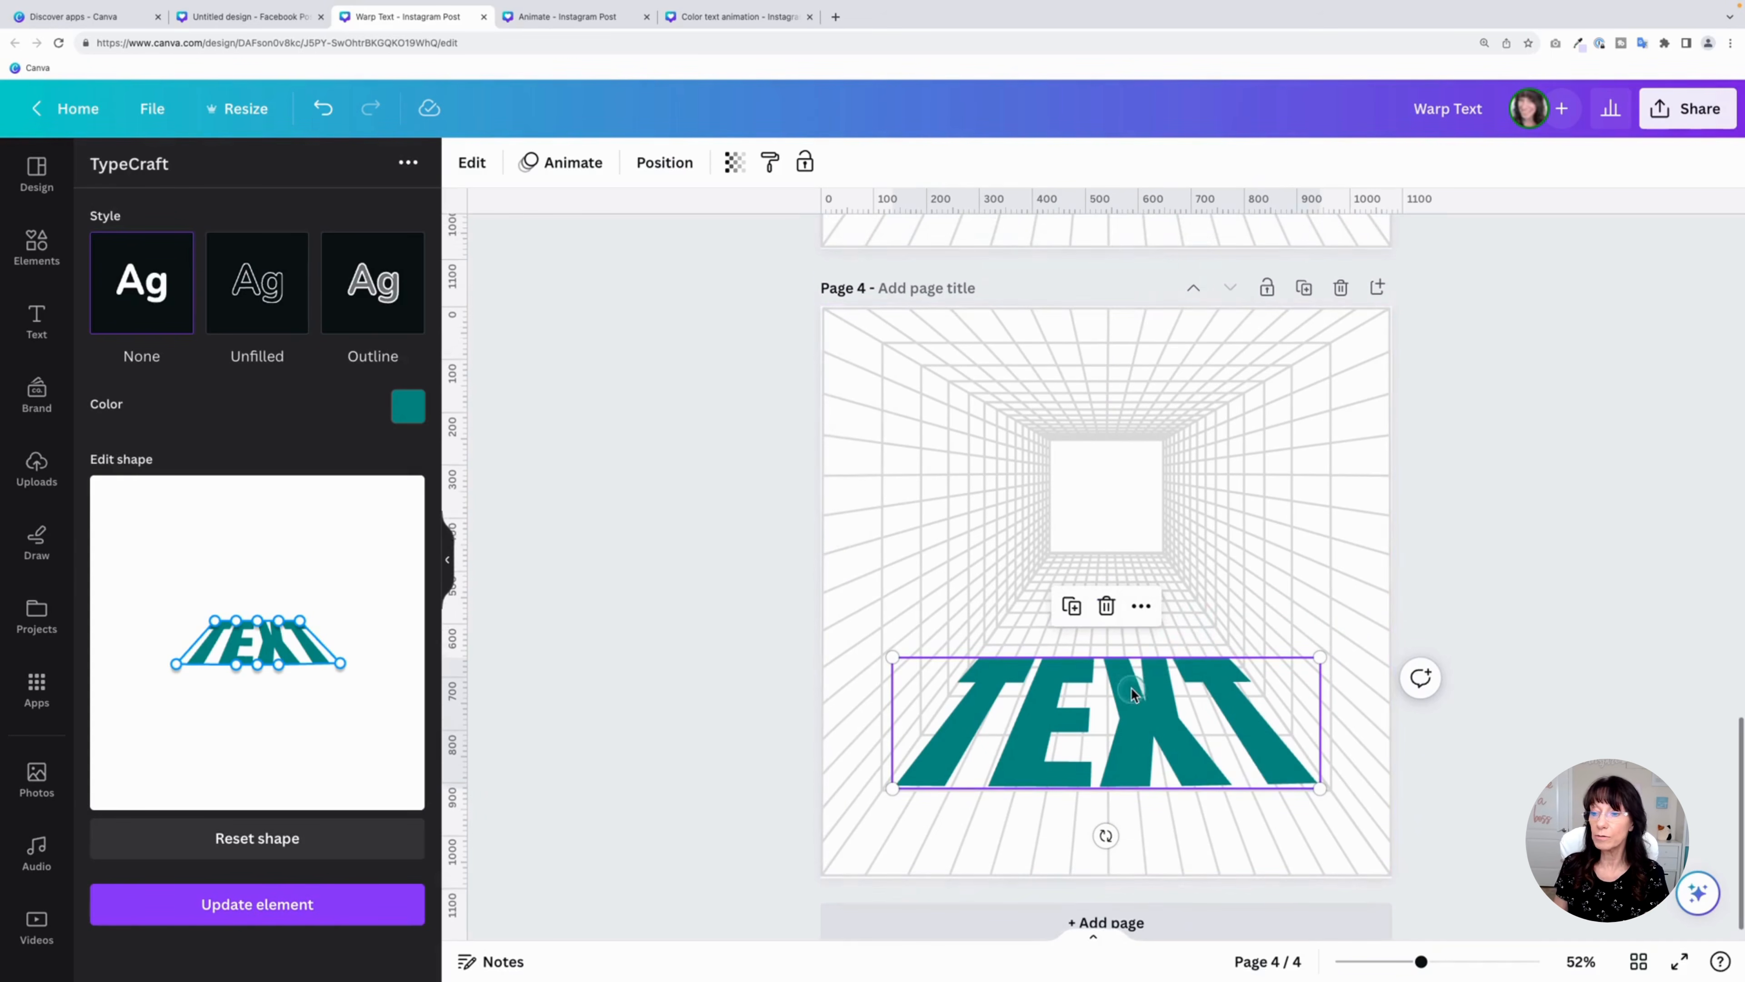
key("ctrl+d")
left_click_drag(1130, 687, 1131, 603)
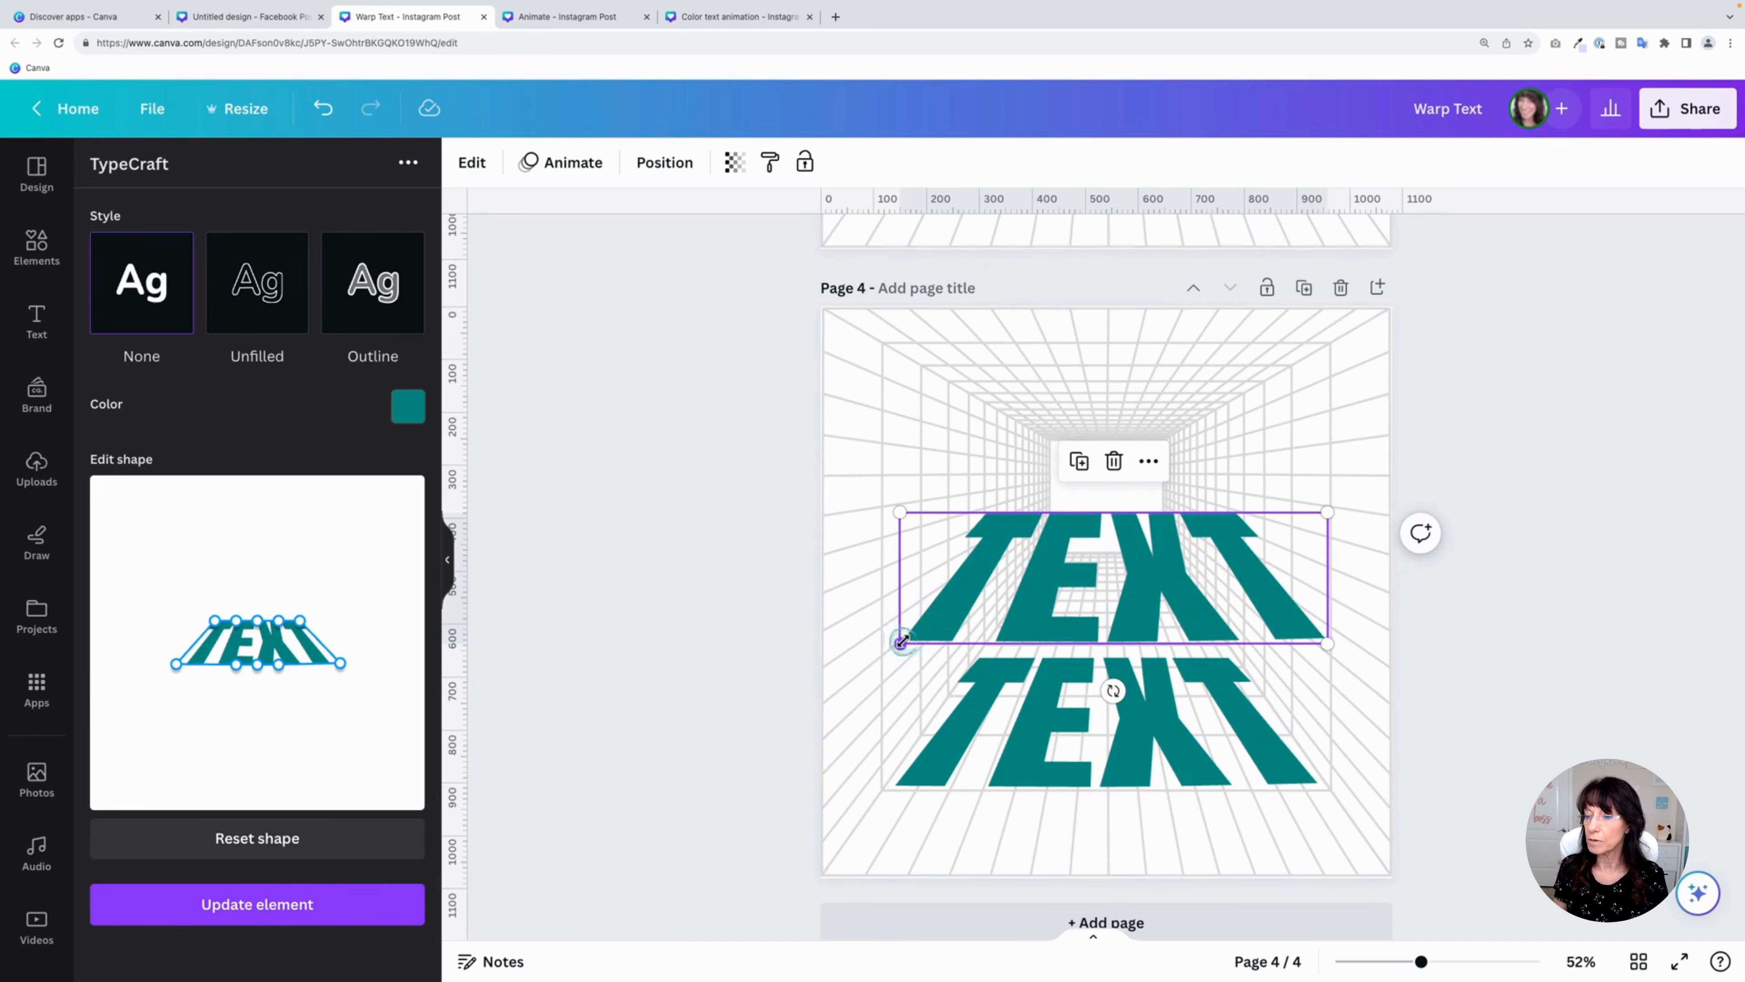
left_click_drag(902, 641, 1023, 643)
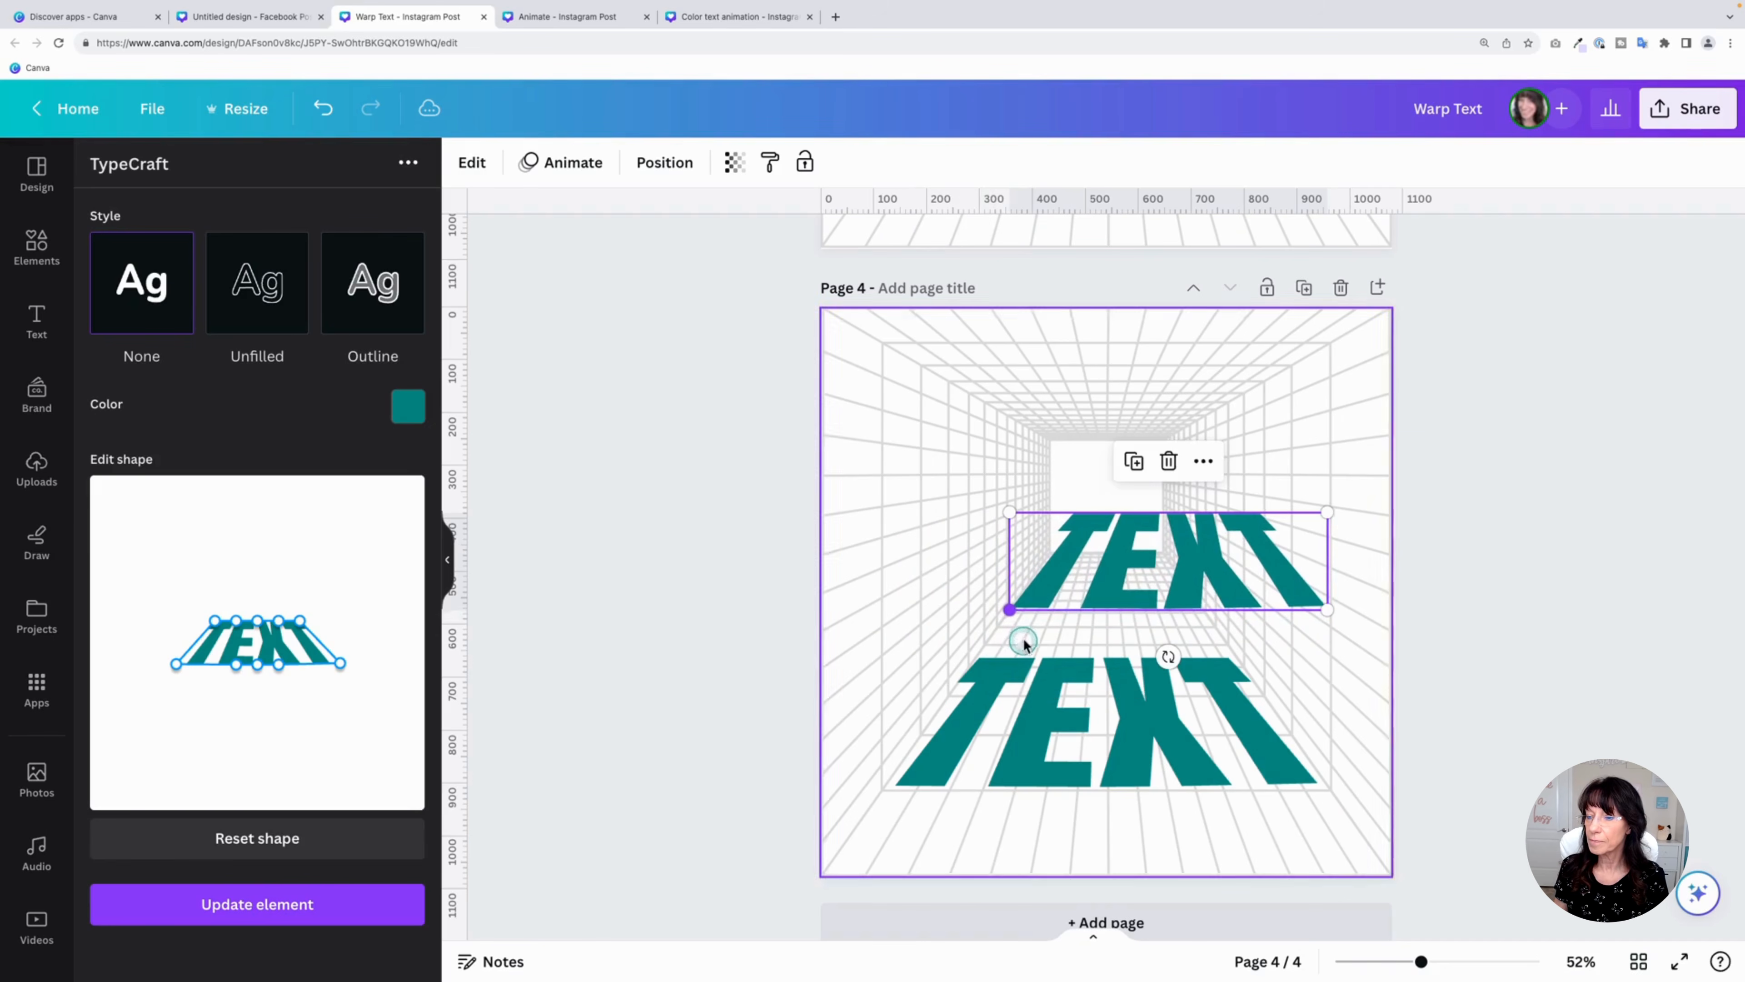
left_click_drag(1127, 579, 1103, 618)
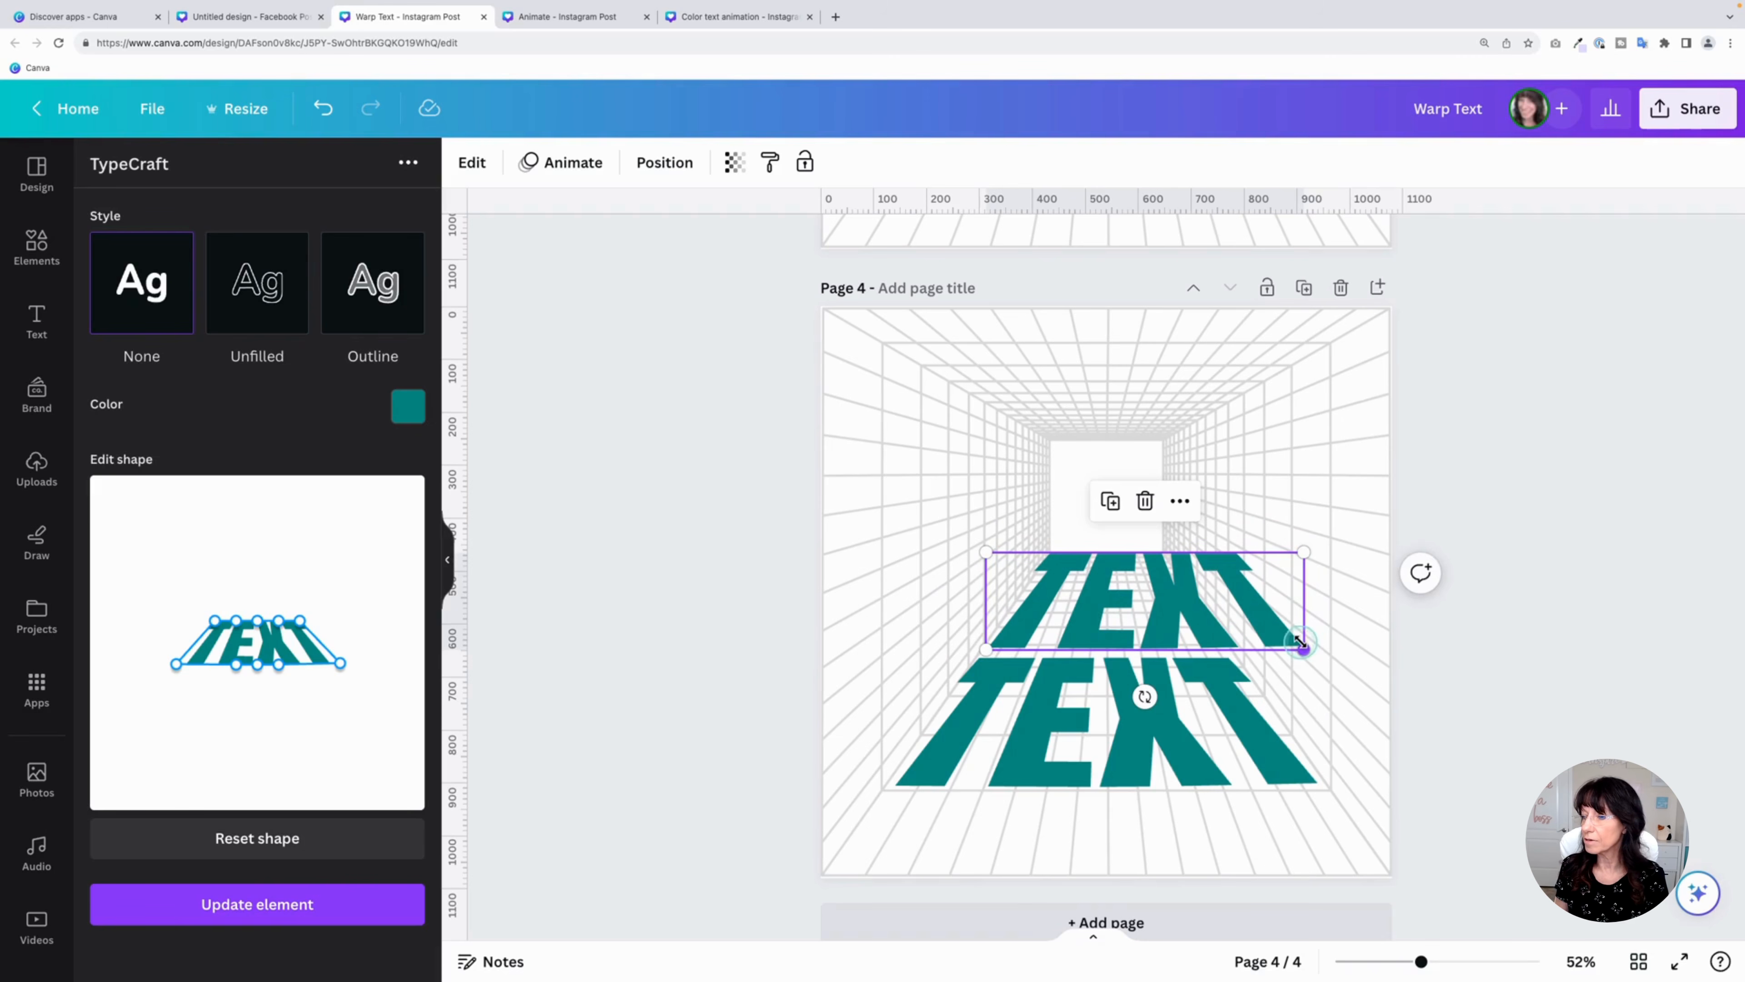
left_click_drag(1303, 648, 1224, 573)
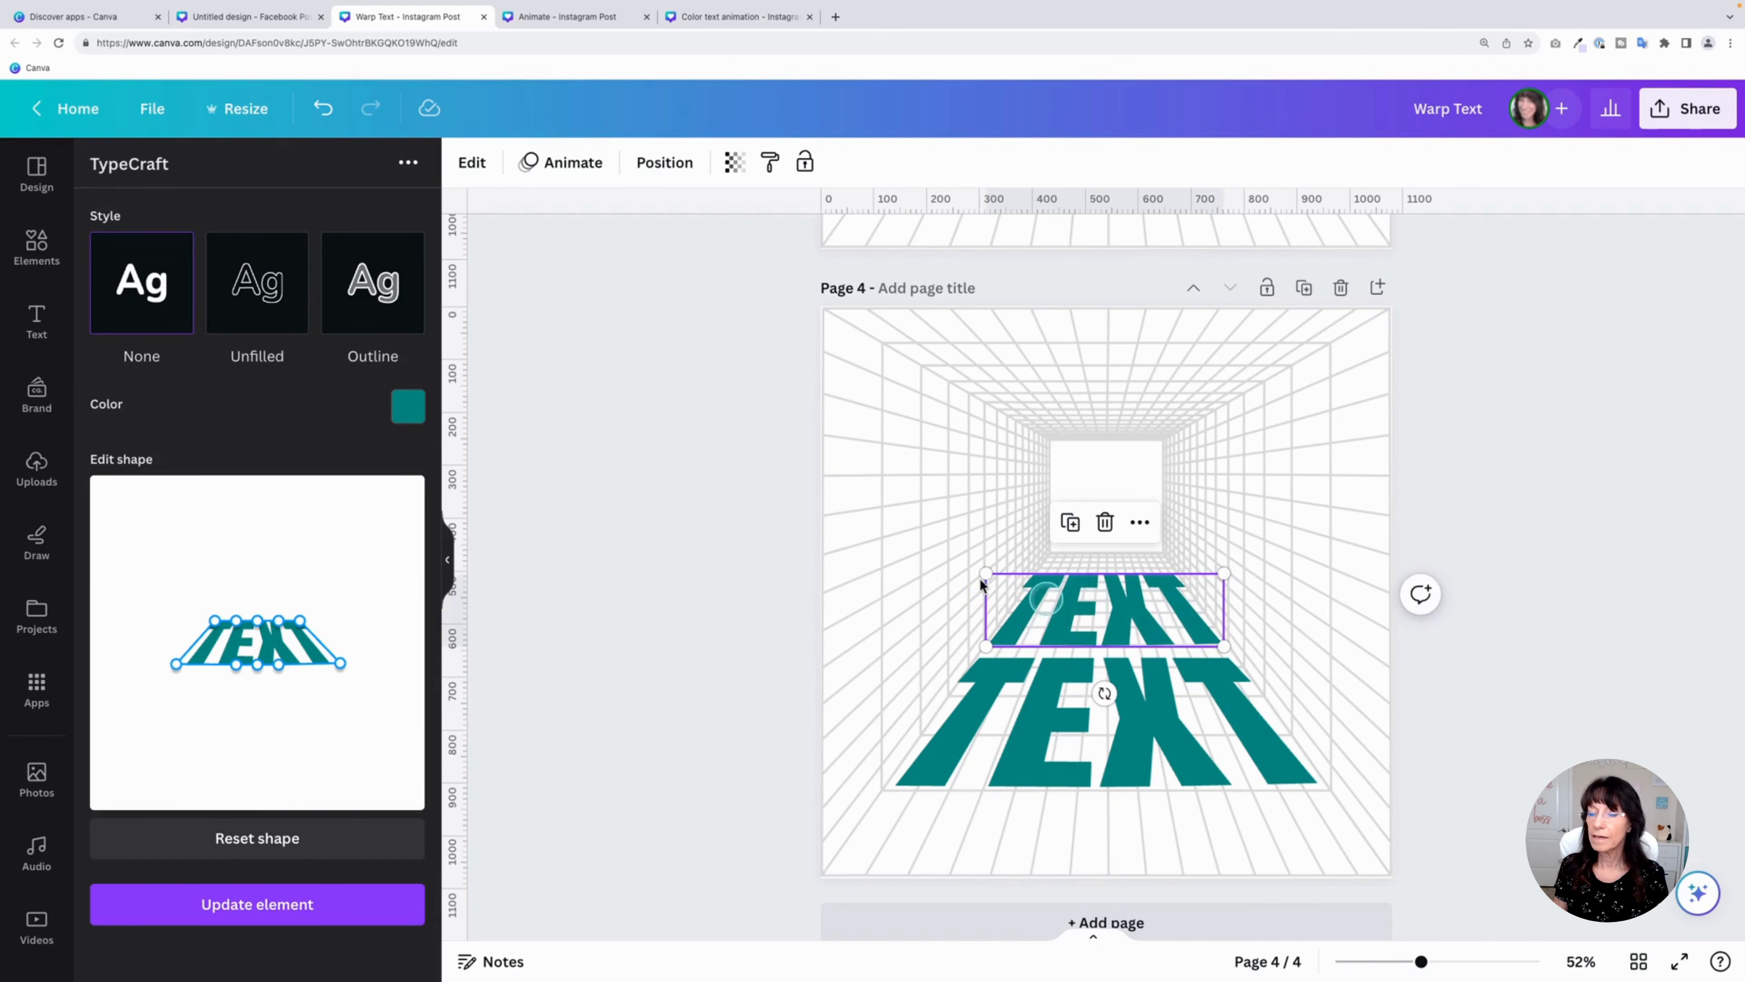
Change the wording of the smaller upper TEXT copy to PERSPECTIVE and update the element
left_click(836, 567)
left_click(1117, 609)
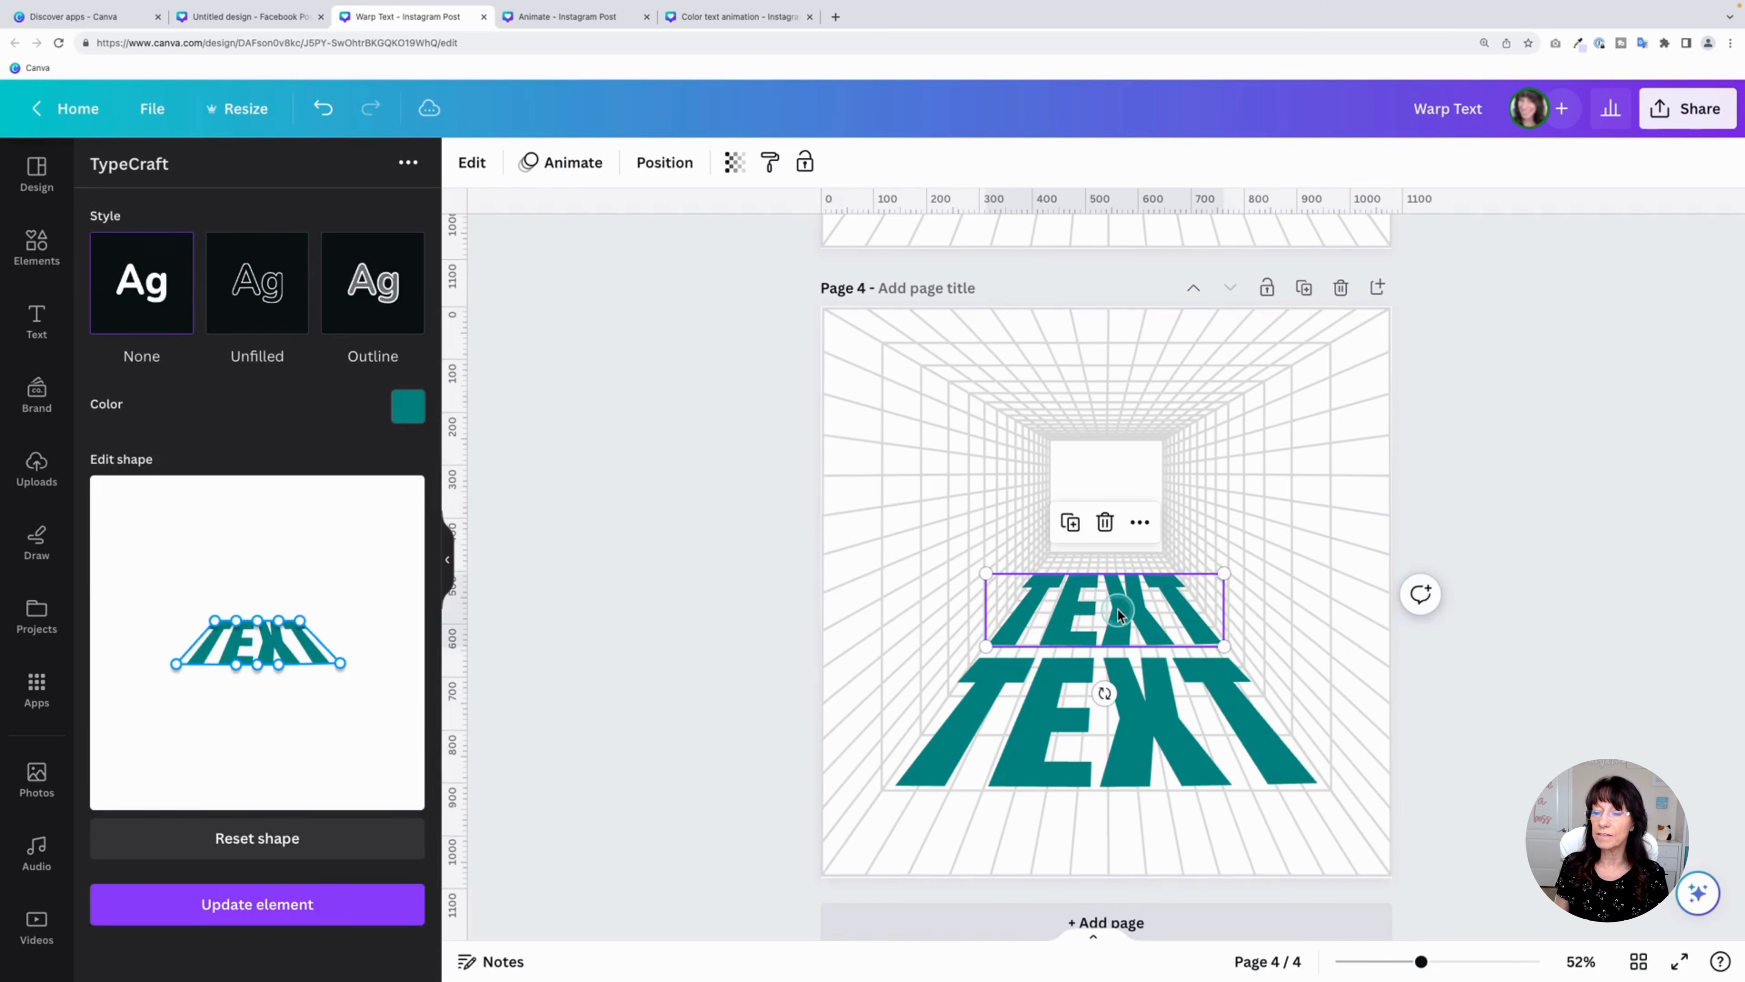
scroll(216, 488, "up", 3)
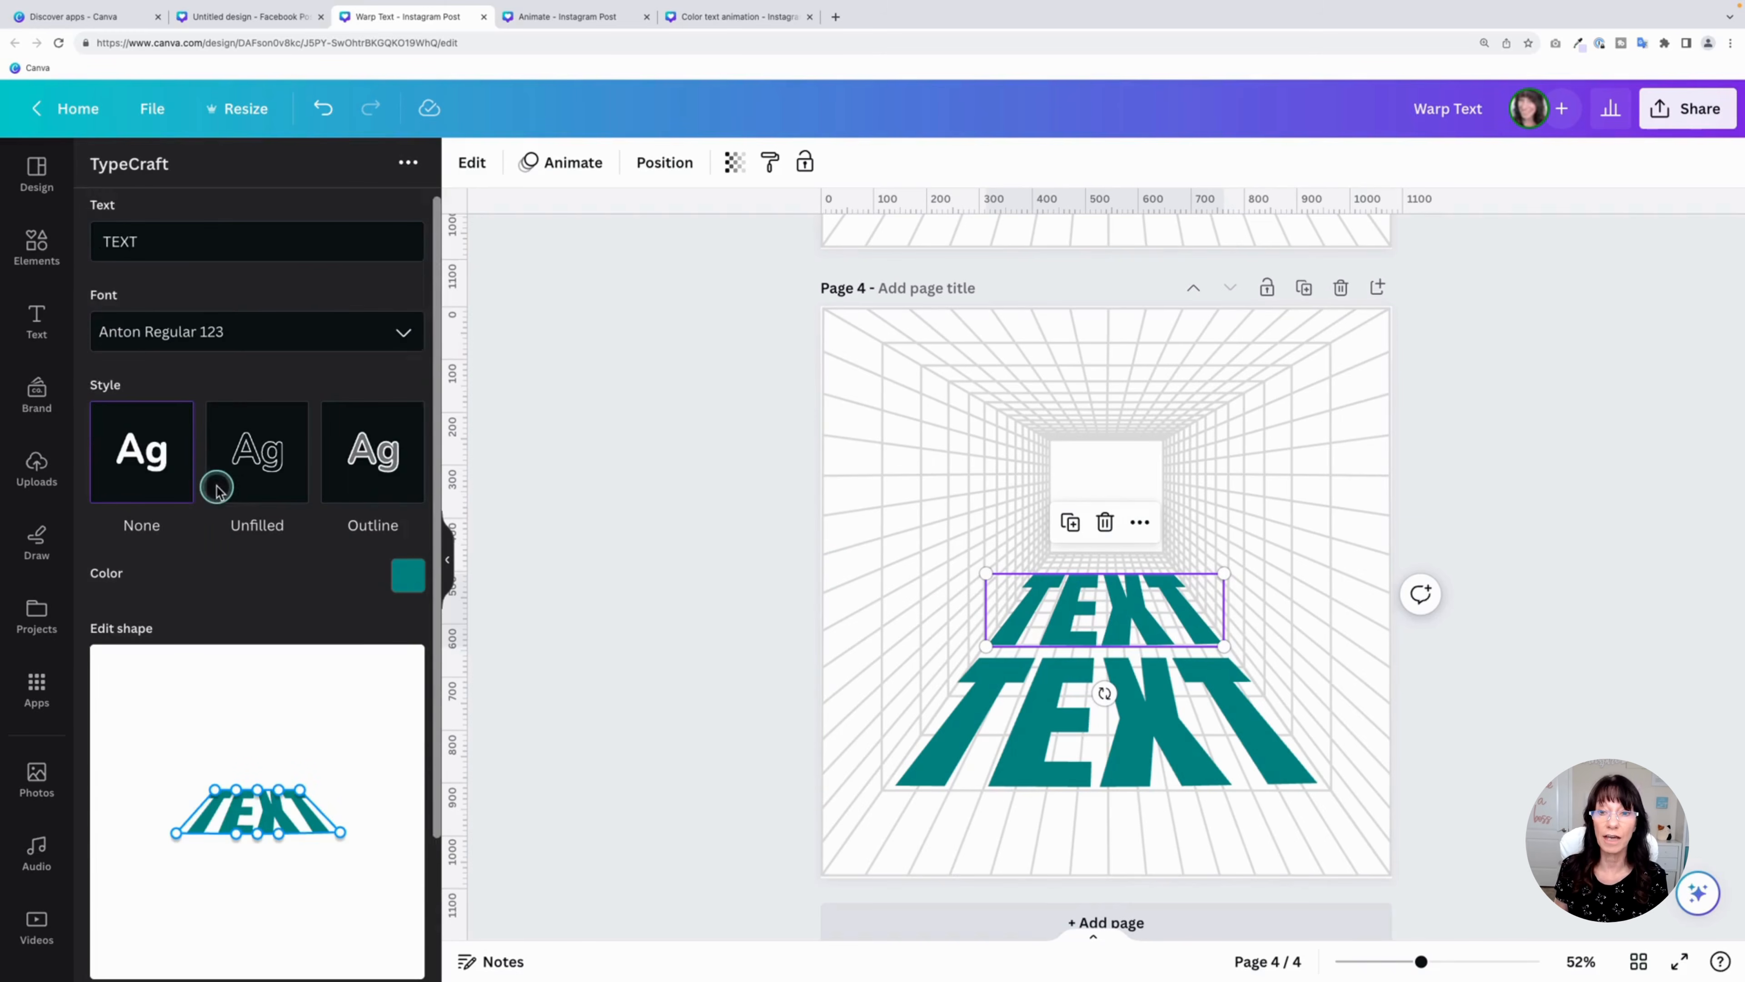
double_click(121, 240)
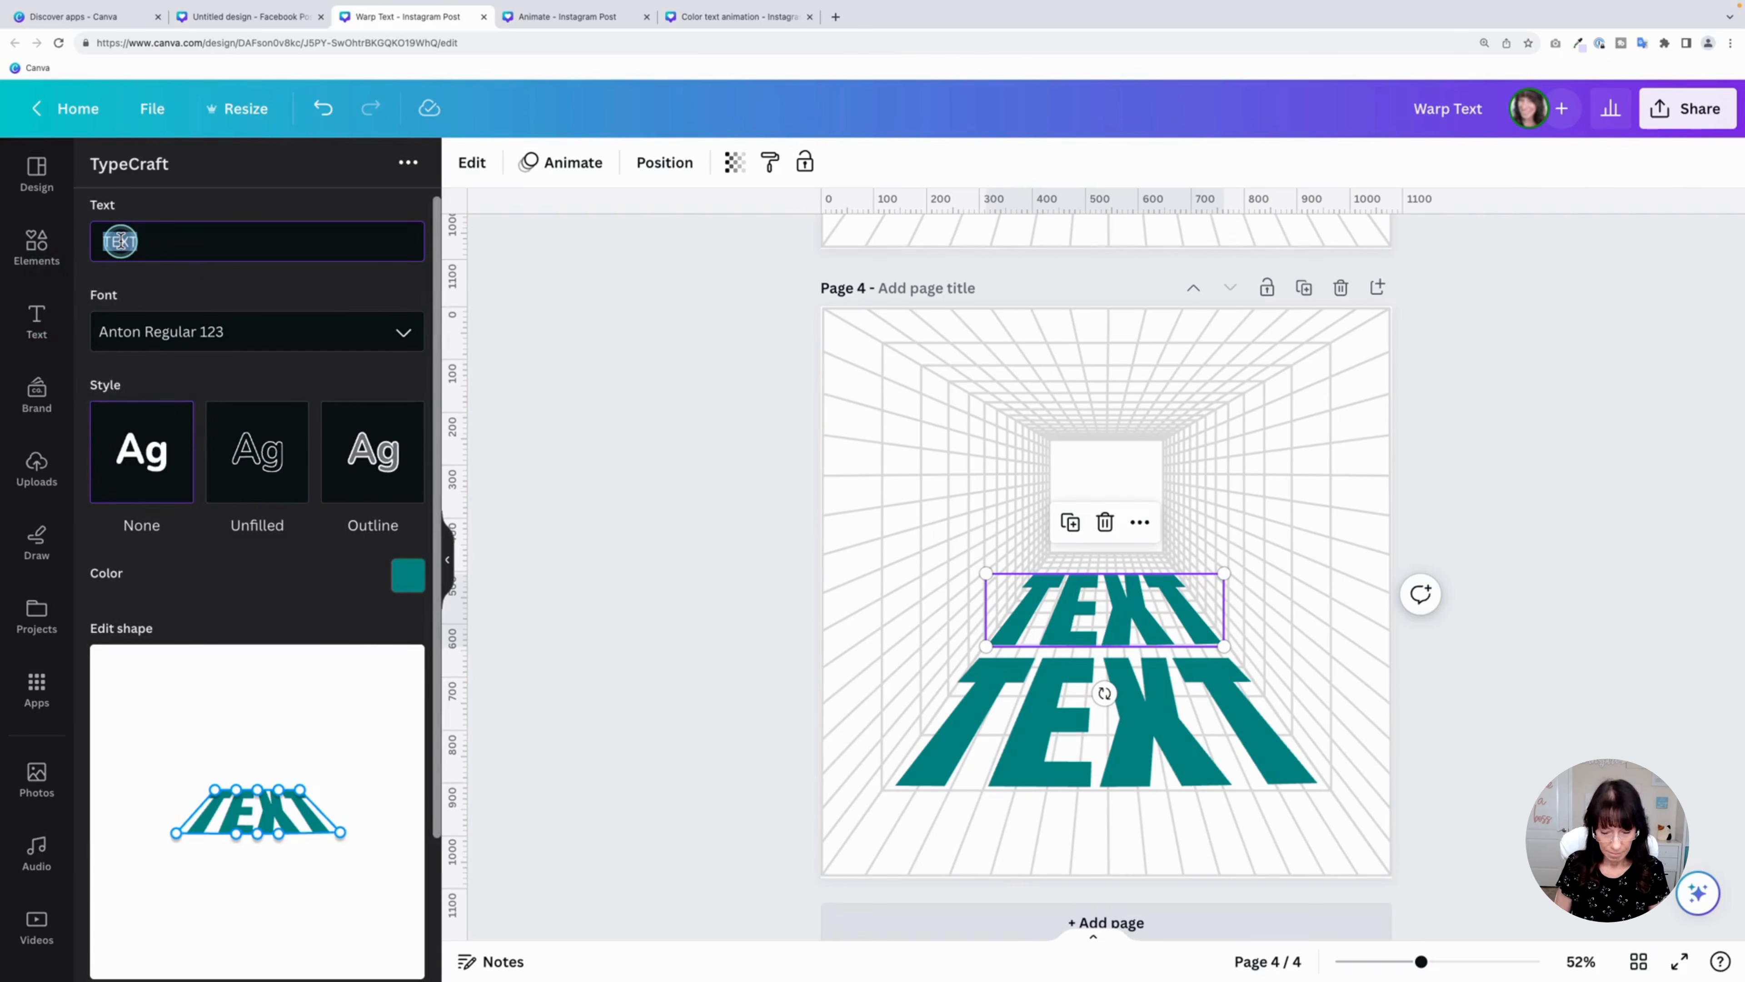
type("P")
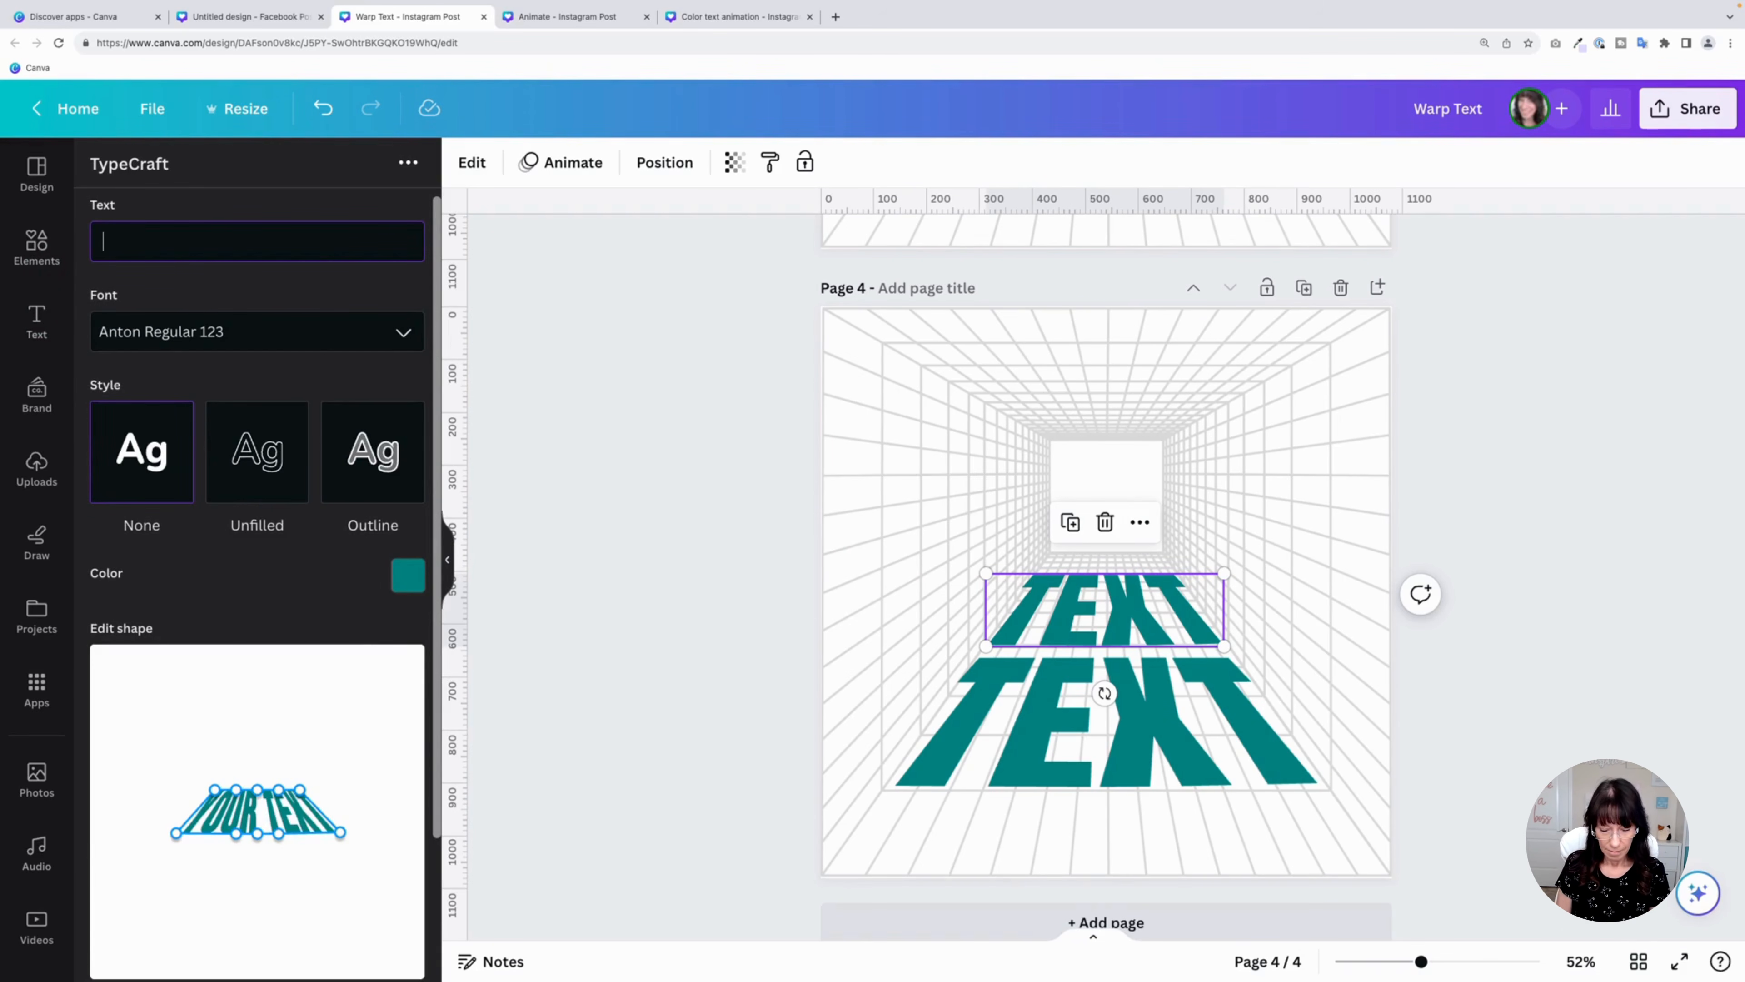
type("ERSPECTIVE")
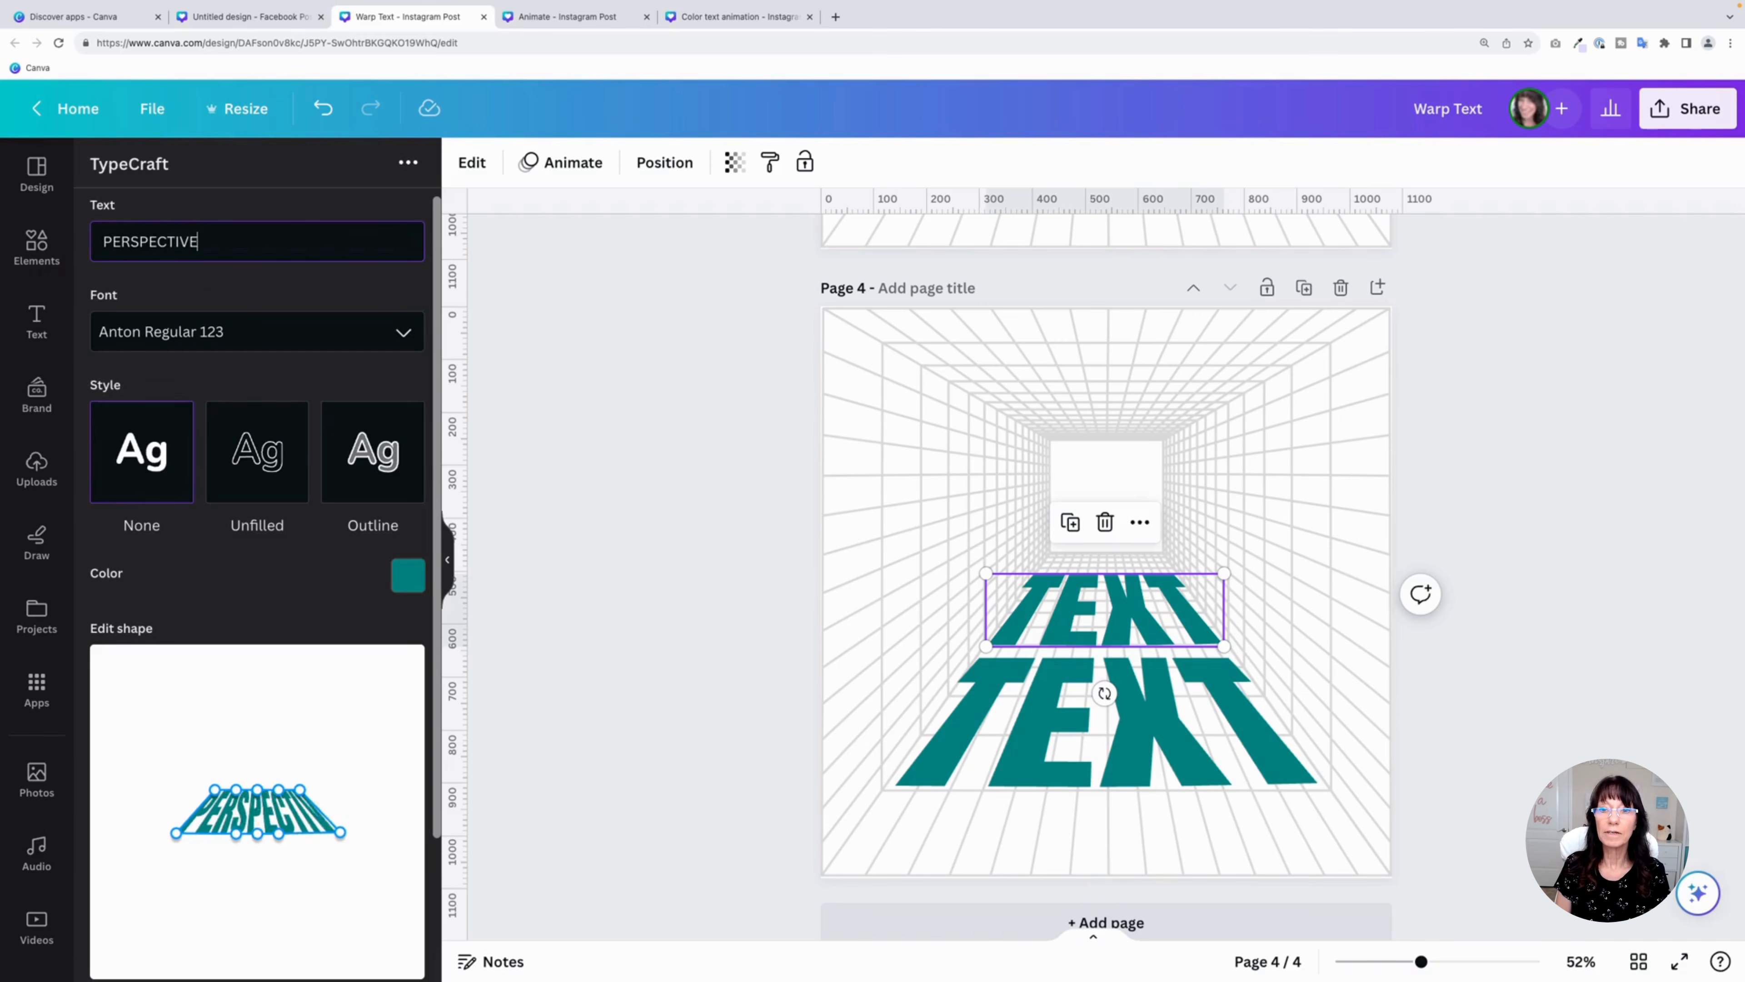
scroll(194, 612, "down", 3)
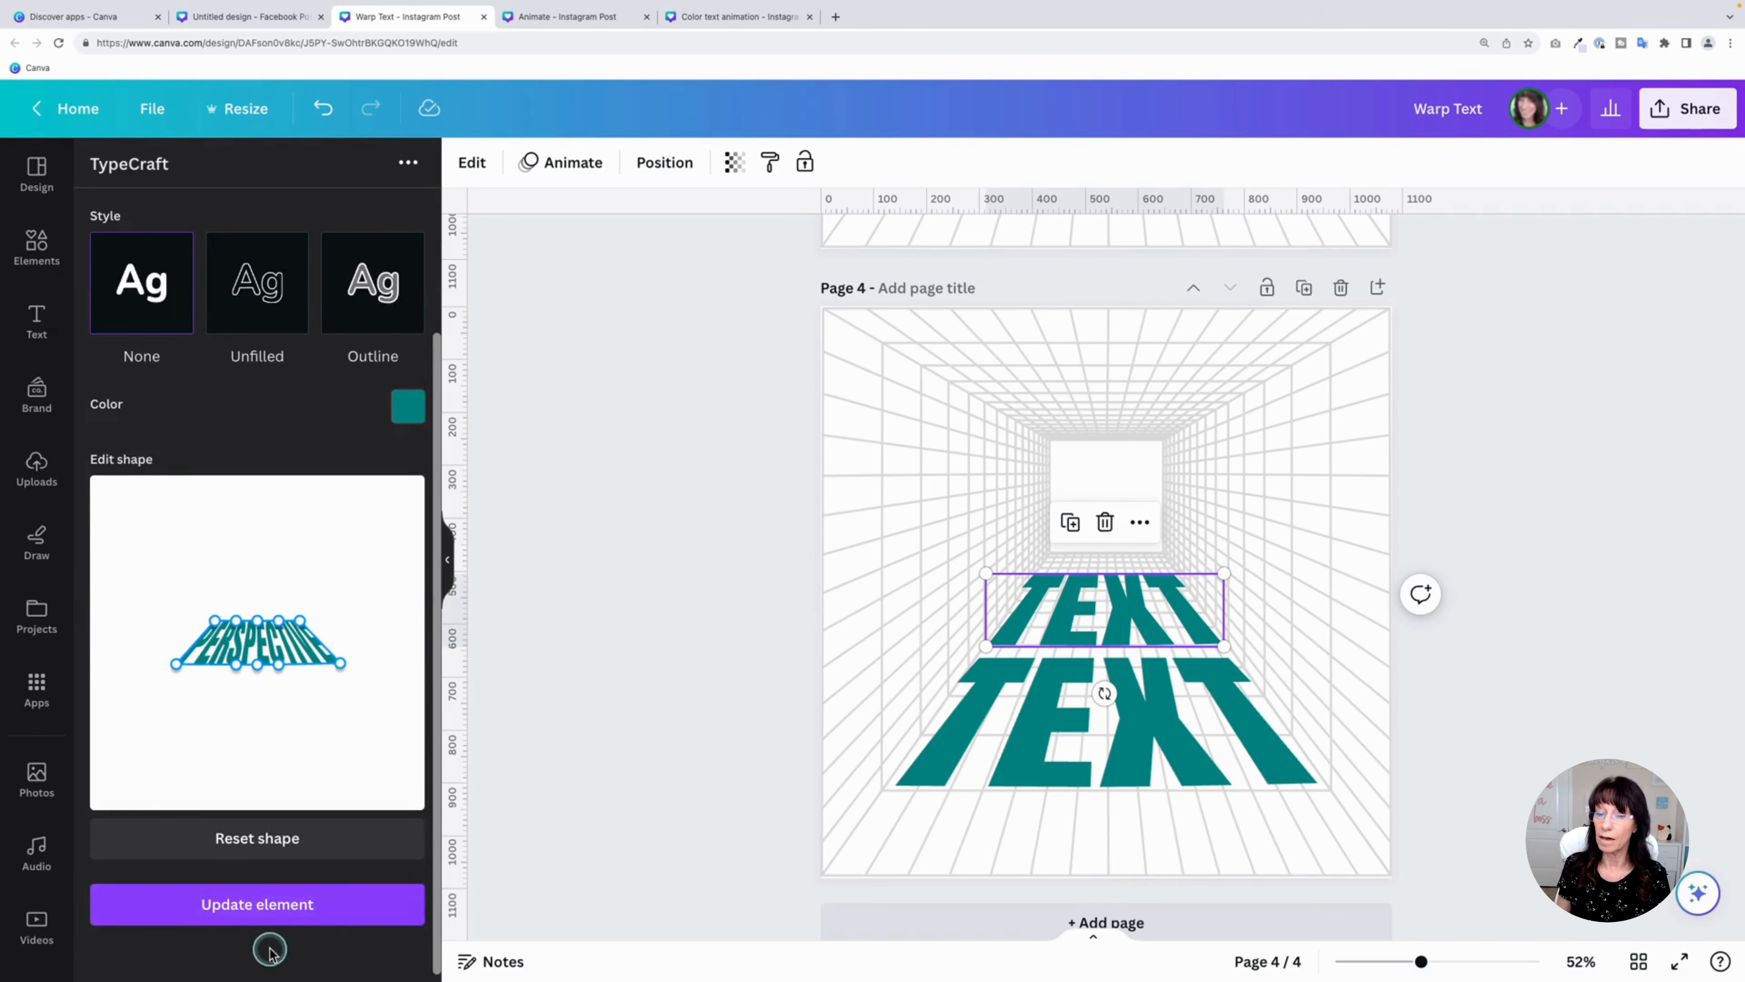
left_click(270, 905)
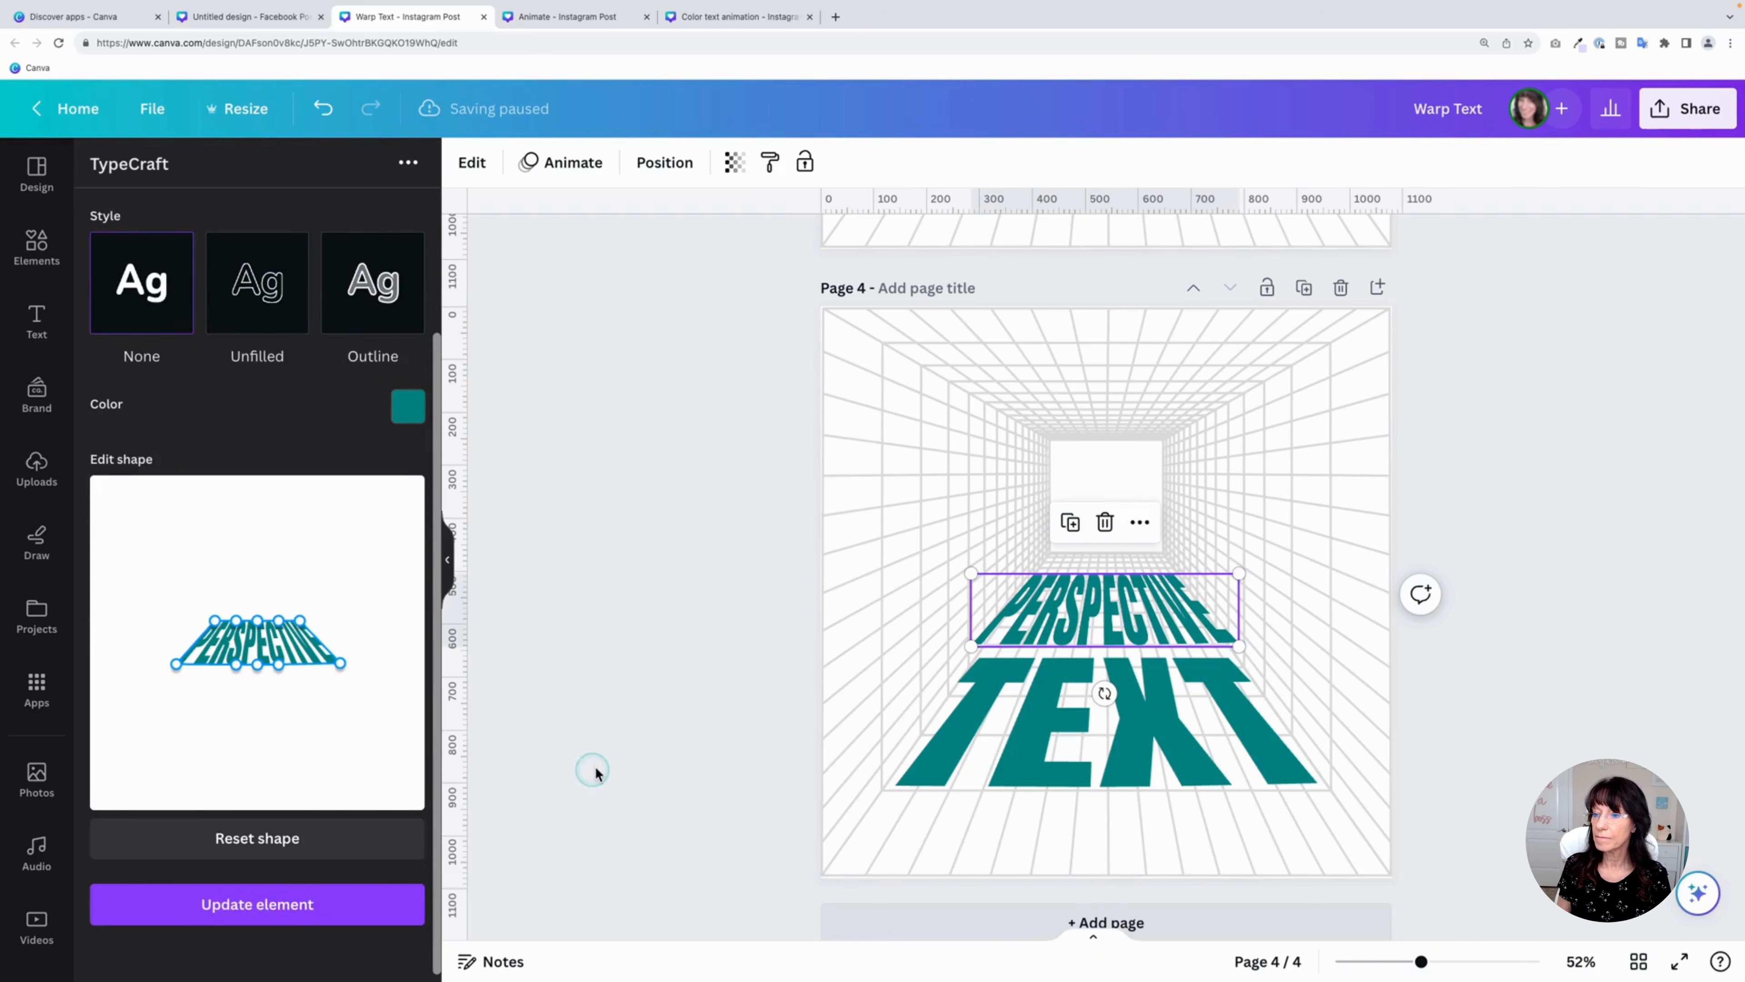
left_click(604, 771)
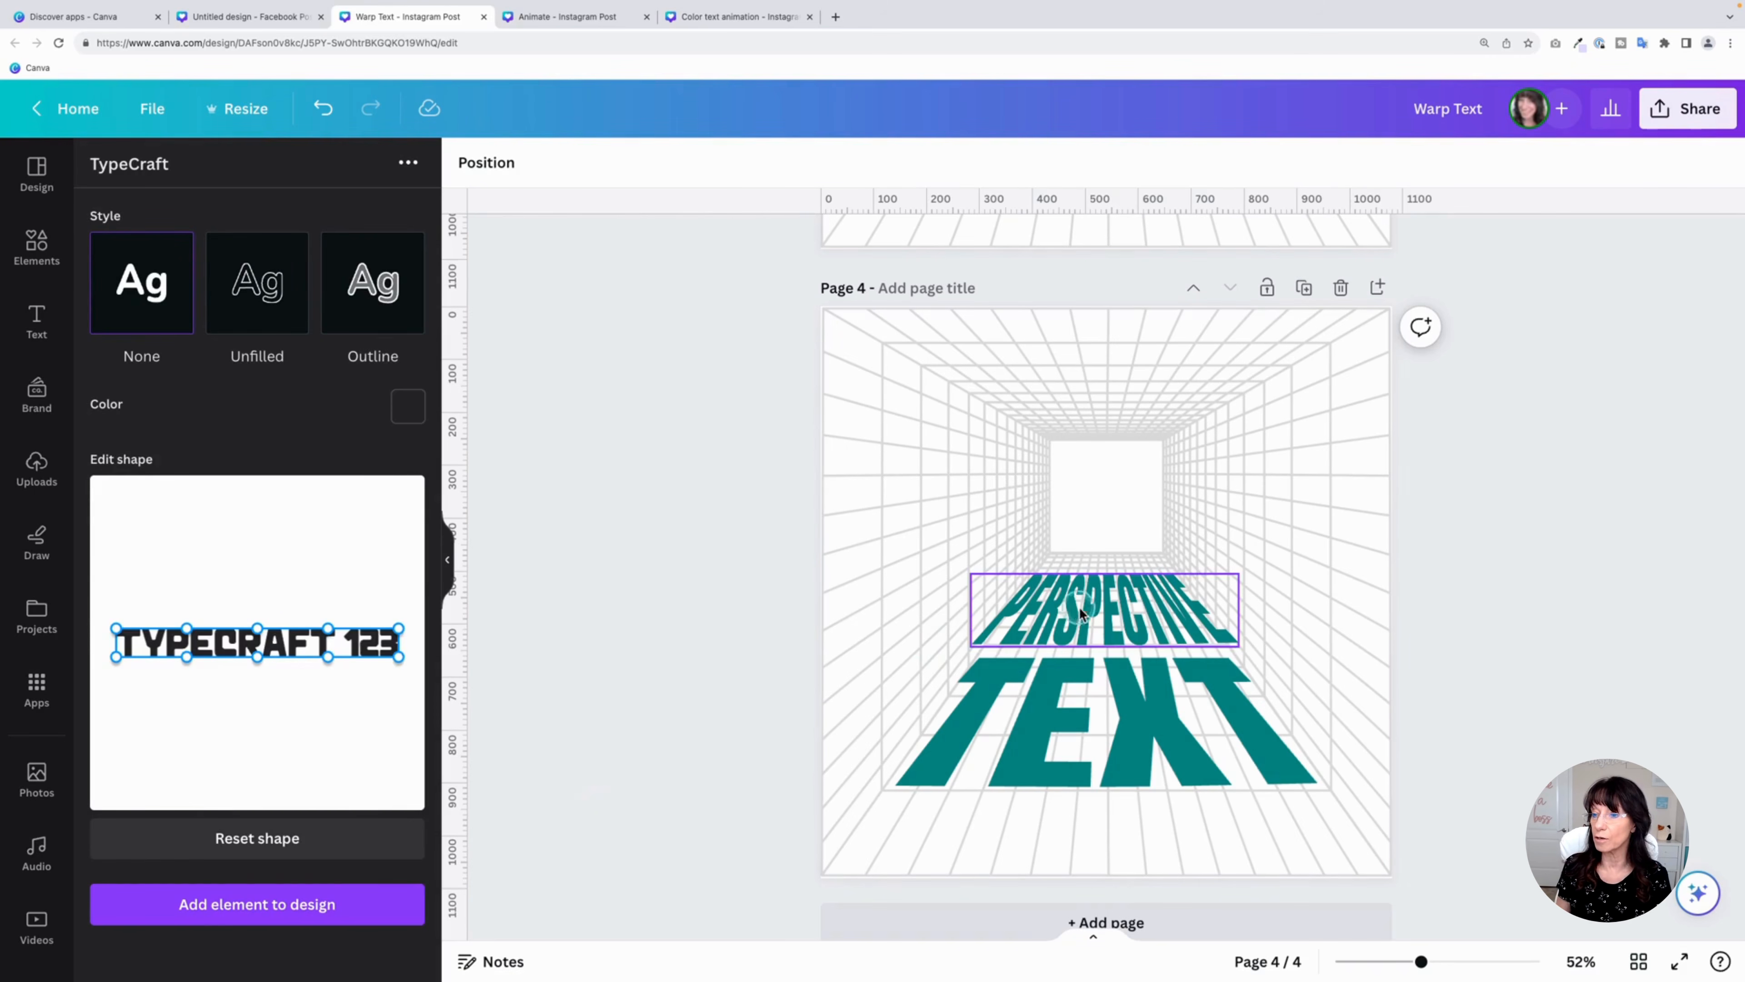
Scale PERSPECTIVE down so it fits between the converging floor lines just above TEXT
left_click(990, 642)
left_click_drag(969, 647, 985, 643)
left_click_drag(1234, 643, 1233, 647)
left_click(708, 697)
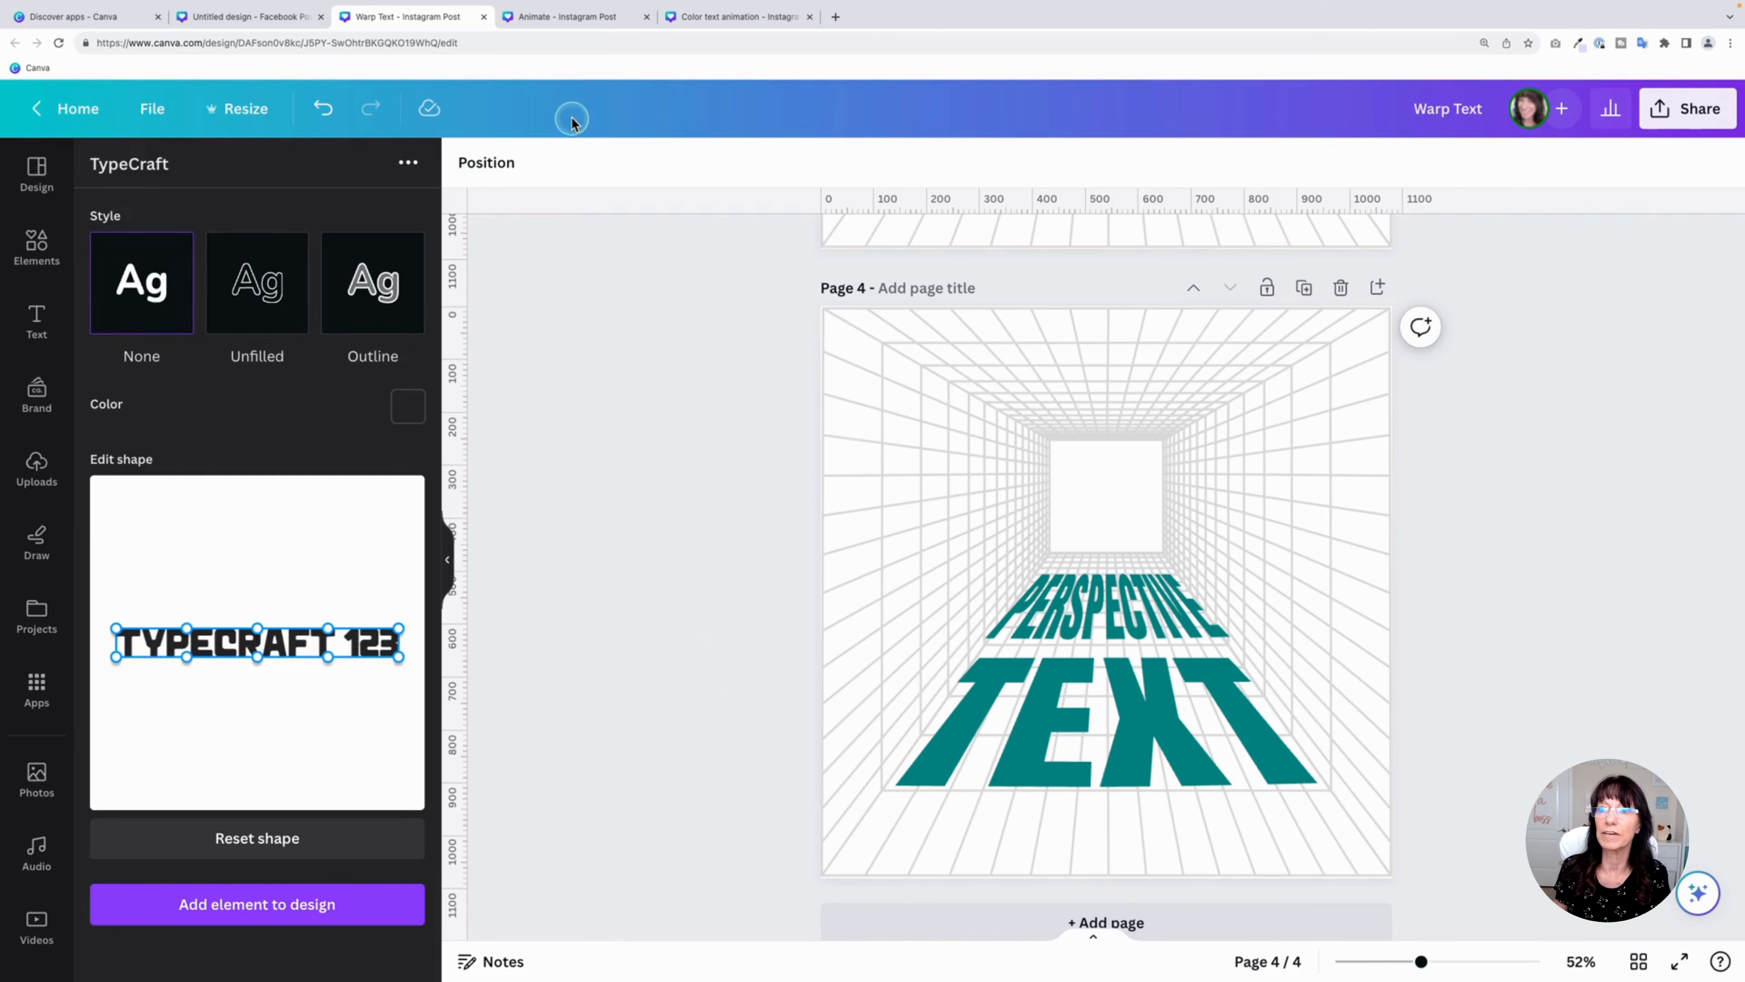
Switch to the Animate design and open the first page's ANIMATE word in TypeCraft to examine its shape points
left_click(565, 19)
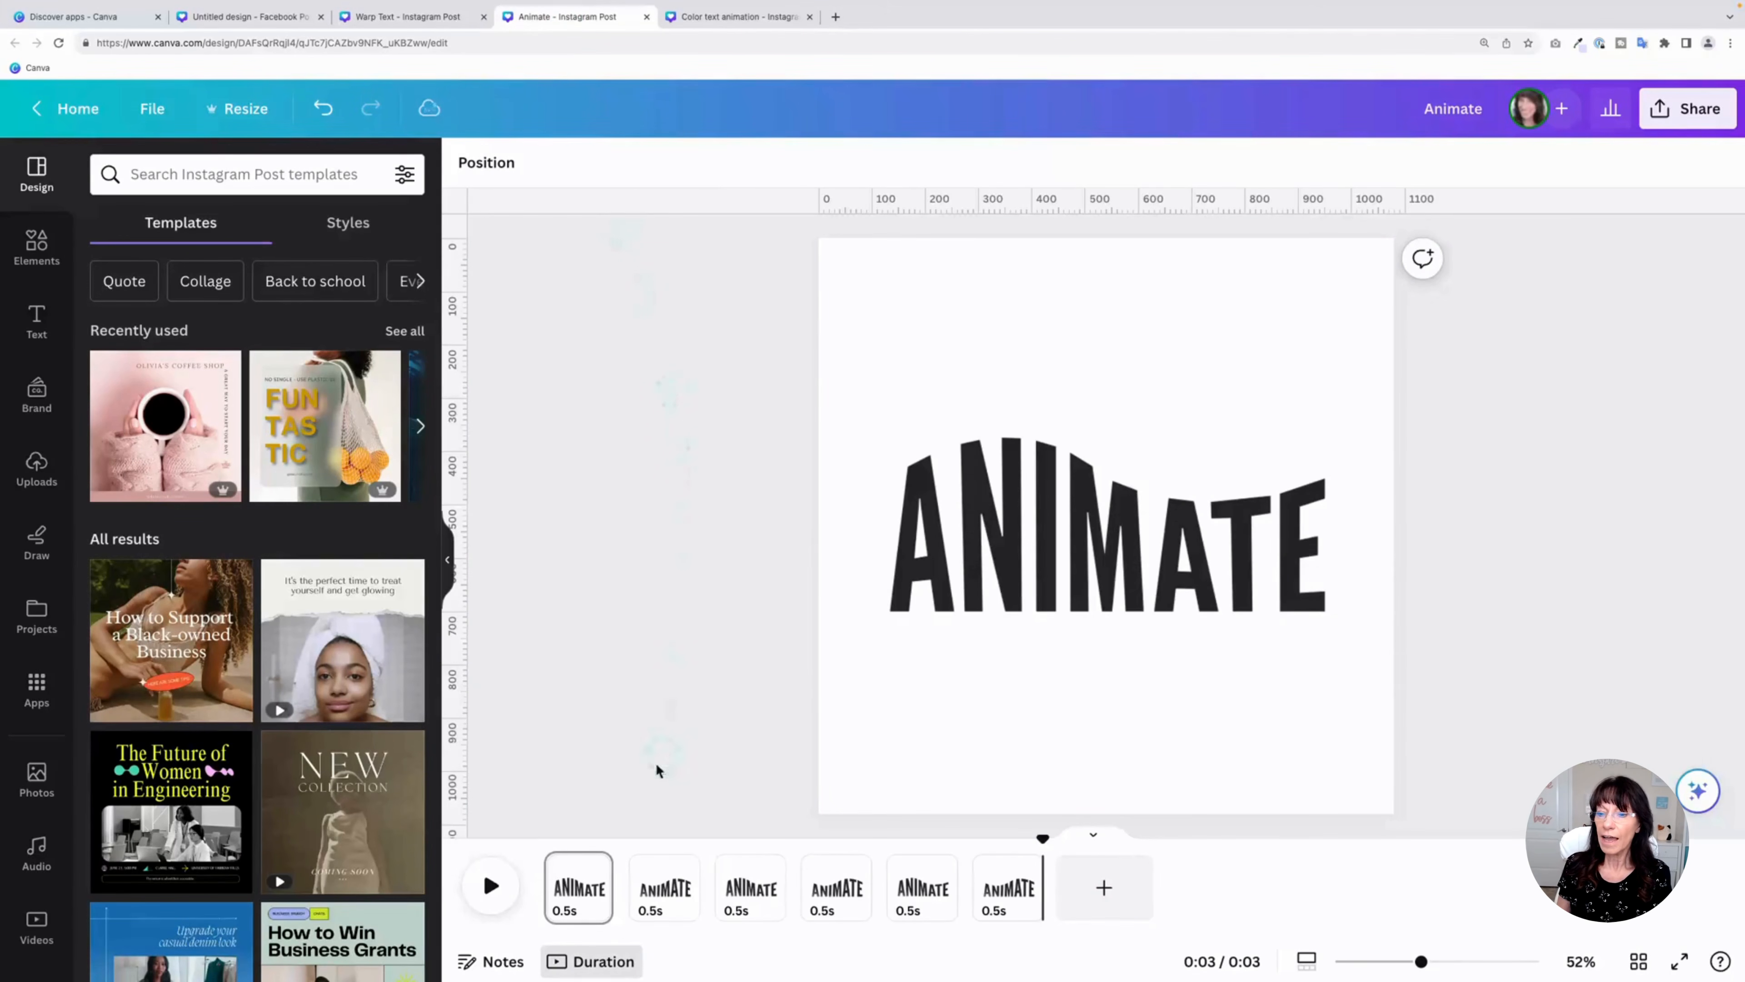
left_click(1021, 526)
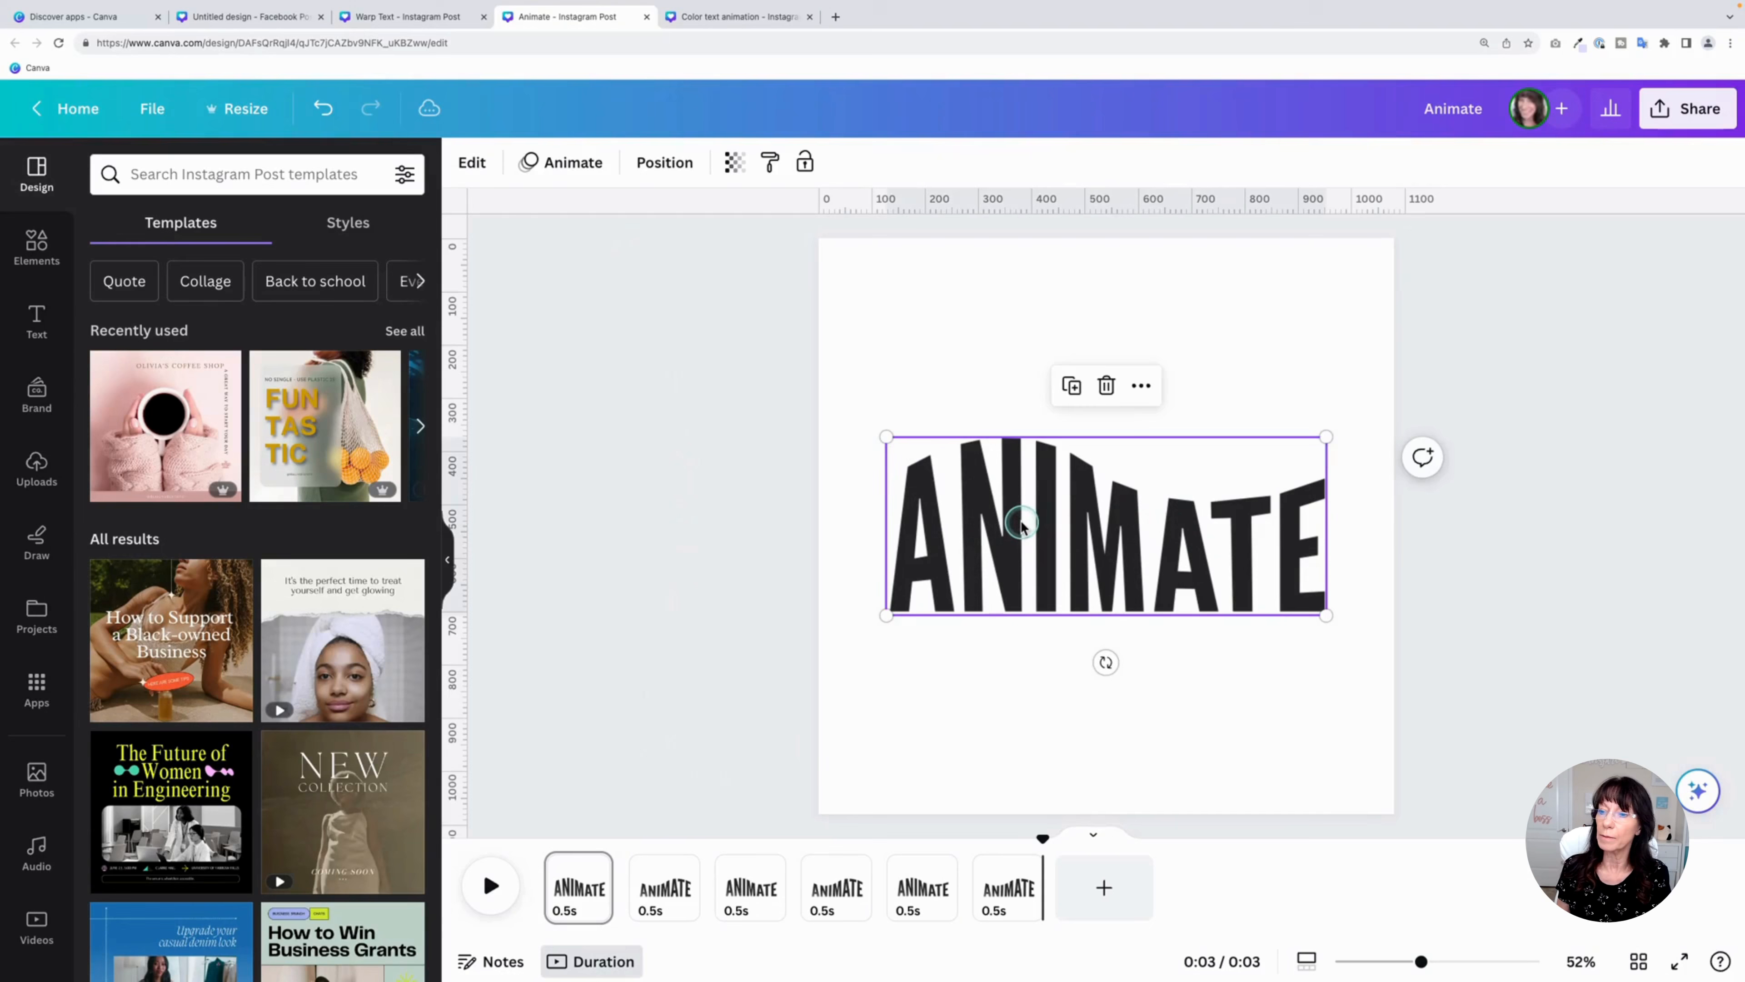
left_click(469, 164)
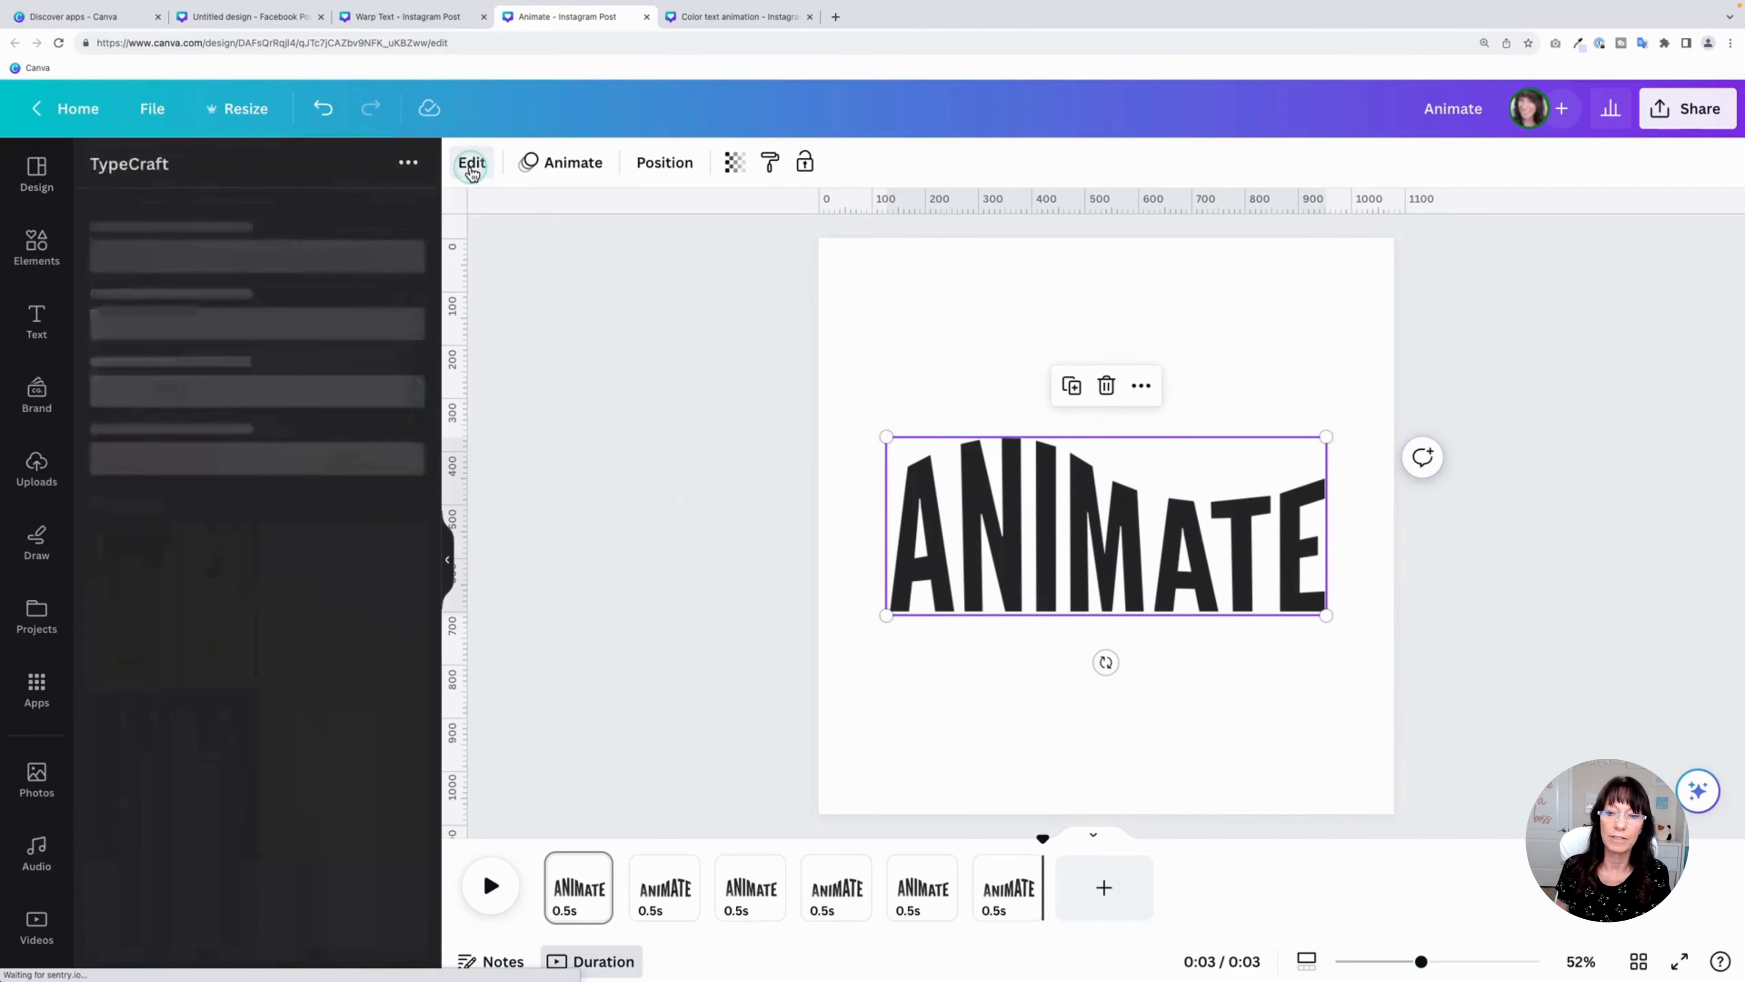
scroll(253, 633, "down", 3)
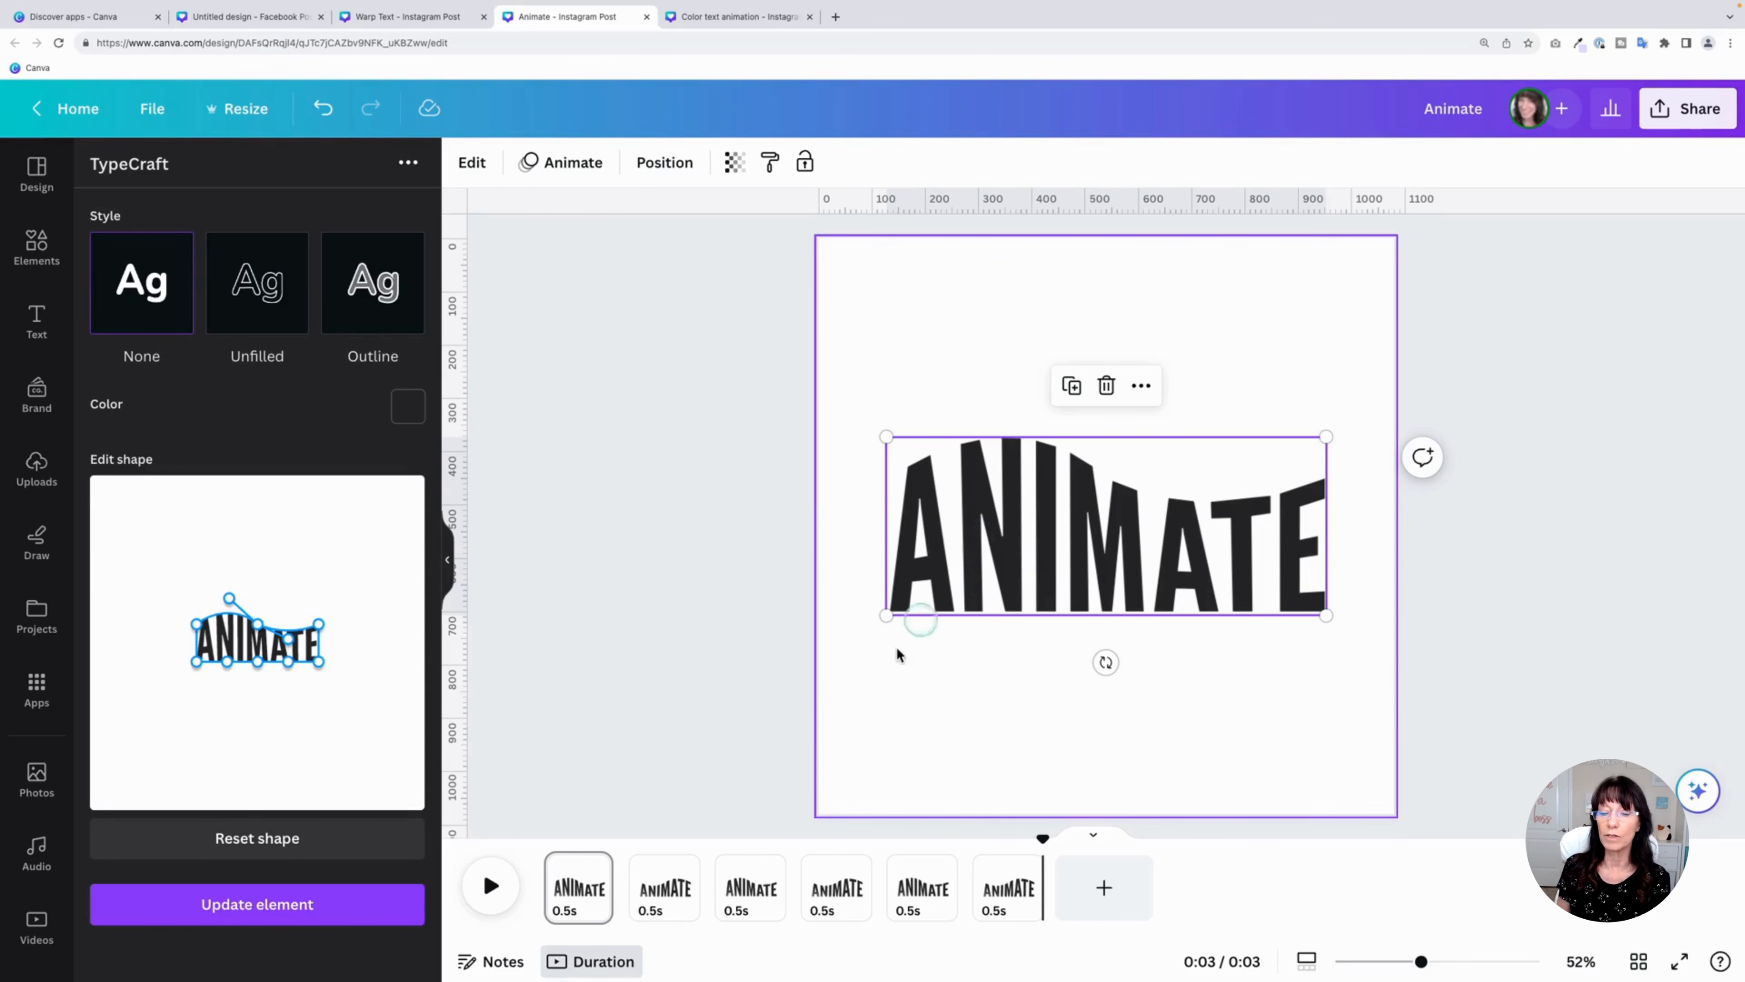
Compare the warp points and wave shape of ANIMATE between the first and second pages
left_click(667, 888)
left_click(1116, 519)
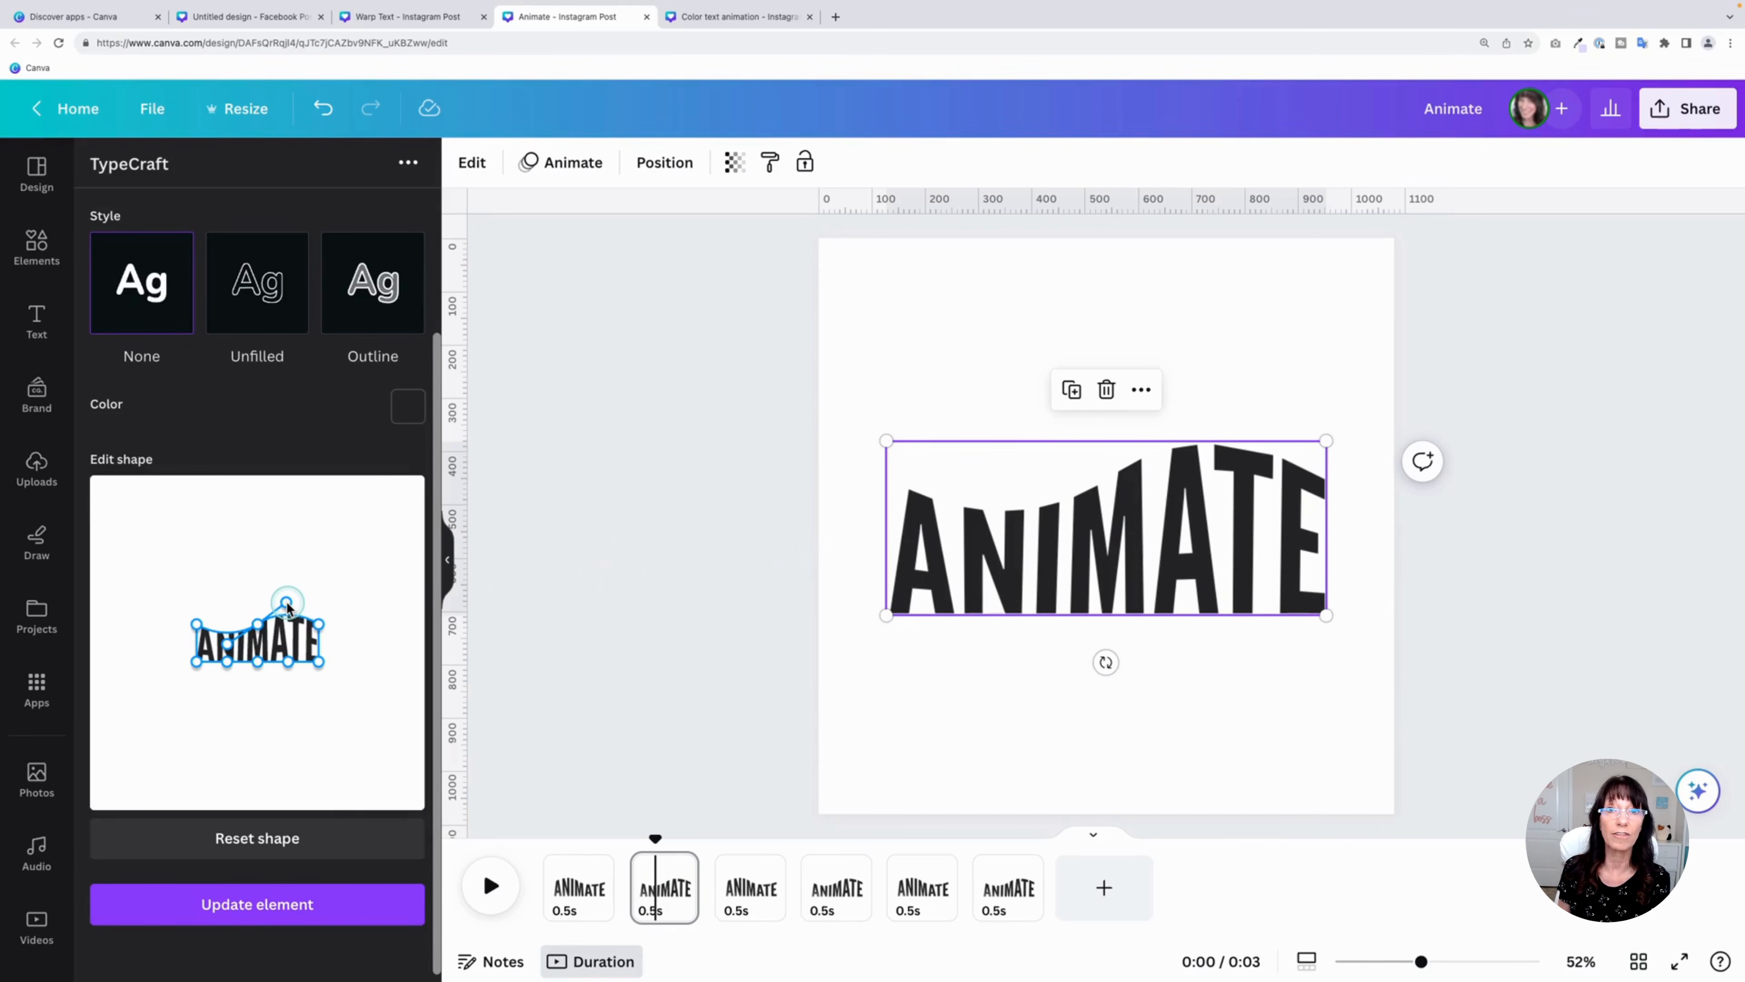
left_click(582, 879)
left_click(1021, 568)
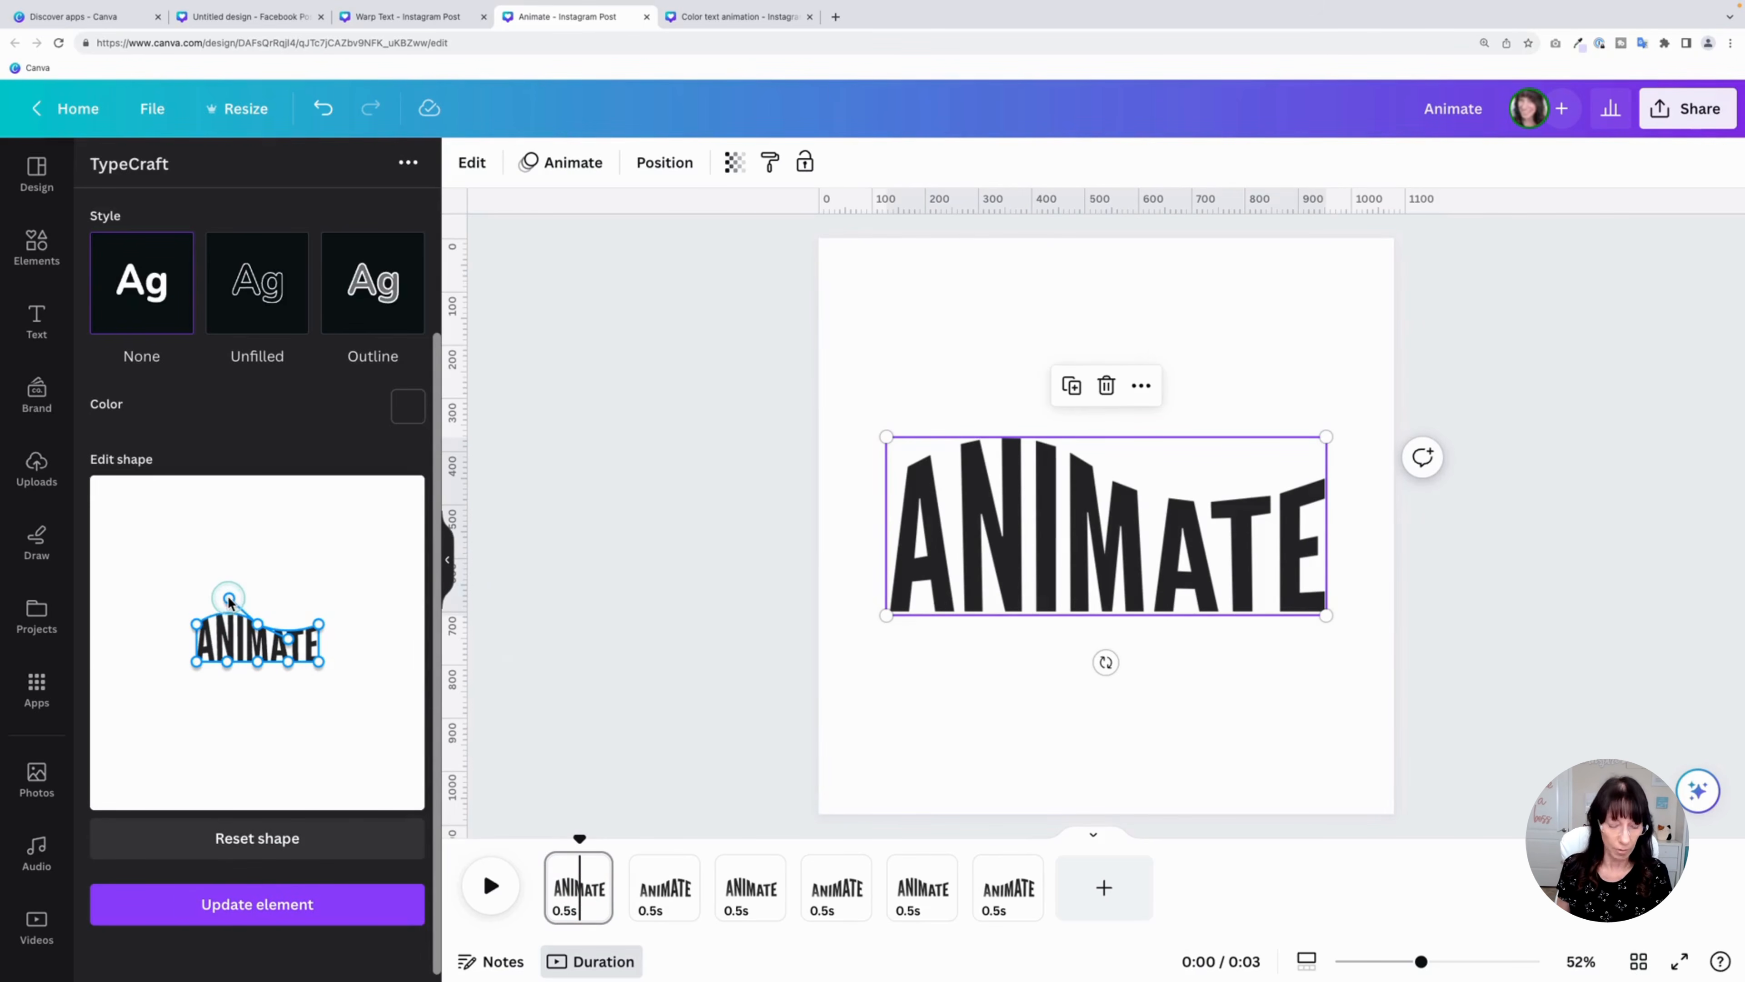
left_click_drag(229, 609, 232, 624)
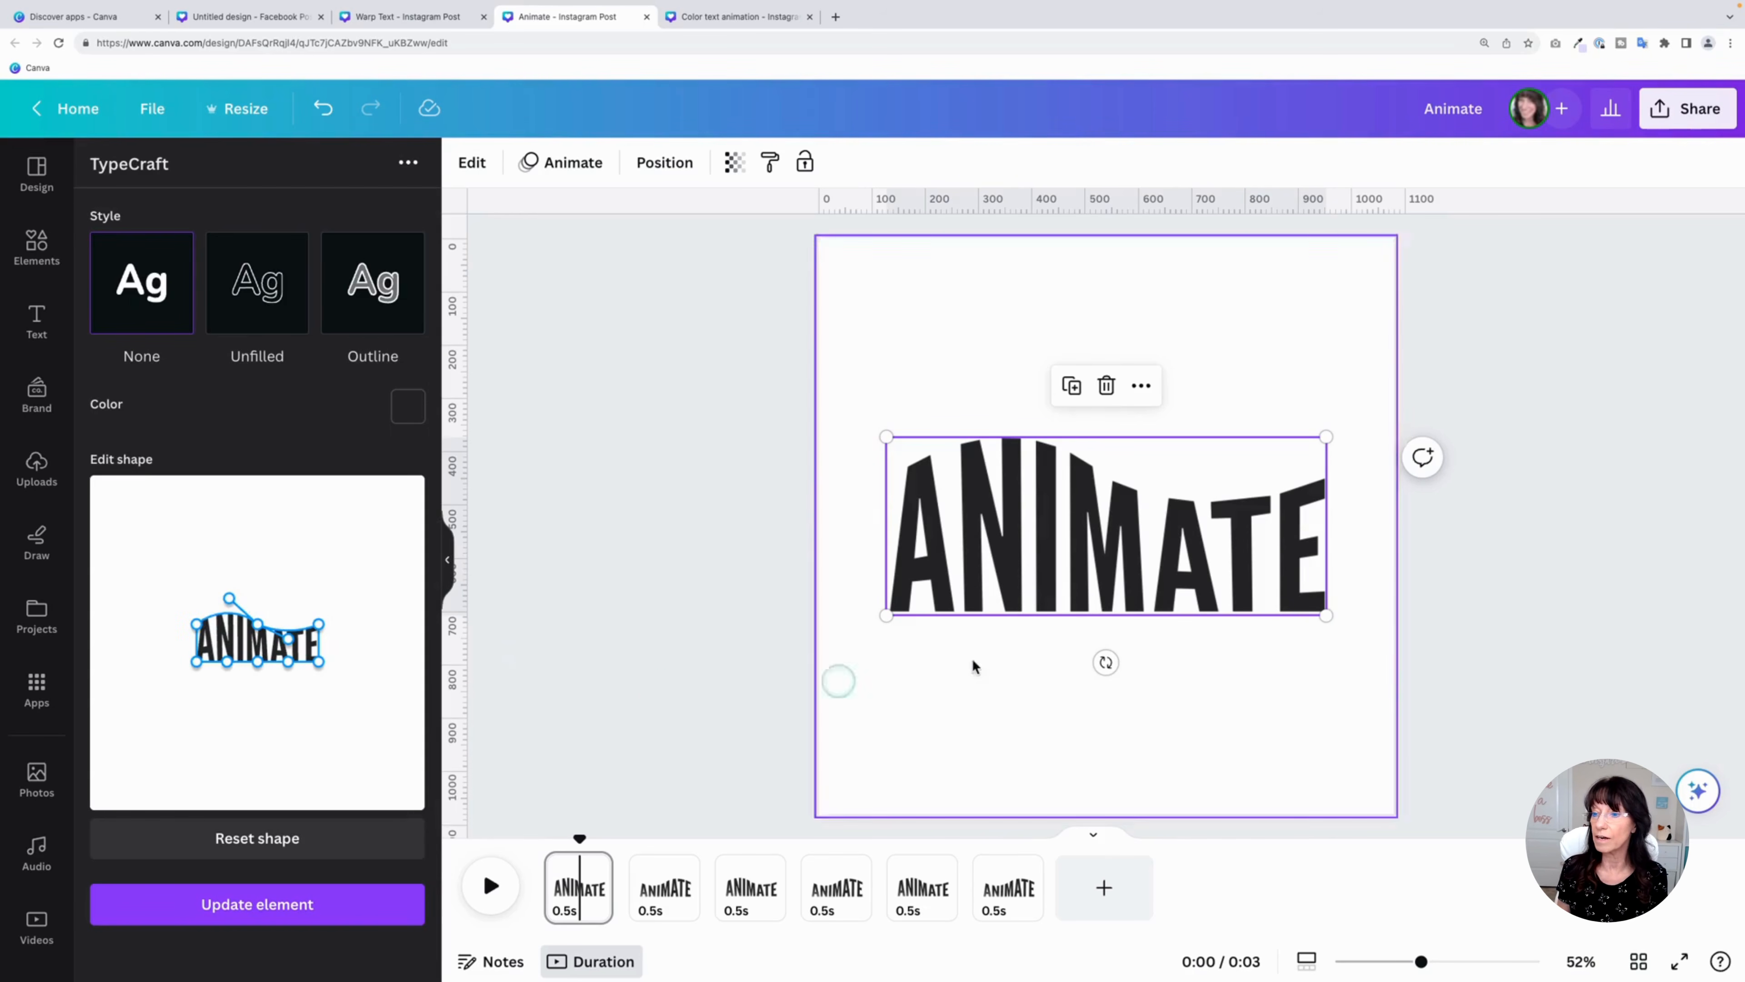
left_click(675, 909)
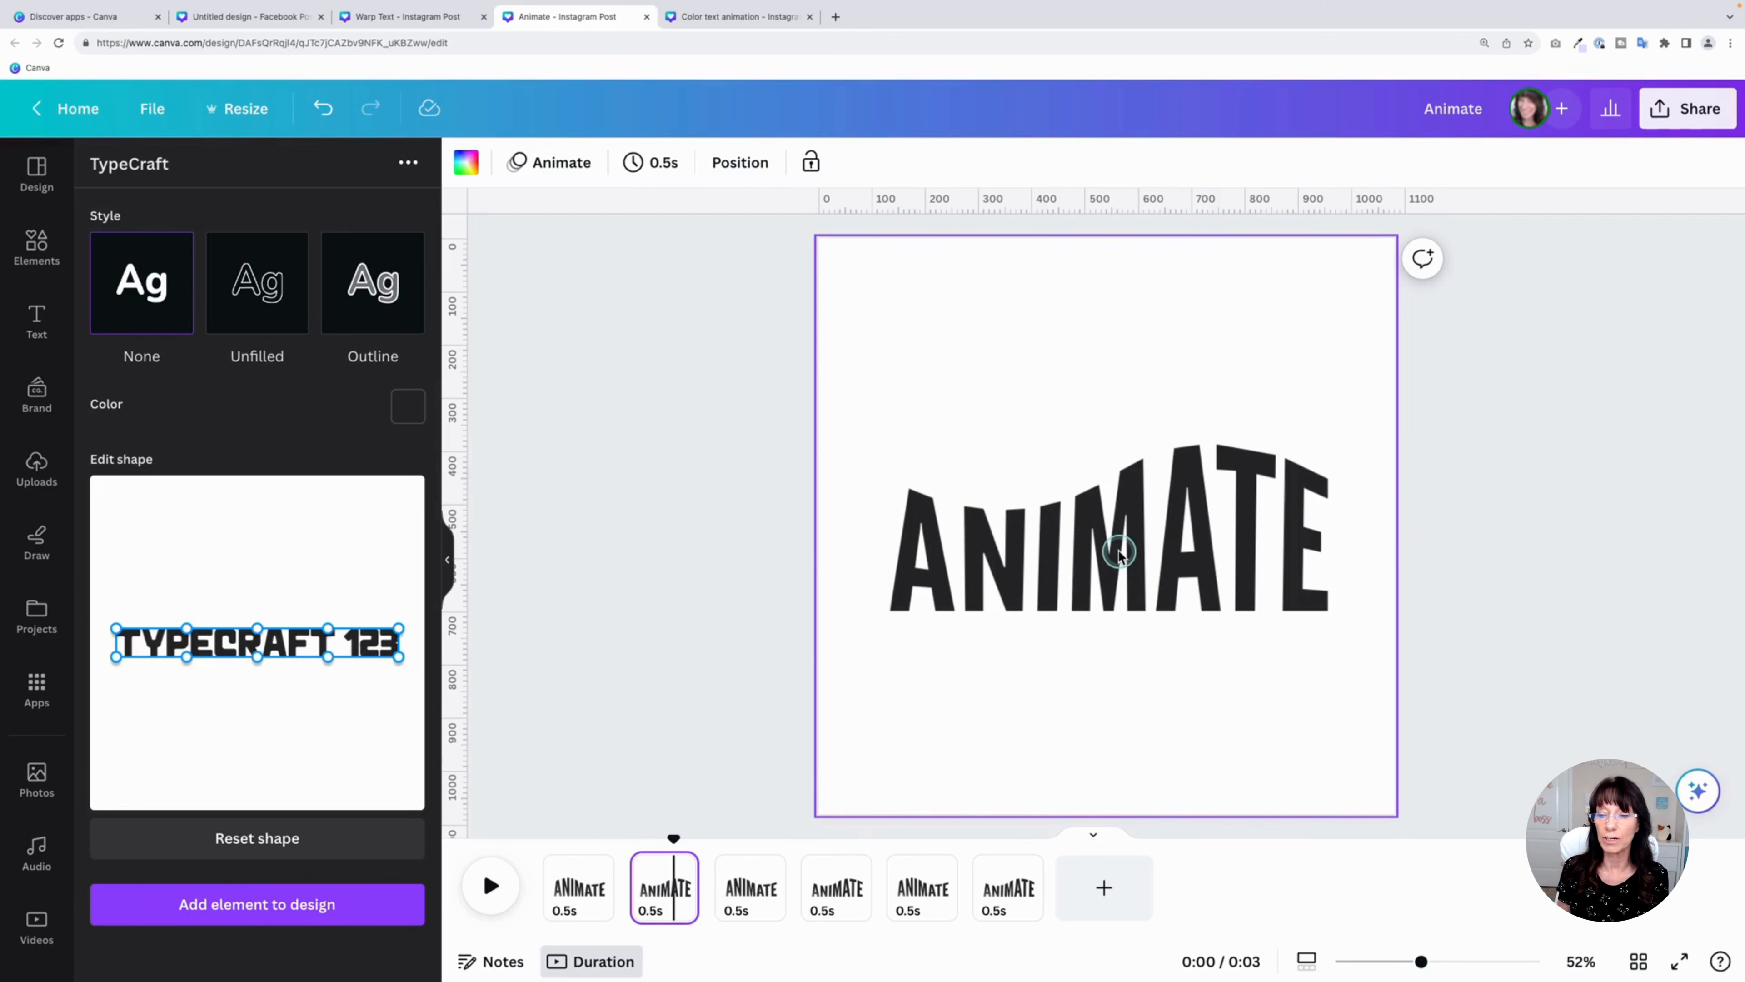
left_click(573, 887)
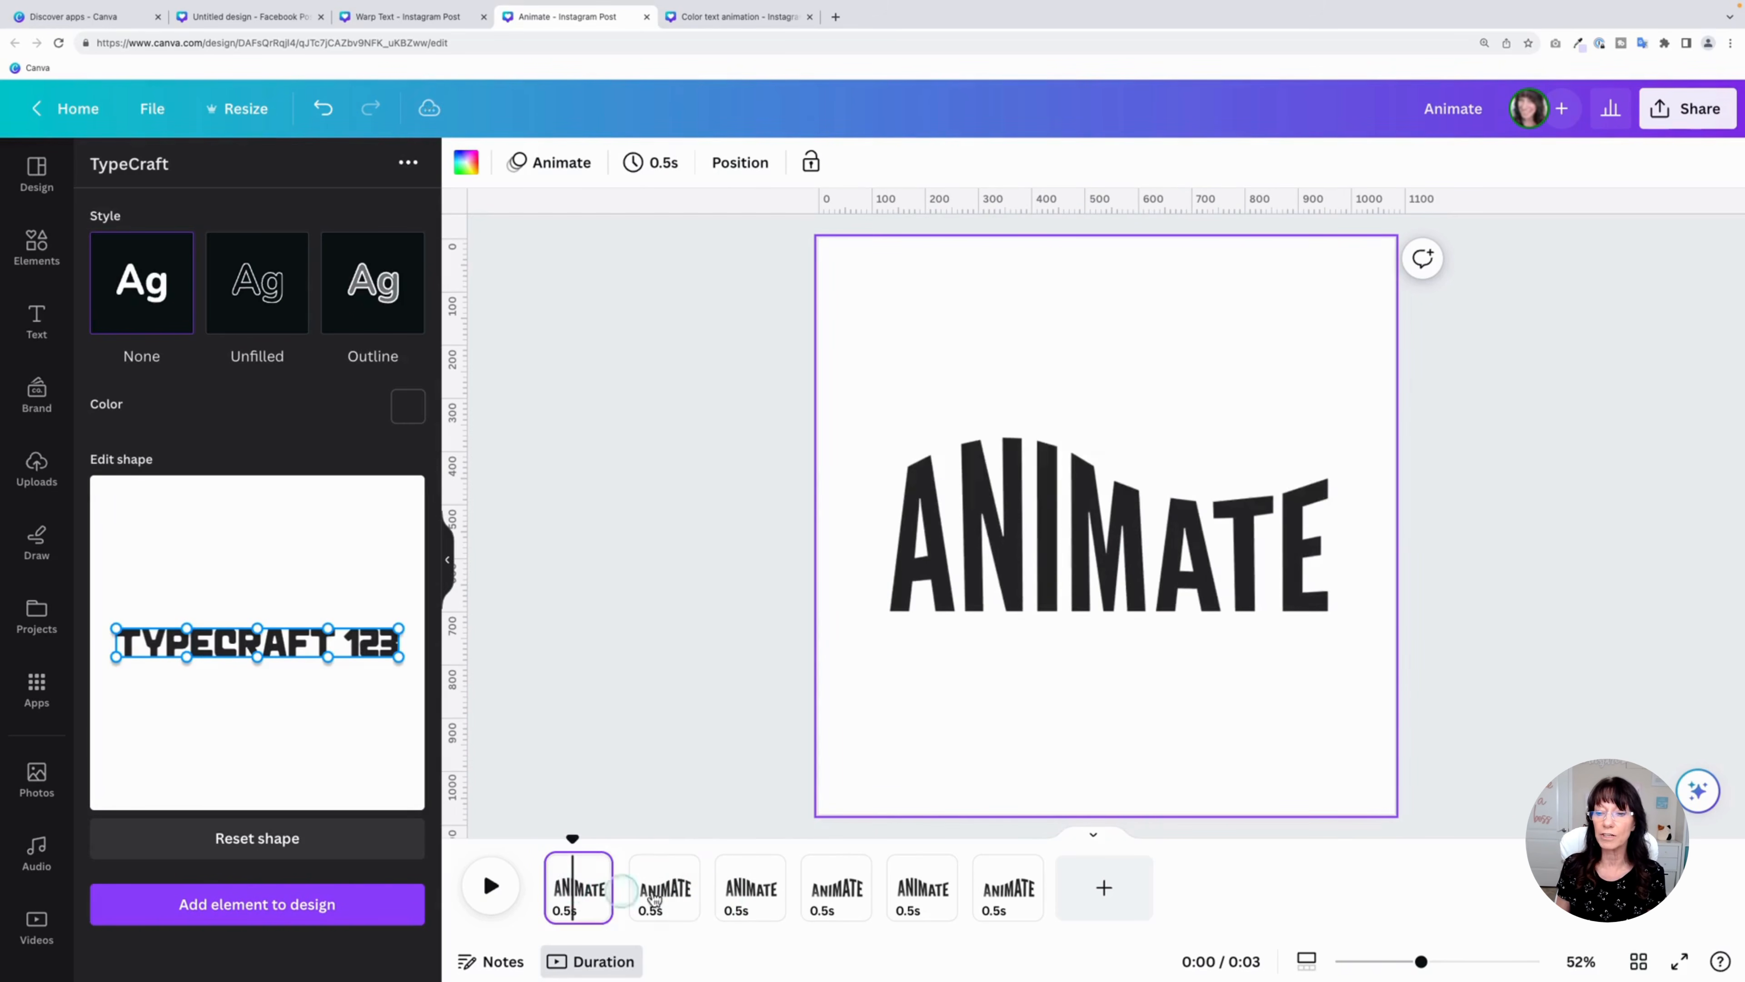
left_click(653, 900)
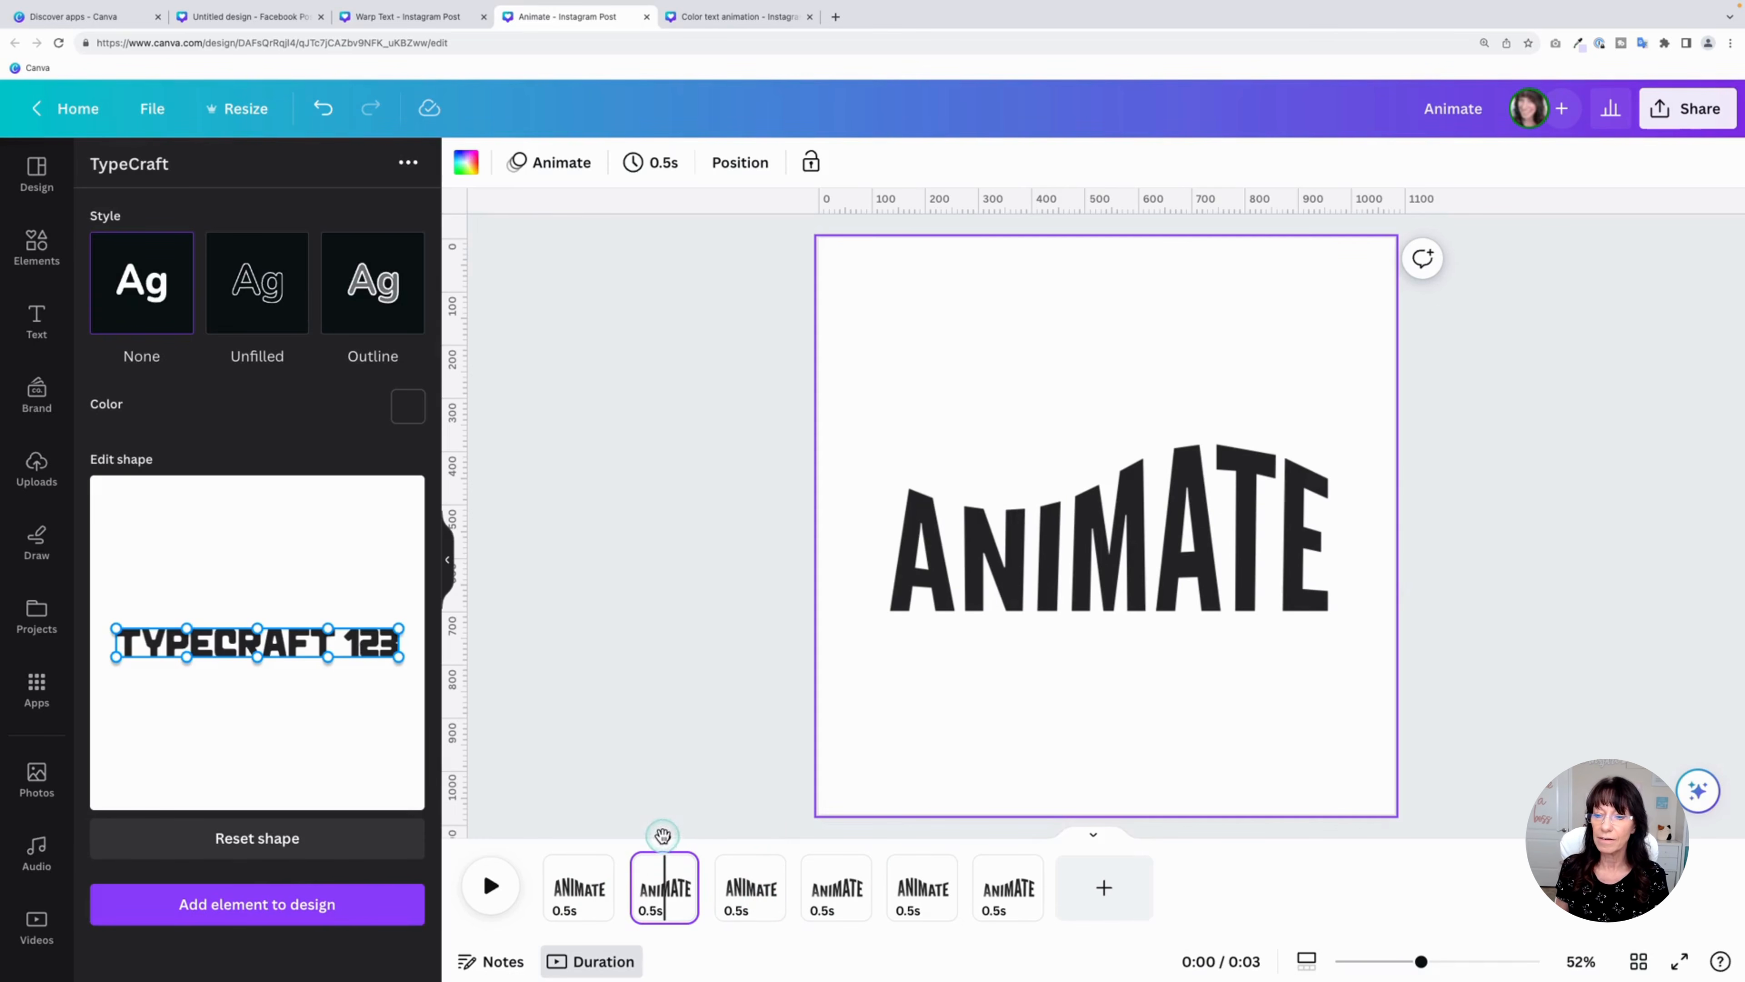
Check the timeline with and without page durations, and play the ANIMATE animation from the start
left_click_drag(662, 836, 526, 828)
left_click(553, 962)
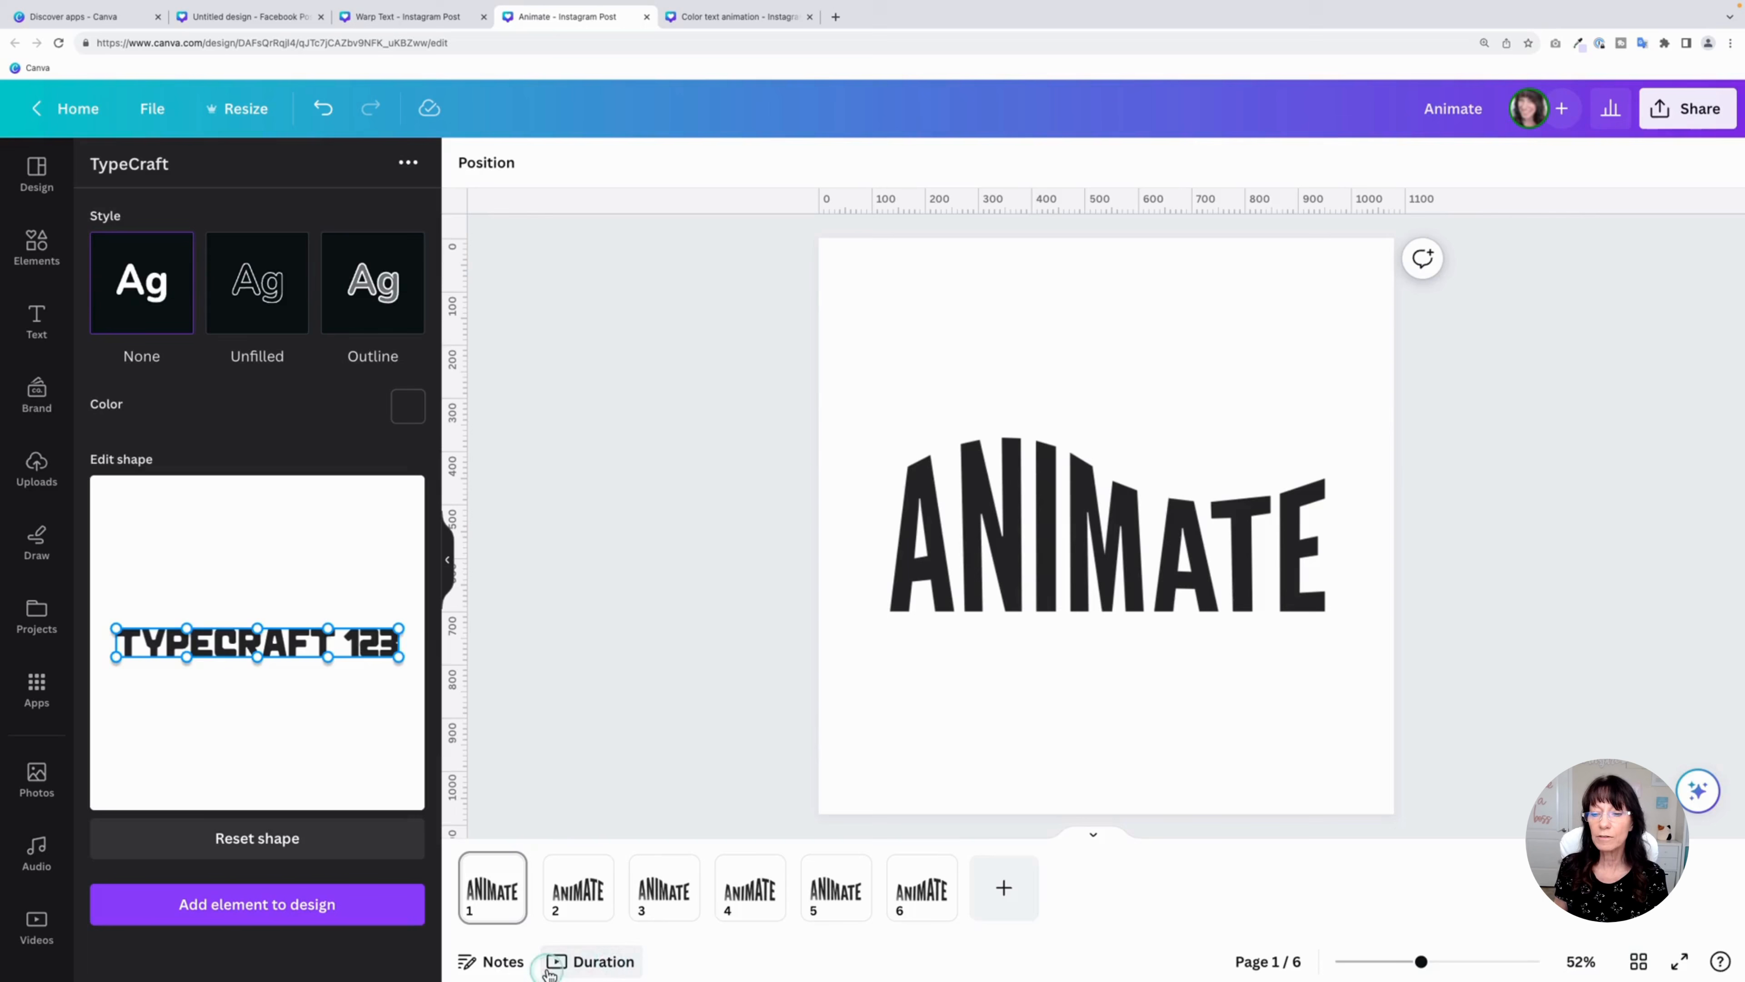
left_click(601, 962)
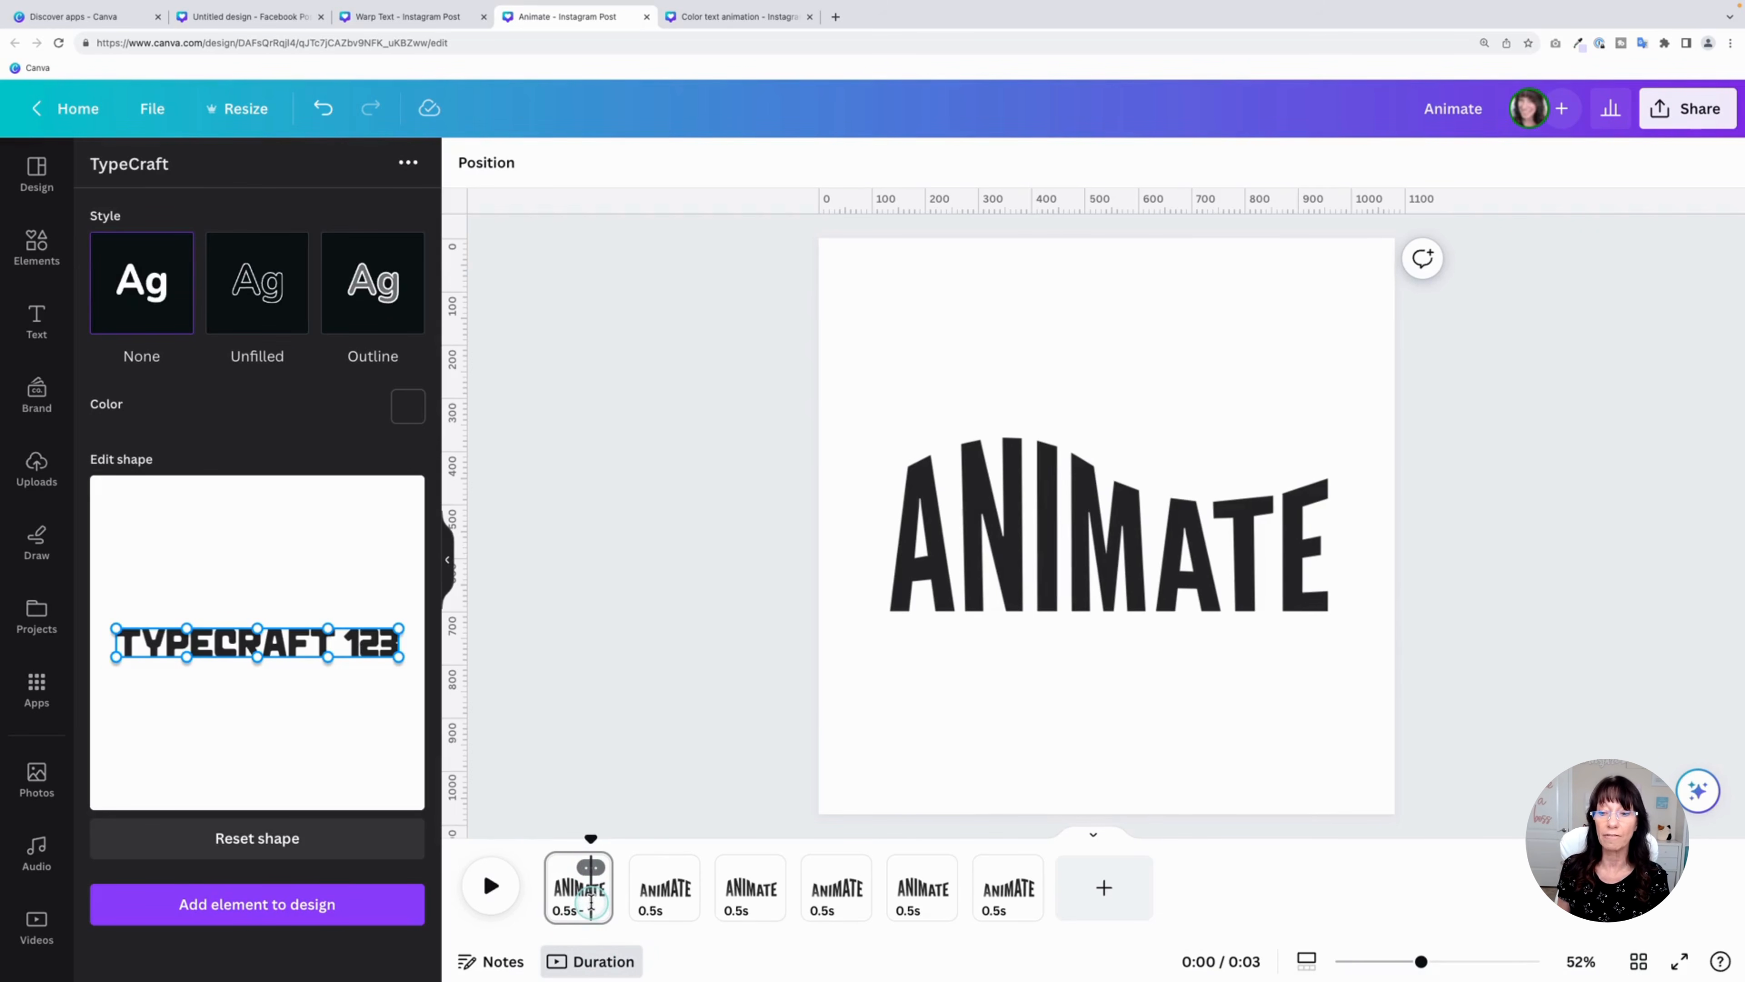
left_click(515, 837)
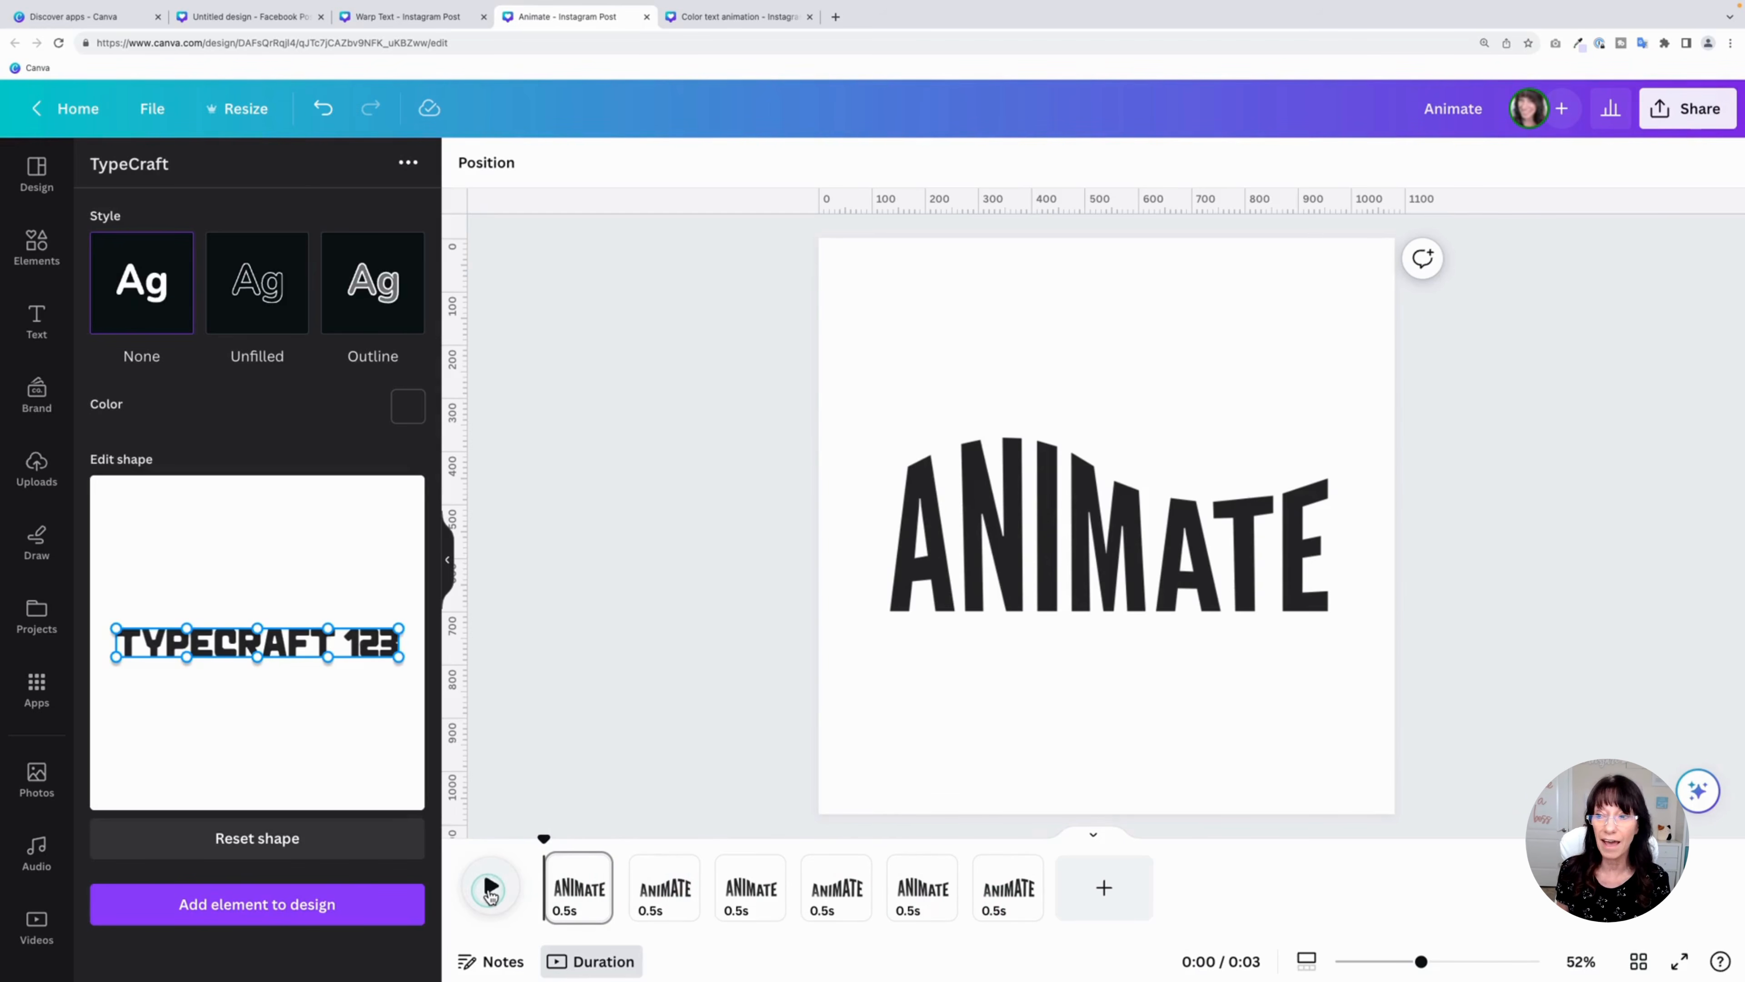
left_click(489, 891)
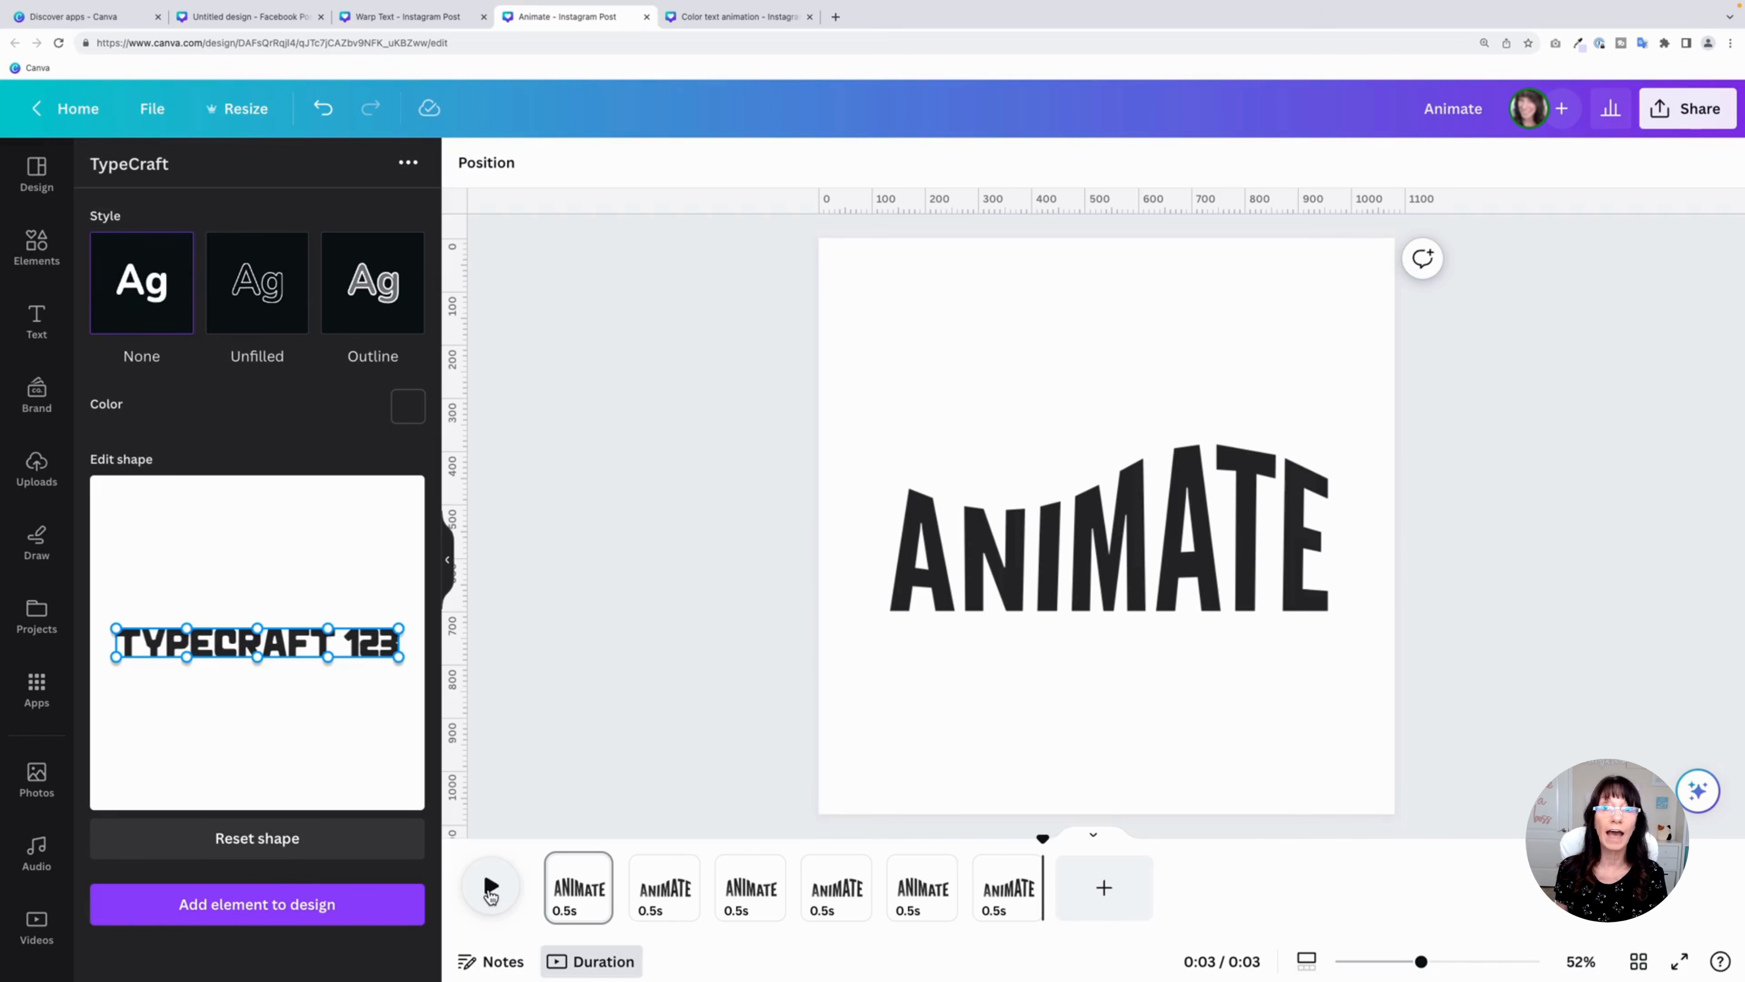
Select the last two pages together to examine the alternating pair, and return the playhead to the start
left_click(929, 902)
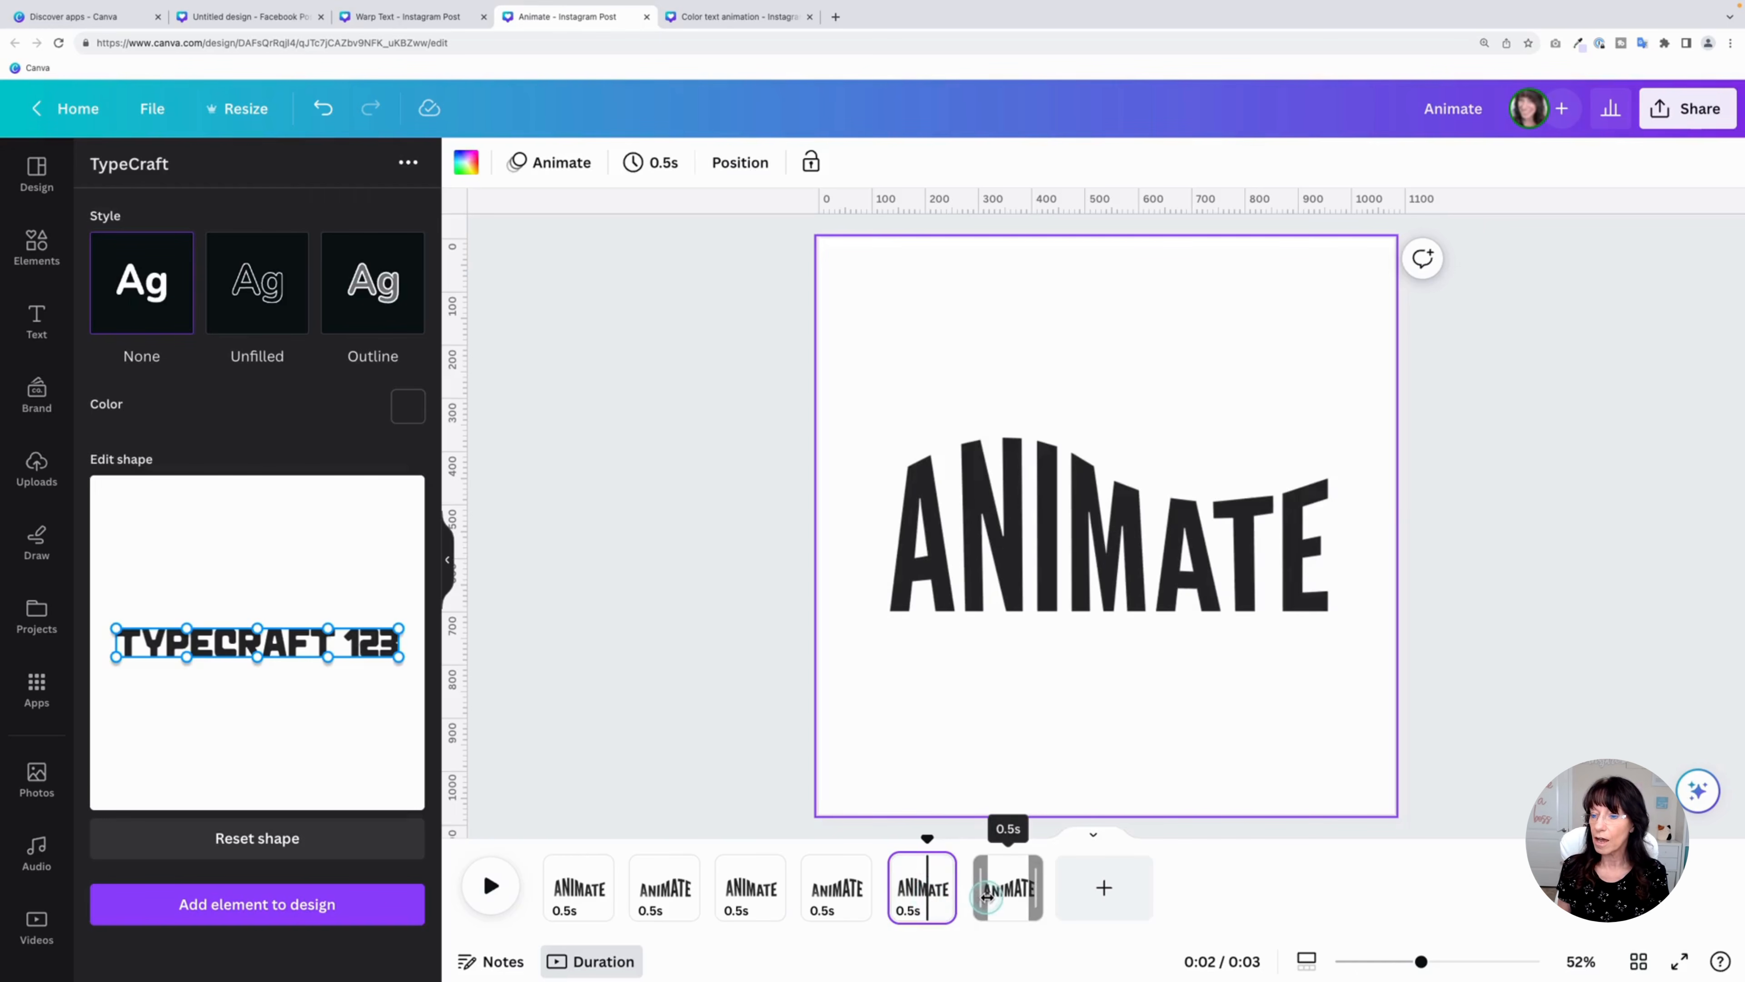
left_click(1025, 889, "shift")
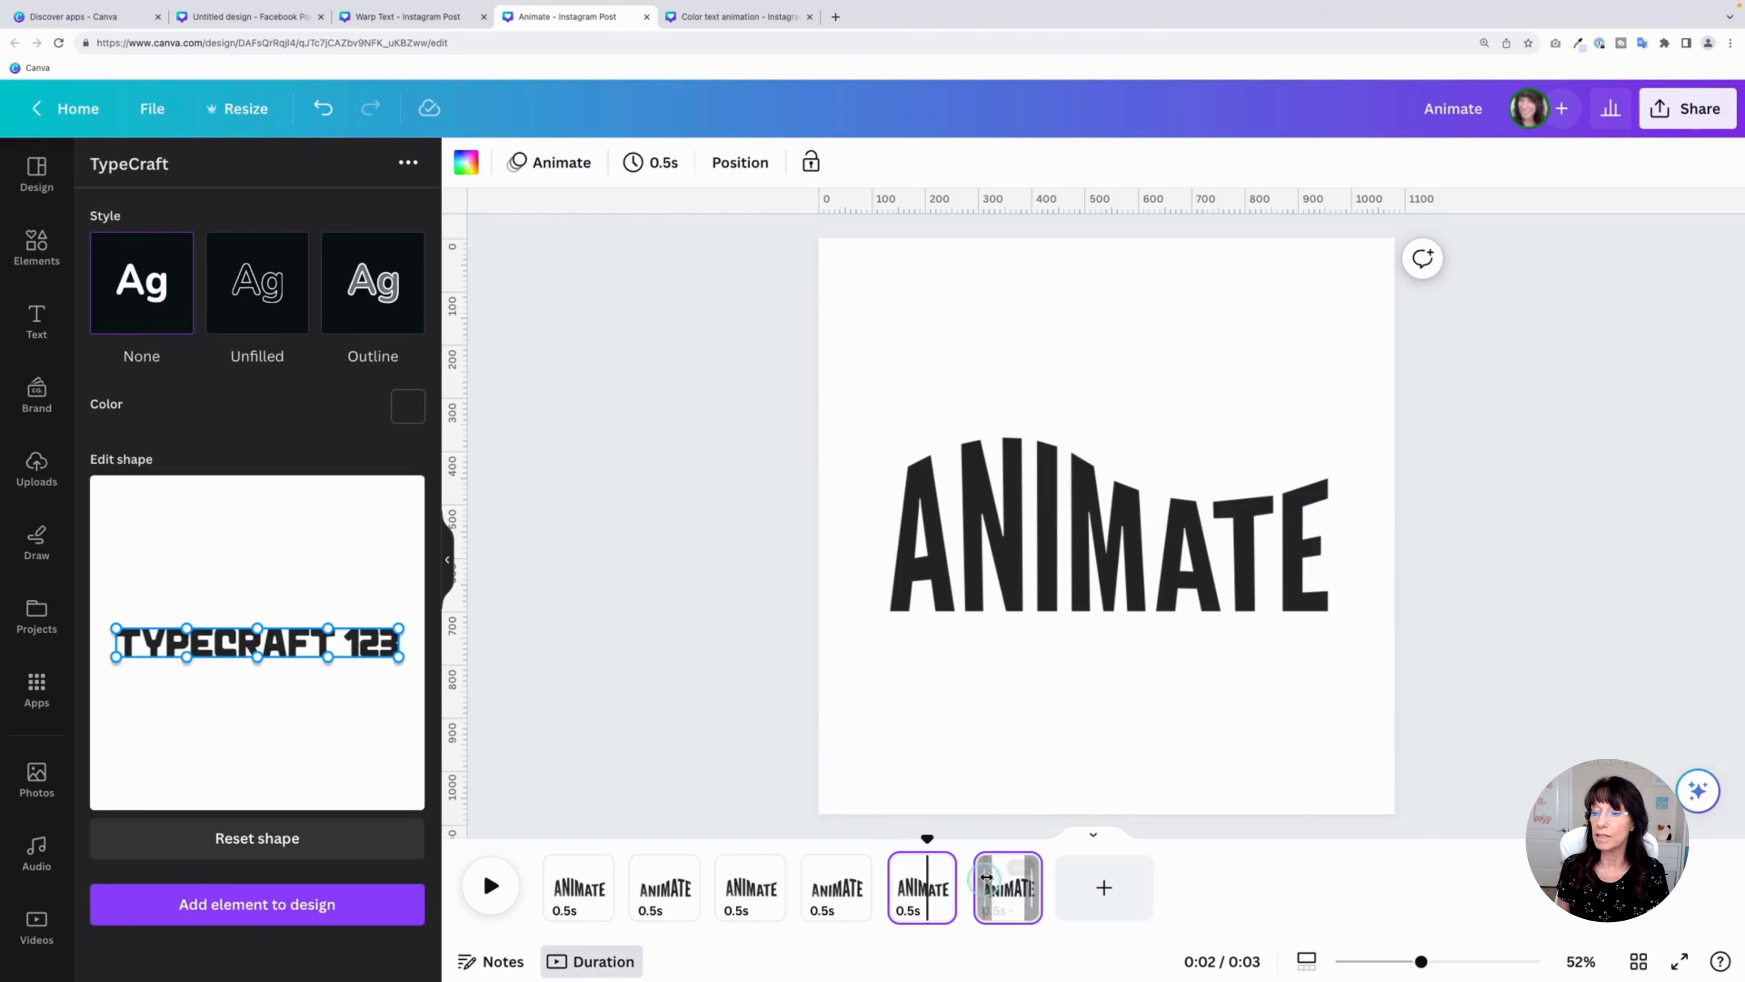
left_click_drag(923, 838, 485, 835)
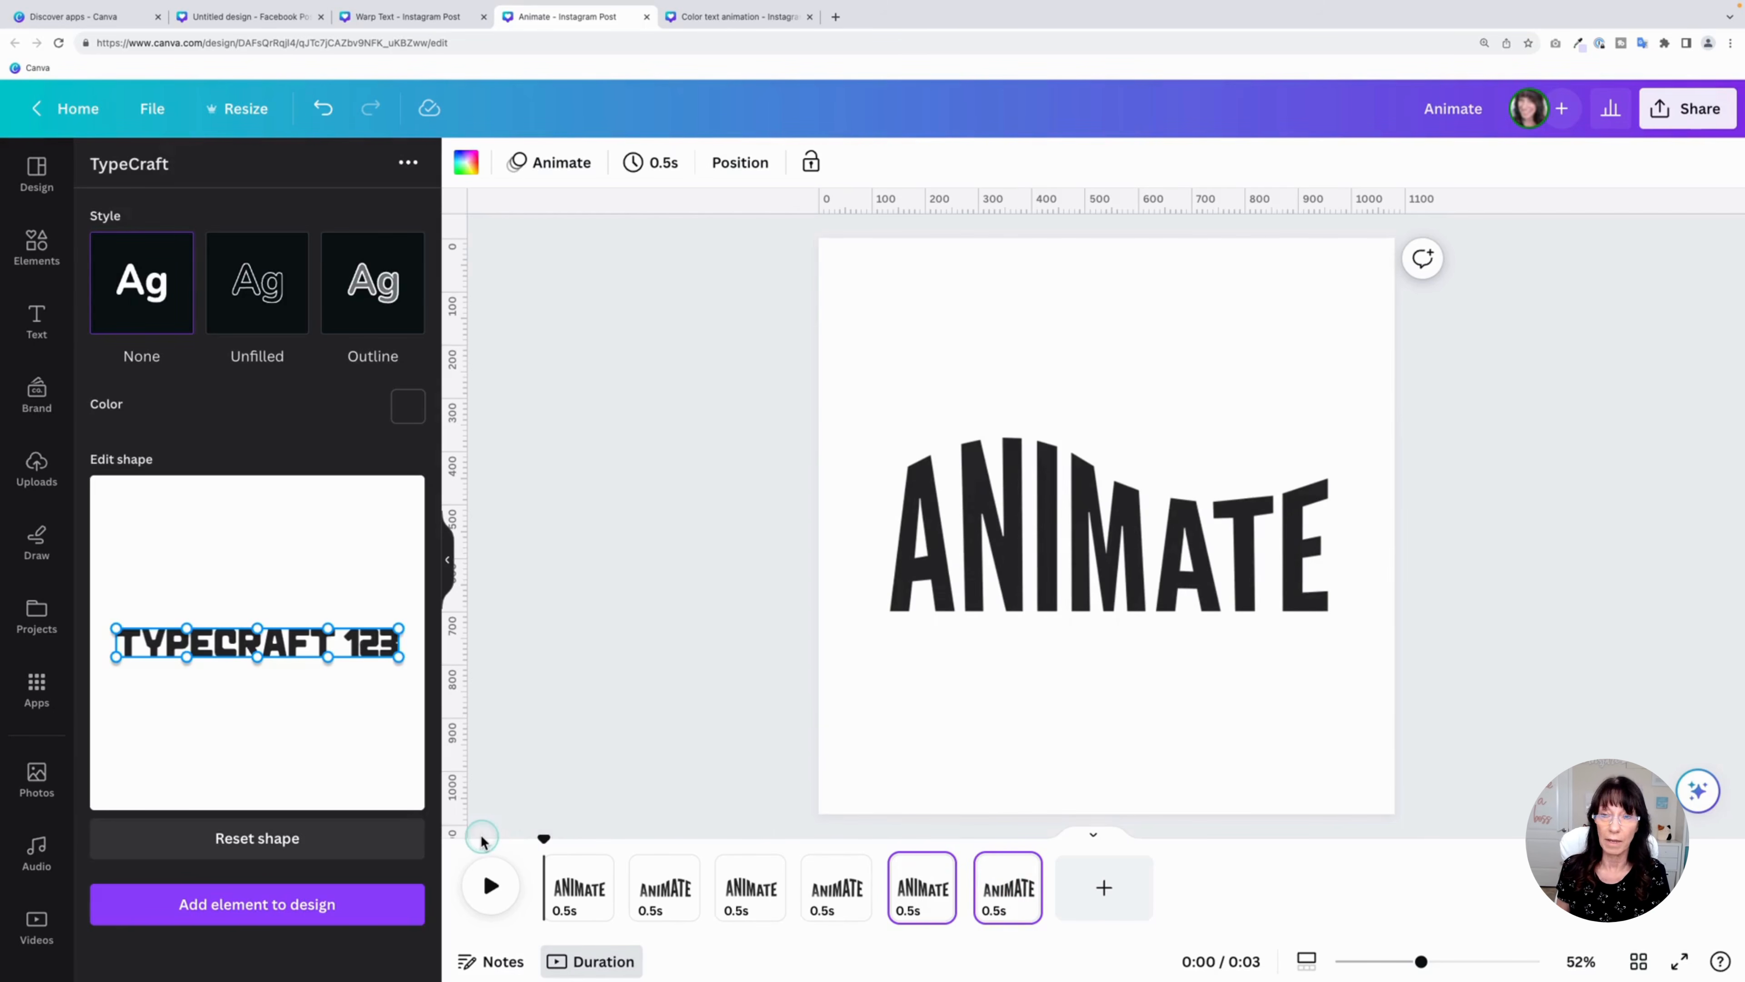
Set the page timing to 1.0 s for all six pages and preview the animation from the start
left_click(579, 894)
left_click(663, 165)
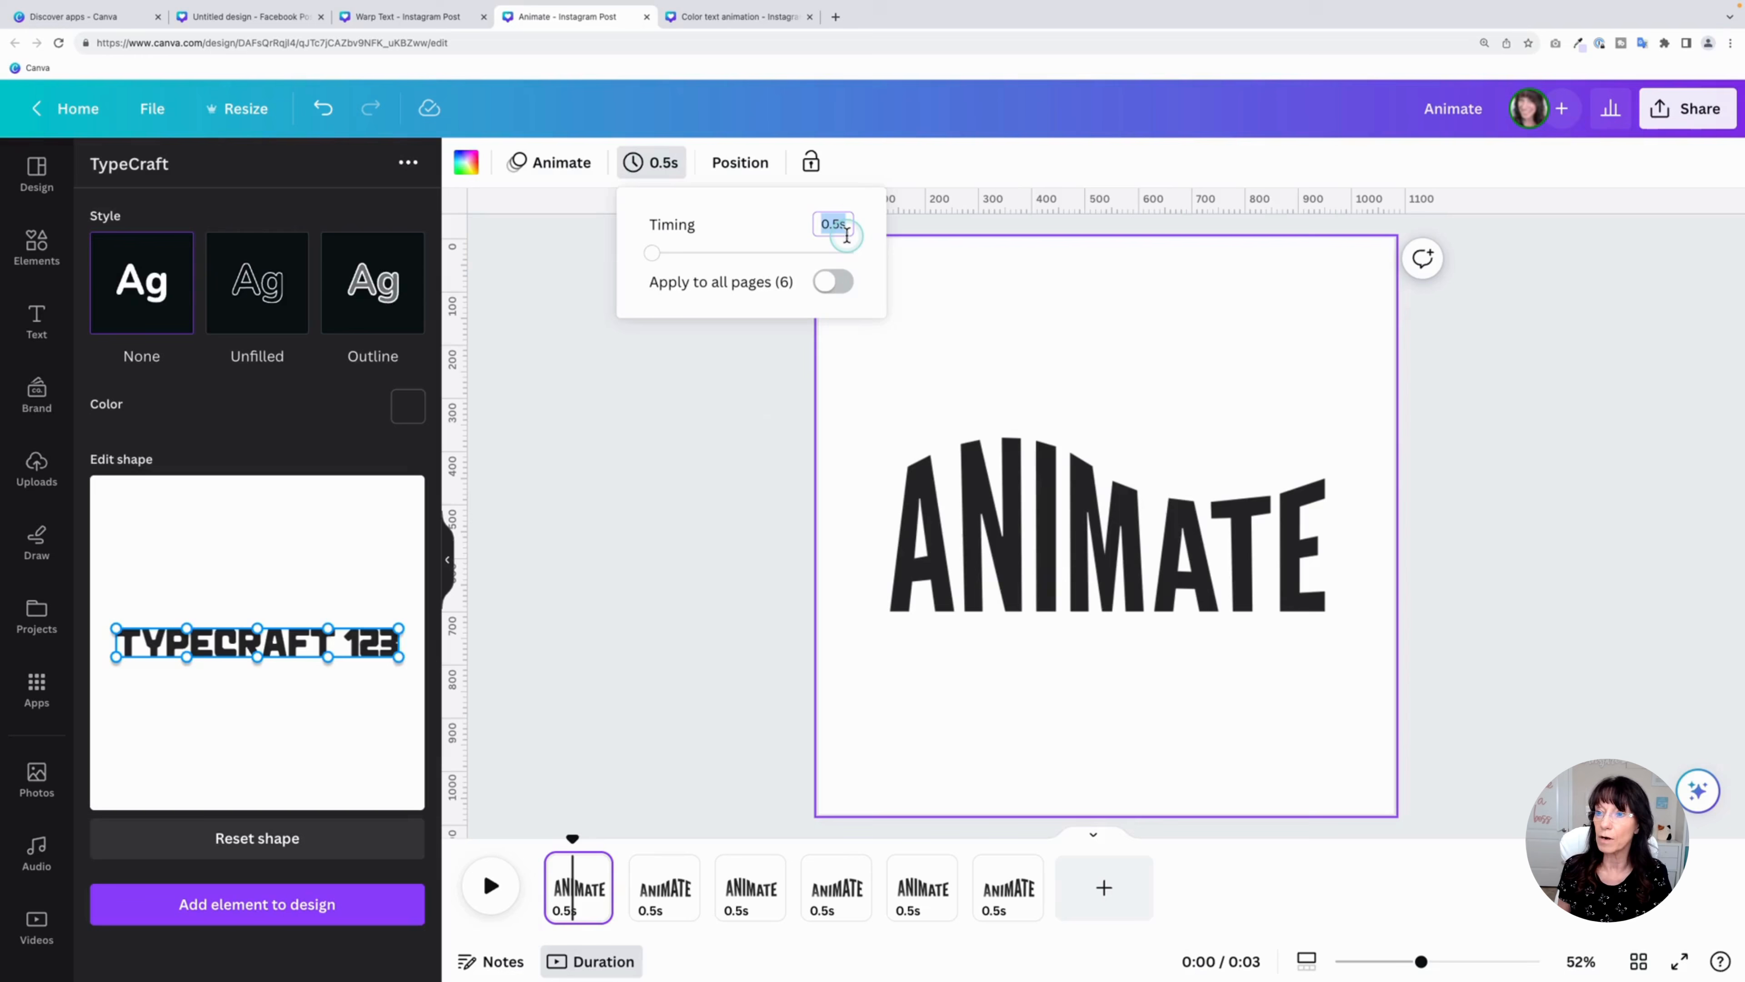
left_click(835, 281)
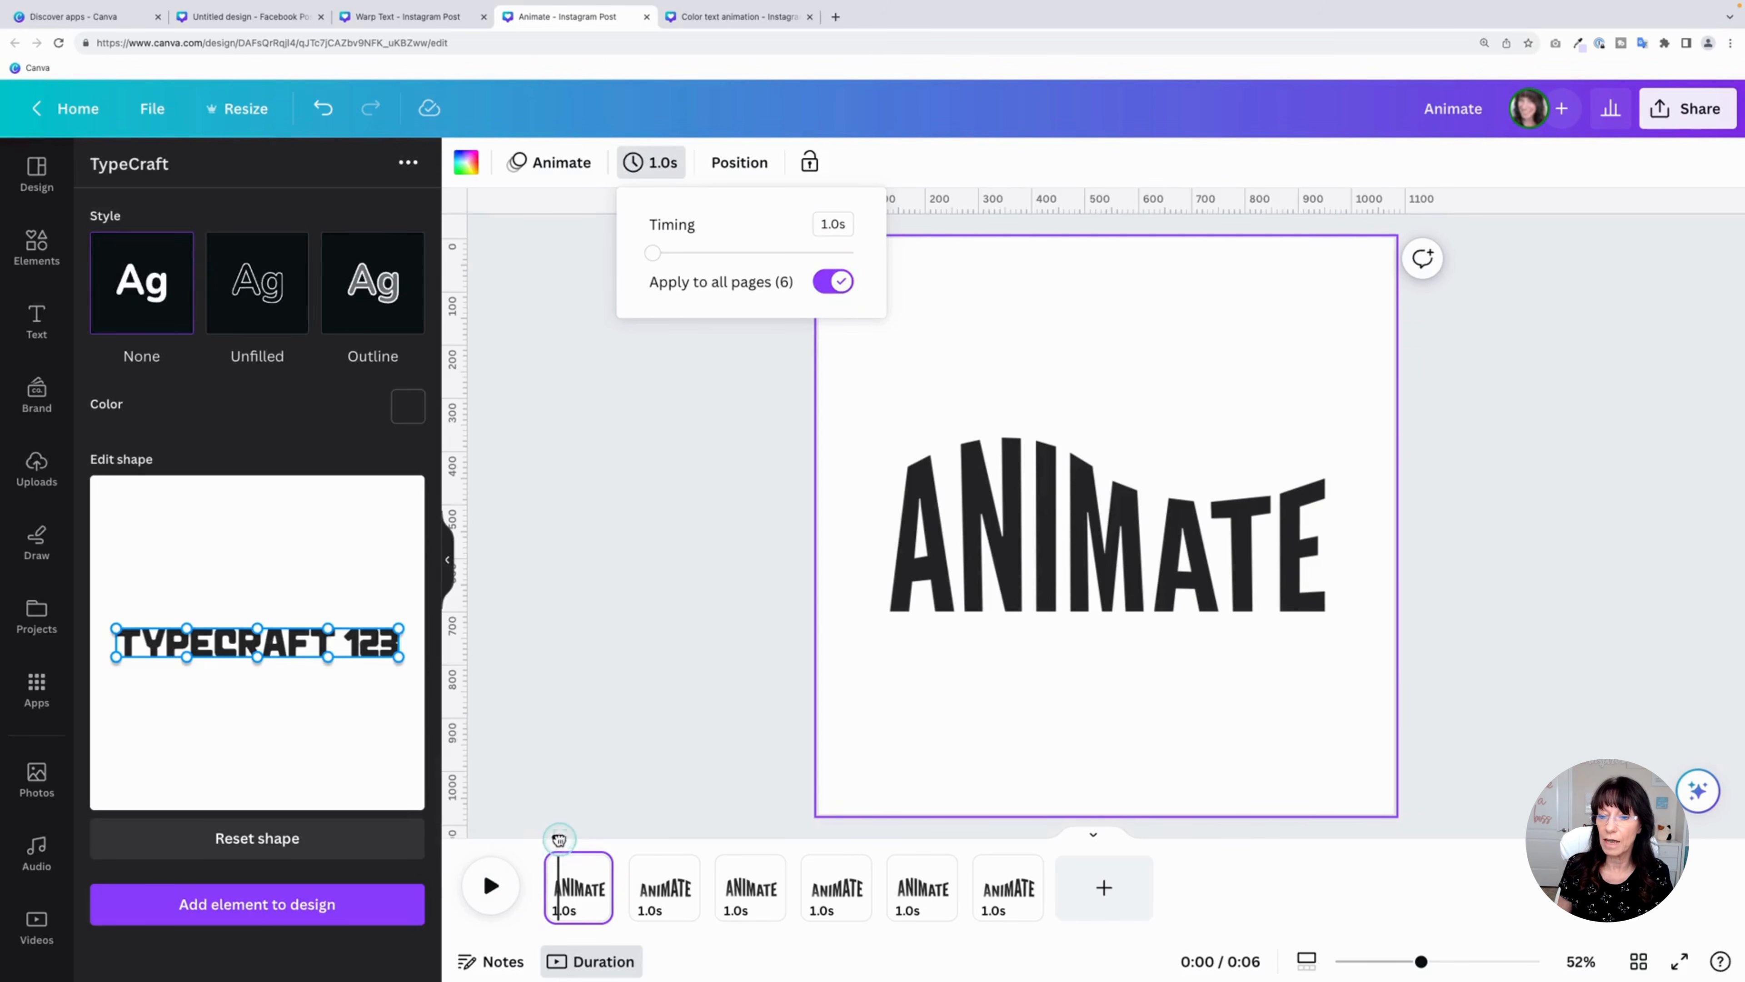
left_click_drag(557, 837, 483, 850)
left_click(491, 886)
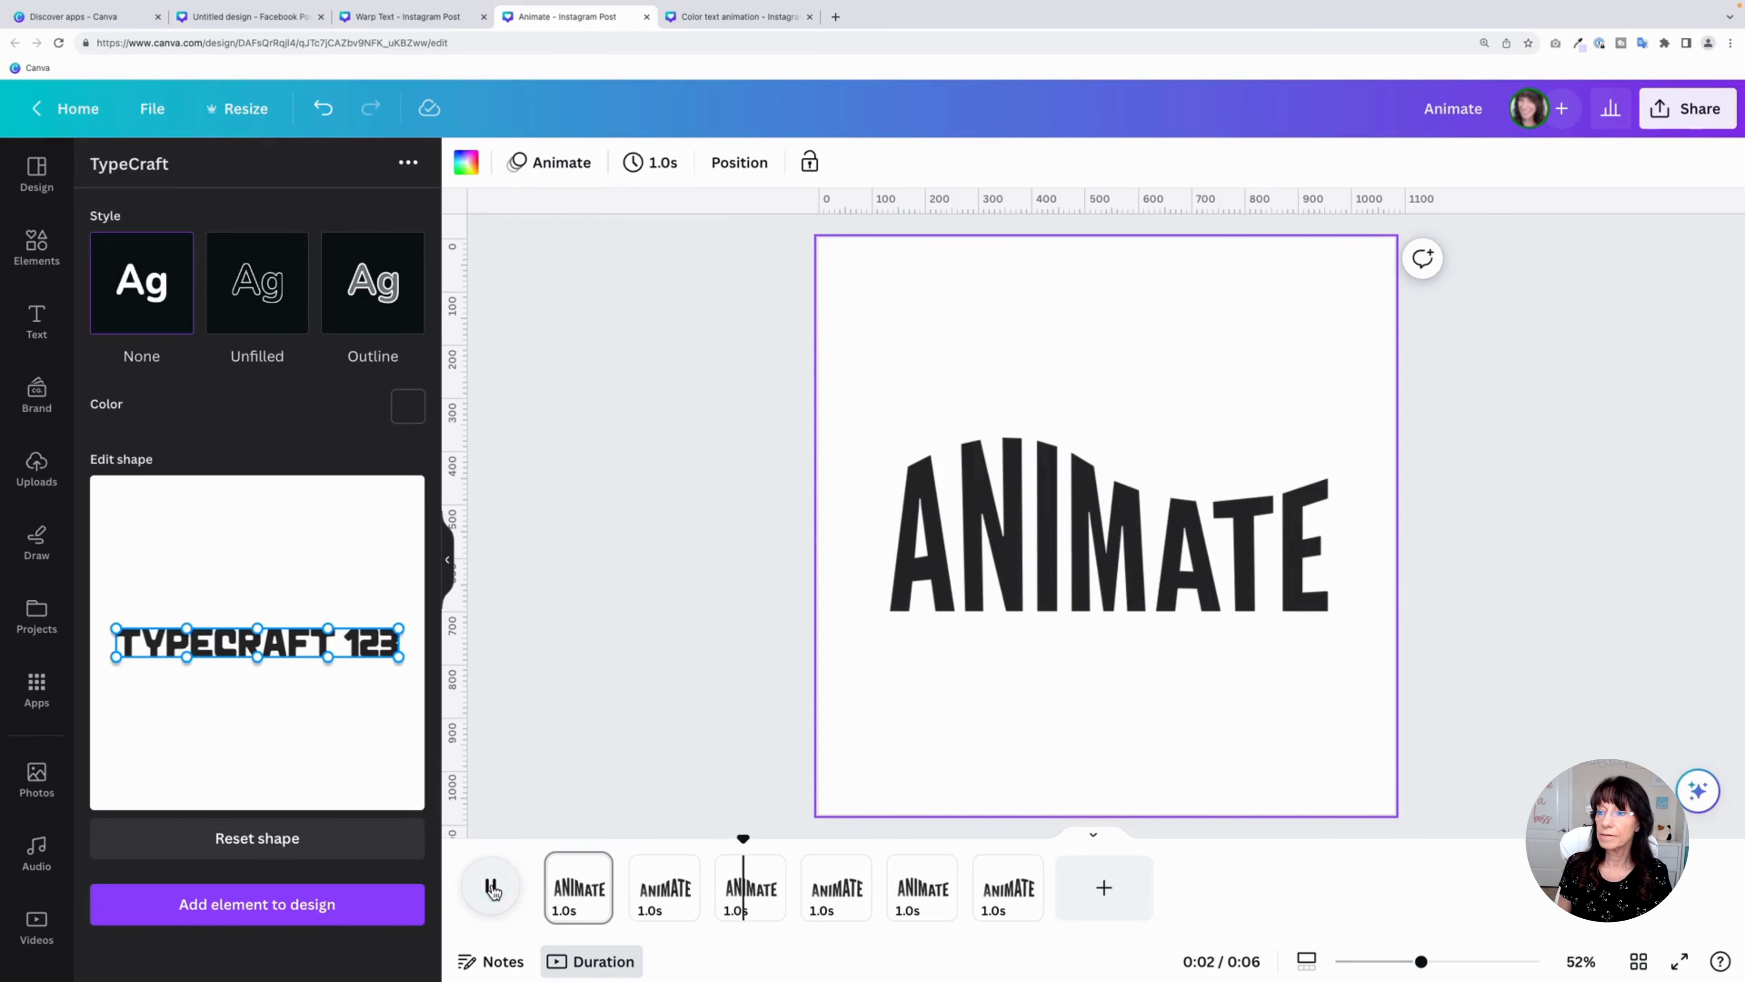
left_click(492, 886)
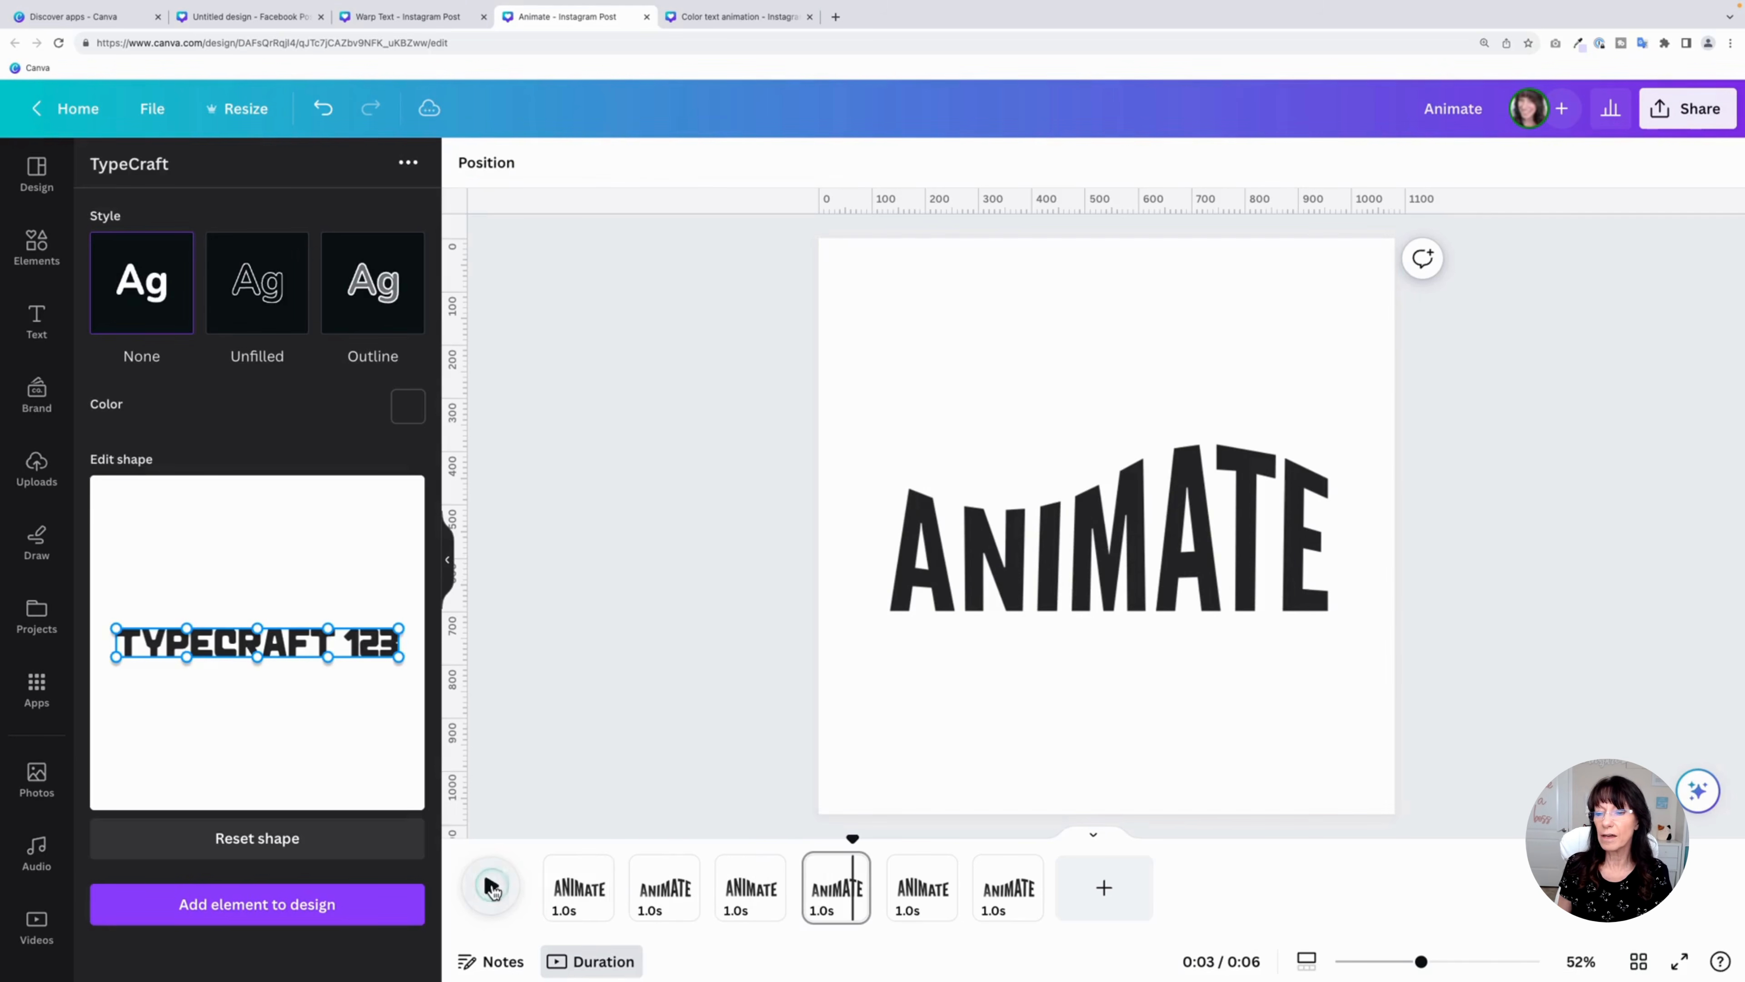
Set the page timing to 0.5 s for all six pages and replay the animation from the start
left_click(589, 901)
left_click(664, 164)
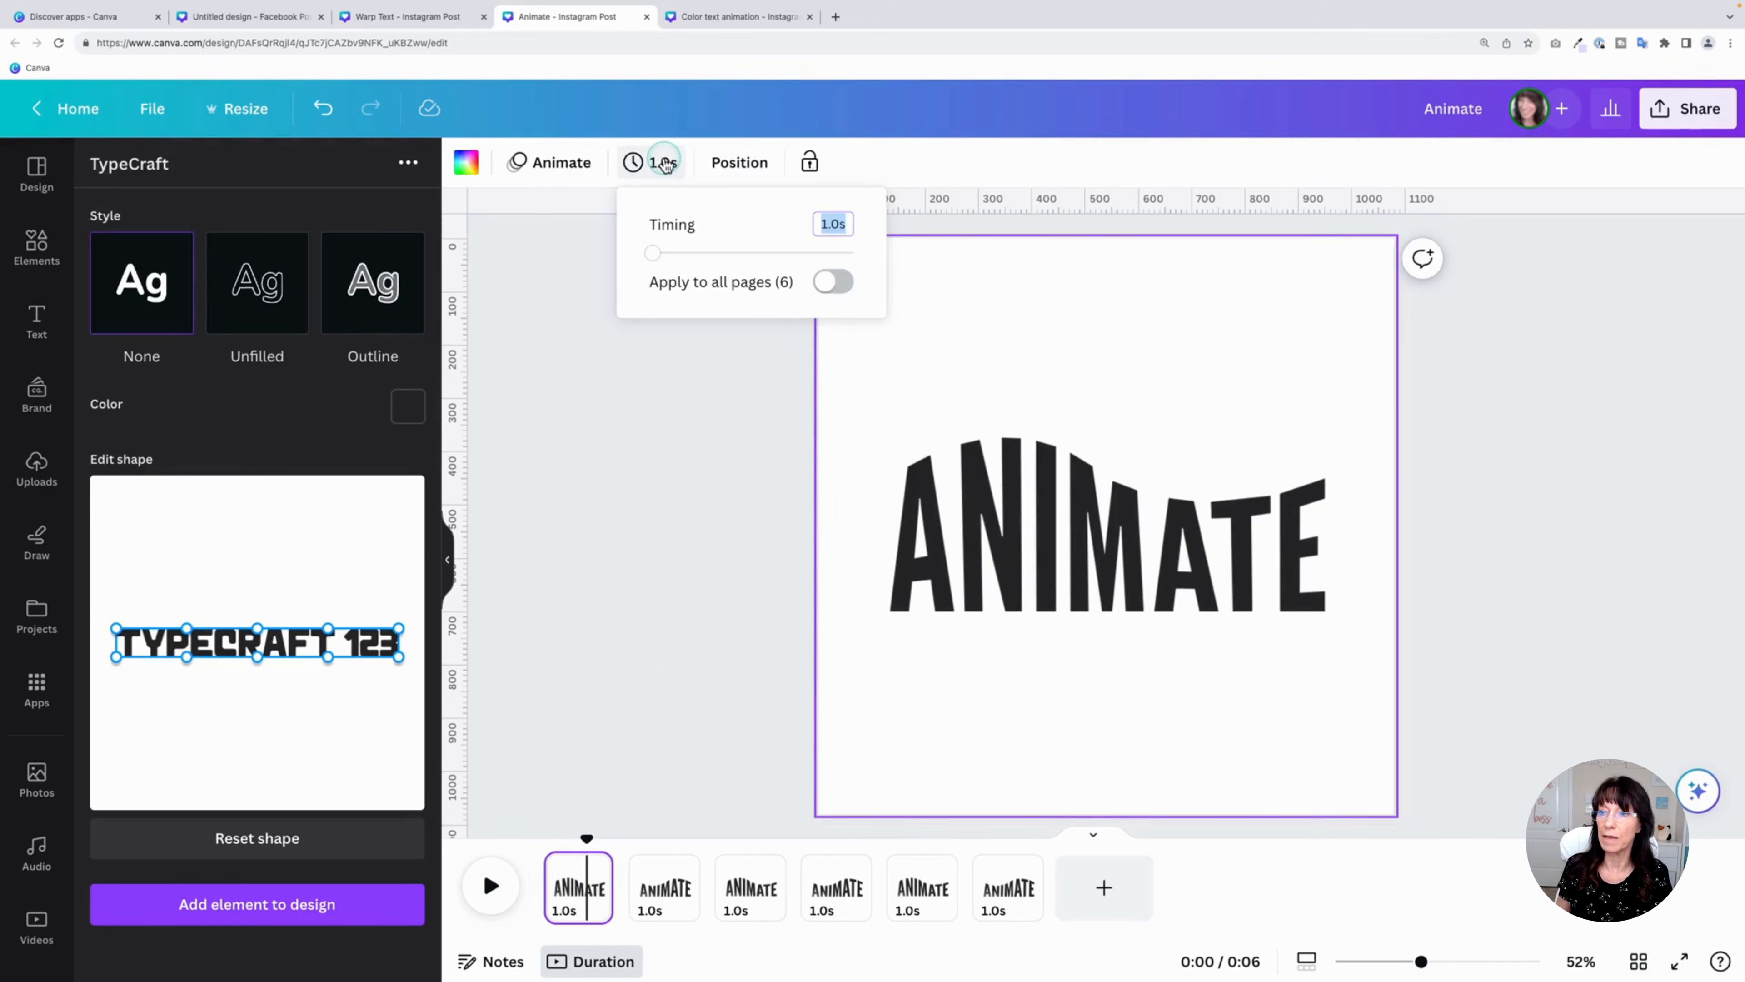
type(".5")
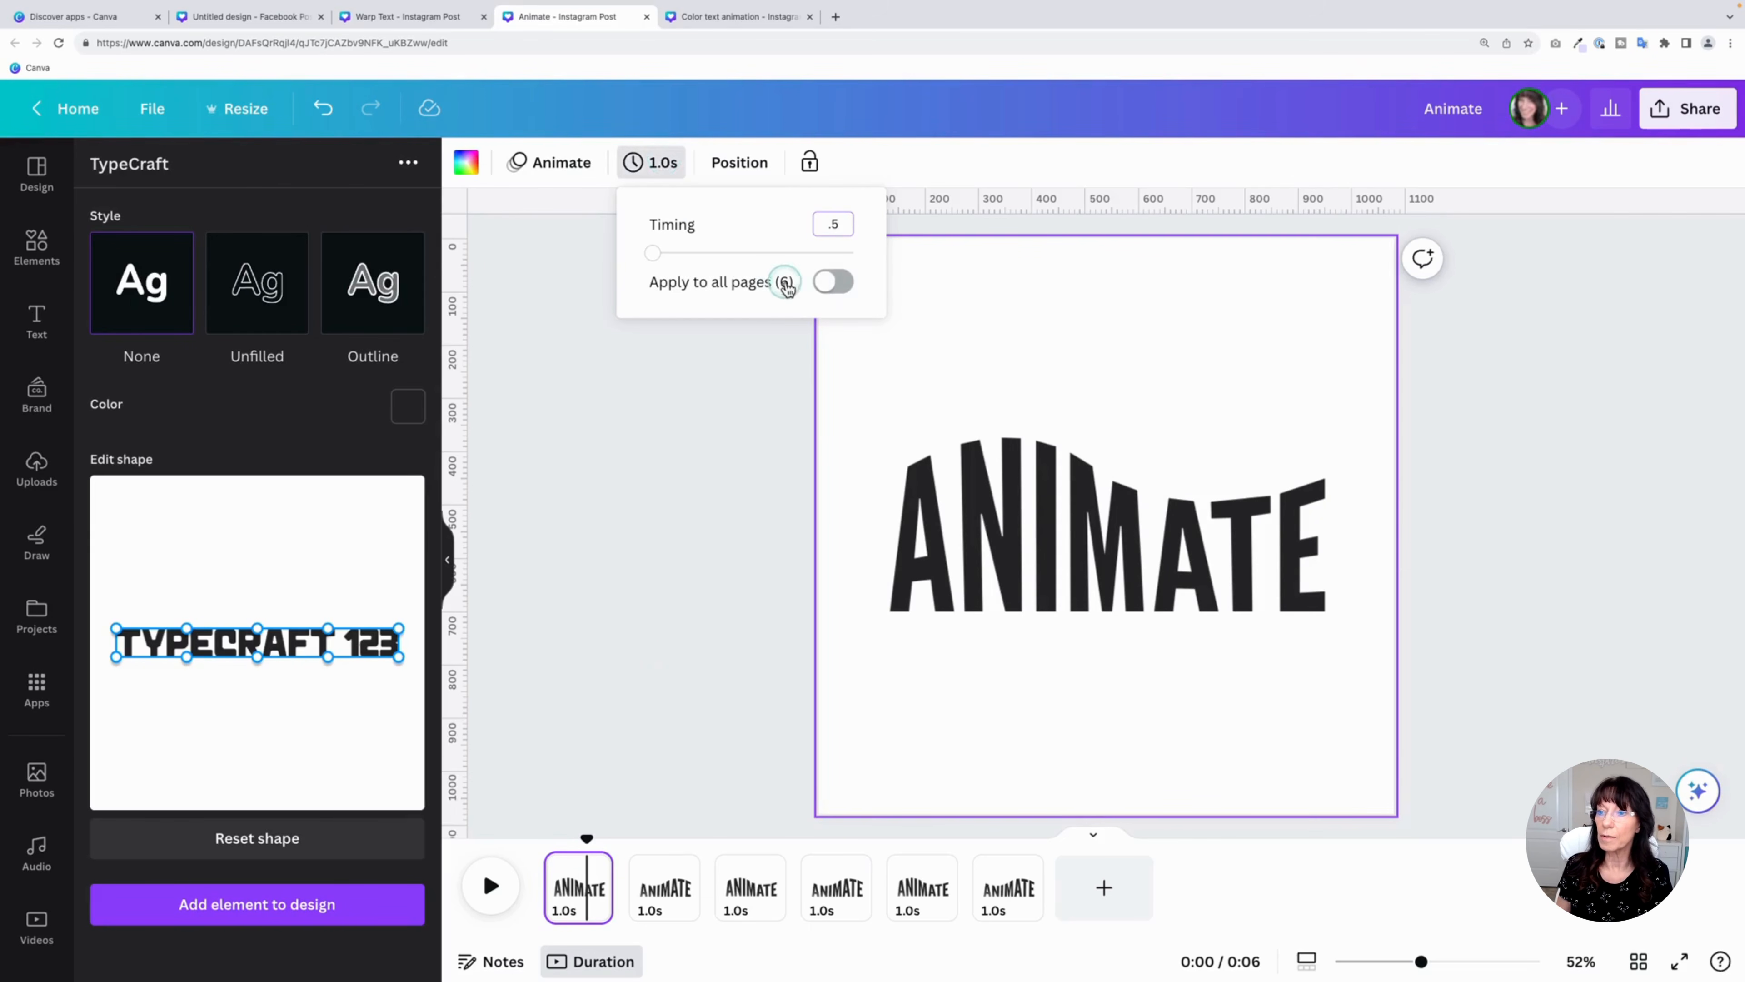
left_click(833, 282)
left_click(649, 835)
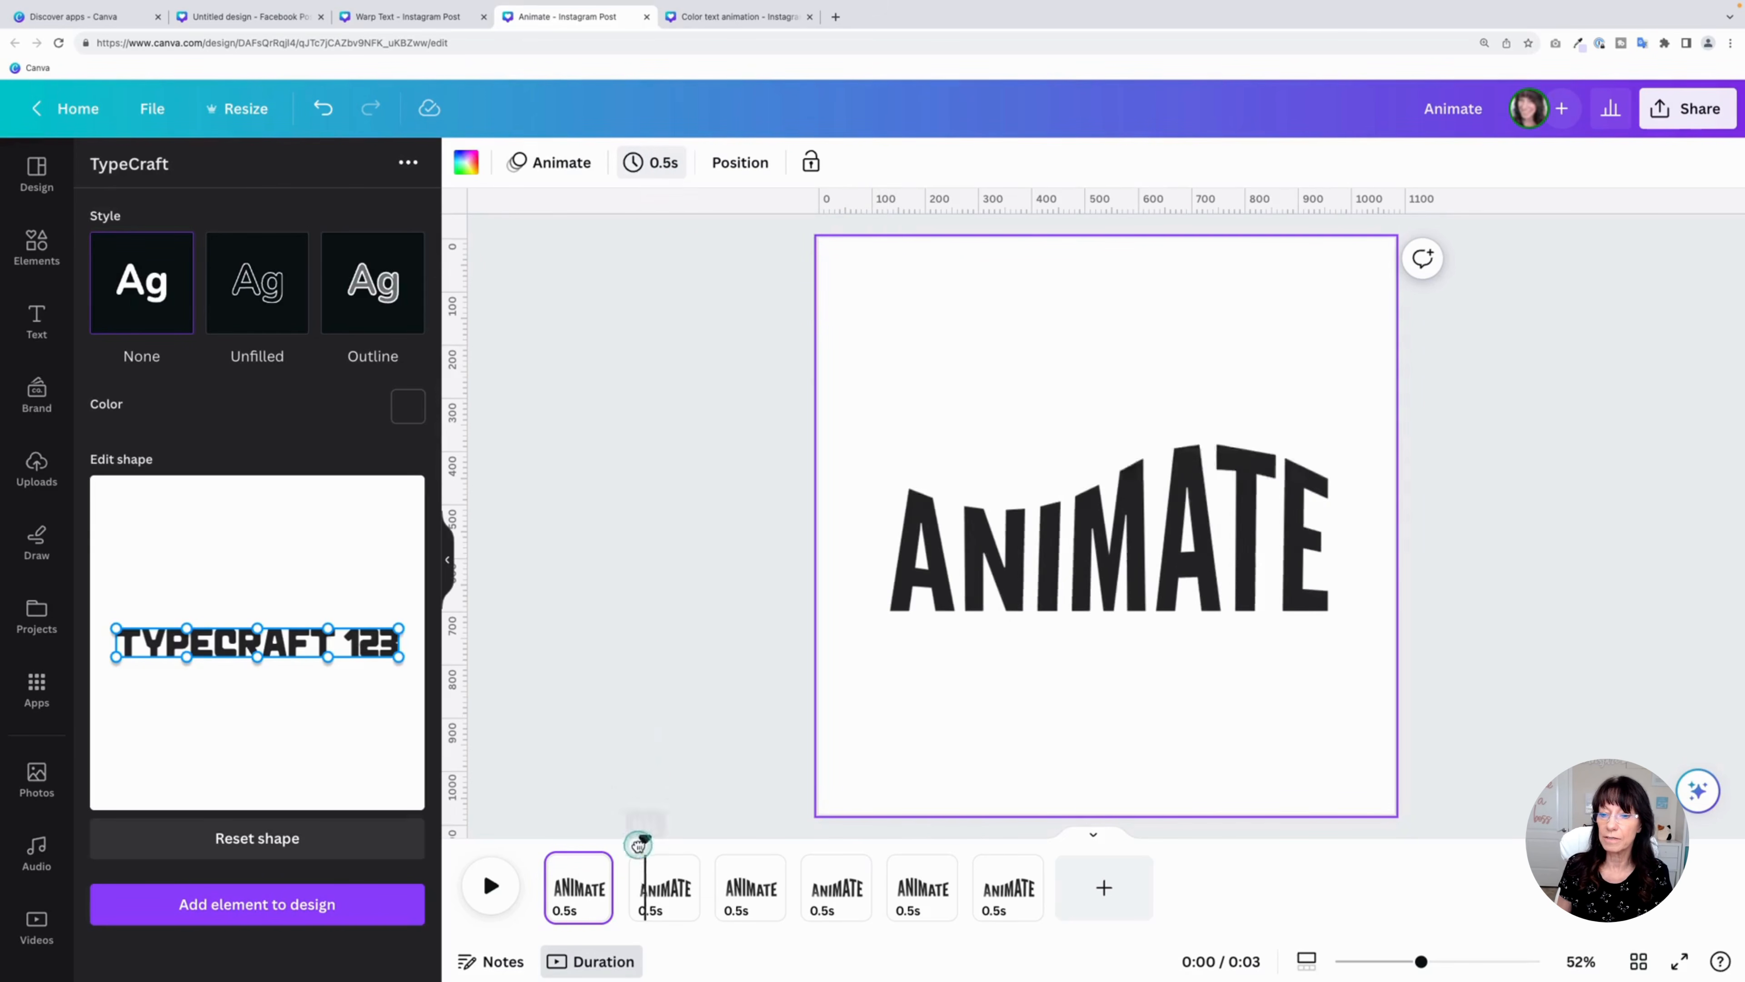
left_click(491, 886)
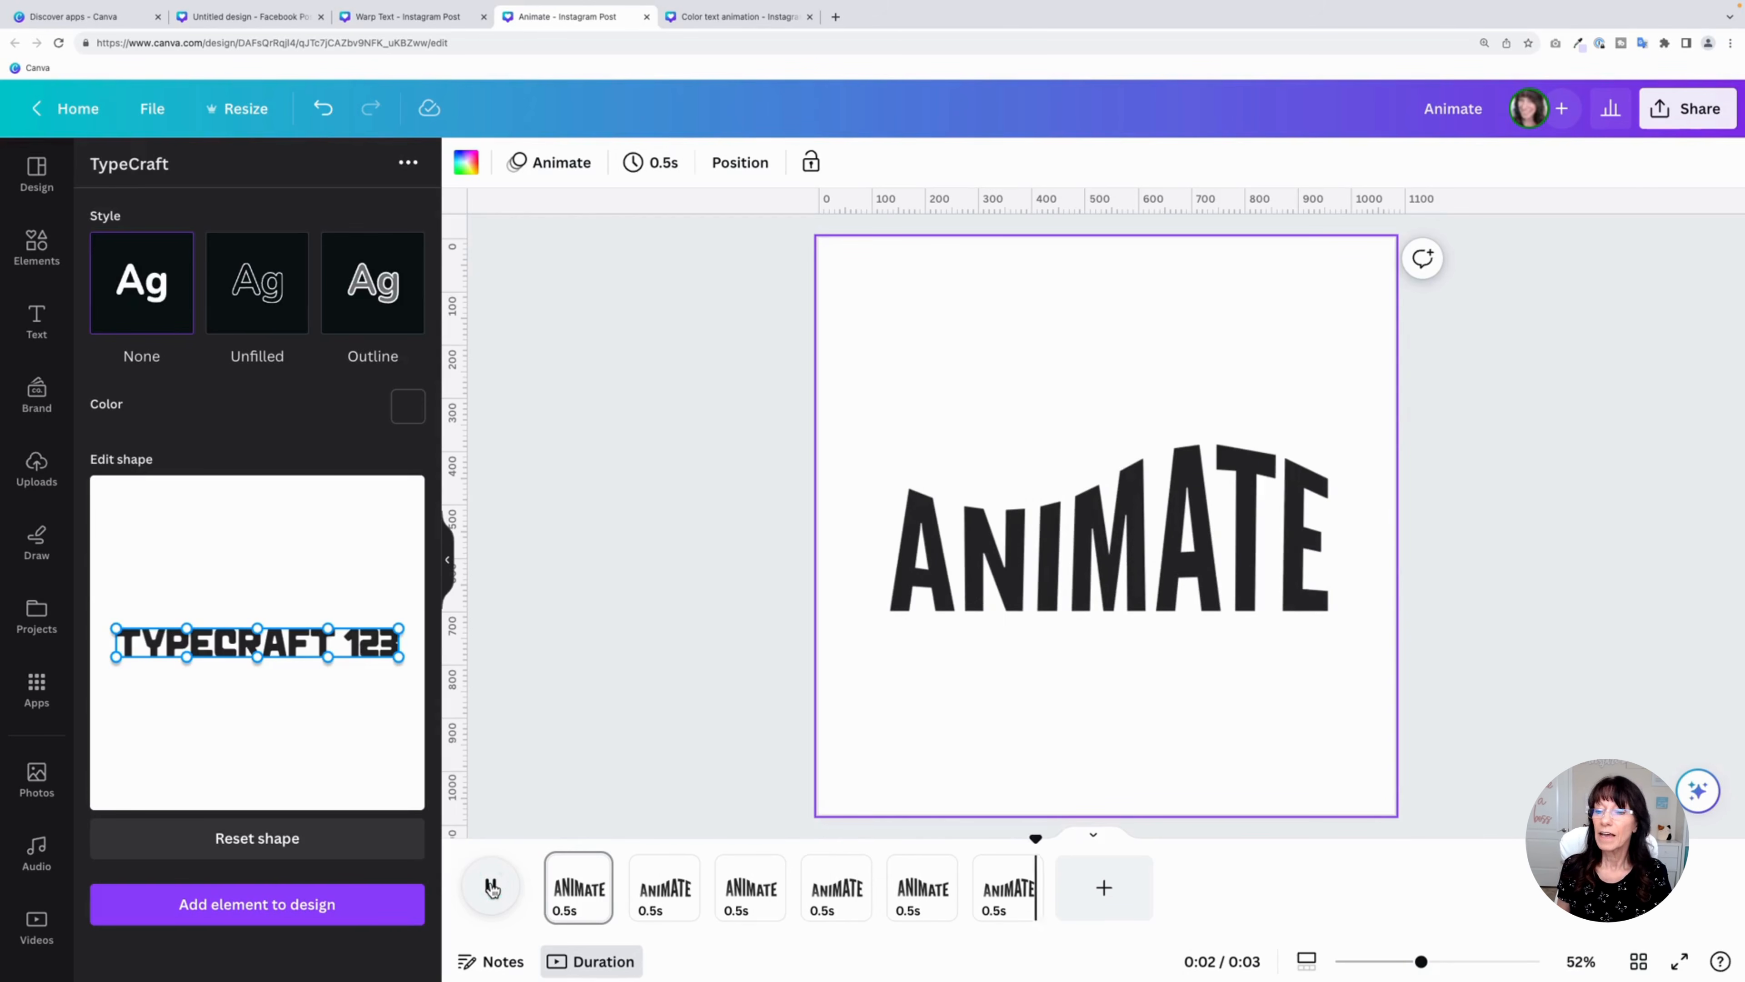
left_click(596, 494)
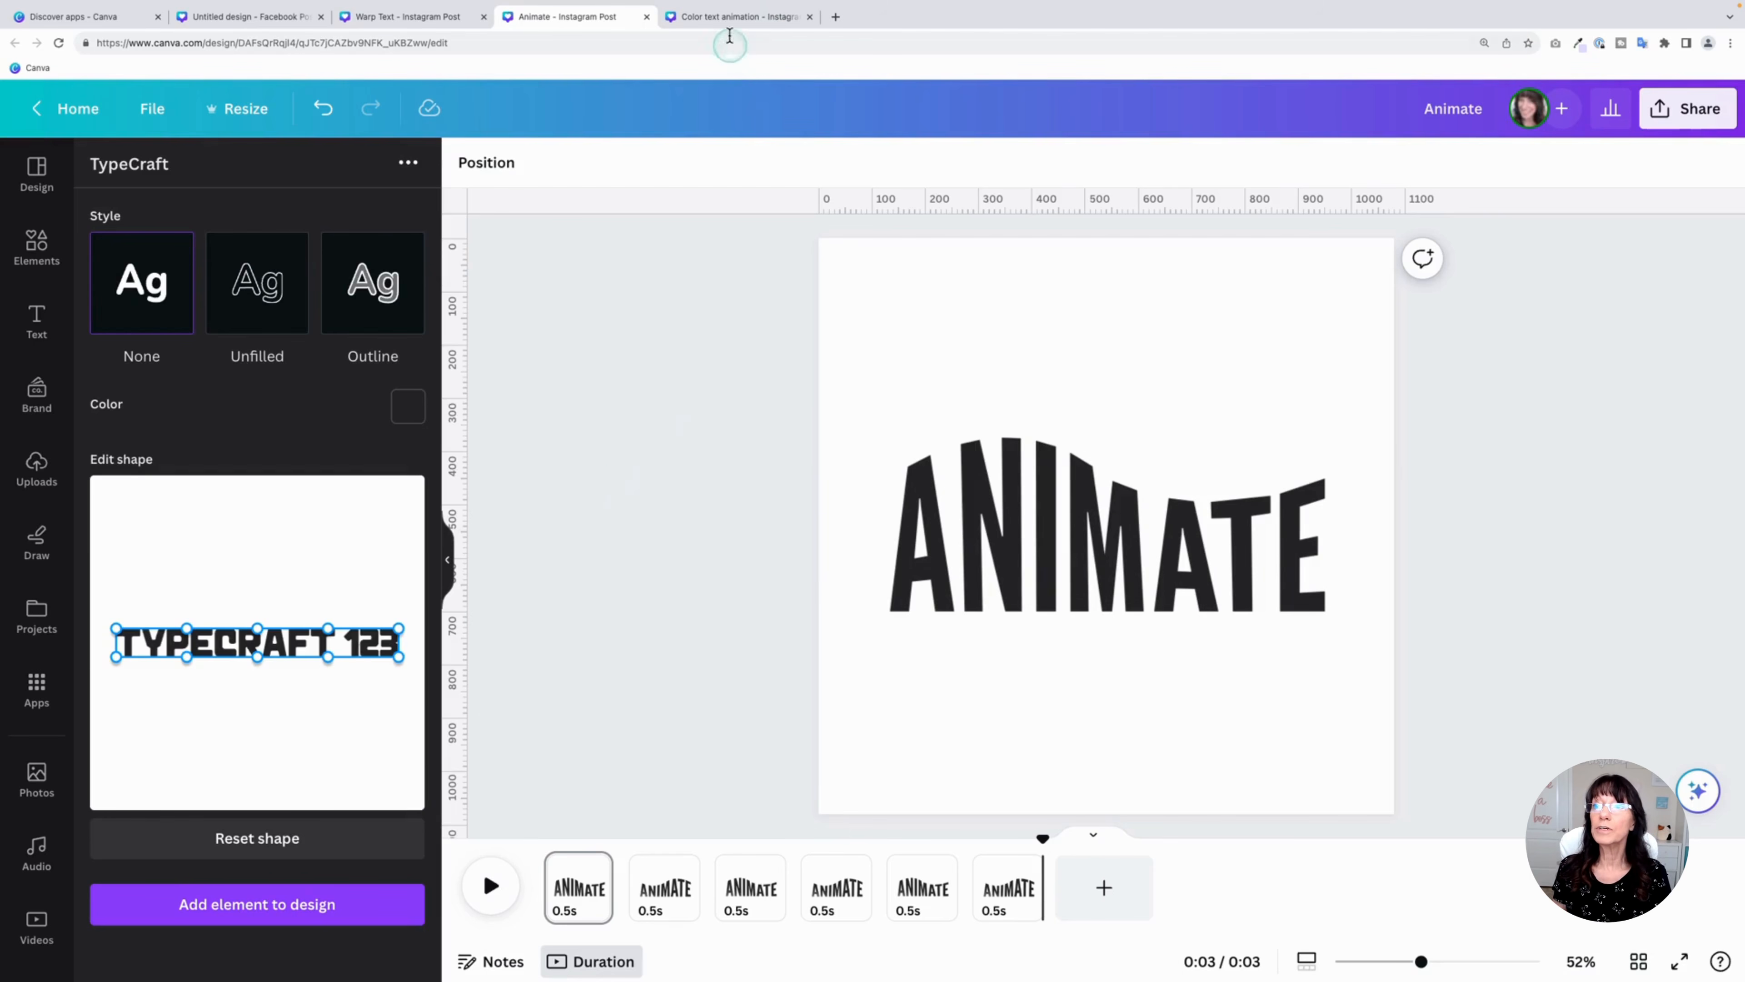
Switch to the Color text animation design and examine the top ANIMATE word's TypeCraft font, colour and shape settings
mouse_move(726, 9)
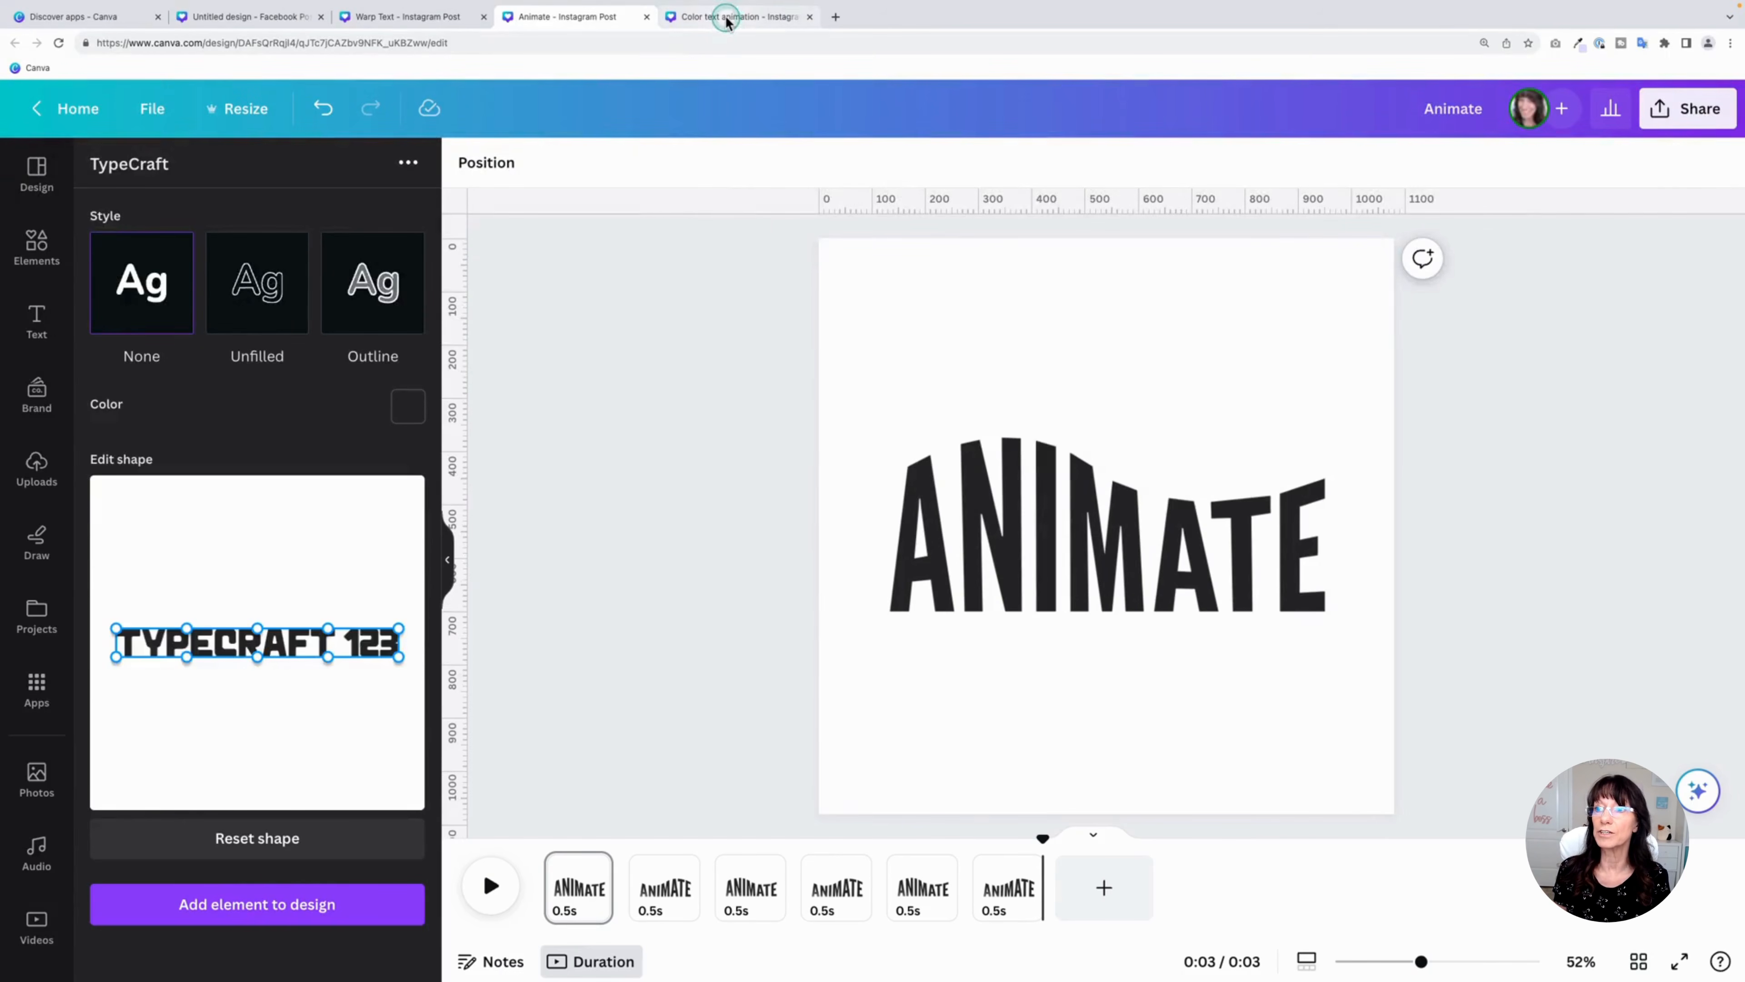
left_click(721, 18)
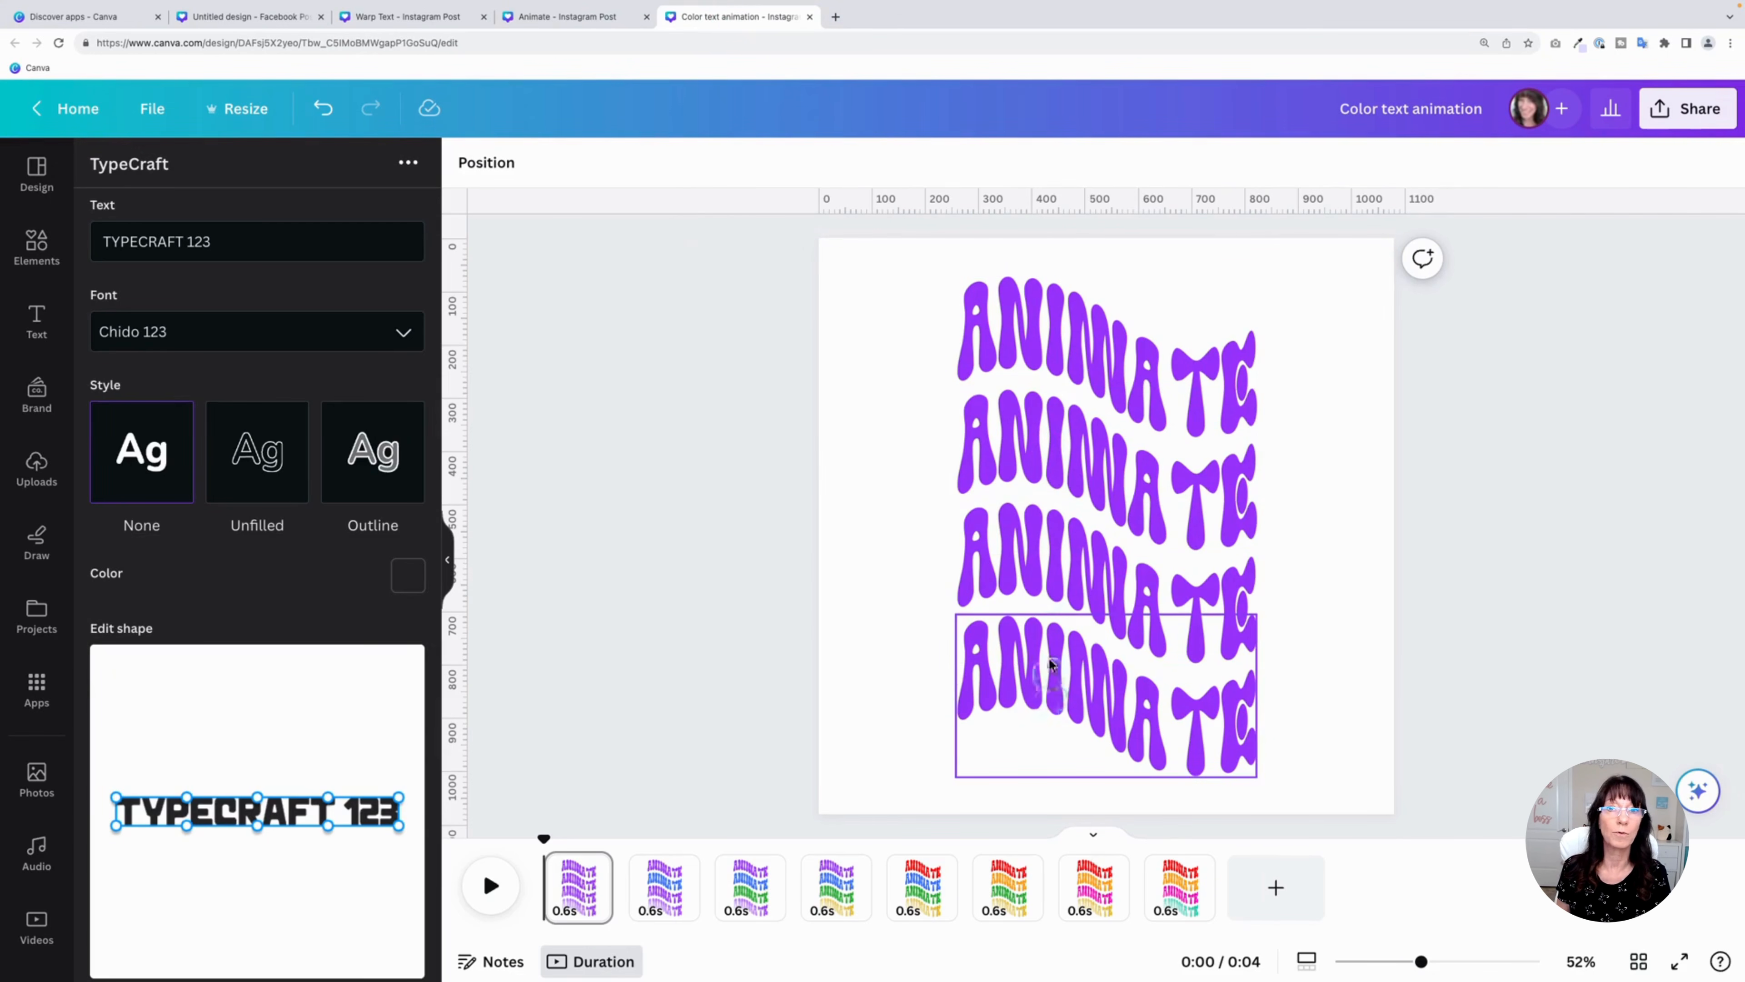
left_click(1090, 336)
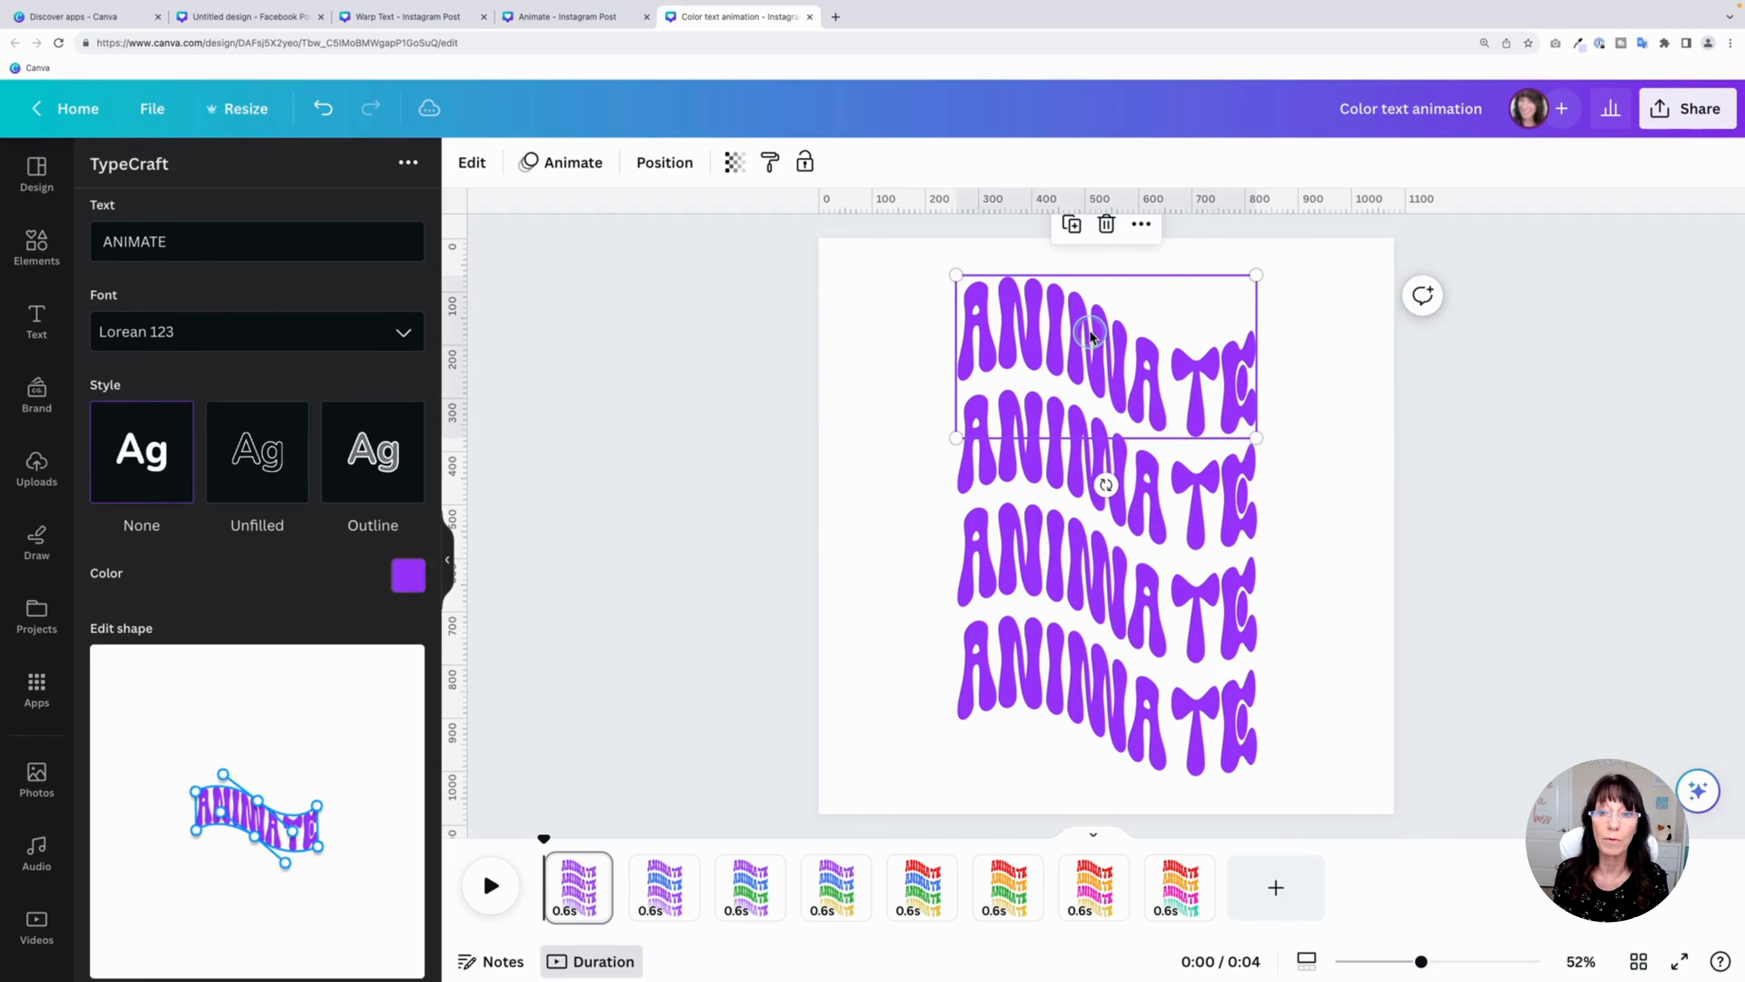
scroll(257, 866, "down", 3)
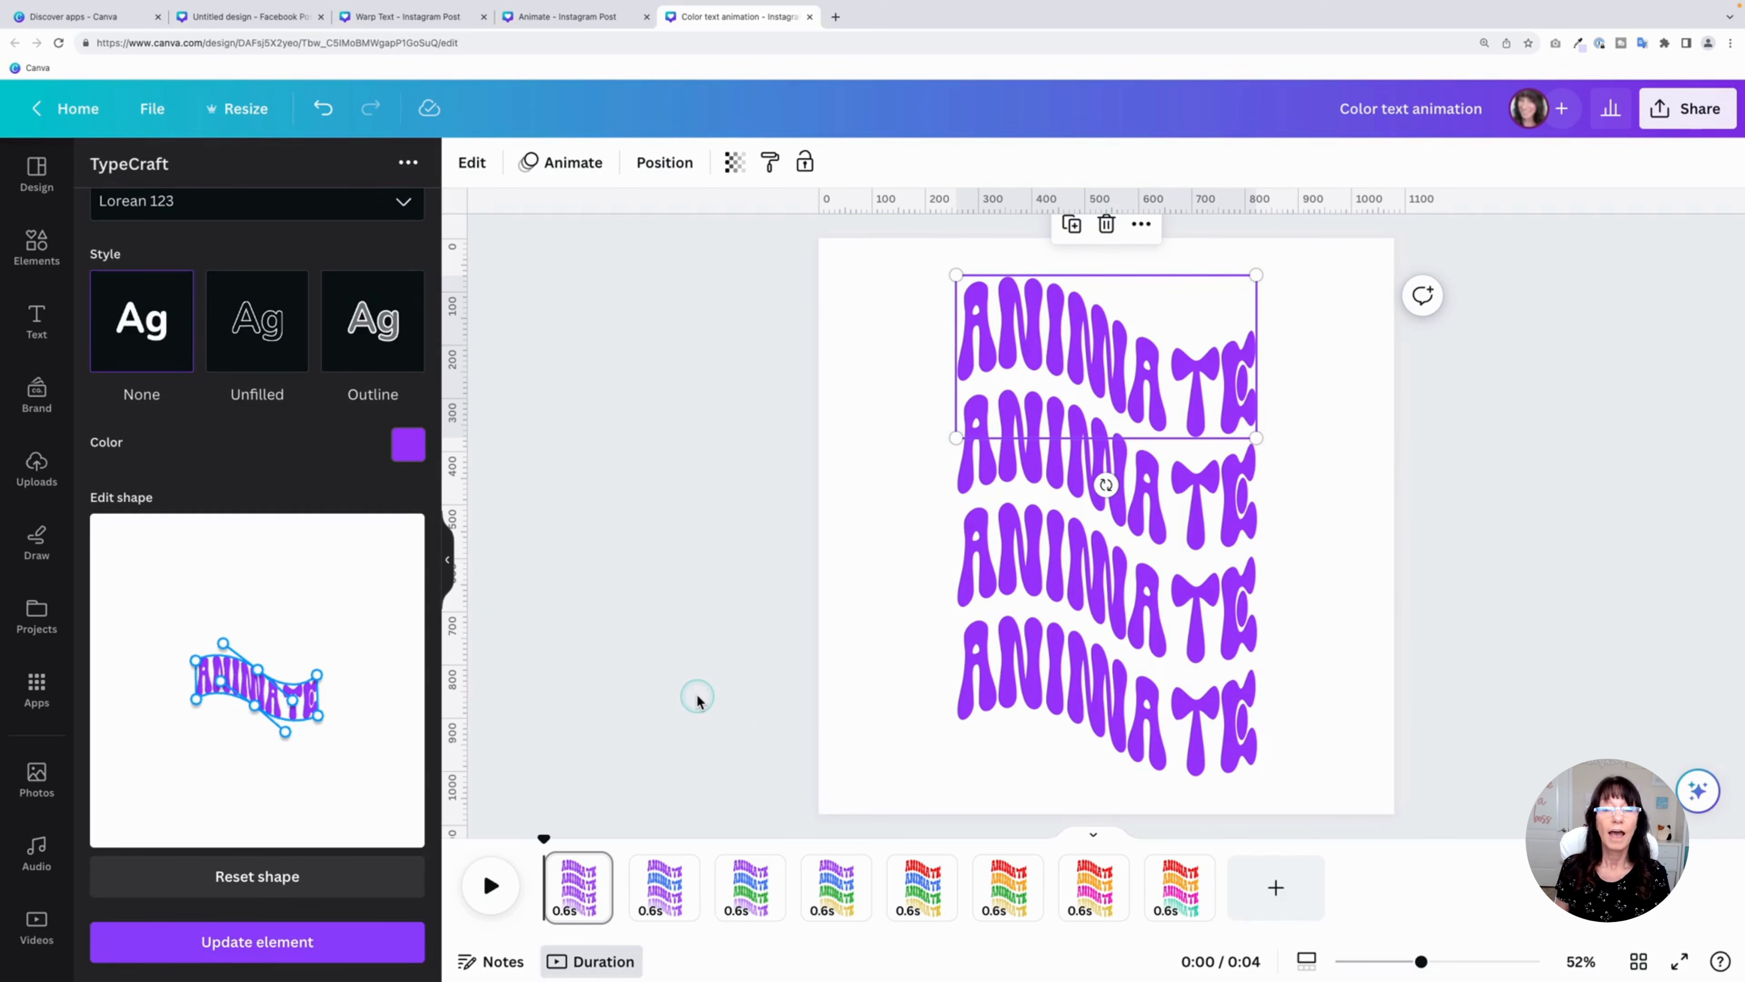
Step through the second to eighth pages in order to examine how the colours of the stacked ANIMATE words change
left_click(654, 890)
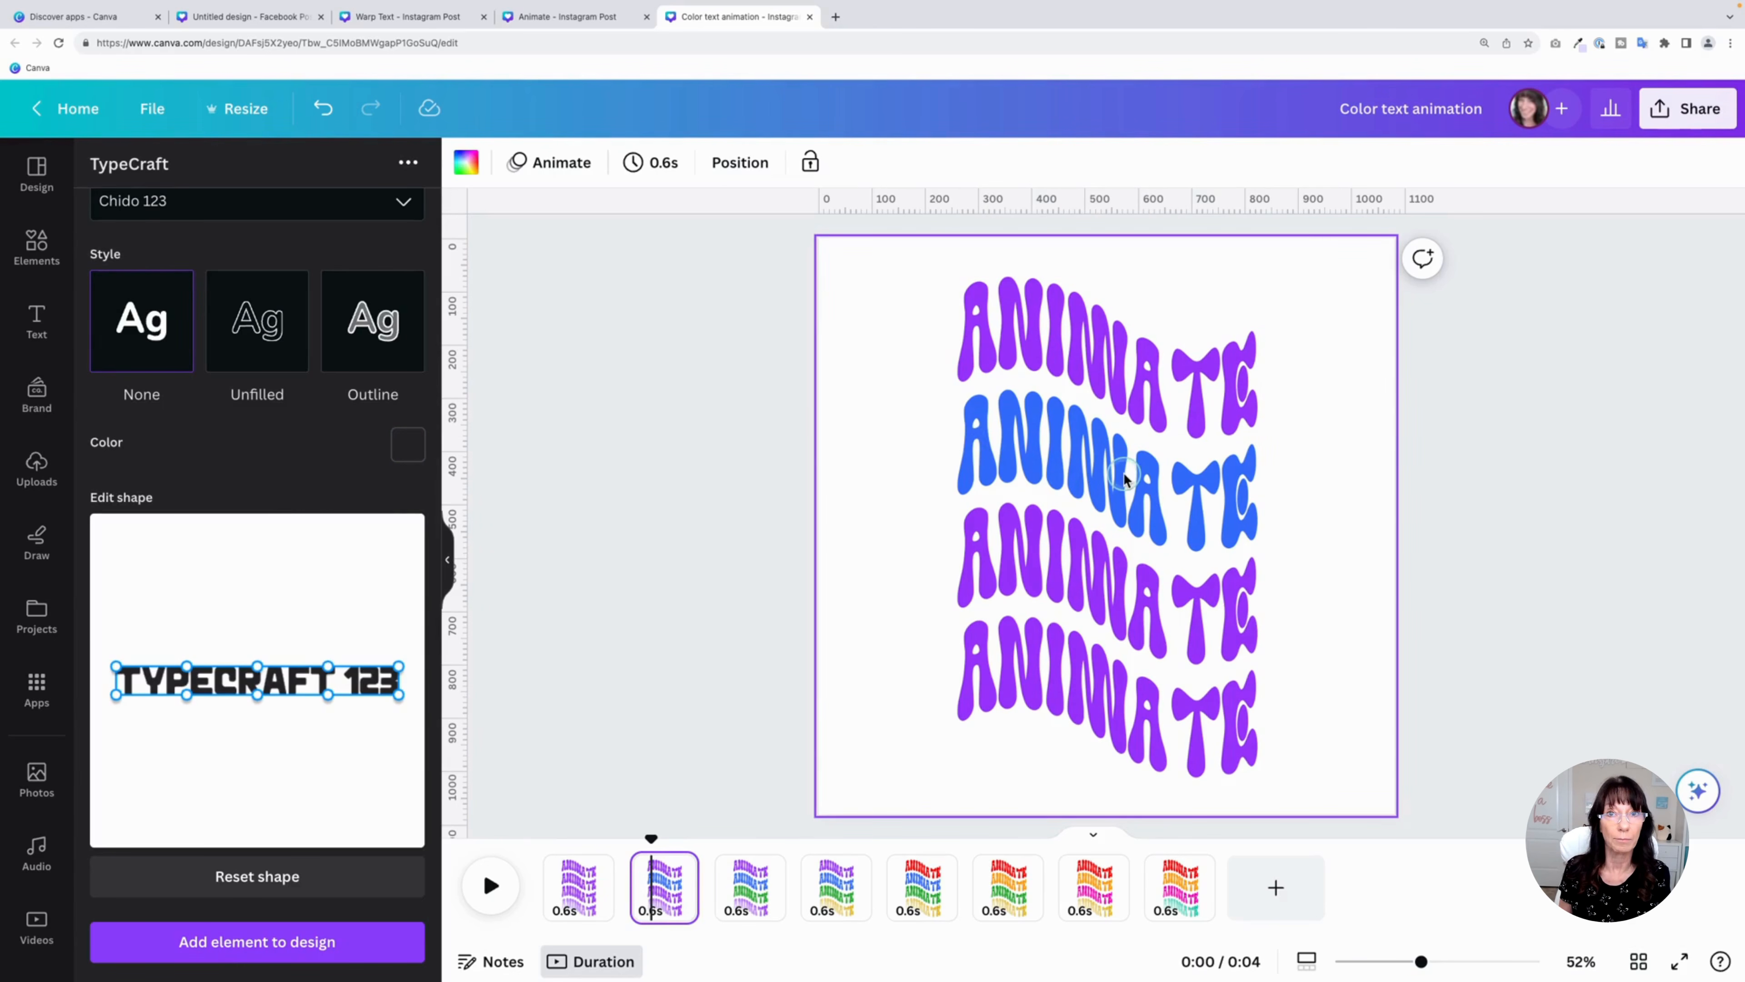
left_click(748, 887)
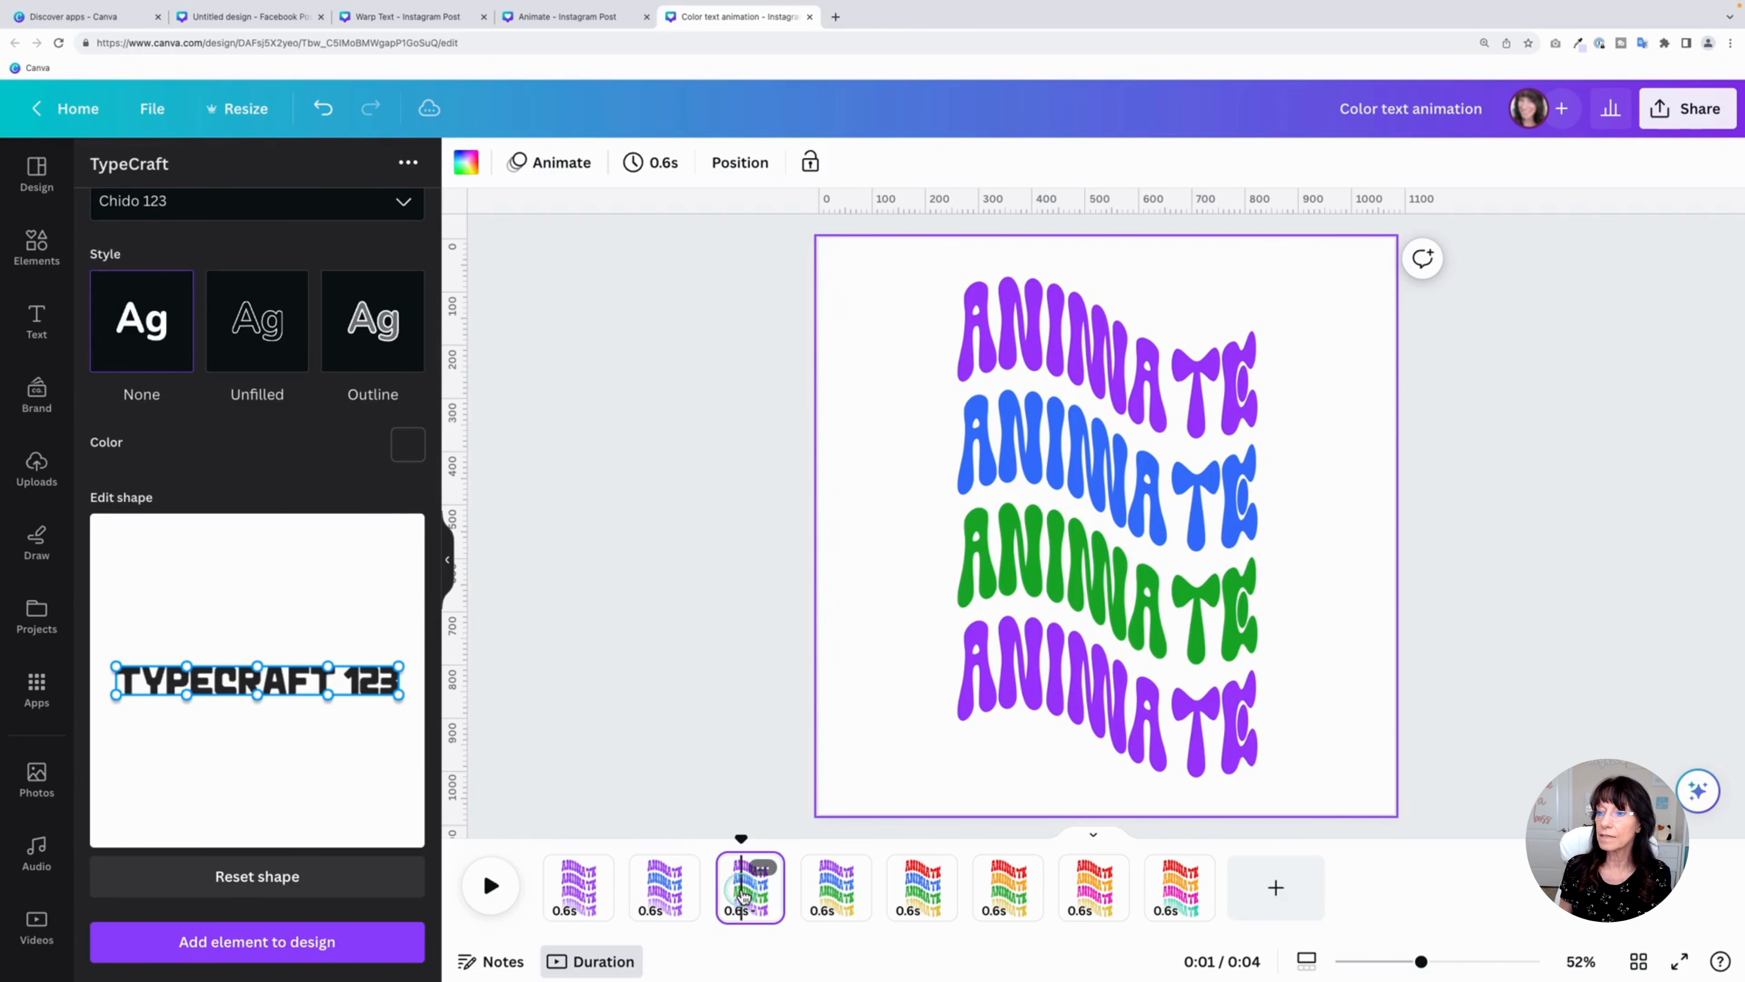
left_click(838, 886)
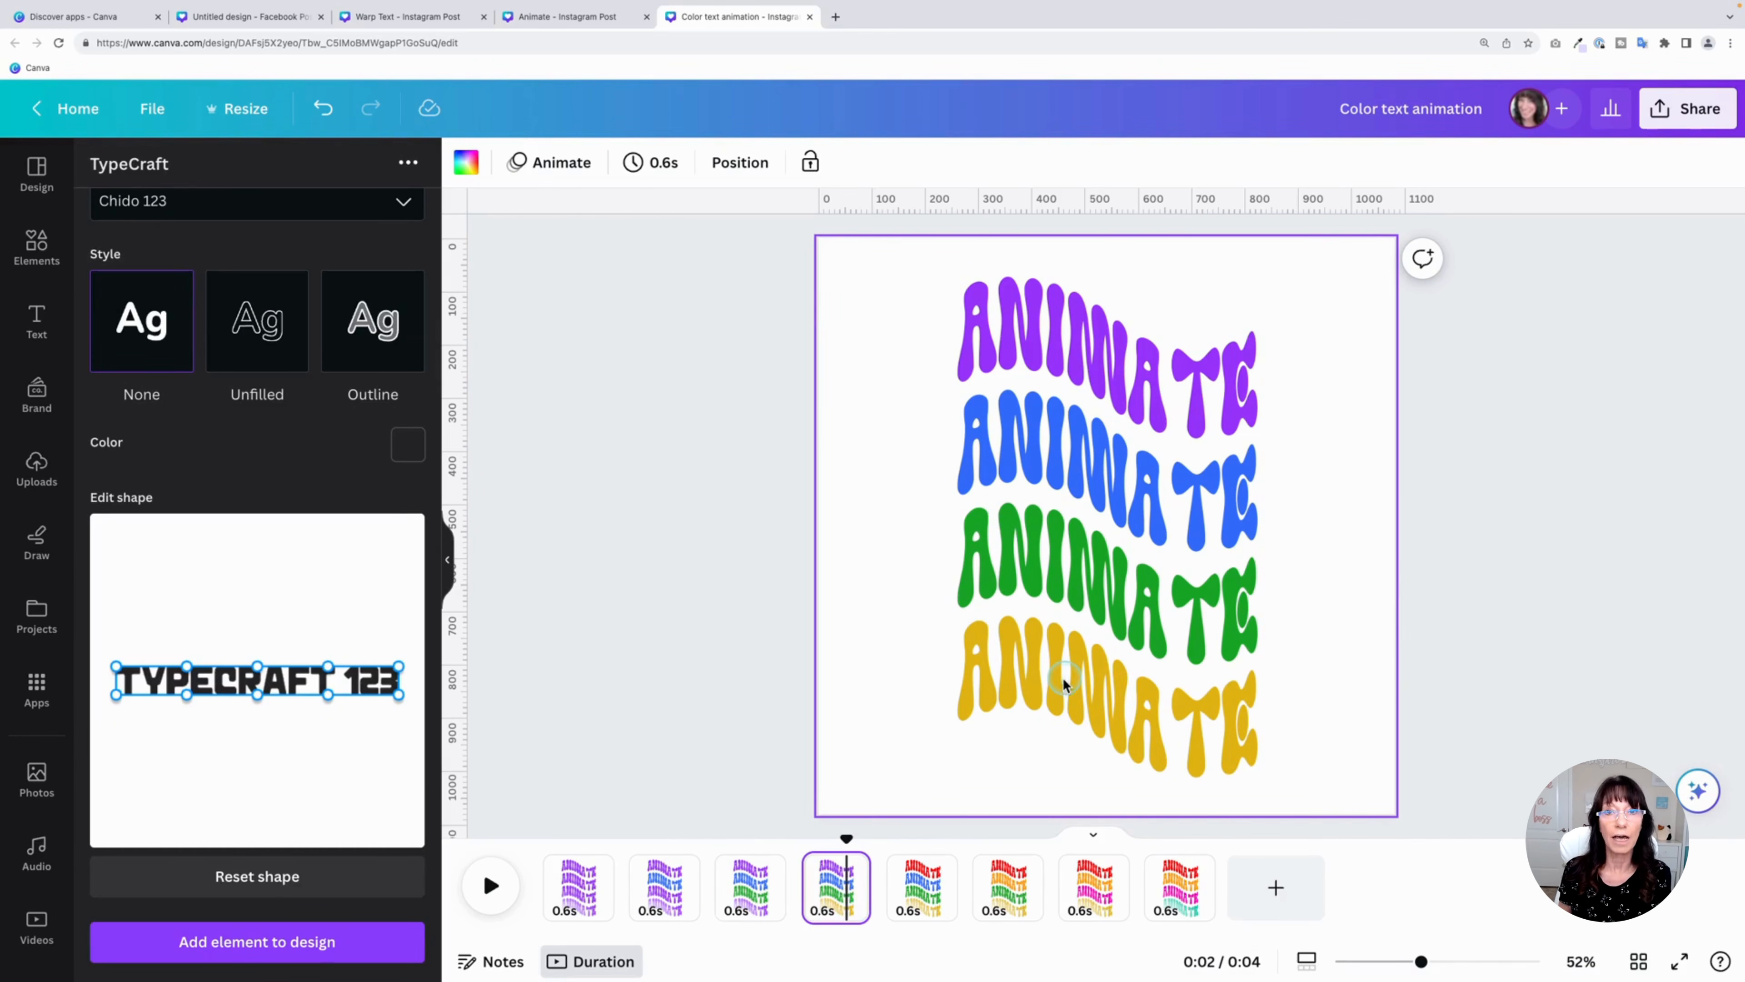
left_click(926, 902)
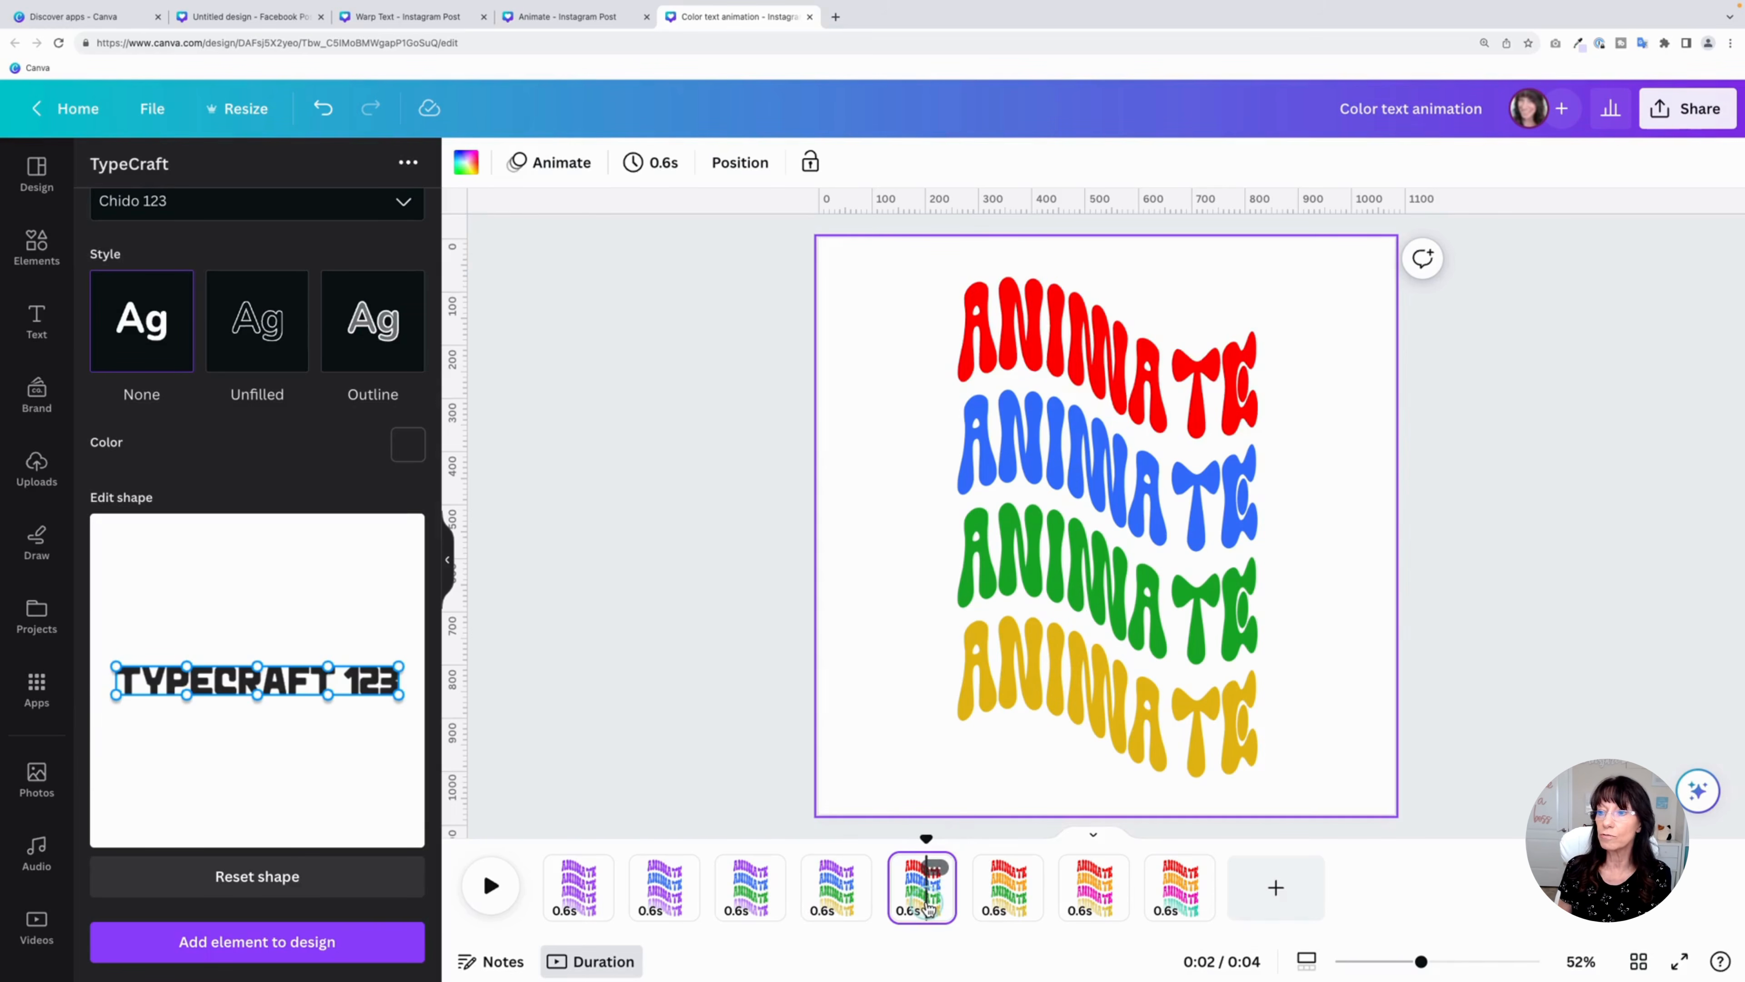
left_click(1003, 906)
left_click(798, 663)
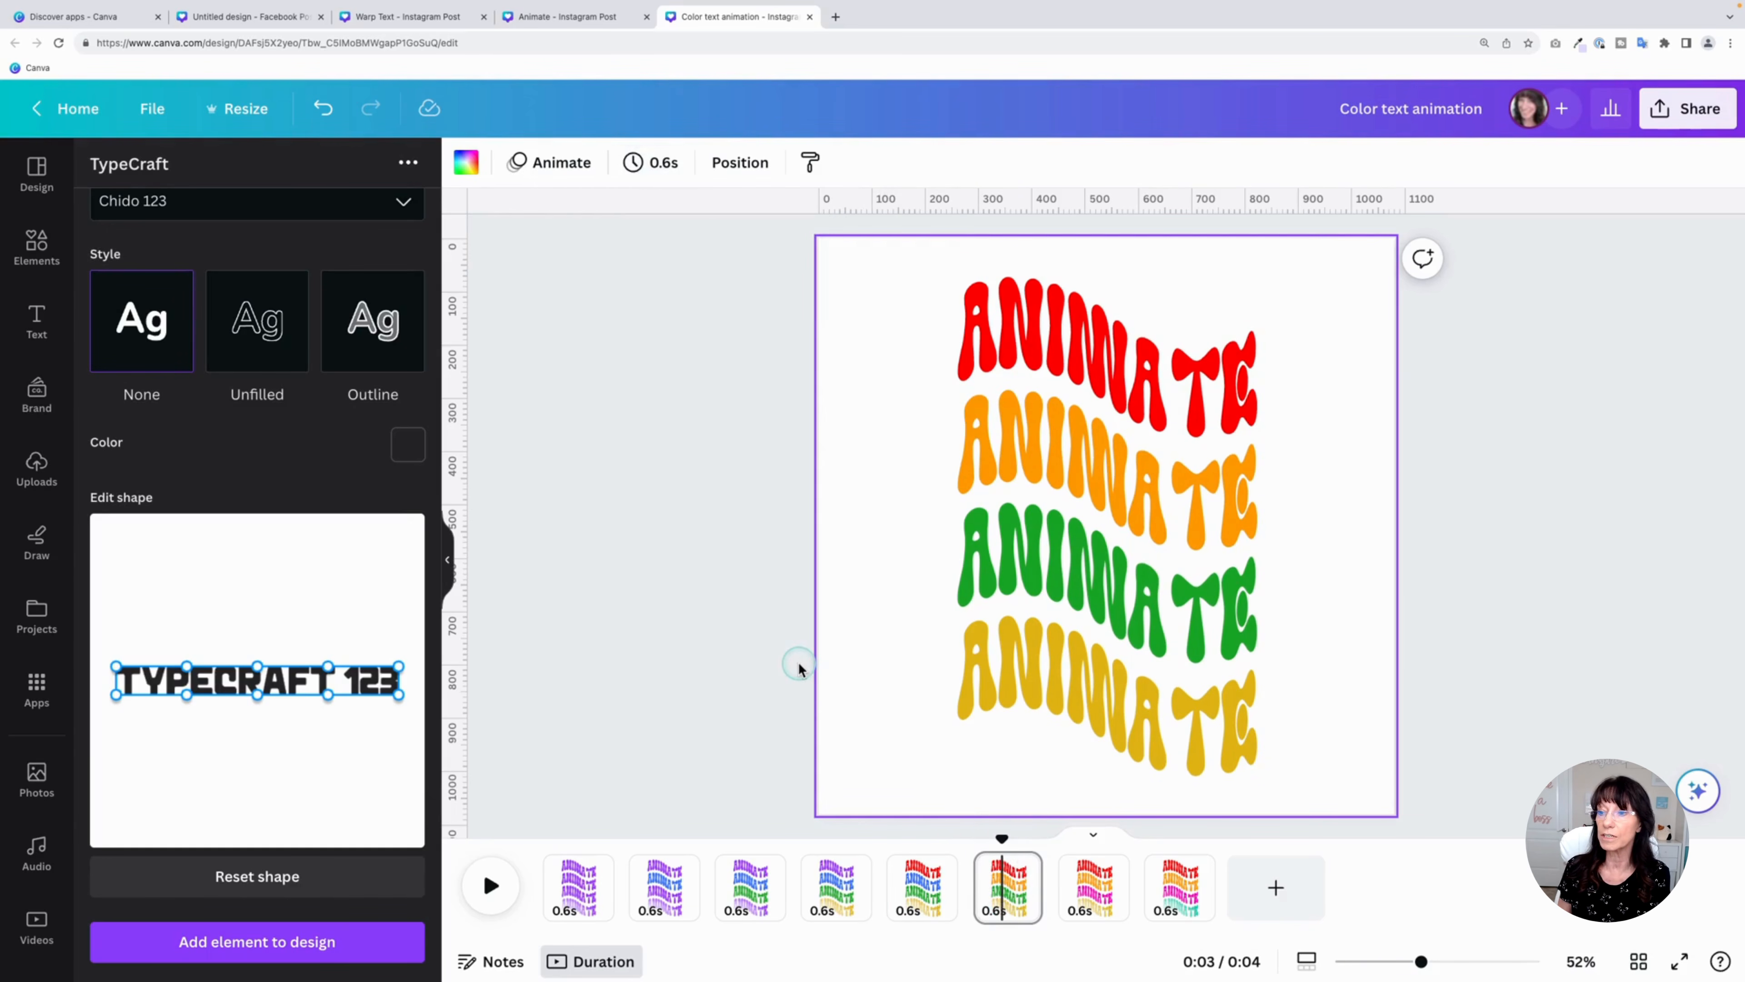
left_click(1113, 914)
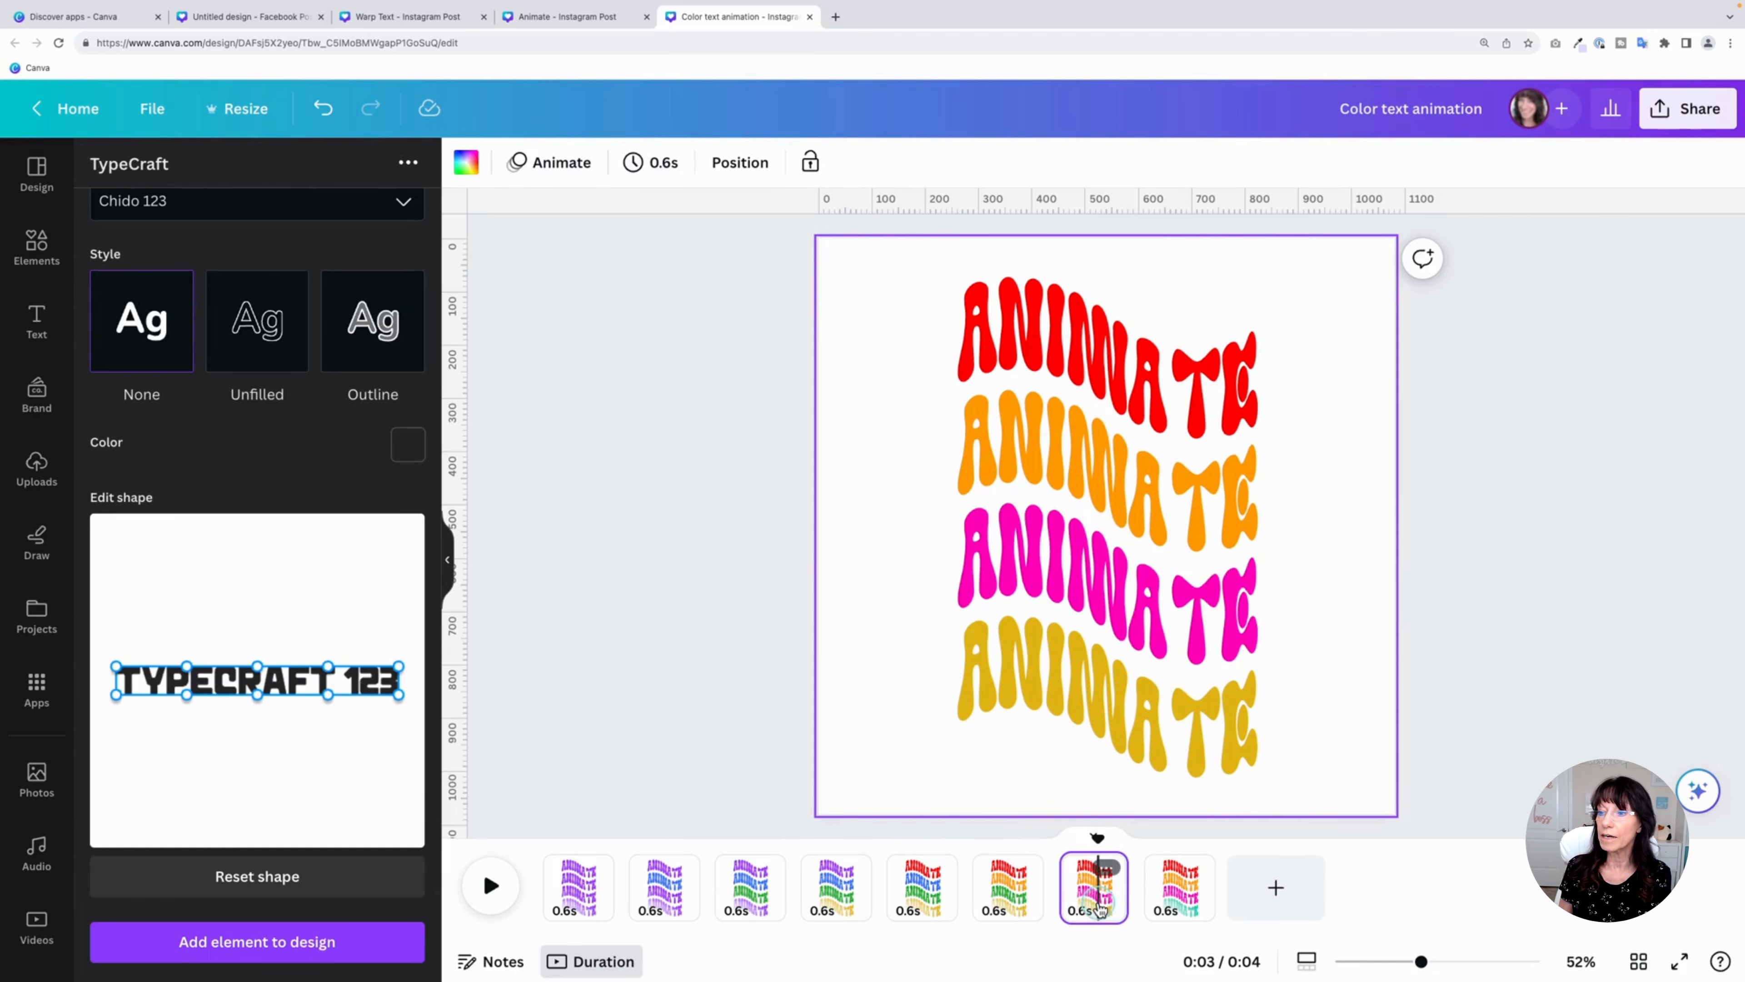
left_click(1181, 909)
left_click(651, 715)
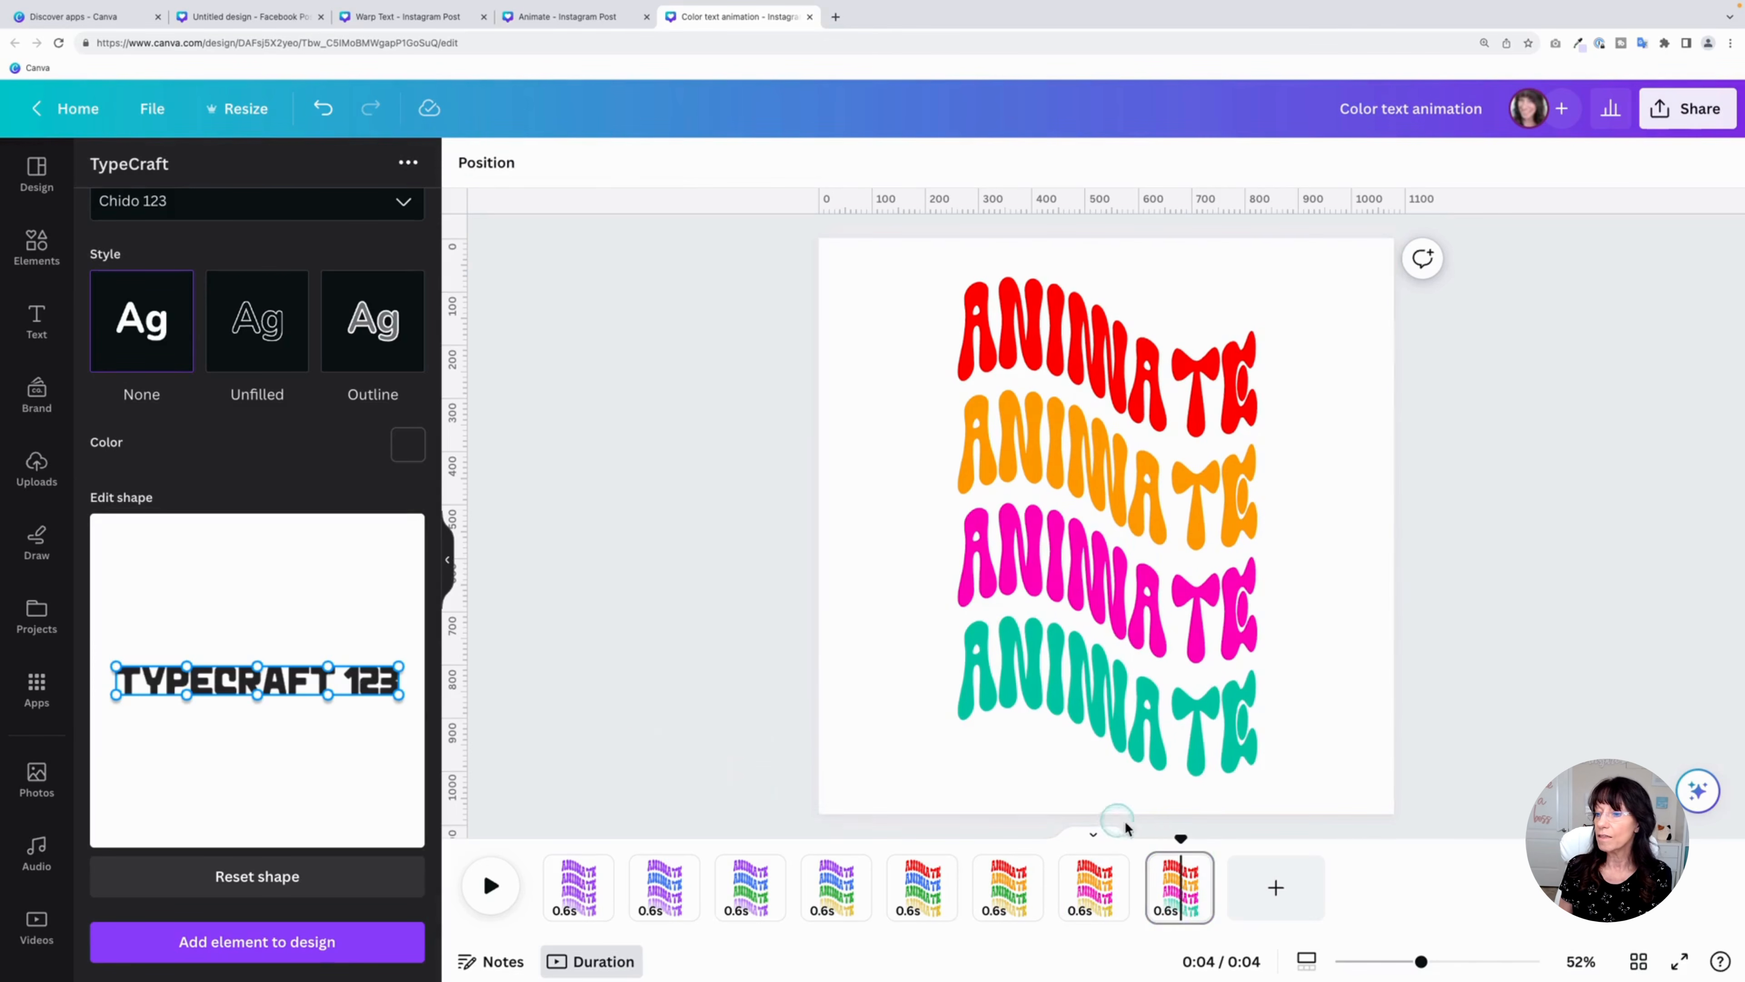
Return the playhead to the start and play the colour text animation through all the pages
left_click_drag(1185, 837, 485, 826)
left_click(490, 887)
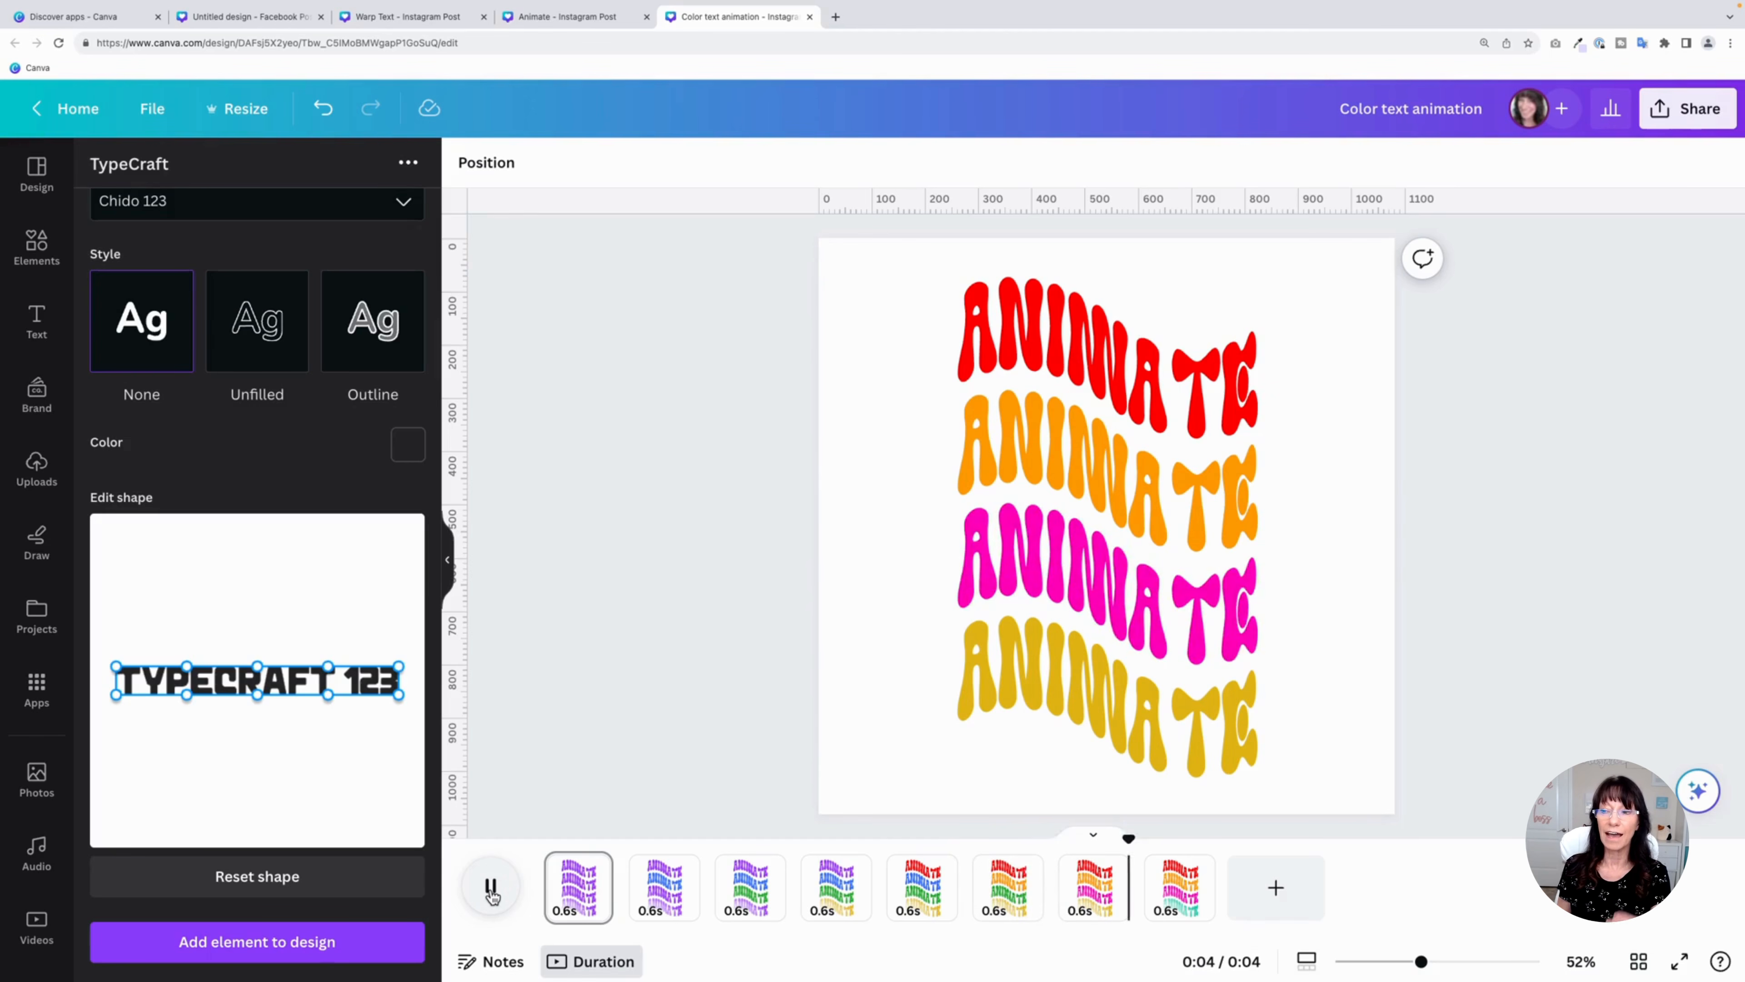
left_click(685, 642)
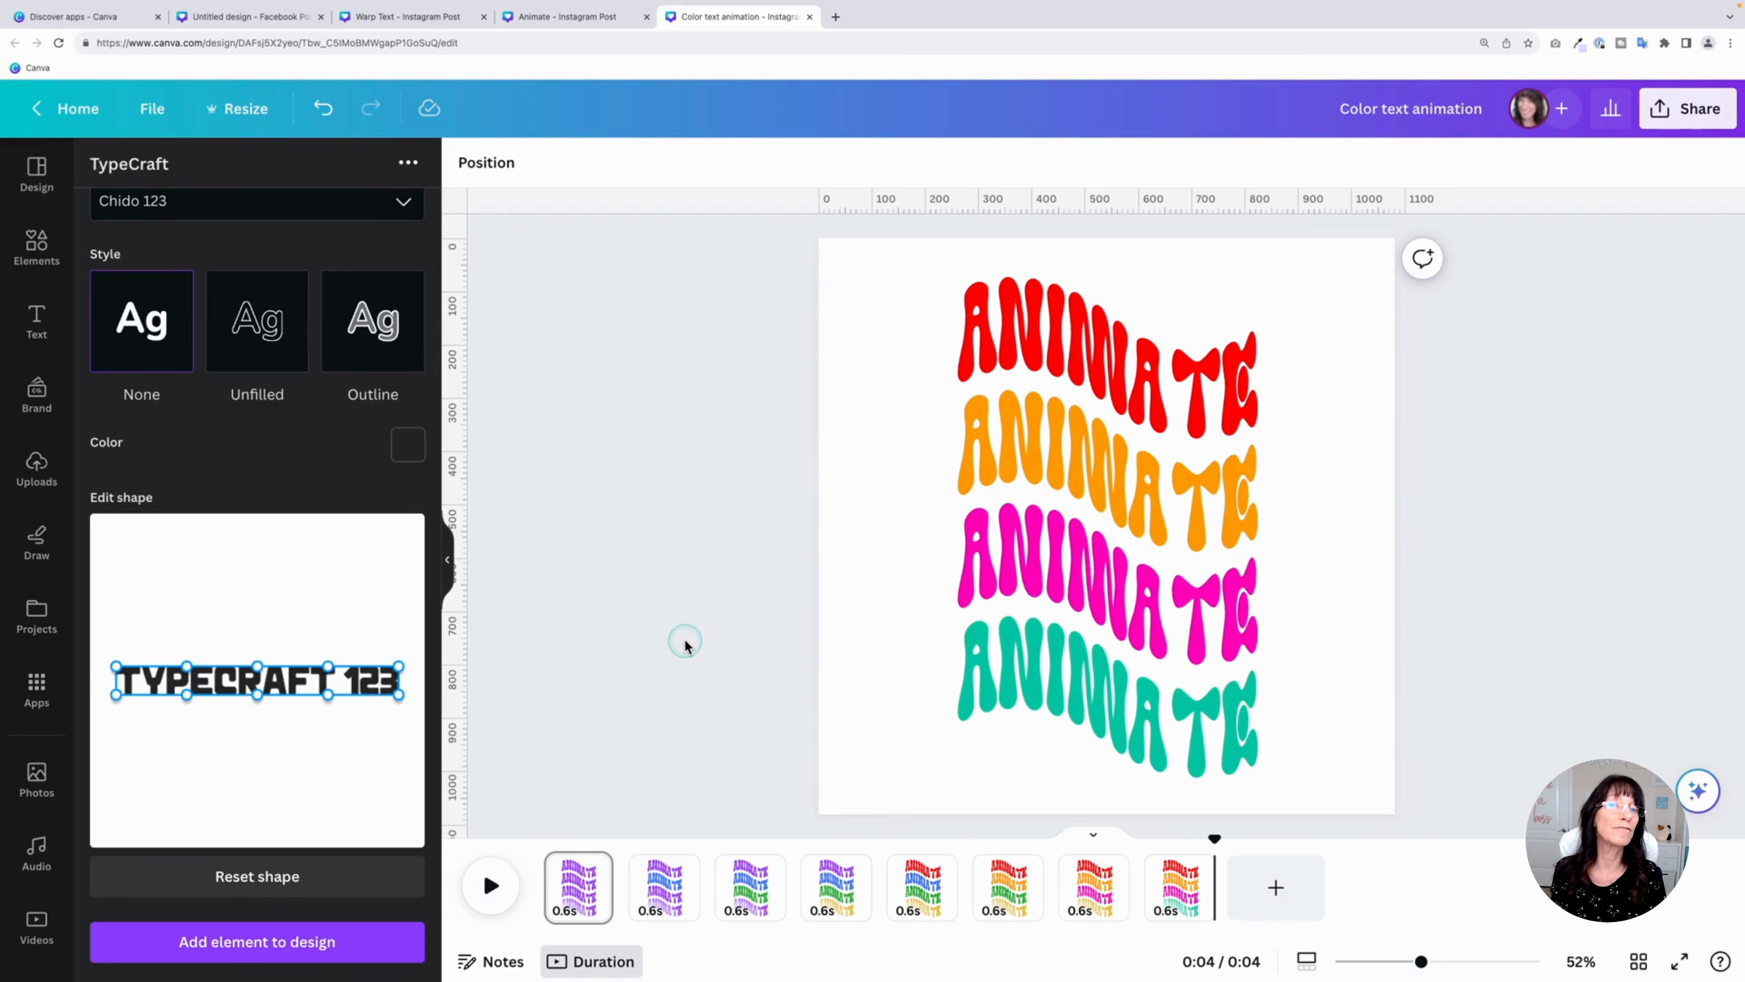